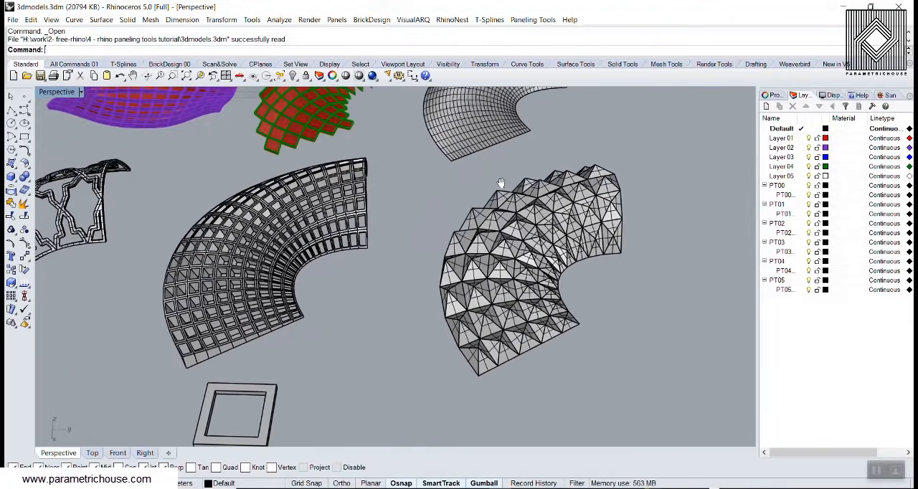
Examine the plain curved surface, the green diamond-panelled surface and the purple-gridded freeform surface from several angles
right_click_drag(499, 184, 459, 308, "shift")
scroll(459, 258, "up", 2)
right_click_drag(459, 258, 465, 286)
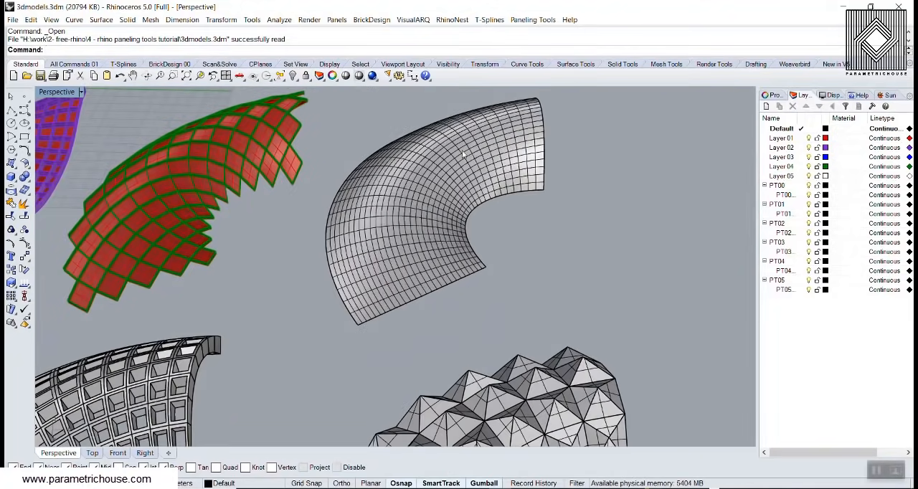
right_click_drag(348, 217, 380, 234)
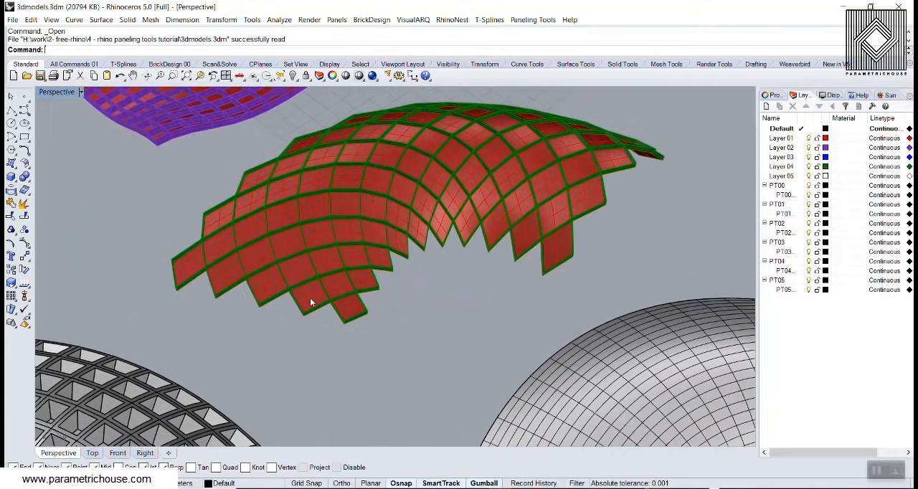
scroll(310, 301, "up", 10)
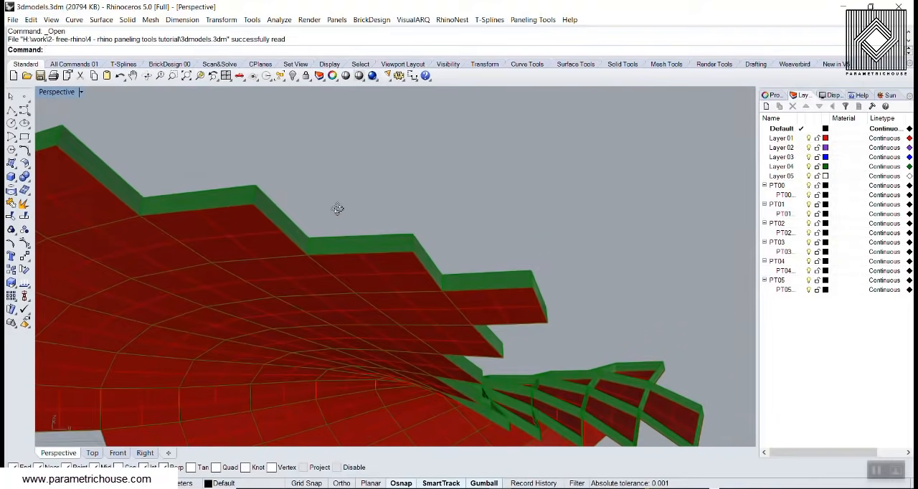
scroll(338, 209, "down", 10)
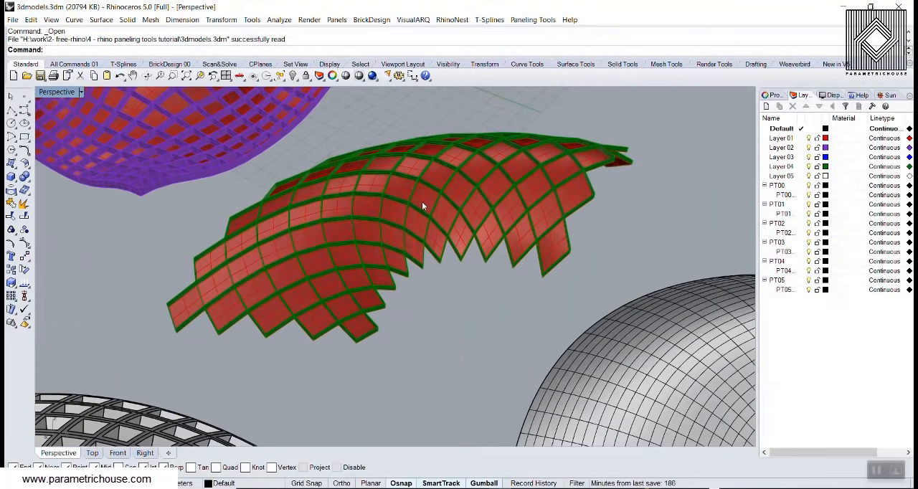
scroll(575, 292, "down", 7)
right_click_drag(387, 258, 431, 273)
scroll(335, 296, "up", 8)
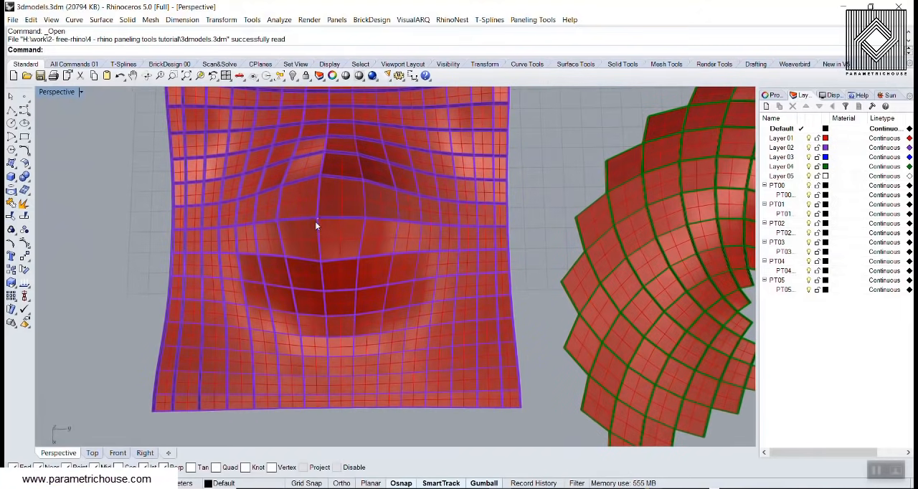
scroll(315, 219, "down", 8)
scroll(305, 263, "up", 8)
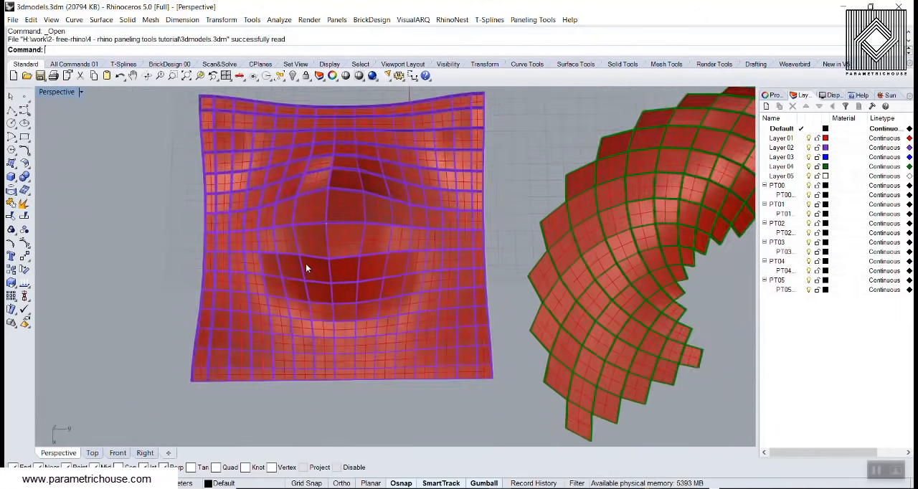
scroll(314, 292, "down", 4)
mouse_move(315, 297)
right_mouse_down()
mouse_move(292, 236)
mouse_move(314, 281)
right_mouse_up()
scroll(279, 258, "down", 6)
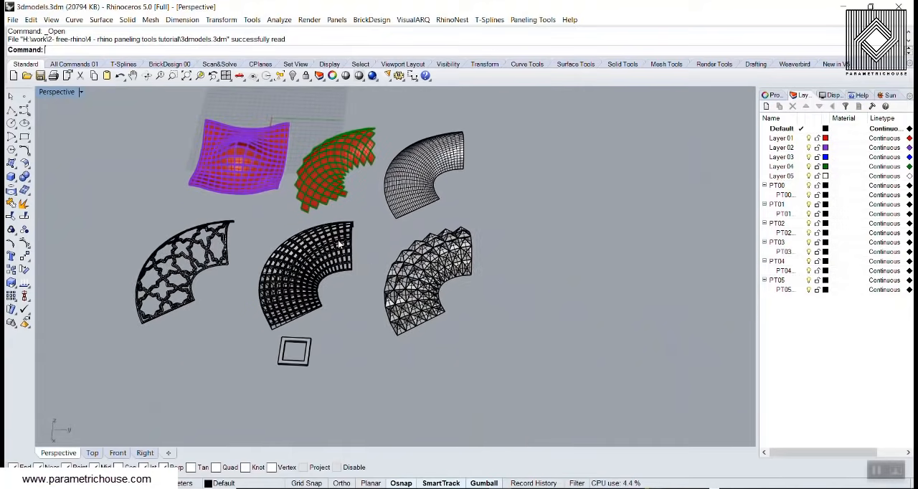
Examine the pyramid-panelled surface, the square frame module and the curved surface panelled with that frame
scroll(433, 286, "up", 6)
right_click_drag(370, 305, 344, 278)
scroll(411, 228, "up", 5)
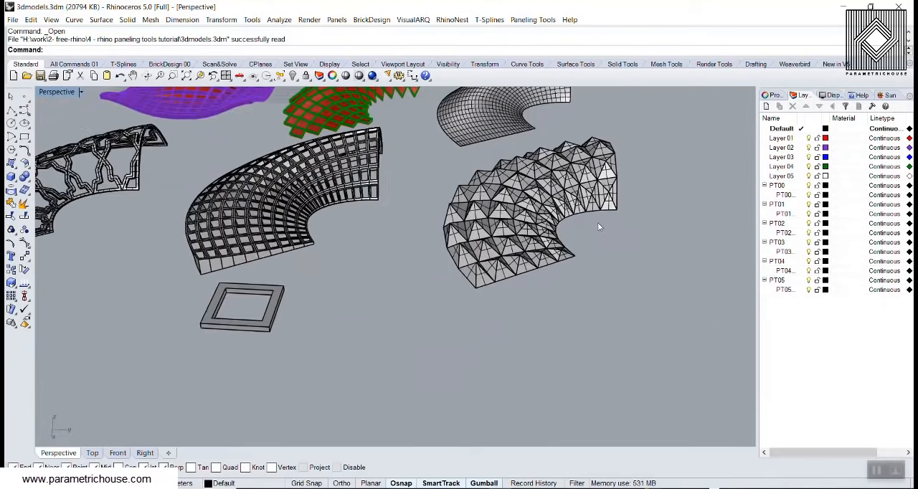
scroll(390, 275, "up", 5)
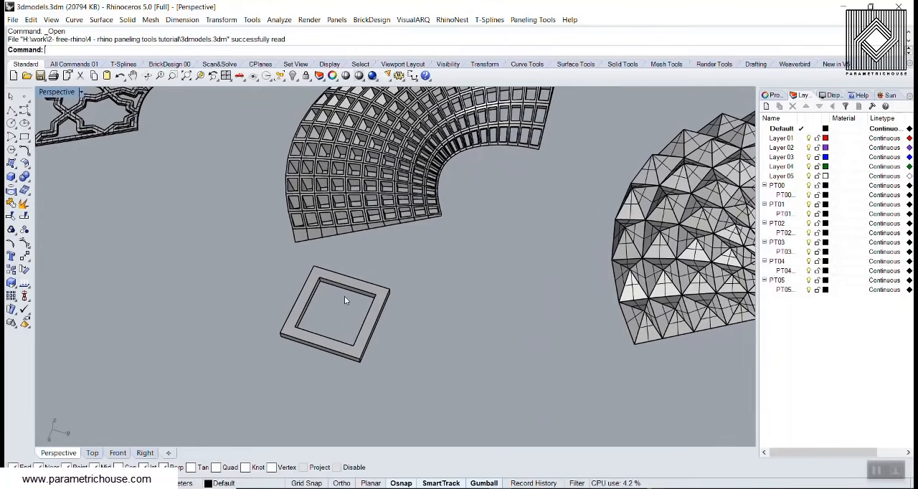
right_click_drag(325, 301, 305, 231)
scroll(338, 289, "up", 5)
scroll(382, 333, "down", 2)
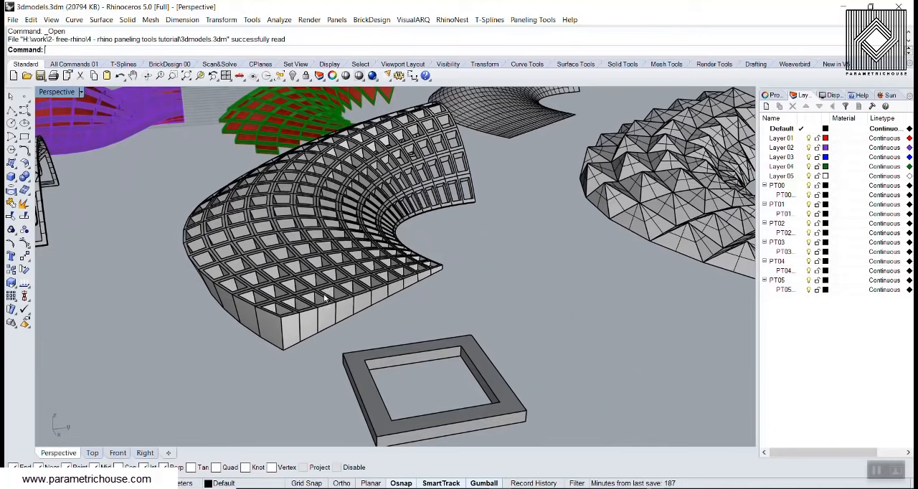
scroll(403, 287, "down", 5)
scroll(505, 256, "down", 5)
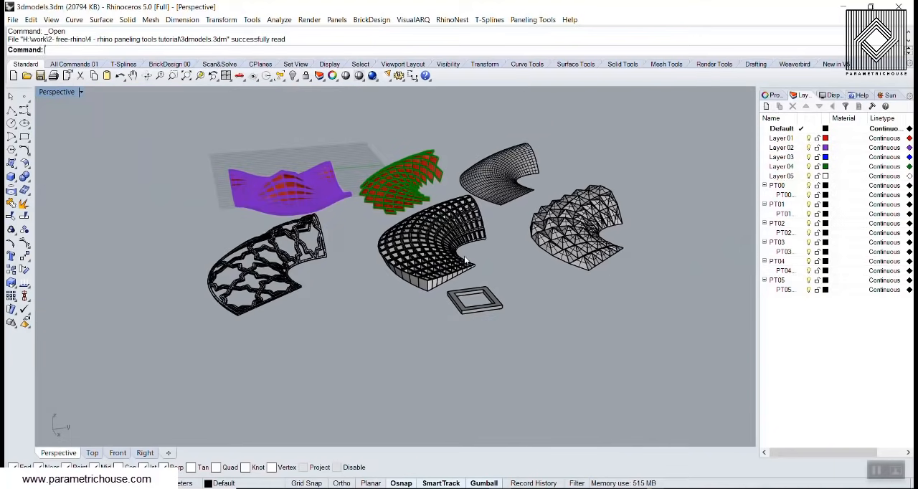
Switch the perspective view to Rendered display and examine the curved star-pattern lattice closely and beside the other models
right_click_drag(464, 255, 400, 298)
scroll(271, 303, "up", 3)
scroll(284, 306, "up", 5)
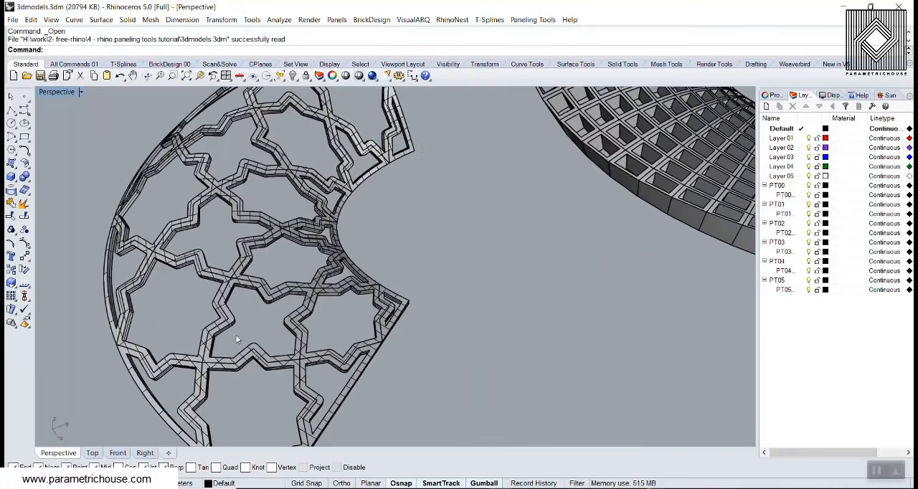
left_click(81, 92)
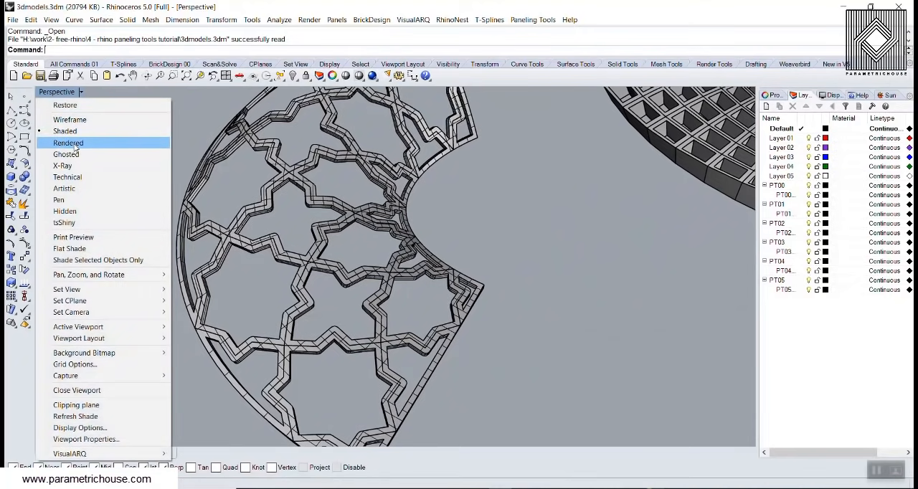
left_click(84, 146)
right_click_drag(494, 259, 234, 273)
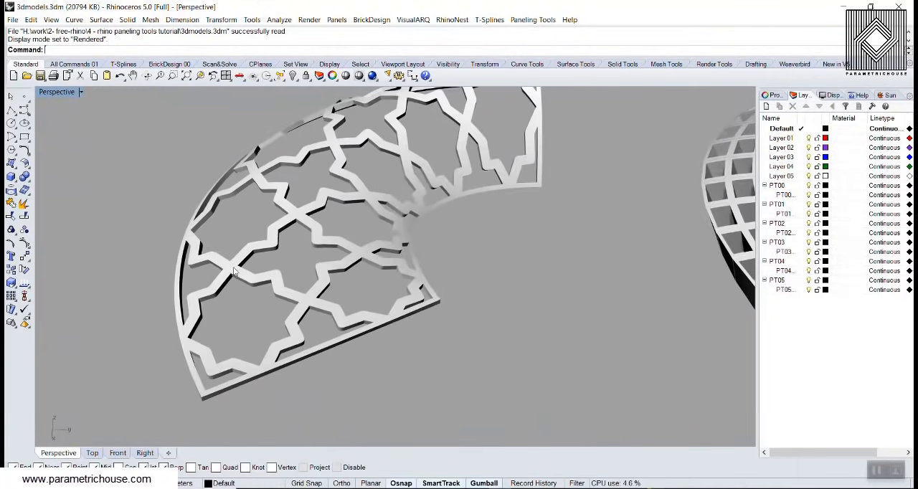
scroll(237, 271, "up", 6)
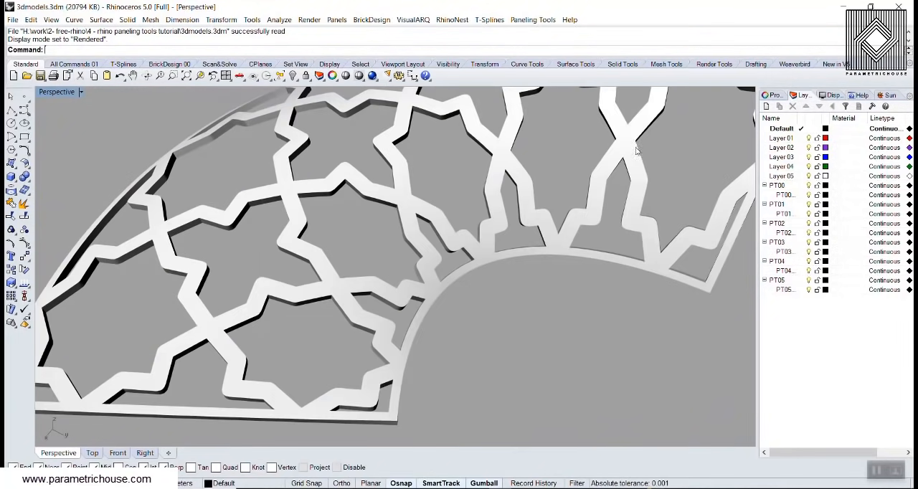
scroll(382, 321, "down", 2)
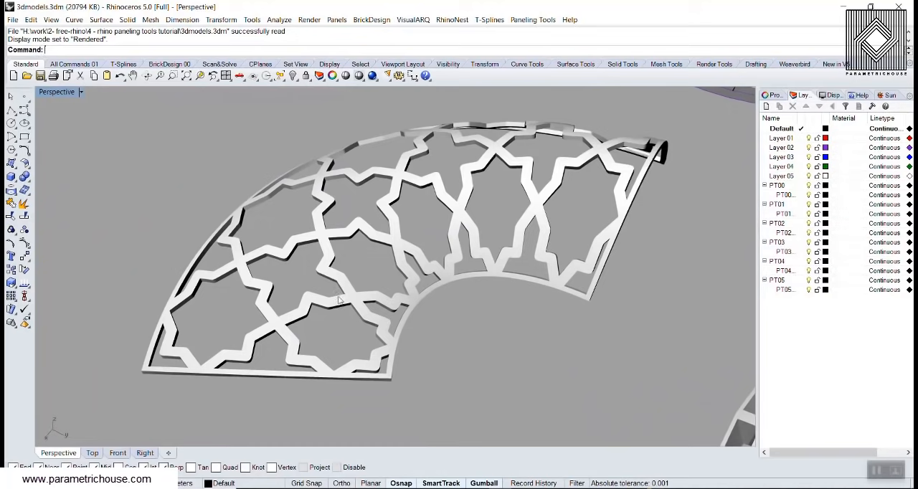
scroll(313, 263, "down", 4)
right_click_drag(313, 263, 346, 270)
scroll(346, 270, "down", 3)
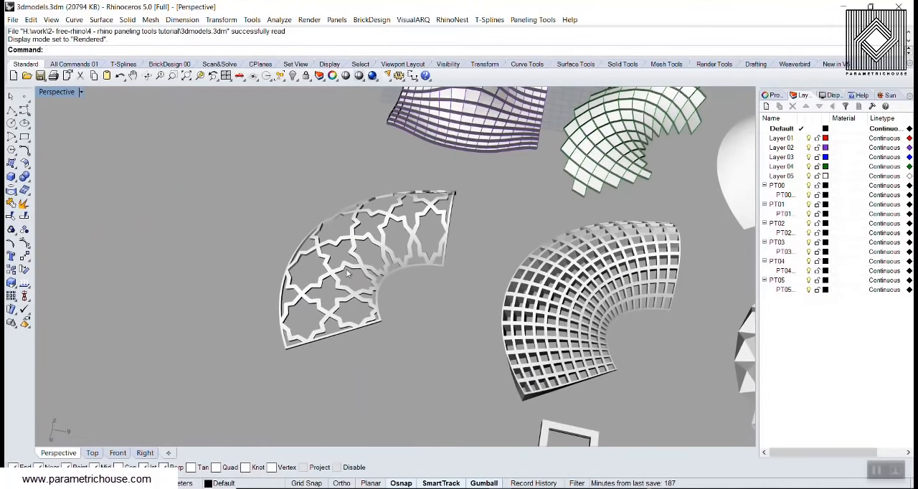
right_click_drag(422, 268, 320, 266, "shift")
scroll(320, 265, "down", 3)
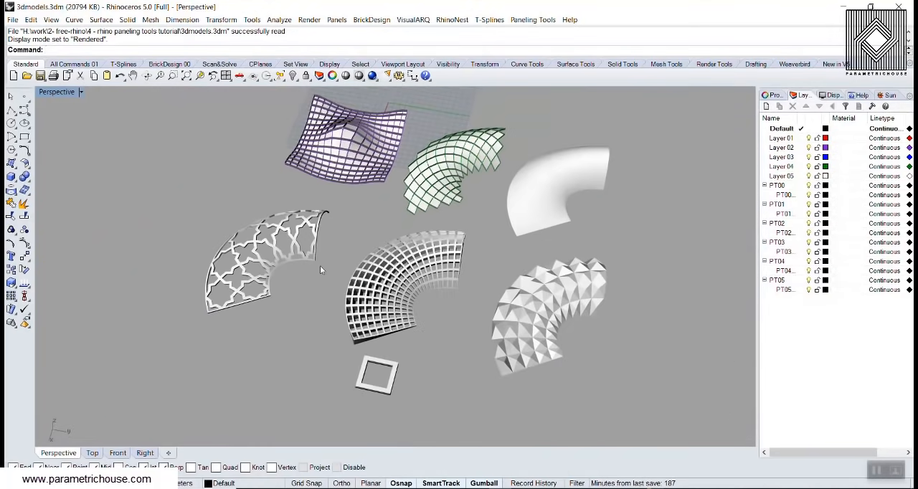
Return the perspective view to Shaded display and look over the whole set of panelled models from different sides
left_click(55, 93)
left_click(57, 127)
mouse_move(404, 221)
right_mouse_down("shift")
mouse_move(367, 259)
mouse_move(386, 265)
right_mouse_up("shift")
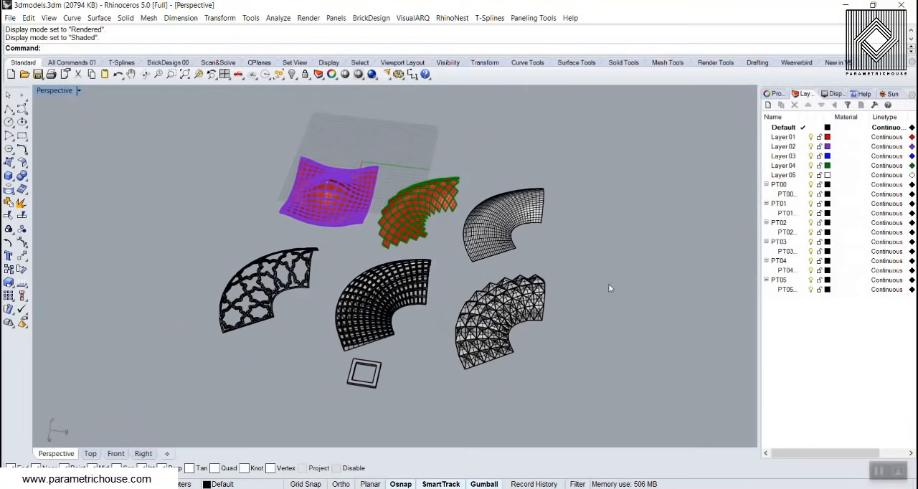
right_click_drag(576, 265, 553, 236)
scroll(556, 241, "up", 8)
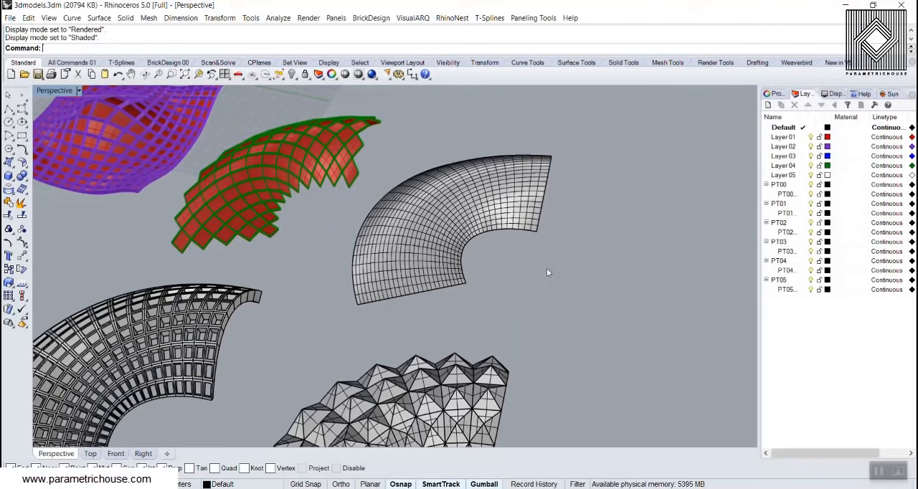
right_click_drag(547, 269, 437, 247)
scroll(459, 258, "down", 5)
right_click_drag(562, 347, 526, 342)
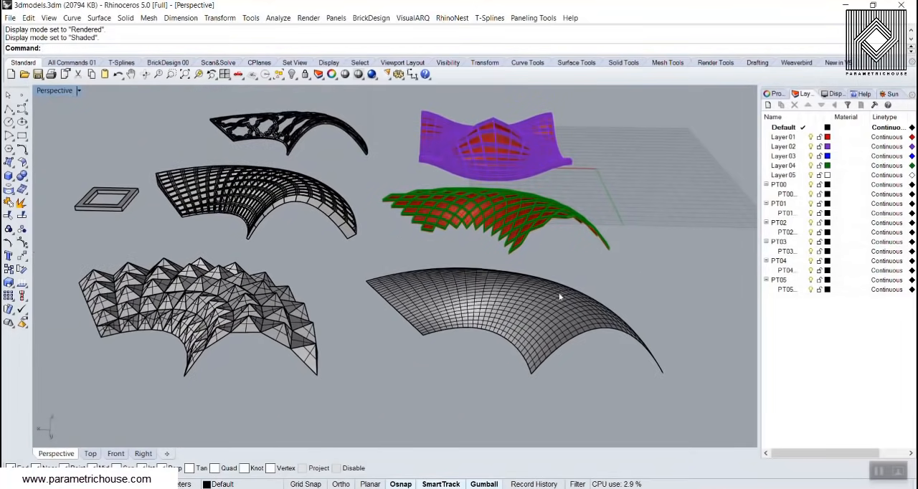
right_click_drag(473, 306, 521, 316)
scroll(526, 322, "down", 6)
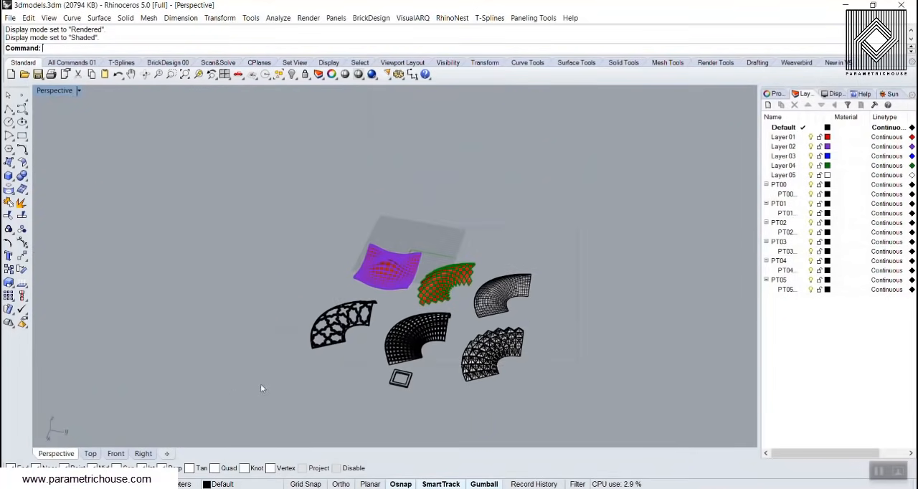
Select every model in the scene and hide it to leave an empty workspace
key("ctrl+a")
left_click(291, 75)
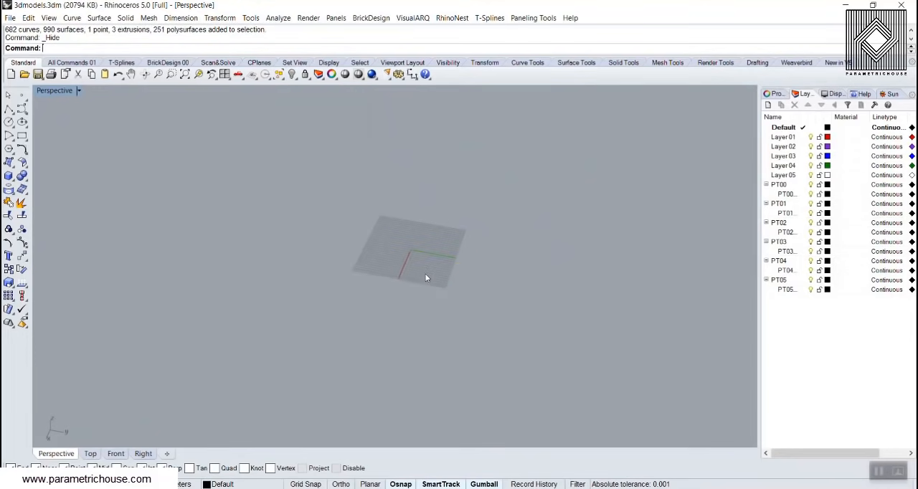
scroll(426, 279, "up", 8)
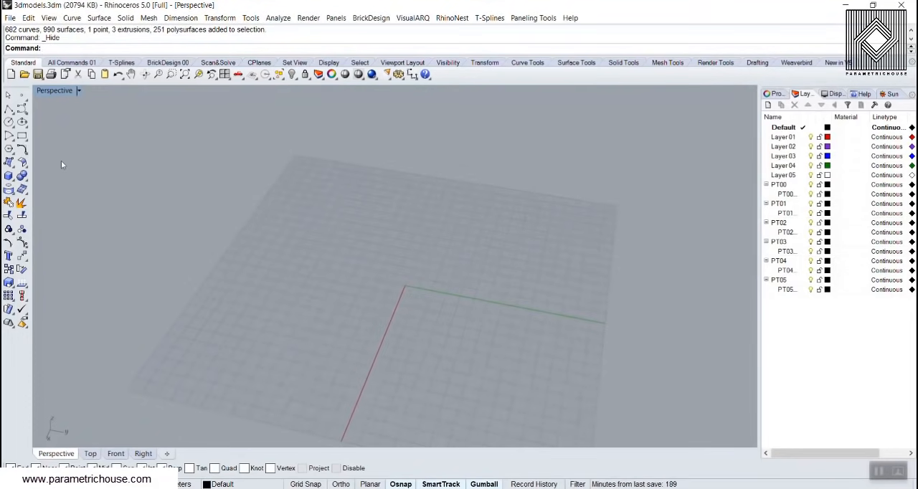
Draw a straight polyline segment about 33 m long on the ground grid, parallel to the green axis
left_click(9, 109)
left_click(295, 220)
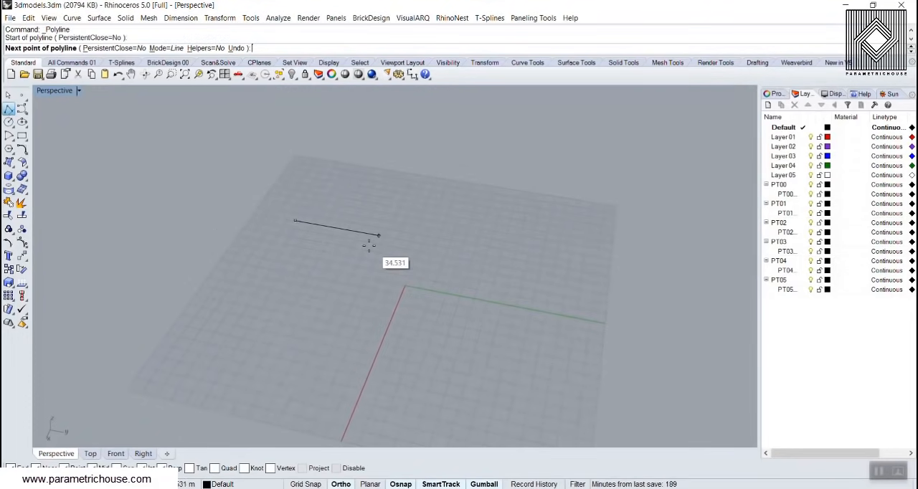
left_click(378, 235)
key("Return")
scroll(362, 254, "up", 3)
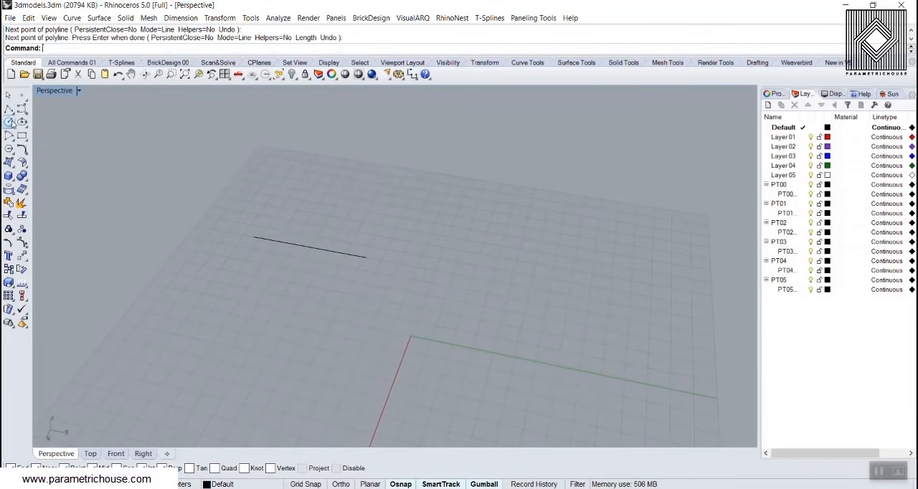
Draw an arched control-point curve between the line's two endpoints, with its middle point raised above the line's midpoint
left_click(22, 108)
left_click(253, 238)
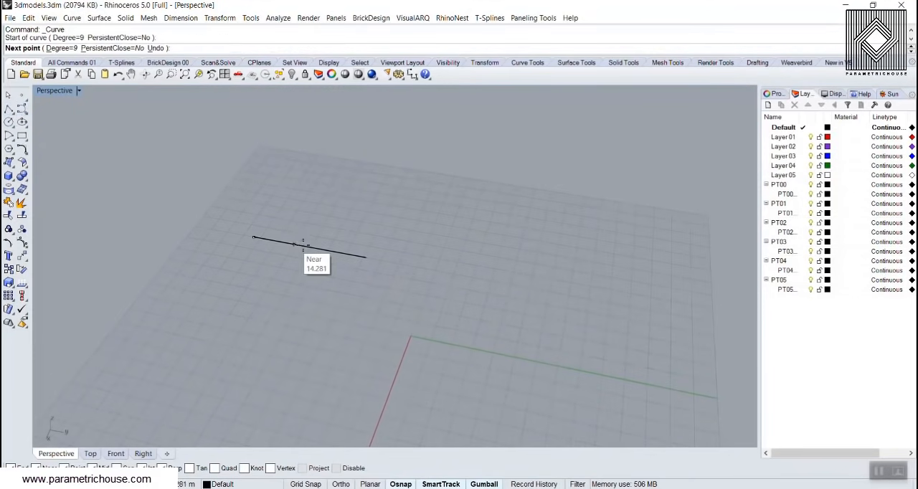
left_click(311, 247)
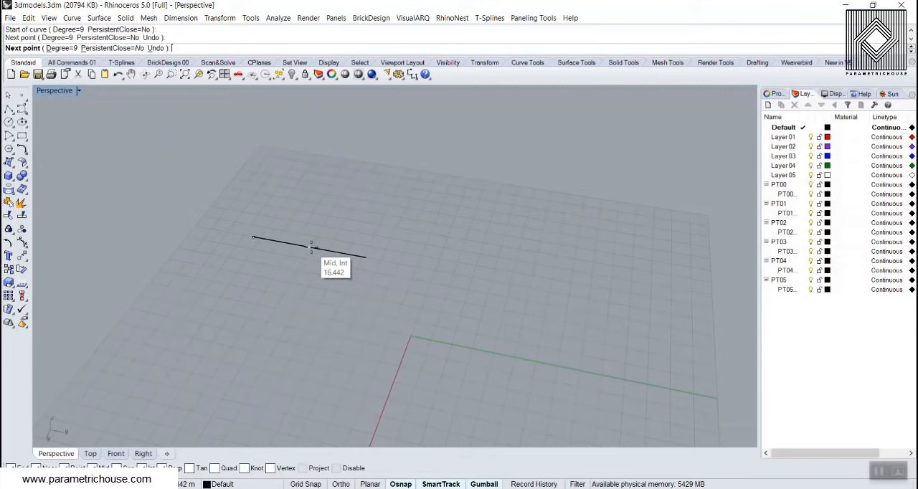
left_click(304, 192)
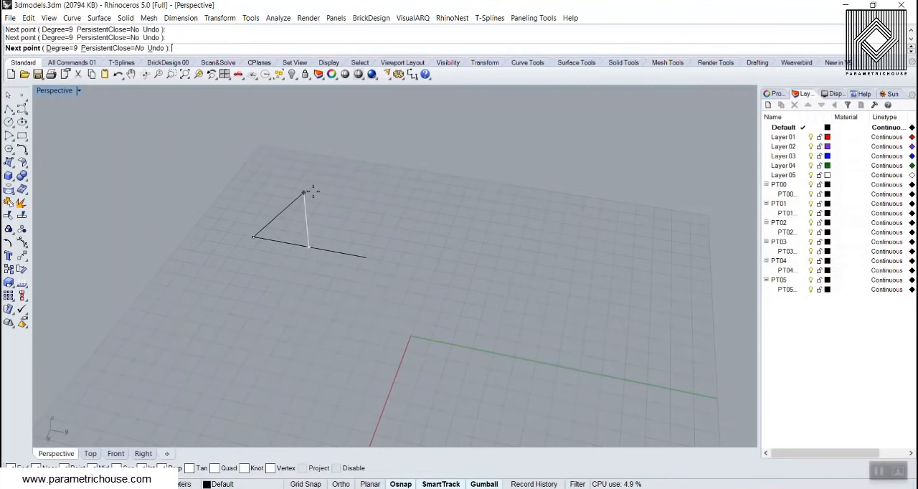
left_click(366, 256)
key("Return")
scroll(256, 242, "down", 3)
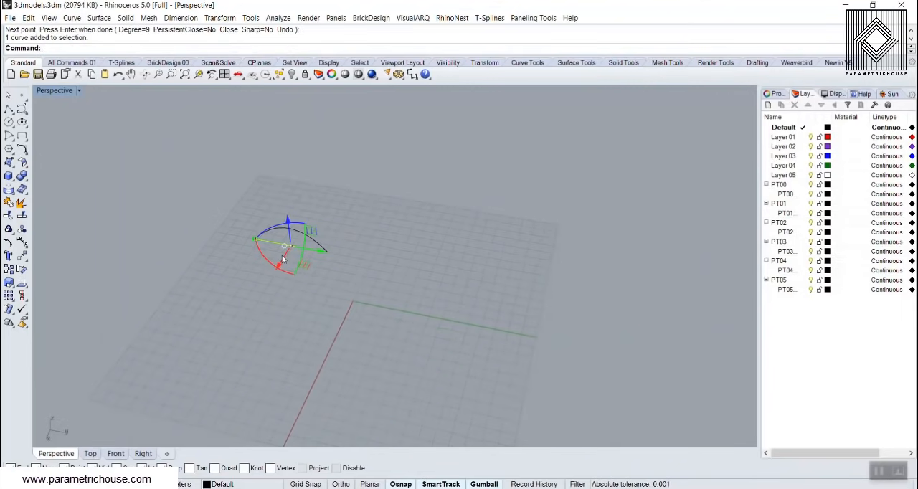
Move the straight line away from the arch along the red axis direction and deselect it
left_click_drag(281, 264, 234, 328)
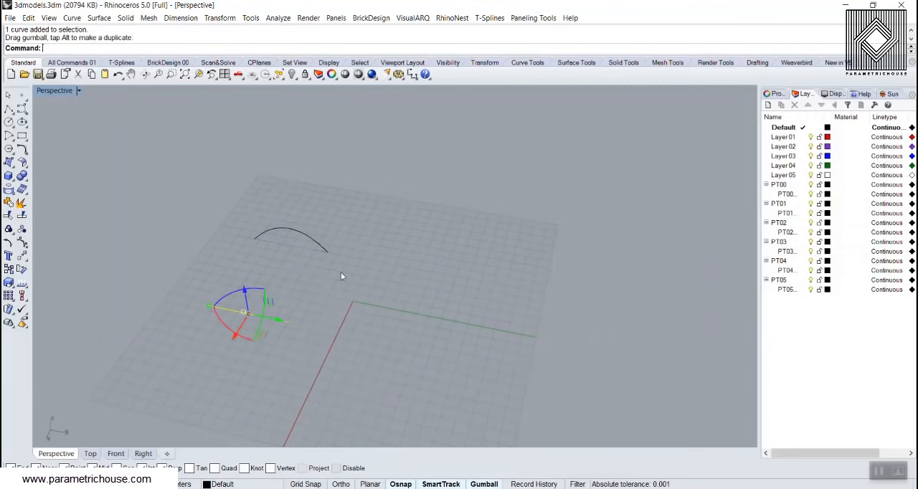
left_click(341, 272)
scroll(302, 204, "up", 2)
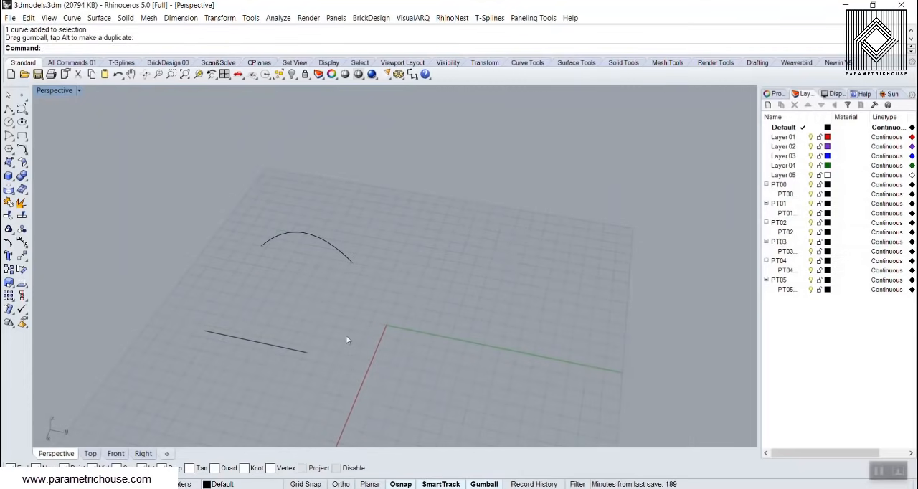
Loft the arch and the straight line into a surface using Straight sections and Do not simplify
key("ctrl+a")
type("Loft")
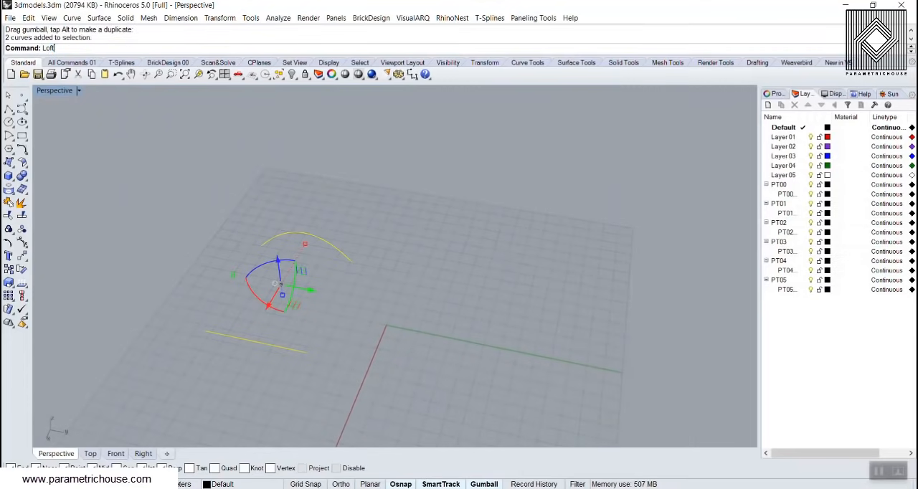
key("Return")
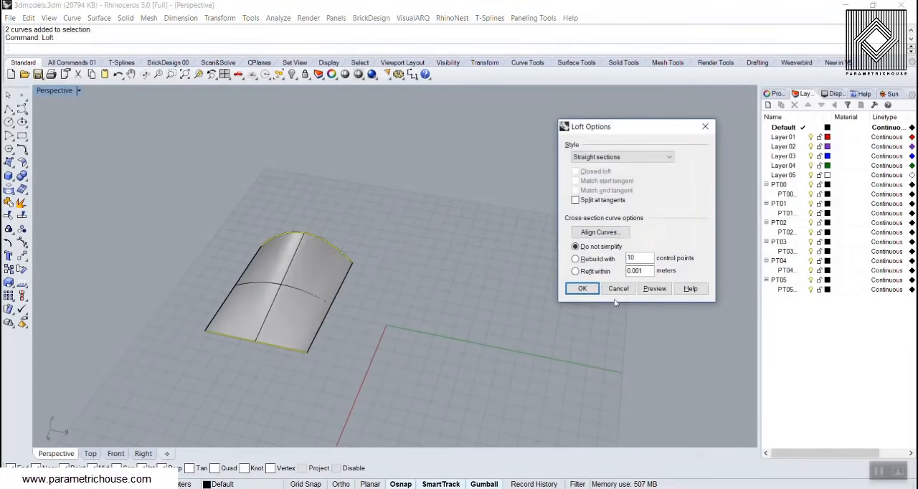
left_click(582, 288)
Draw an open arched control-point curve with four points near the origin, beside the lofted surface
right_click_drag(373, 290, 428, 281)
left_click(21, 108)
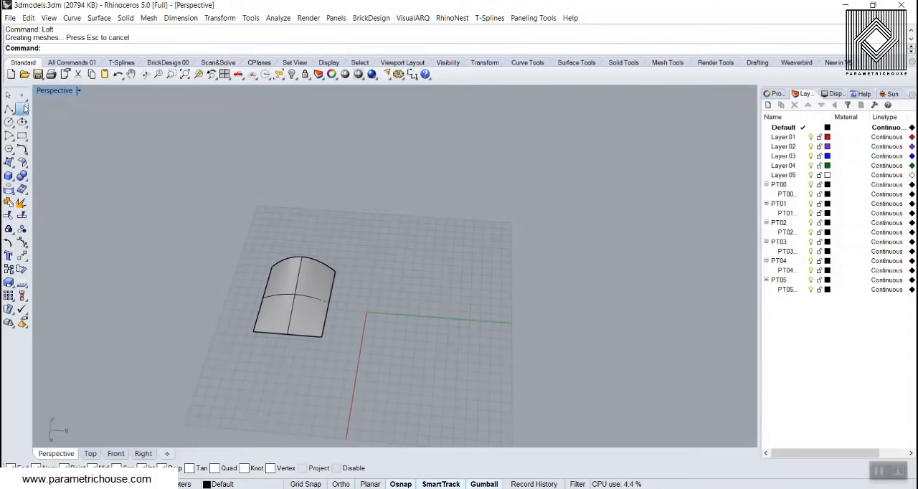
left_click(365, 316)
left_click(365, 278)
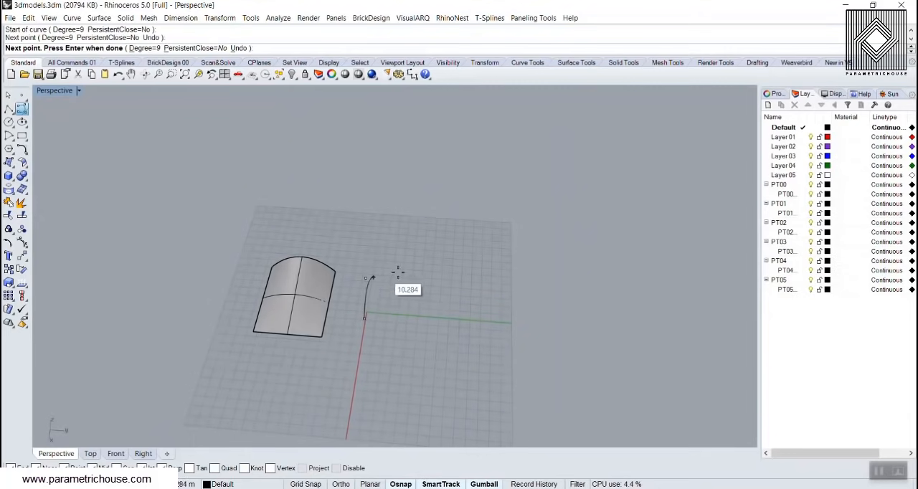
left_click(415, 274)
left_click(433, 293)
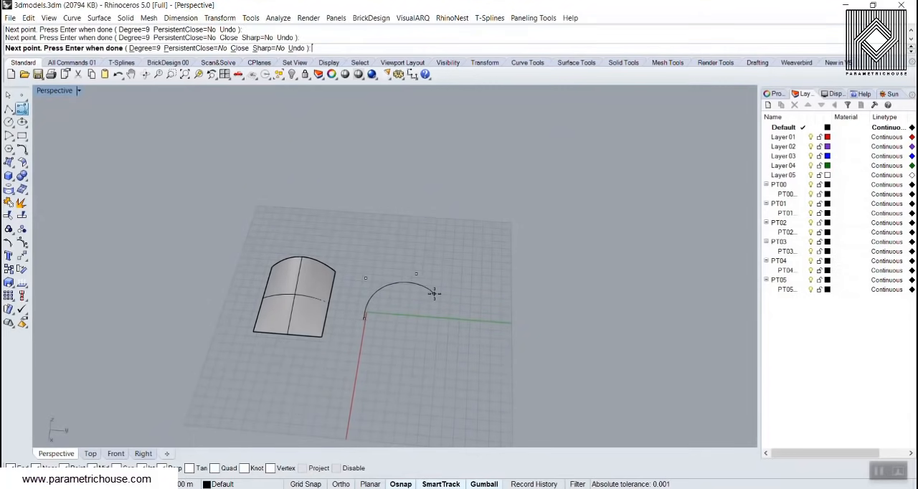
right_click(432, 294)
scroll(404, 321, "up", 4)
right_click_drag(318, 321, 271, 301)
scroll(265, 295, "up", 1)
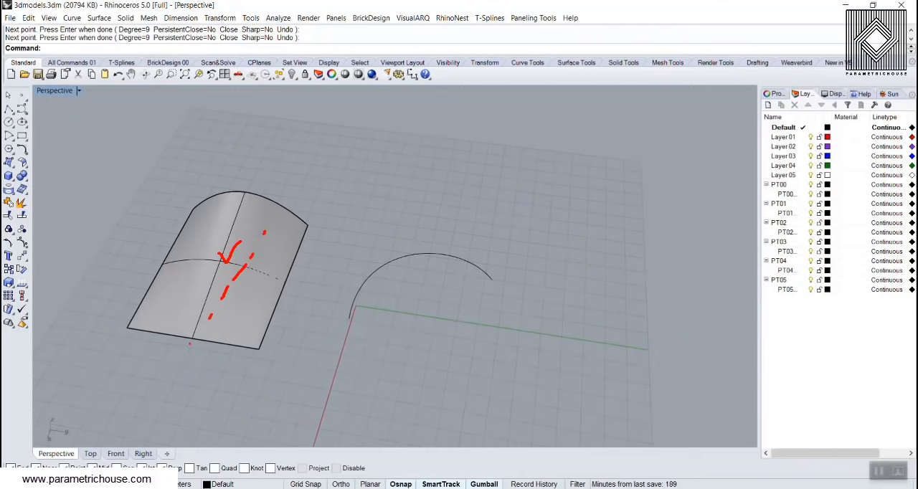
left_click_drag(231, 291, 370, 272)
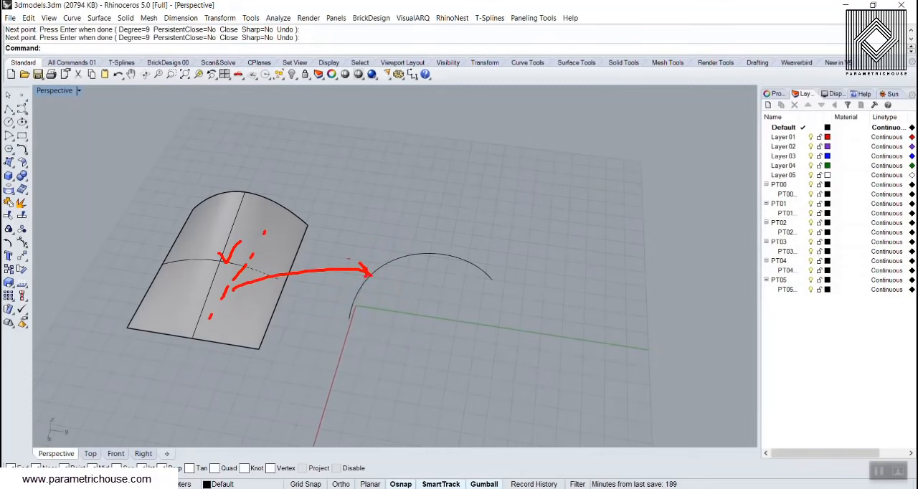
type("flow")
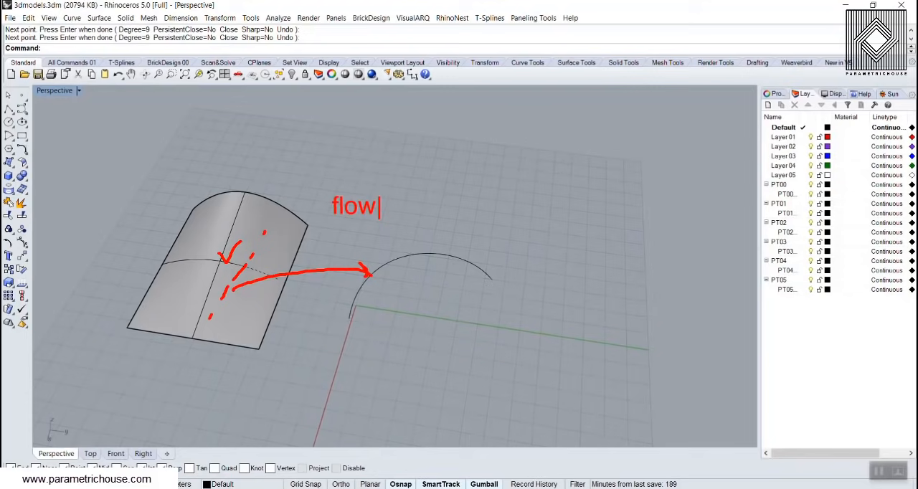
key("Escape")
Draw a straight polyline joining the two end corners of the lofted surface's arched edge
left_click(9, 109)
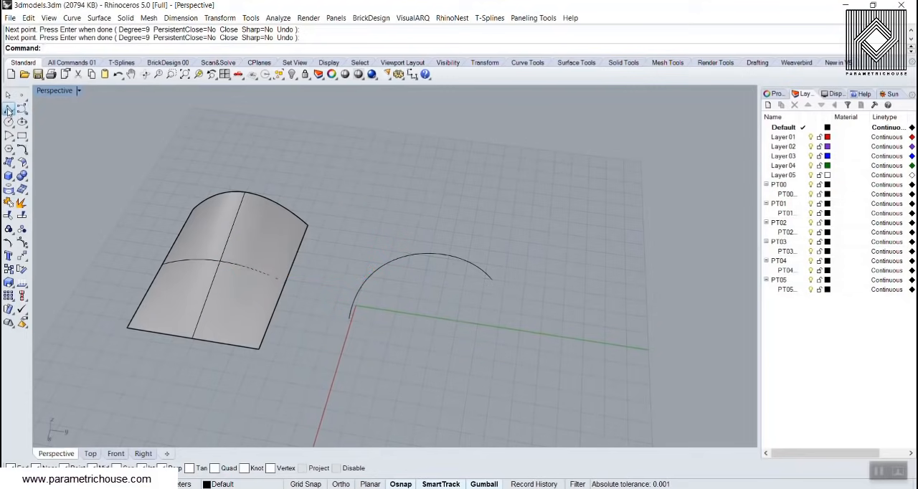
right_click_drag(215, 236, 386, 279)
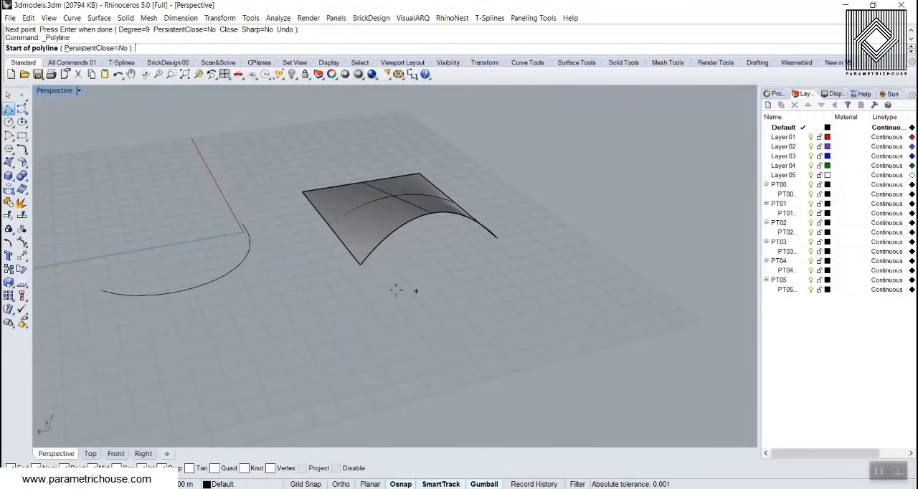
left_click(361, 263)
left_click(496, 238)
key("Return")
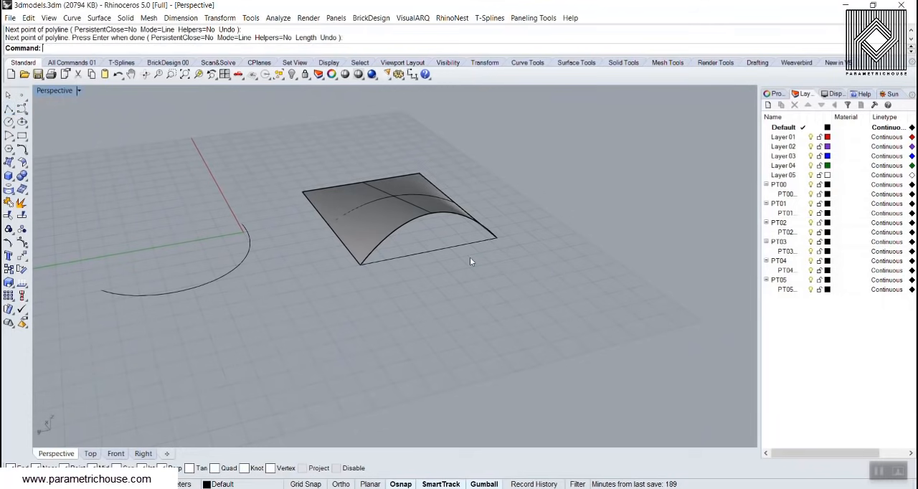
Draw a centreline from the helper line's midpoint to the midpoint of the surface's opposite straight edge, and delete the helper line
key("Return")
left_click(433, 250)
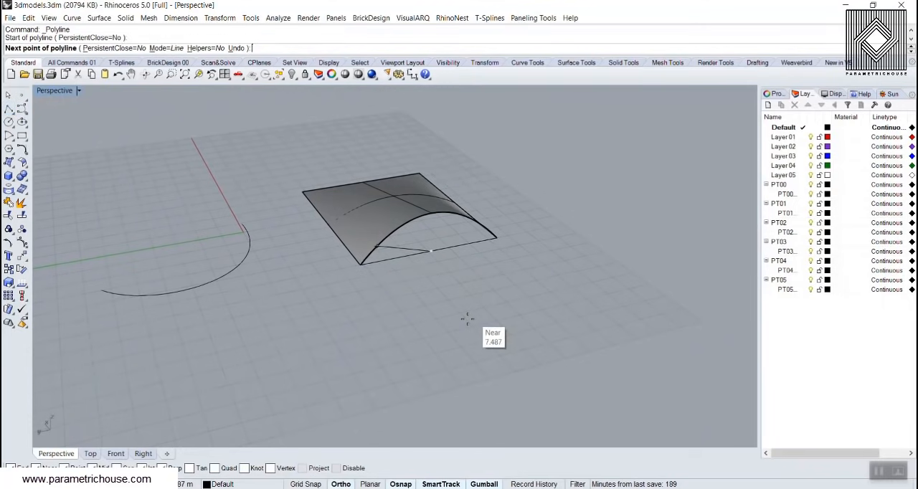
right_click_drag(467, 327, 516, 358)
right_click_drag(498, 318, 174, 207)
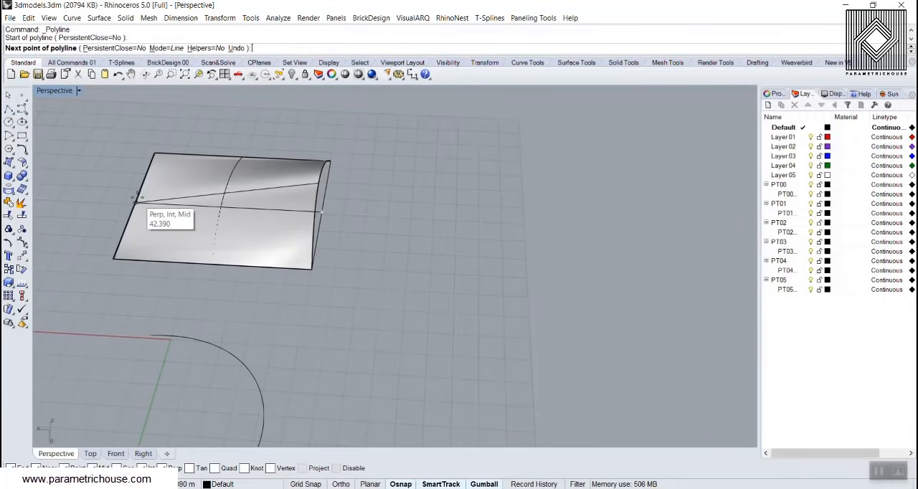
left_click(175, 207)
key("Return")
right_click_drag(346, 234, 277, 204)
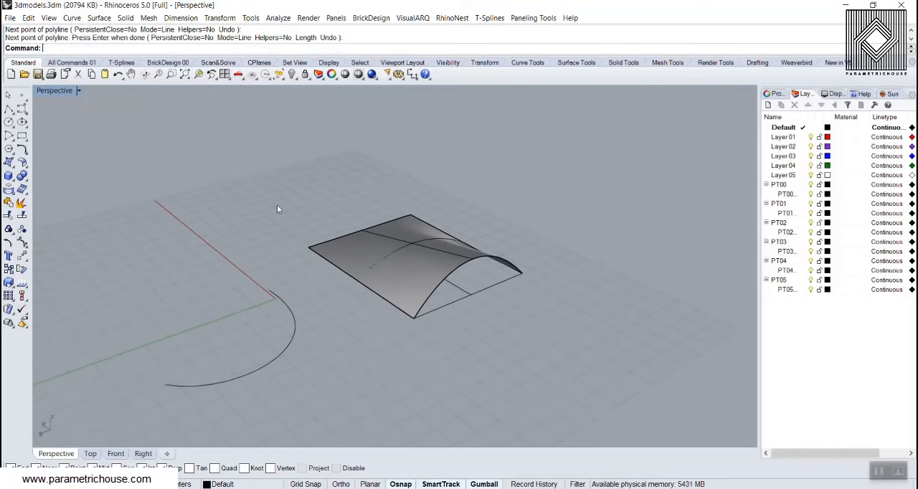
left_click(479, 294)
key("Delete")
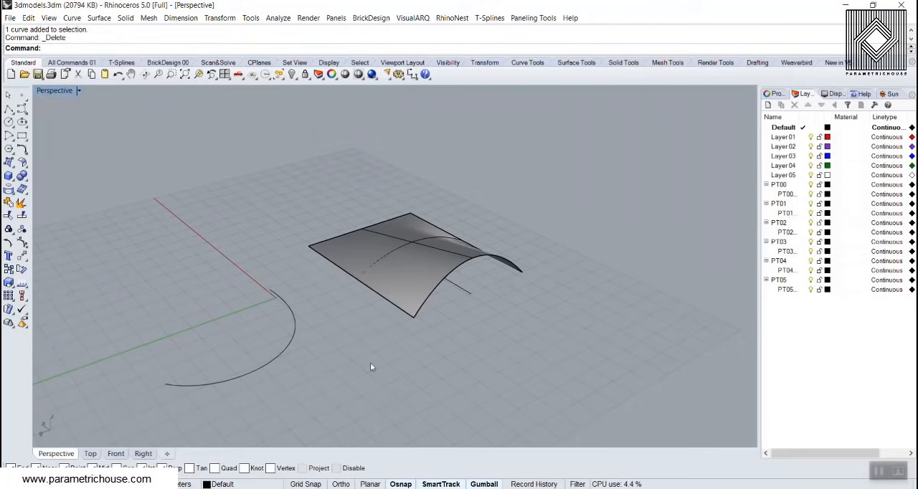
Try to flow a copy of the lofted surface from its straight centreline along the arched curve, with Stretch=Yes
type("Flow")
key("Return")
left_click(413, 258)
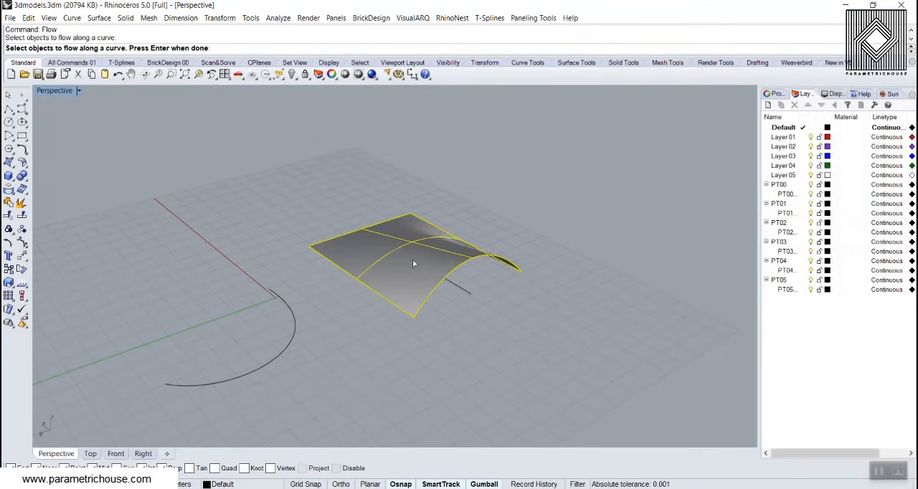
key("Return")
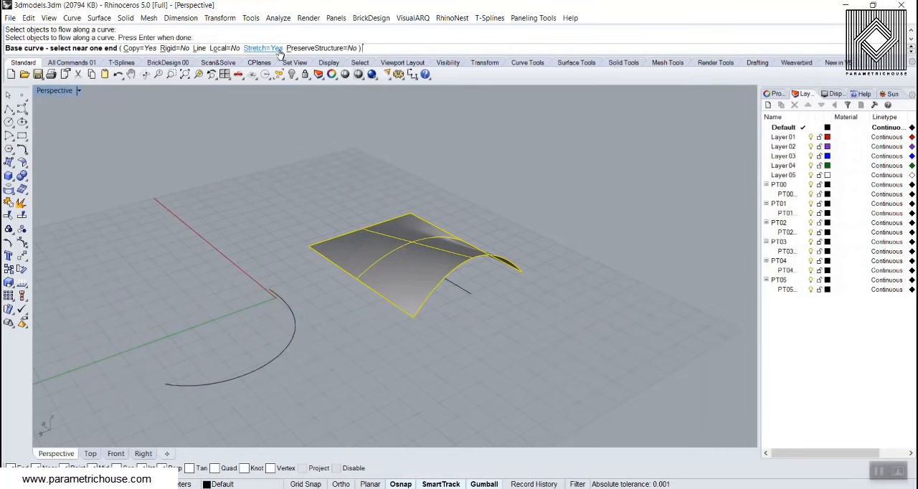
left_click(464, 295)
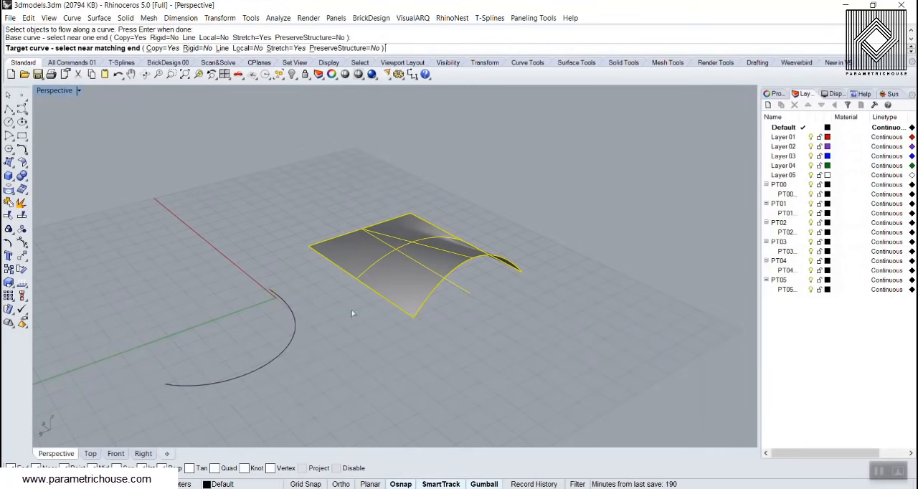
left_click(284, 299)
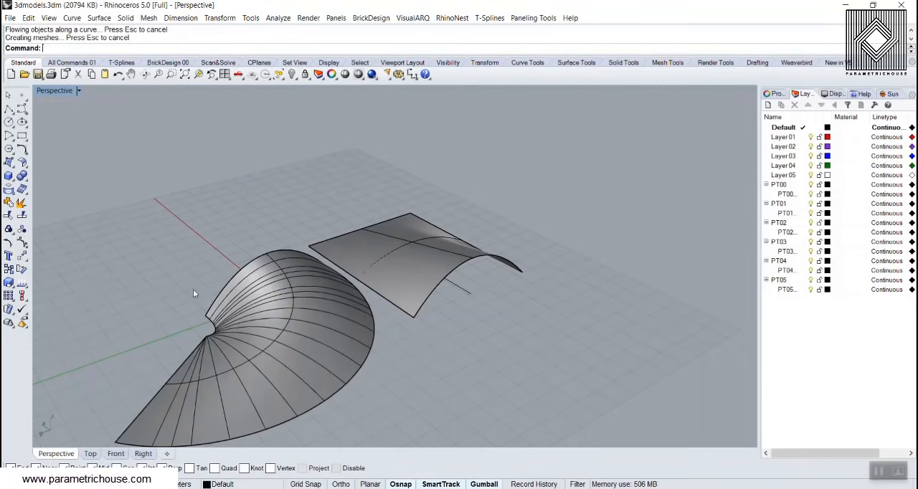
Inspect the flowed copy's tight inner edge and undo the flow
scroll(367, 299, "up", 5)
scroll(392, 226, "down", 8)
scroll(405, 297, "up", 6)
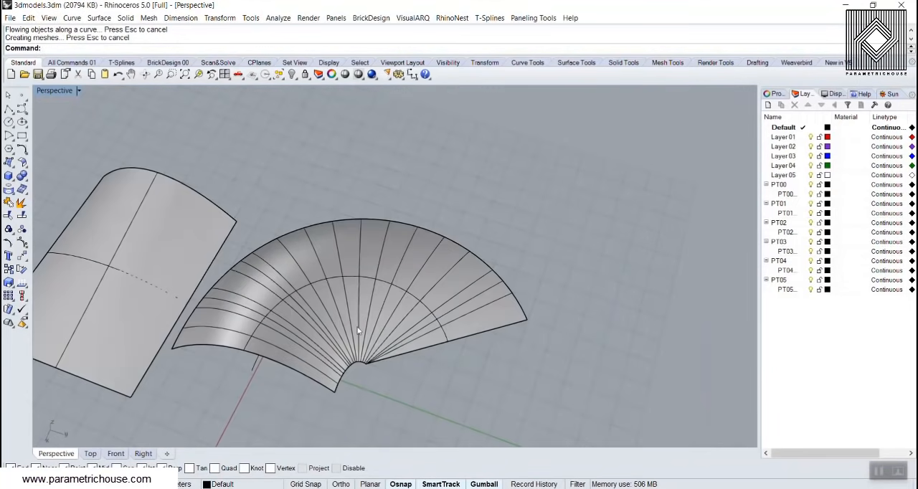
scroll(434, 287, "down", 3)
key("ctrl+z")
Enlarge the arched target curve and shift it along the green axis direction
left_click(430, 284)
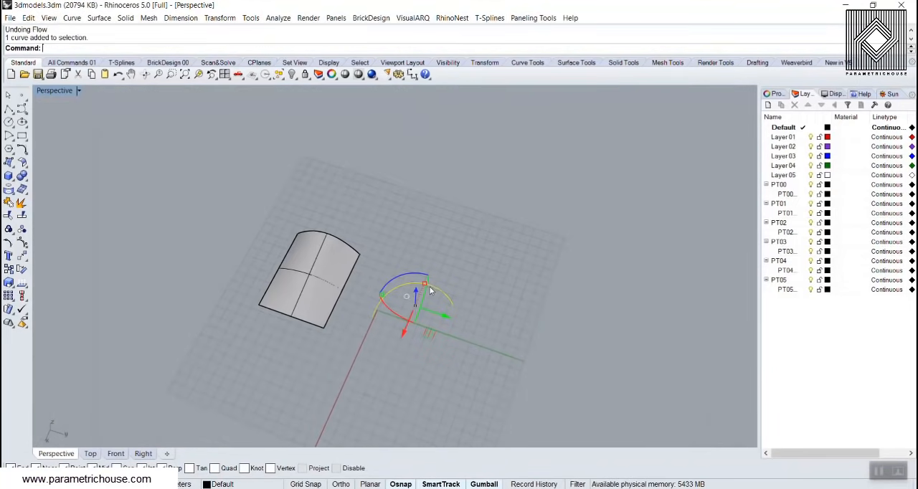
left_click_drag(376, 301, 367, 310)
left_click_drag(443, 317, 516, 268)
left_click(519, 270)
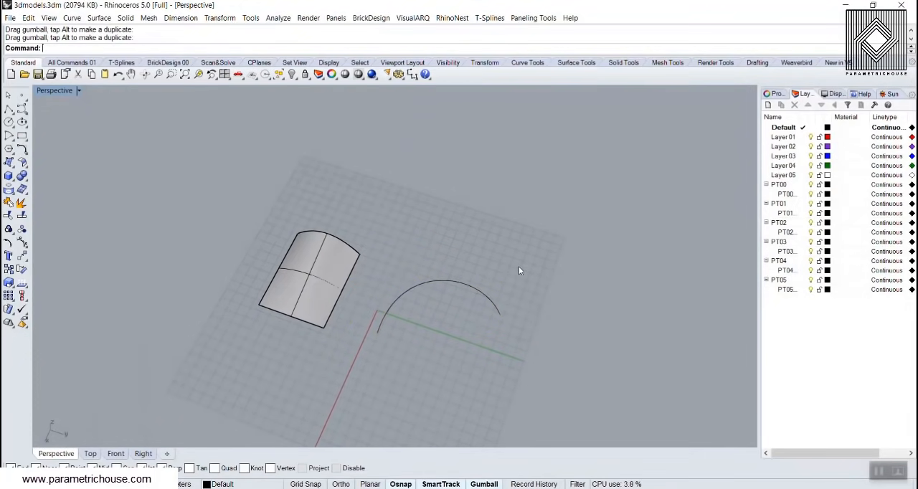
Flow a stretched copy of the lofted surface from its straight centreline along the enlarged curve
key("Return")
left_click(295, 270)
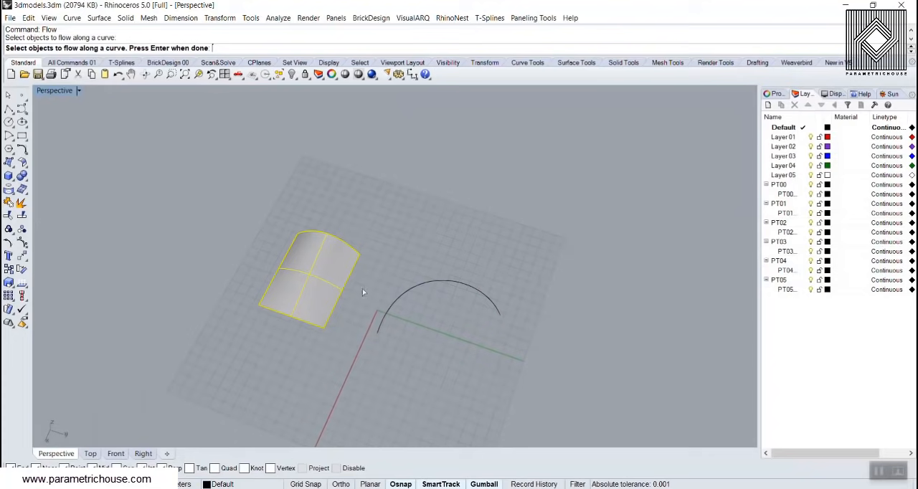
key("Return")
right_click_drag(300, 338, 470, 239)
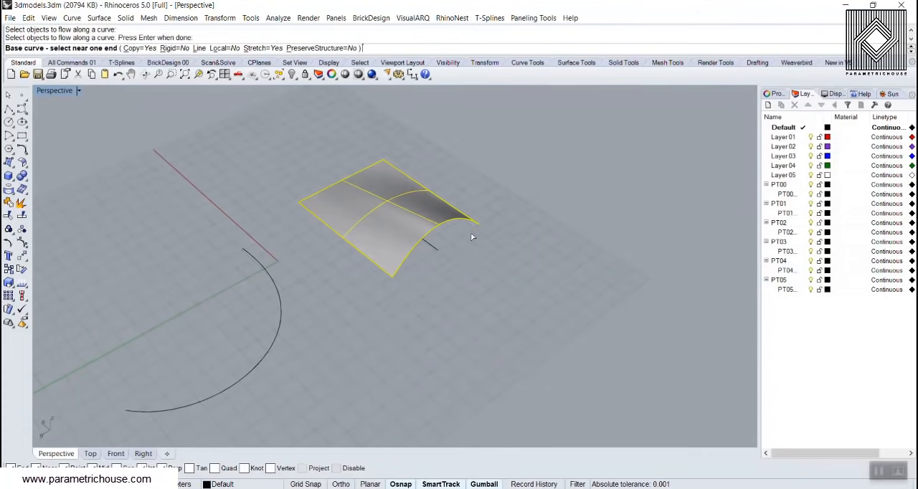
left_click(435, 250)
left_click(277, 290)
right_click_drag(167, 295, 420, 302)
scroll(535, 343, "up", 3)
Rebuild the flowed surface with 30 points and degree 3 in both U and V, deleting the input
left_click(507, 328)
type("R")
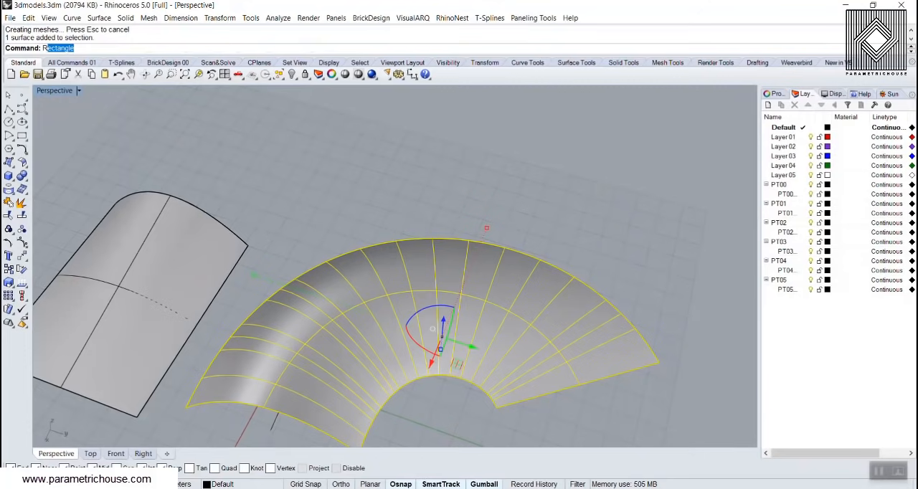
type("eb")
key("Return")
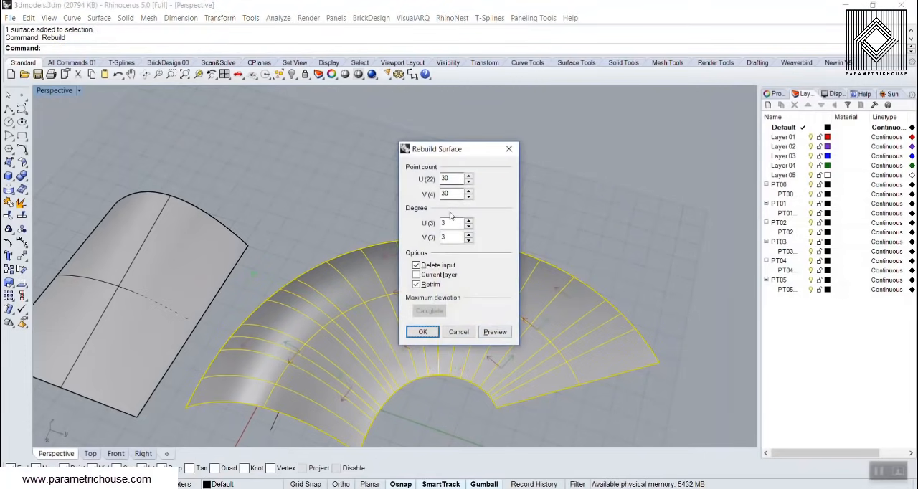
left_click(423, 331)
key("Escape")
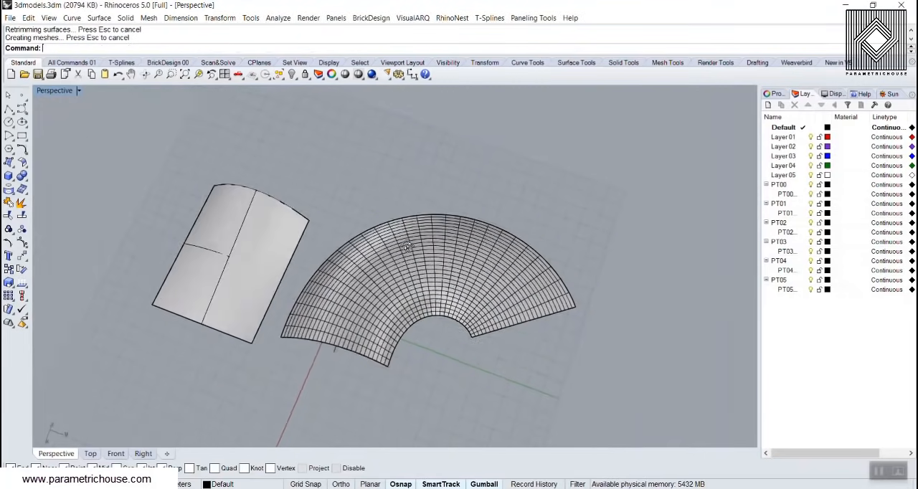
Scale the rebuilt surface vertically to make its arch taller, and deselect it
scroll(536, 349, "up", 3)
right_click_drag(537, 349, 356, 243)
left_click(356, 255)
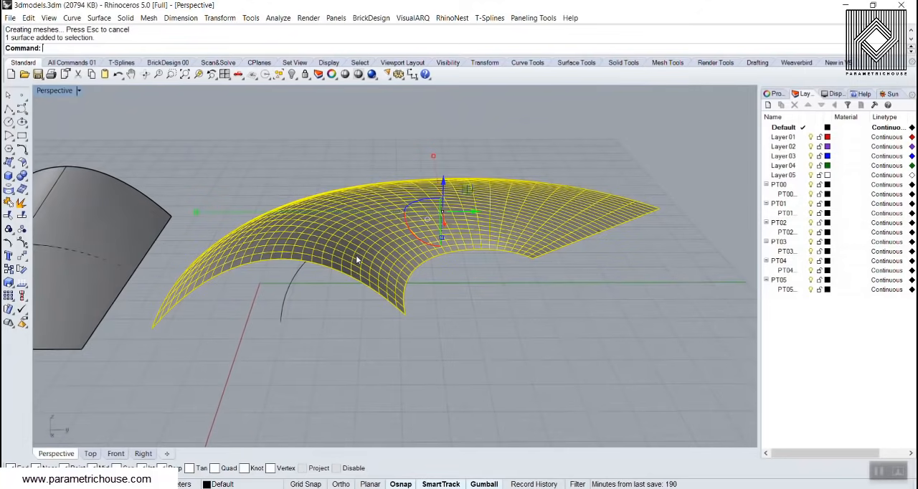
left_click_drag(443, 240, 474, 316)
left_click(476, 314)
Delete the original lofted surface, its construction curves and the target curve, keeping only the rebuilt surface
scroll(522, 302, "down", 6)
right_click_drag(522, 302, 385, 324)
left_click(373, 319)
key("Delete")
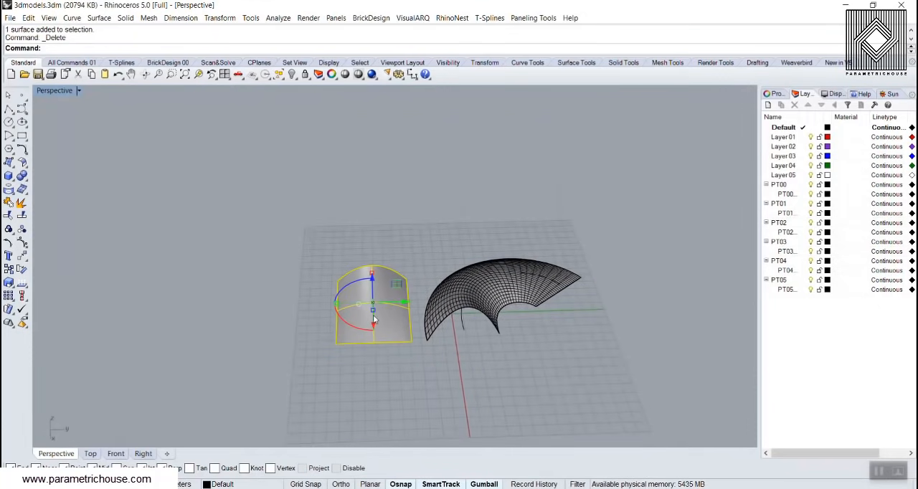
left_click_drag(345, 256, 423, 351)
key("Delete")
left_click(463, 324)
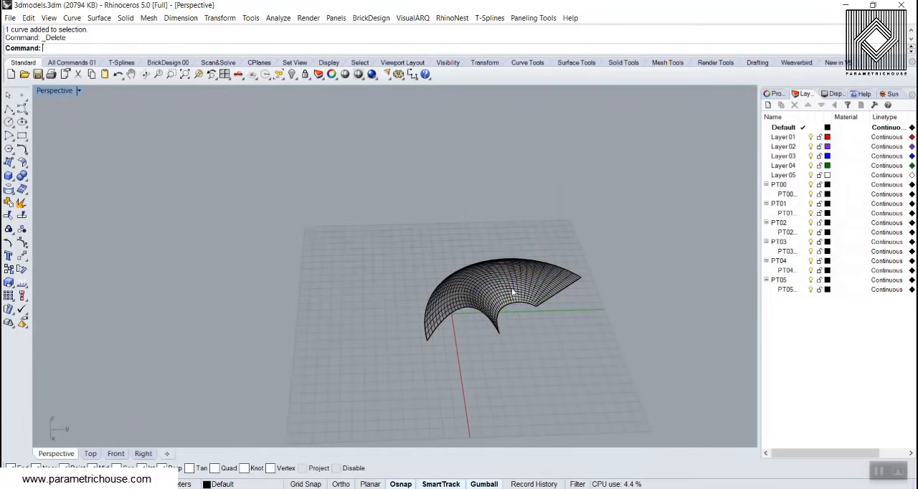
Move the rebuilt surface from its inner end corner to the origin (0) and deselect it
left_click(21, 255)
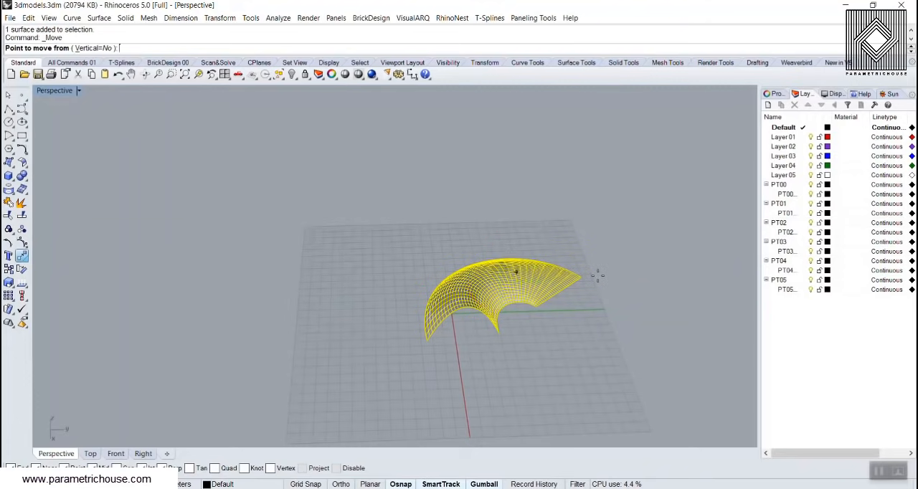
left_click(536, 307)
type("0")
key("Return")
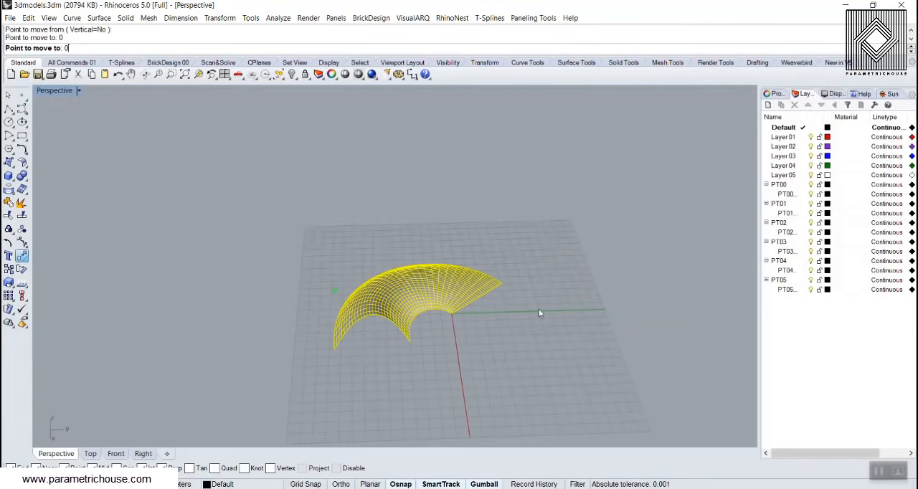
left_click(539, 308)
right_click_drag(542, 301, 582, 333)
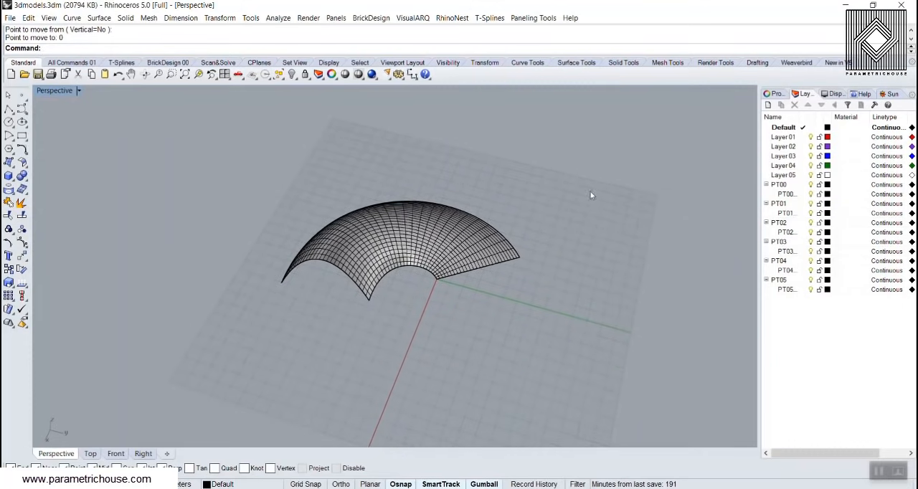
left_click(543, 20)
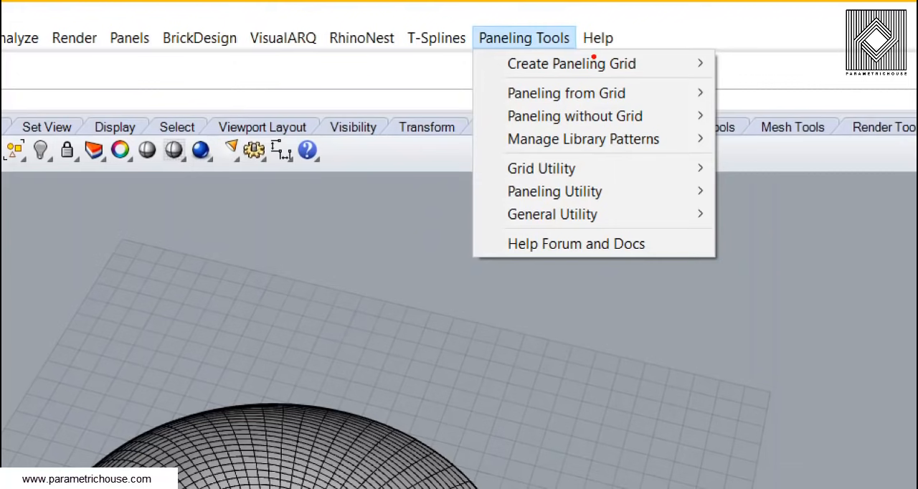
type("t1")
key("Escape")
mouse_move(509, 79)
left_mouse_down()
mouse_move(659, 82)
mouse_move(651, 75)
left_mouse_up()
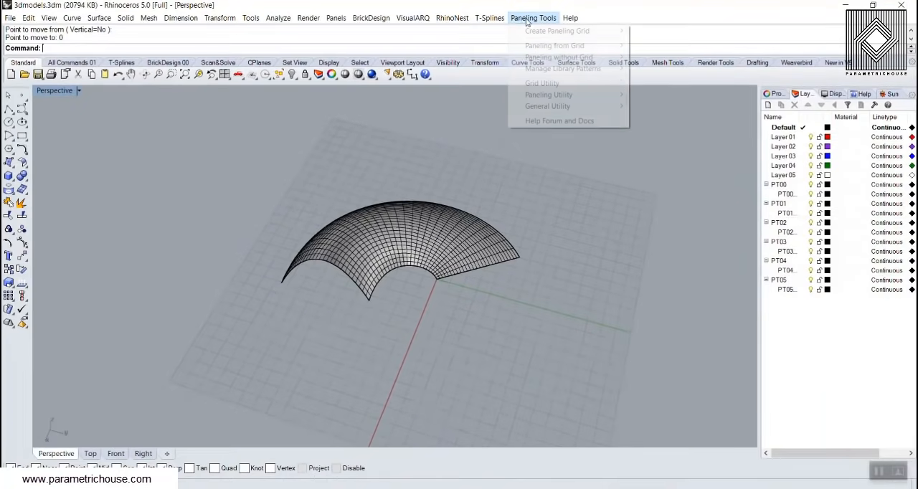
mouse_move(574, 63)
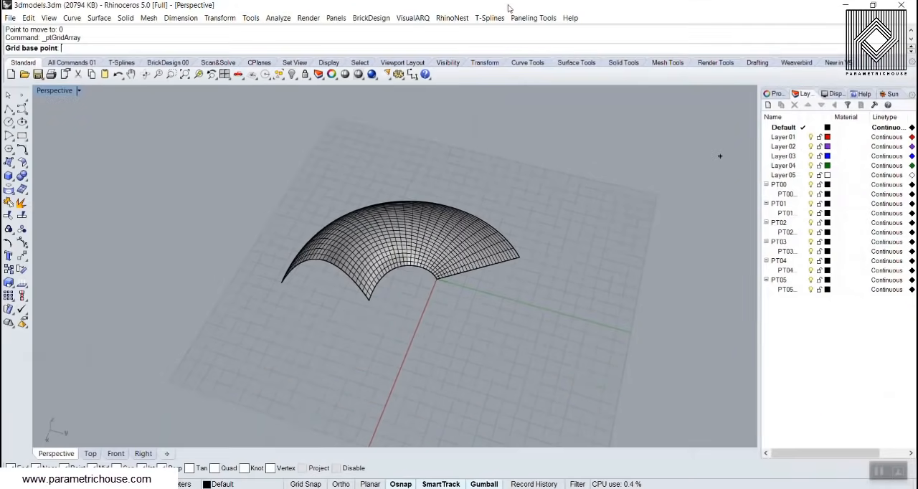
left_click(532, 18)
mouse_move(544, 33)
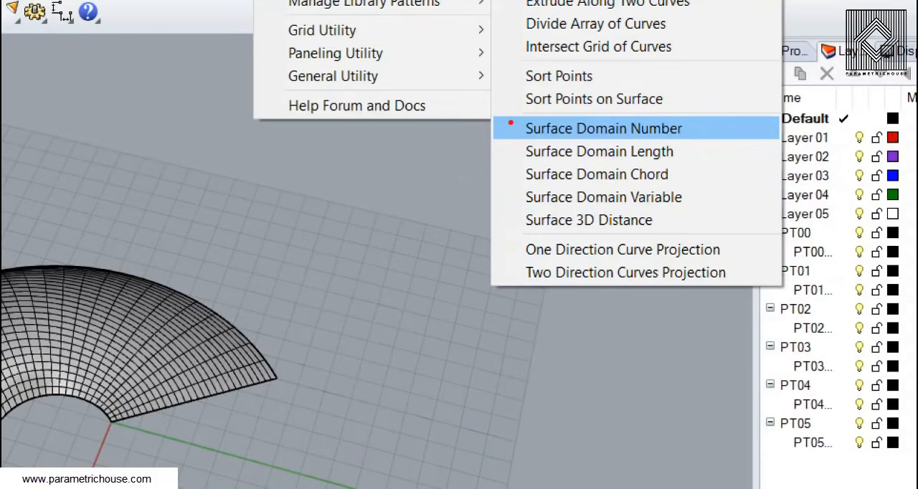
mouse_move(489, 111)
left_mouse_down()
mouse_move(664, 215)
mouse_move(780, 231)
left_mouse_up()
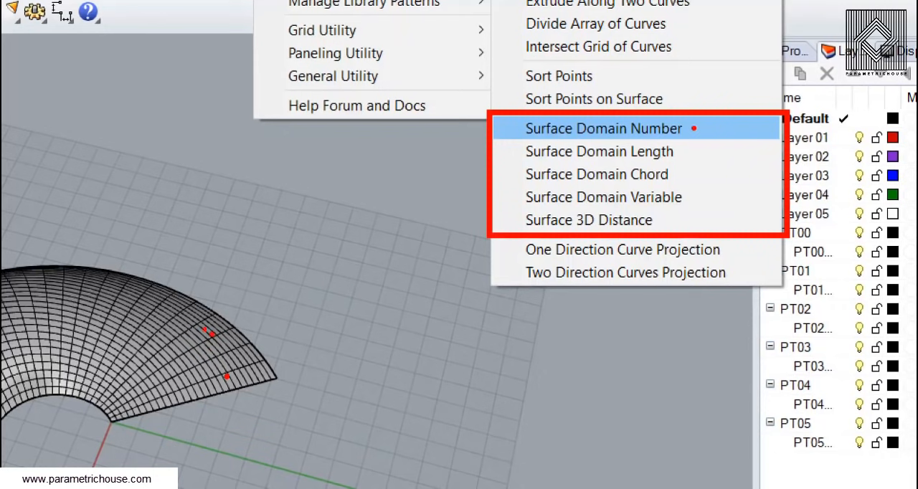
mouse_move(170, 326)
left_mouse_down()
mouse_move(109, 297)
mouse_move(109, 313)
left_mouse_up()
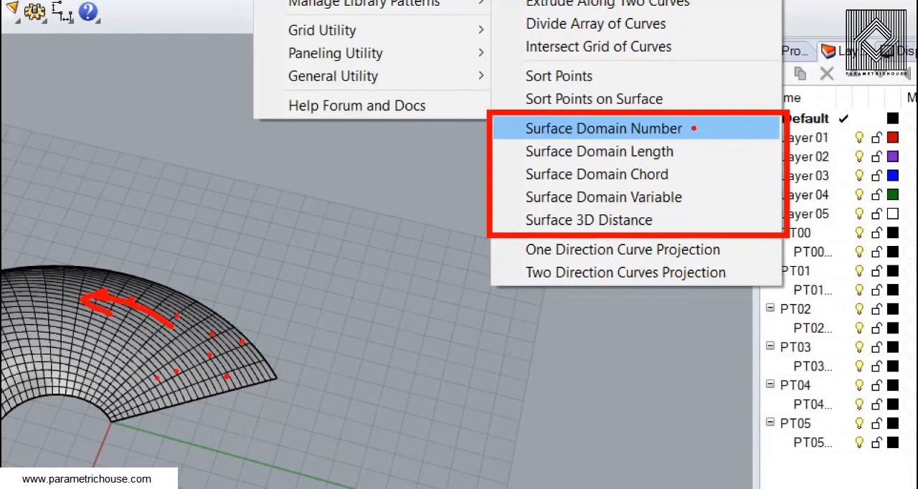
left_click_drag(242, 343, 128, 387)
mouse_move(136, 364)
left_mouse_down()
mouse_move(129, 387)
mouse_move(167, 386)
left_mouse_up()
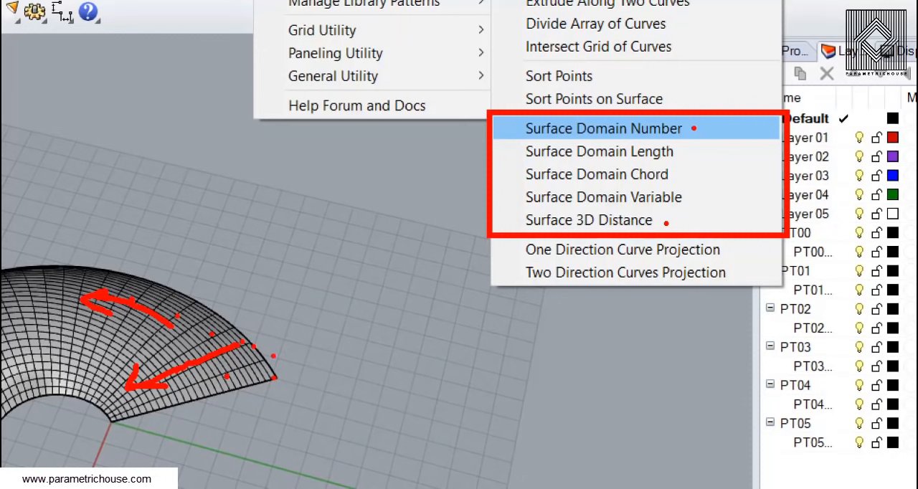
left_click_drag(260, 342, 280, 368)
mouse_move(285, 326)
left_mouse_down()
mouse_move(288, 342)
mouse_move(302, 326)
left_mouse_up()
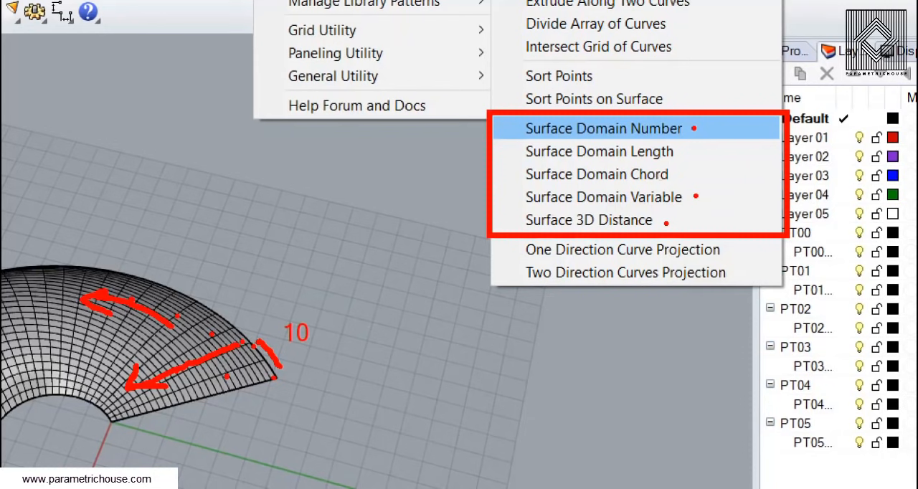
mouse_move(227, 223)
left_mouse_down()
mouse_move(242, 209)
mouse_move(372, 226)
left_mouse_up()
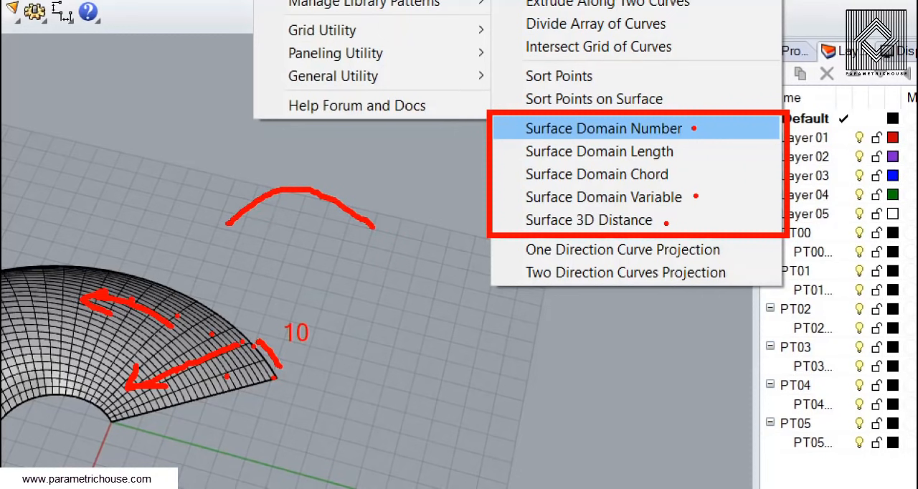
left_click_drag(241, 214, 288, 215)
left_click_drag(298, 216, 340, 216)
left_click_drag(344, 216, 351, 217)
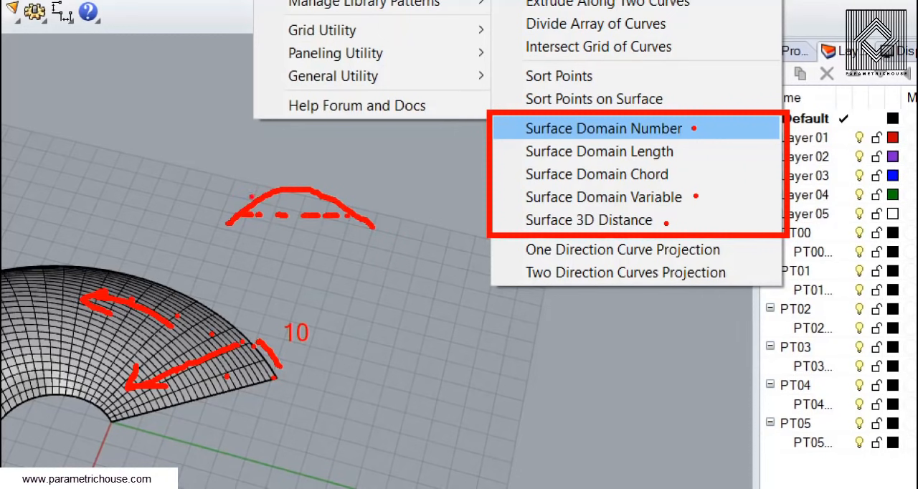
mouse_move(240, 204)
left_mouse_down()
mouse_move(255, 183)
mouse_move(326, 172)
mouse_move(357, 203)
mouse_move(344, 205)
left_mouse_up()
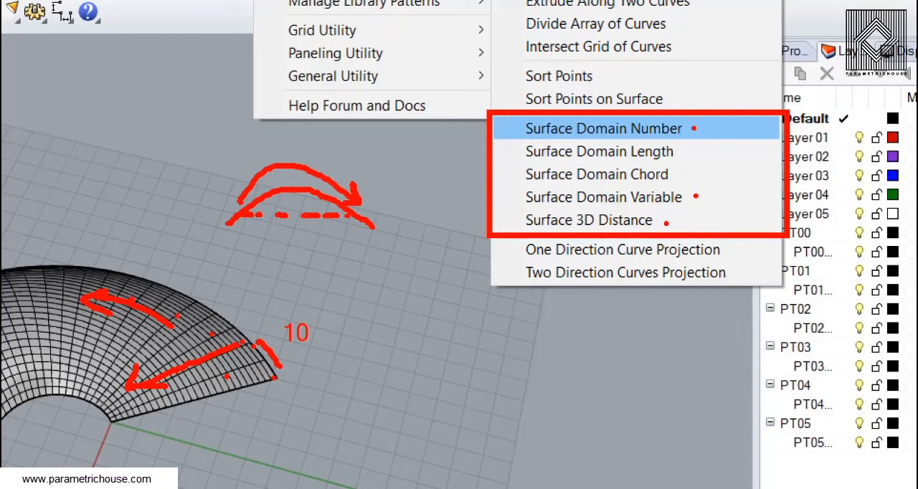
mouse_move(242, 172)
left_mouse_down()
mouse_move(238, 198)
mouse_move(256, 202)
left_mouse_up()
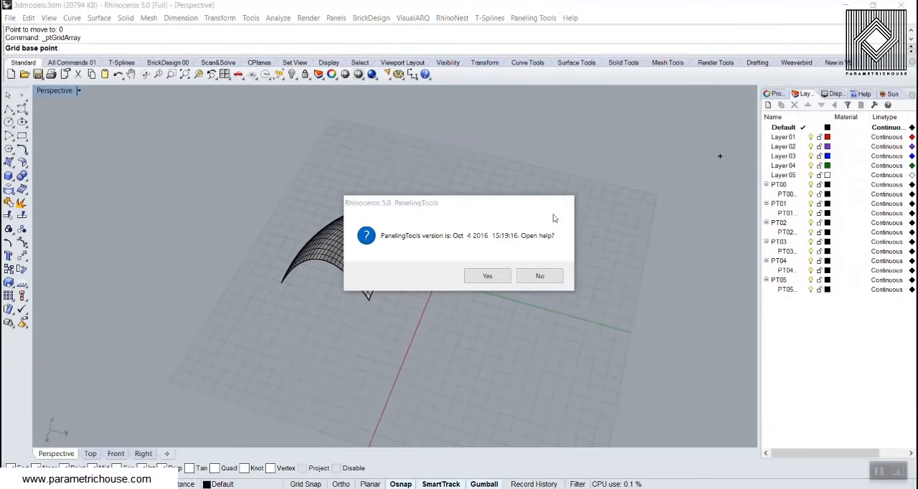
left_click(542, 280)
left_click(604, 231)
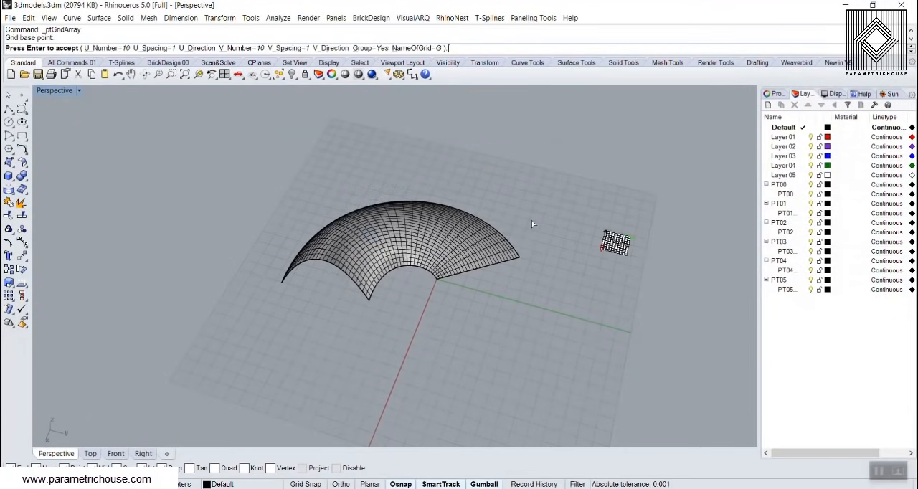
key("Escape")
Start a Surface Domain Number paneling grid and choose the curved surface as the surface to divide
scroll(481, 240, "up", 6)
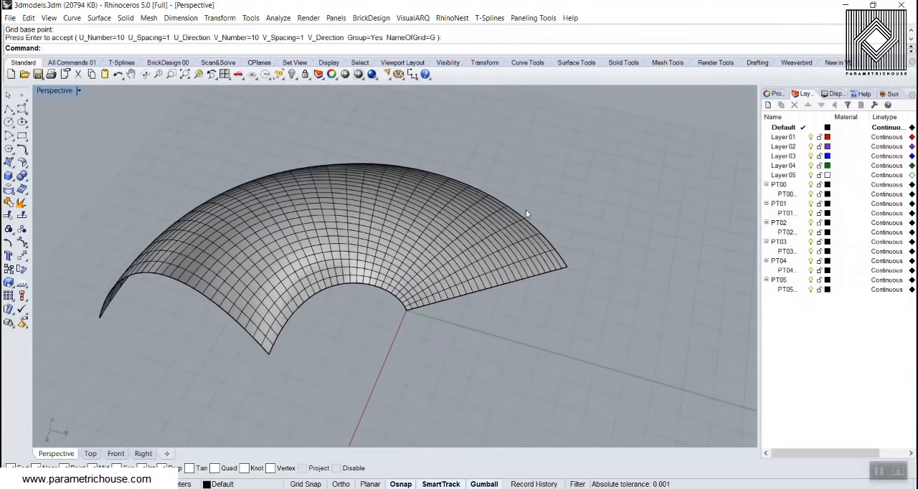
left_click(533, 18)
mouse_move(557, 31)
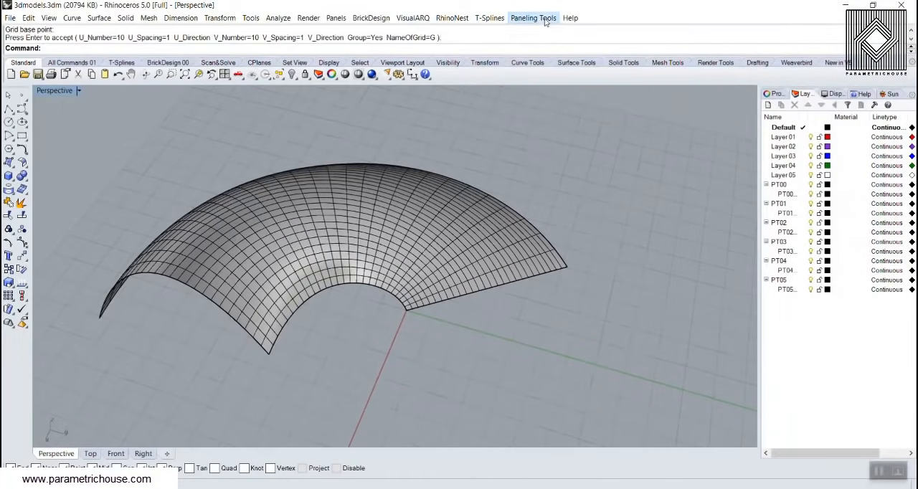
left_click(533, 18)
mouse_move(550, 33)
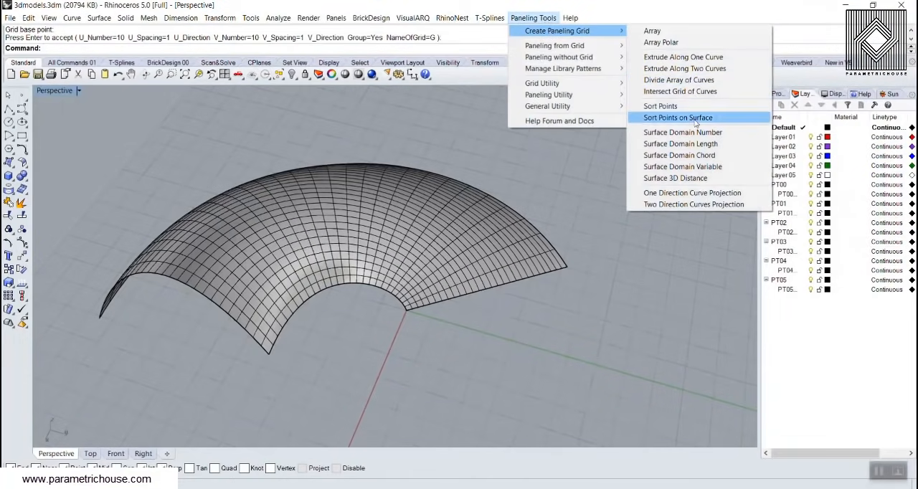
left_click(681, 120)
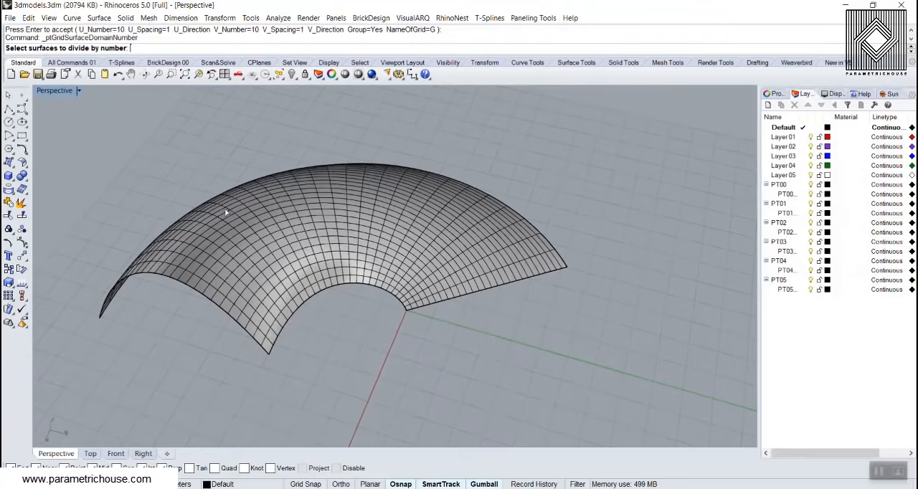
left_click(743, 443)
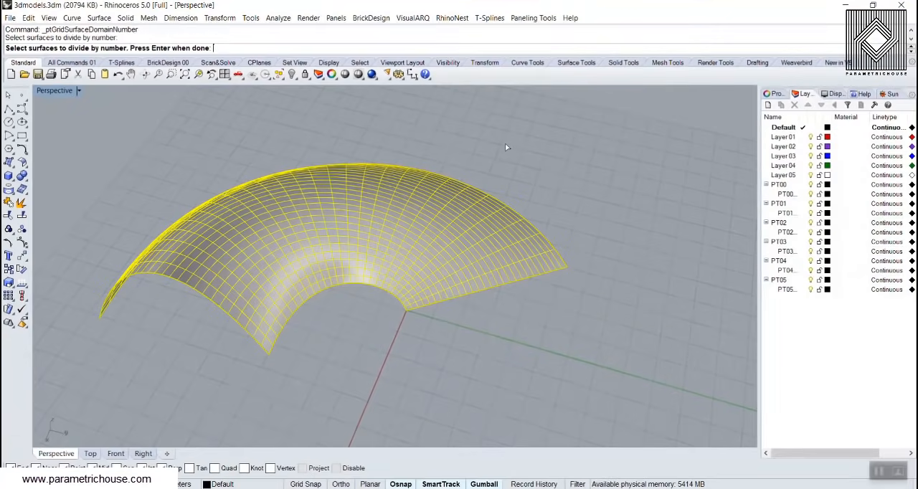
key("Return")
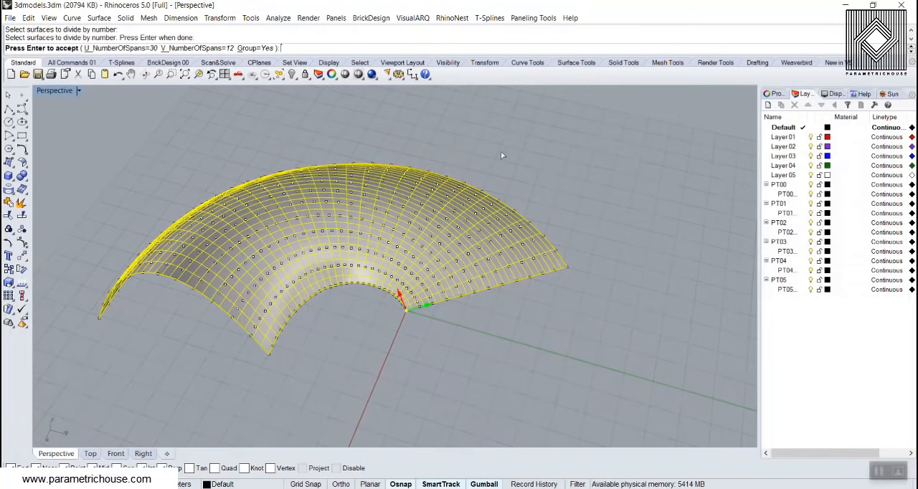
Set the grid's U number of spans to 10
right_click_drag(380, 250, 270, 256)
scroll(272, 251, "up", 8)
scroll(270, 256, "down", 10)
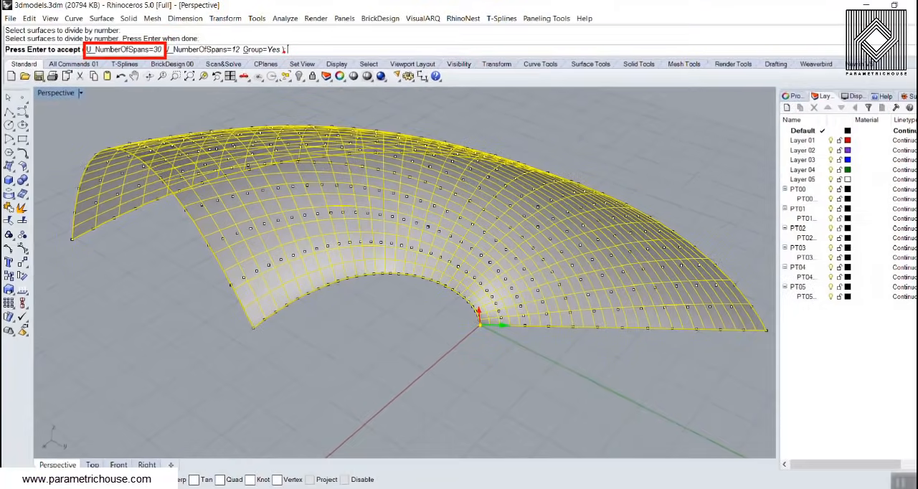
right_click_drag(342, 183, 362, 218)
left_click(133, 48)
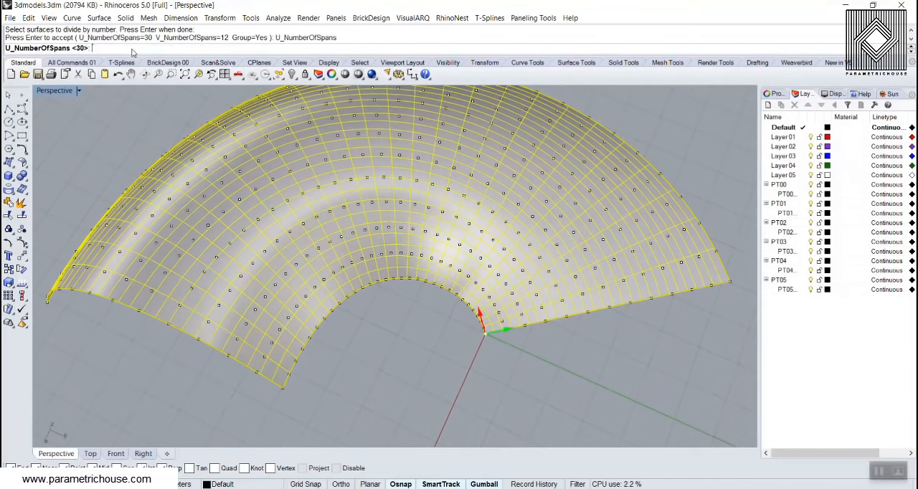
type("10")
key("Return")
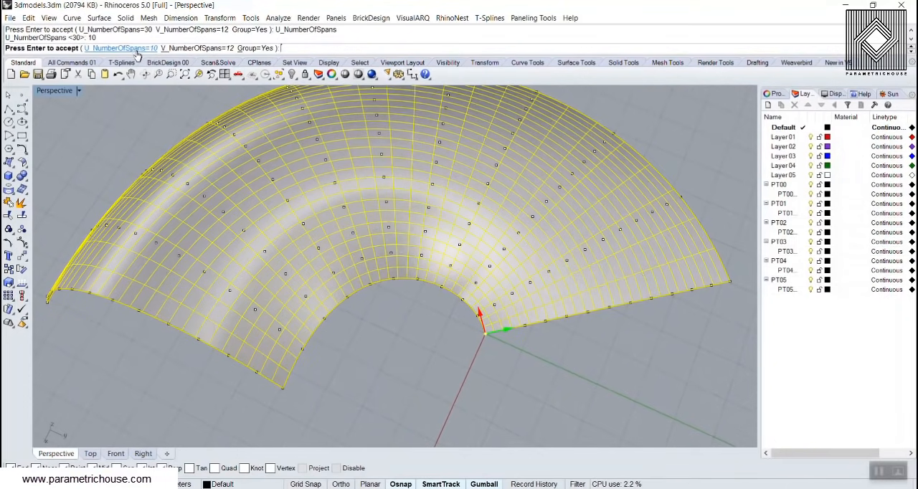
Set the paneling grid to 15 spans in U and 10 spans in V
left_click(134, 50)
type("15")
key("Return")
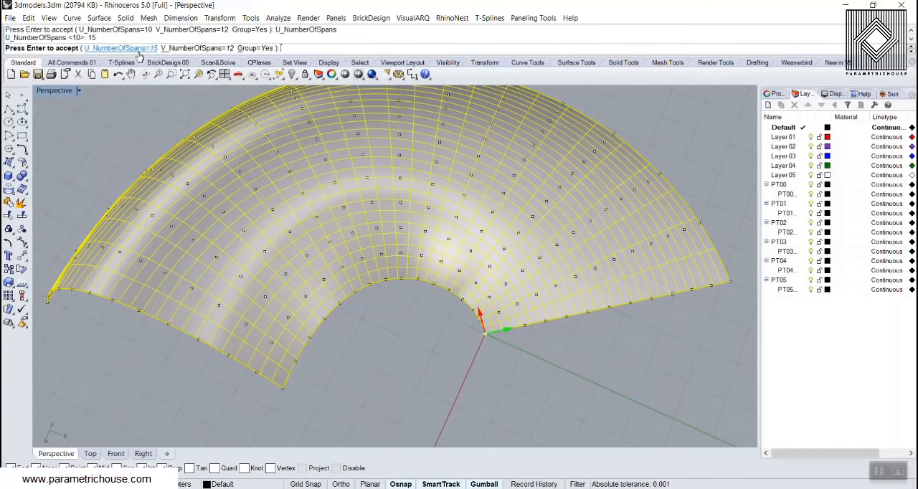
left_click(201, 48)
type("10")
key("Return")
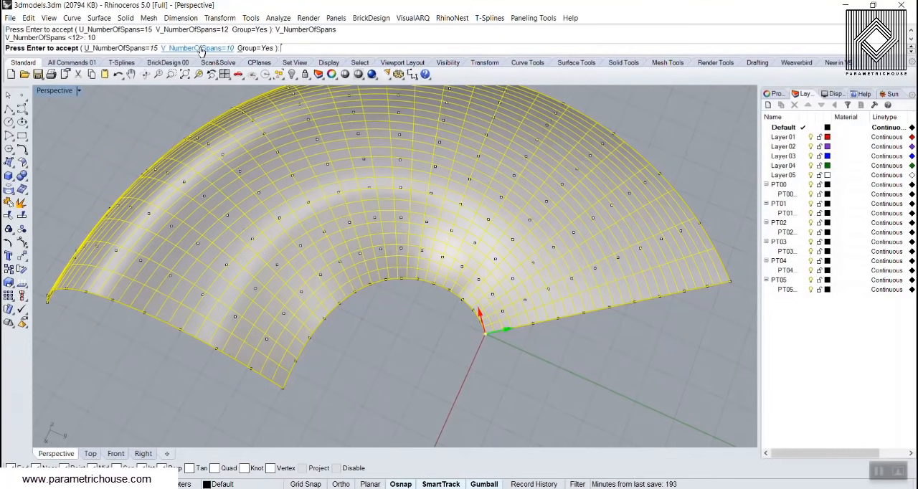
Try the paneling grid with its U number of spans reduced to 10
left_click(139, 49)
type("10")
key("Return")
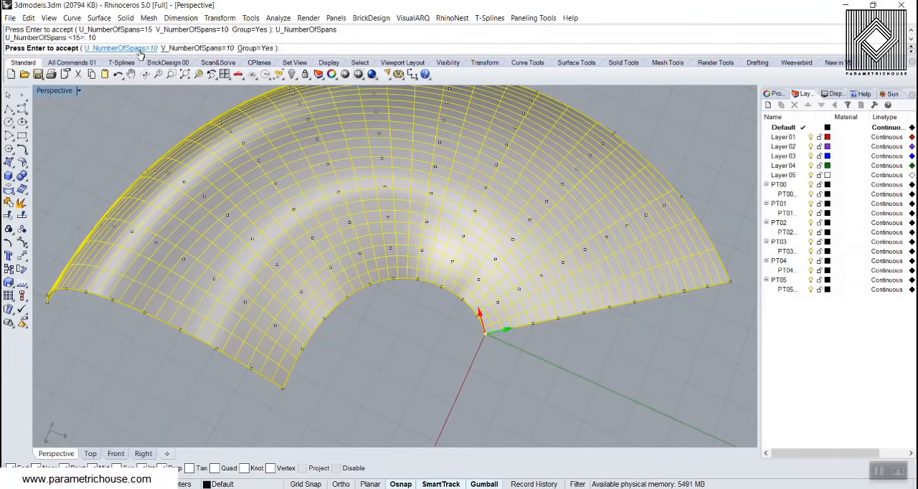
Set the U number of spans back to 15 and accept the settings to create the paneling grid on the surface
right_click_drag(304, 240, 264, 98)
left_click(130, 48)
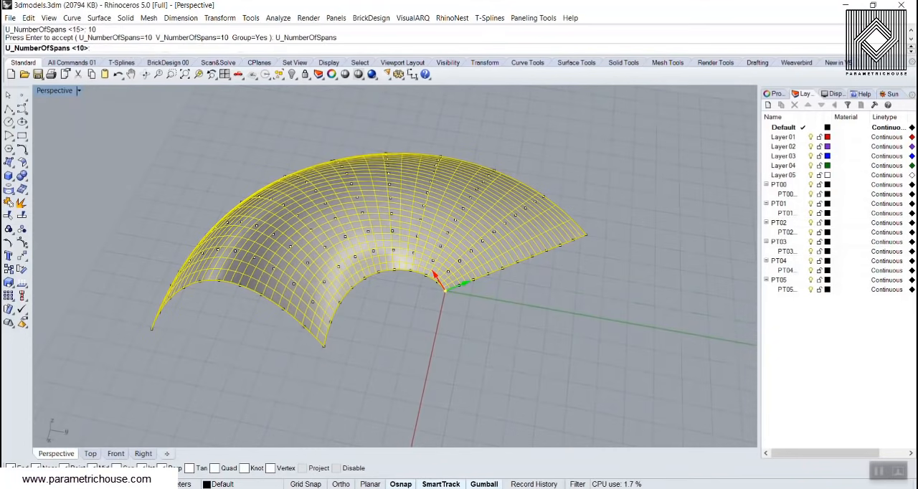
type("15")
key("Return")
right_click_drag(383, 255, 360, 259)
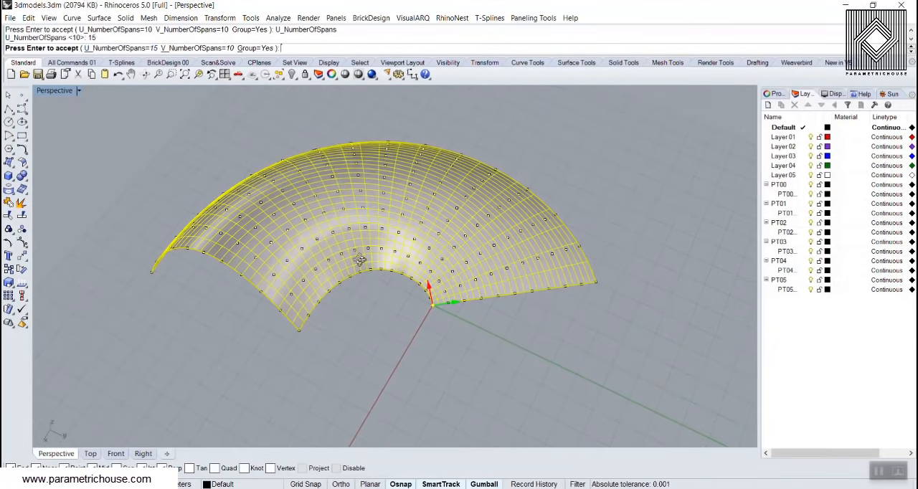
right_click(369, 319)
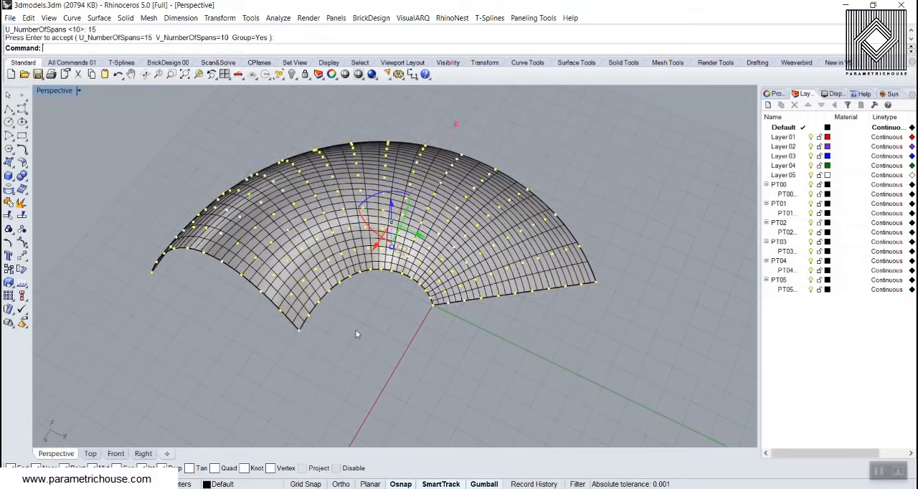
Inspect the grid points on the surface in Rendered display mode and return the Perspective viewport to Shaded
right_click_drag(355, 329, 516, 276)
scroll(388, 295, "up", 4)
right_click_drag(283, 307, 470, 333)
left_click(61, 92)
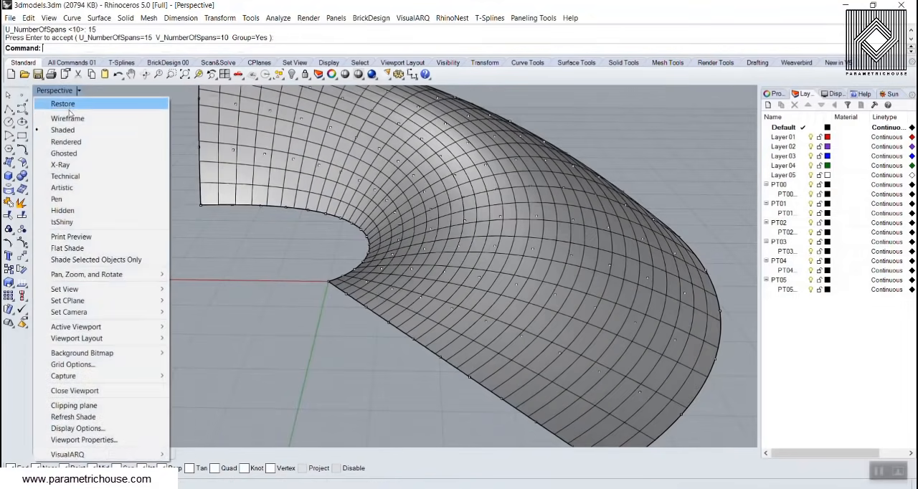
left_click(66, 143)
scroll(334, 252, "down", 4)
right_click_drag(334, 251, 383, 247)
left_click(54, 90)
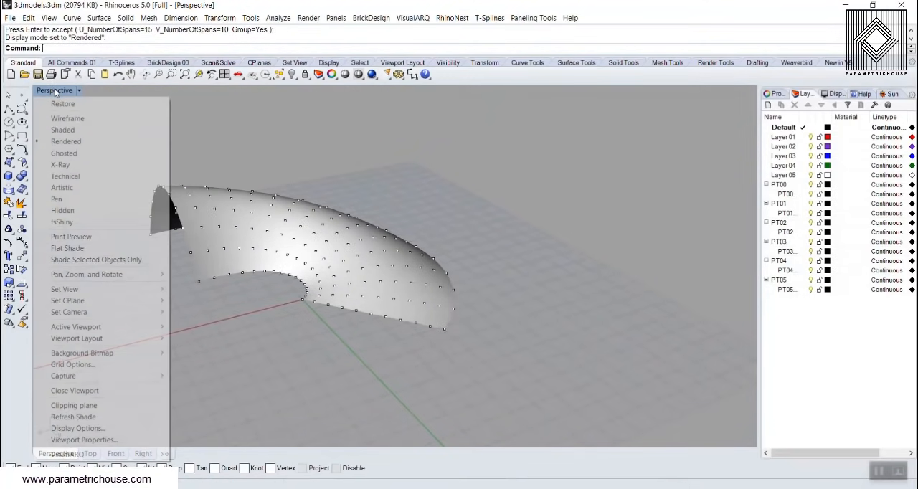
left_click(72, 130)
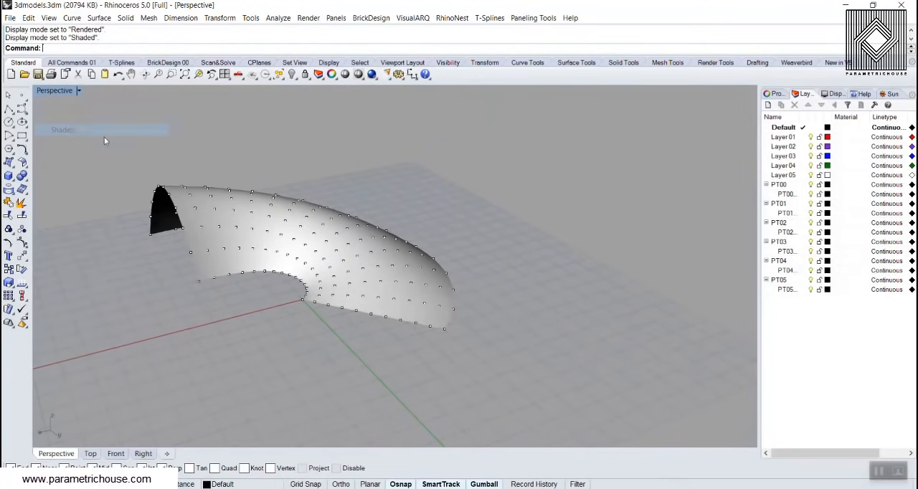
left_click(534, 17)
mouse_move(566, 45)
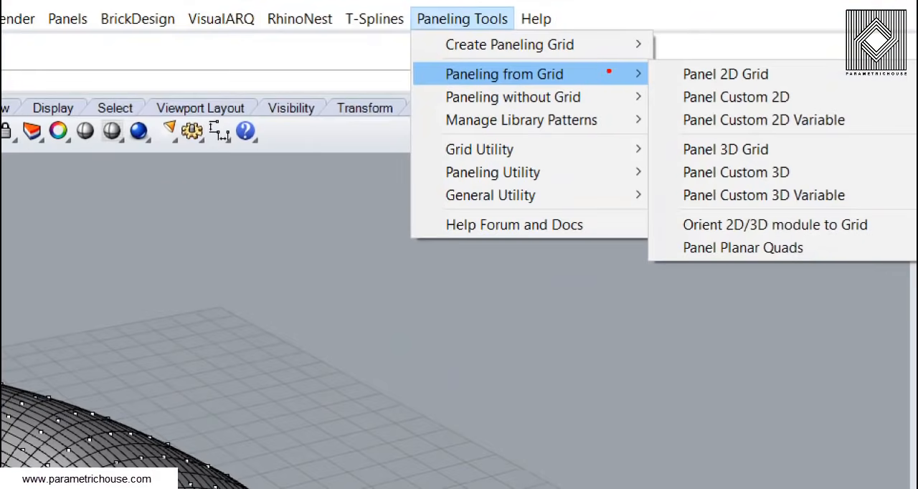
left_click_drag(590, 46, 578, 75)
mouse_move(665, 57)
left_mouse_down("ctrl")
mouse_move(705, 83)
mouse_move(852, 132)
left_mouse_up("ctrl")
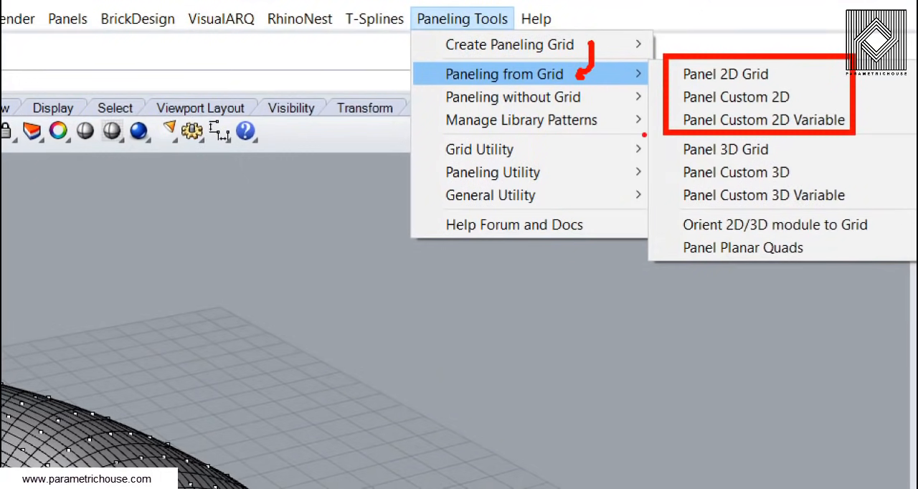
mouse_move(661, 128)
left_mouse_down("ctrl")
mouse_move(735, 164)
mouse_move(899, 211)
left_mouse_up("ctrl")
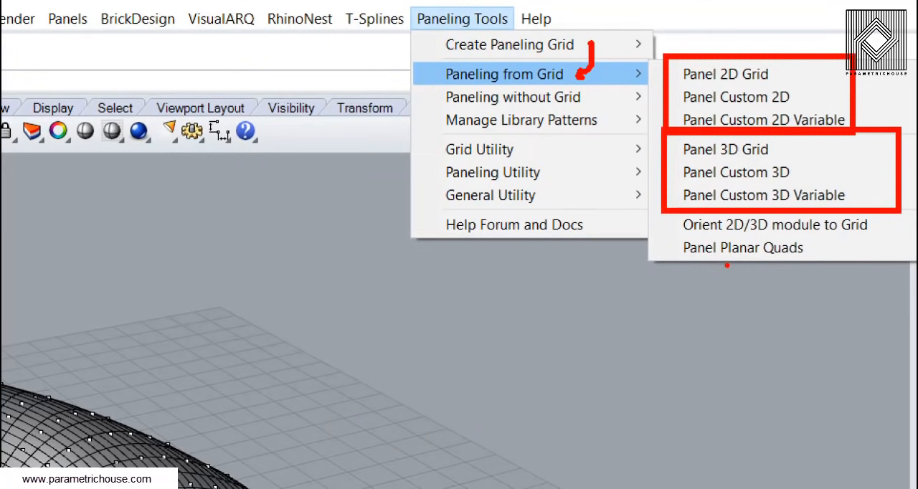
mouse_move(780, 223)
left_mouse_down("ctrl")
mouse_move(717, 221)
mouse_move(803, 247)
left_mouse_up("ctrl")
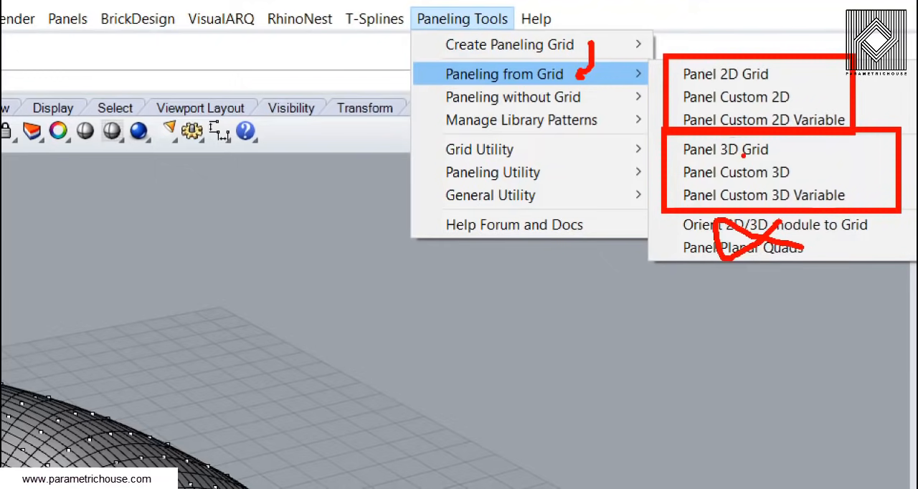
Start Panel 2D Grid with the paneling grid points and choose the curved surface as the base surface
key("Escape")
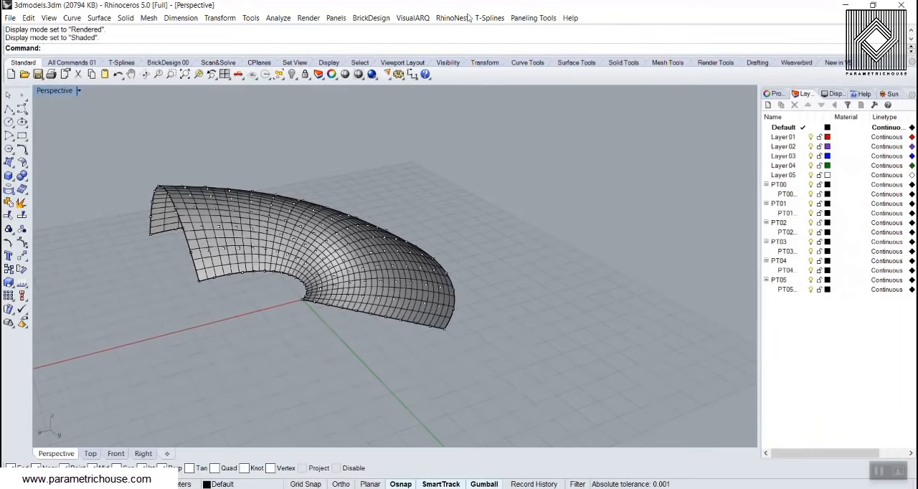
left_click(533, 17)
mouse_move(555, 45)
left_click(665, 45)
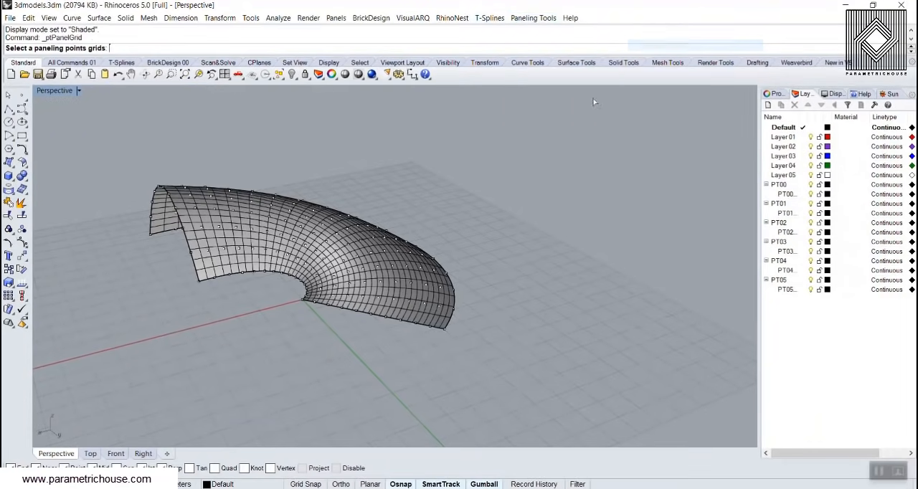
scroll(217, 225, "up", 4)
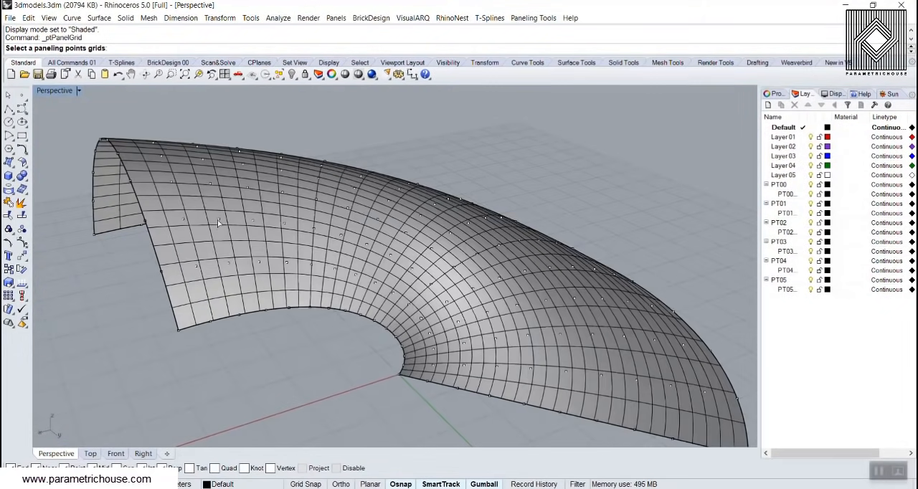
left_click(218, 223)
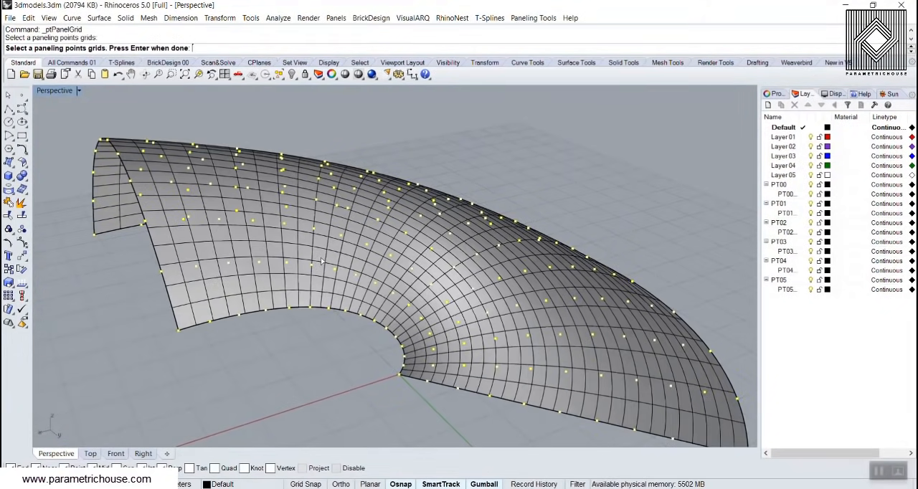
key("Return")
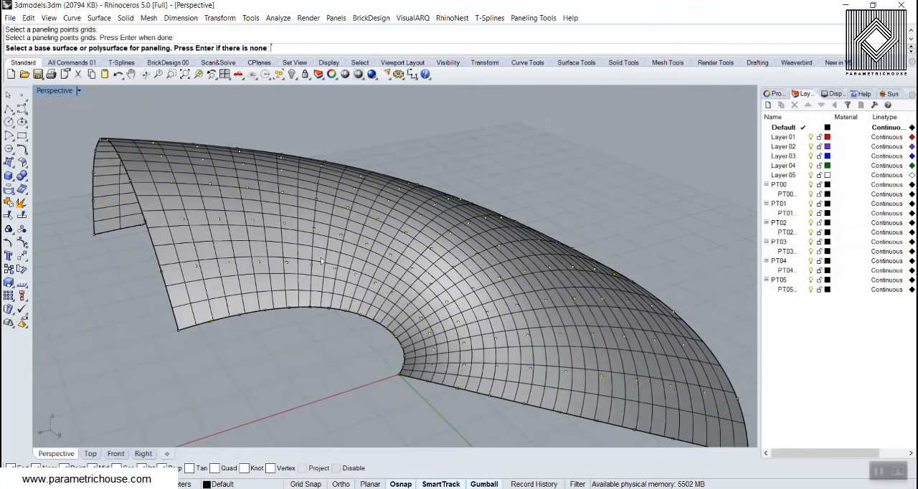
left_click(225, 210)
right_click_drag(225, 210, 397, 257)
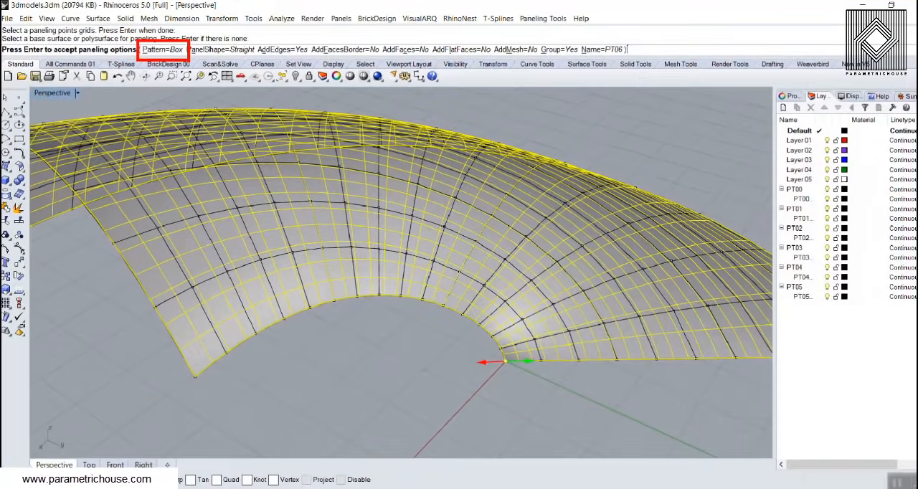
Try the BoxX, Triangular and TriBasic patterns for the panels on the surface
left_click(184, 97)
left_click(84, 48)
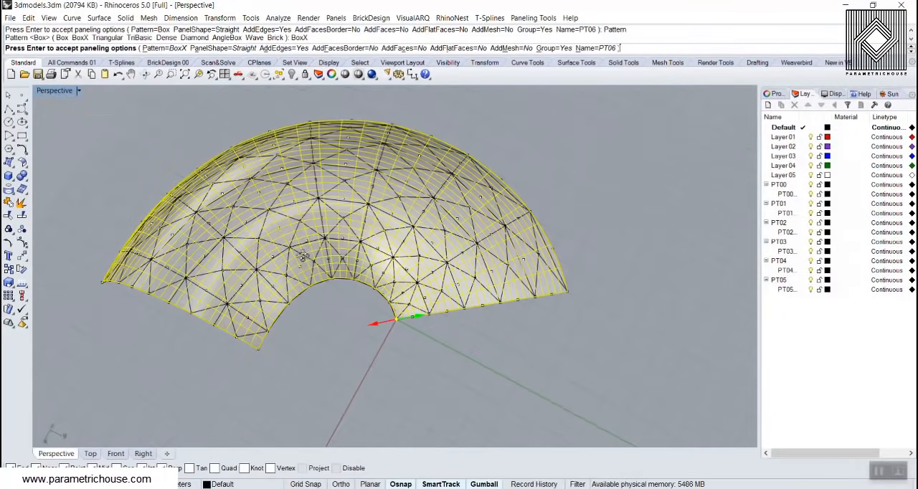
right_click_drag(302, 256, 305, 261)
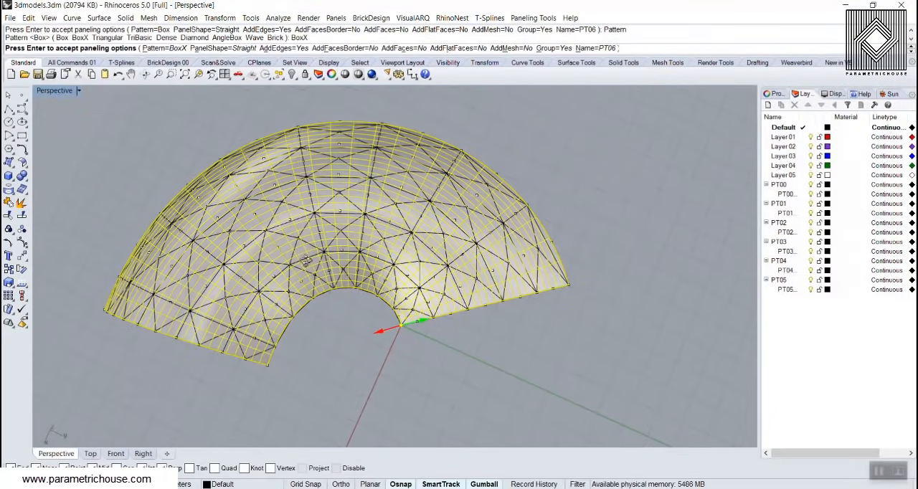
left_click(164, 49)
left_click(119, 49)
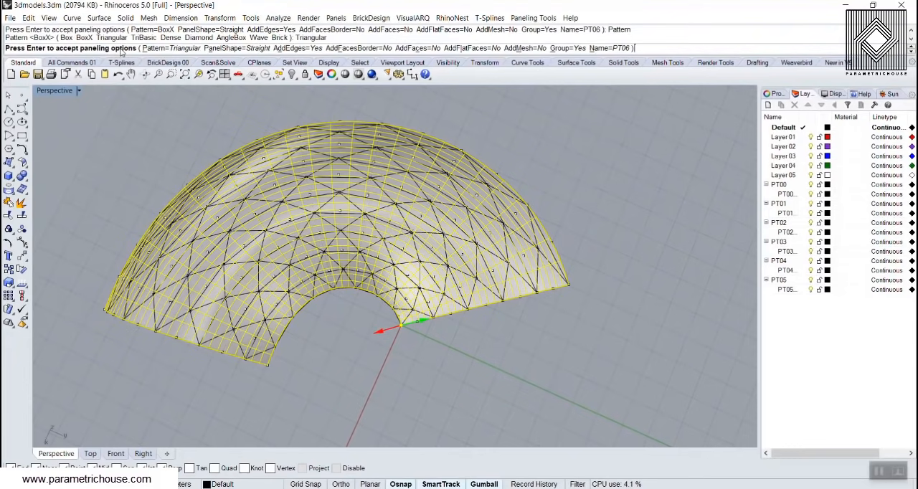
left_click(153, 48)
left_click(162, 49)
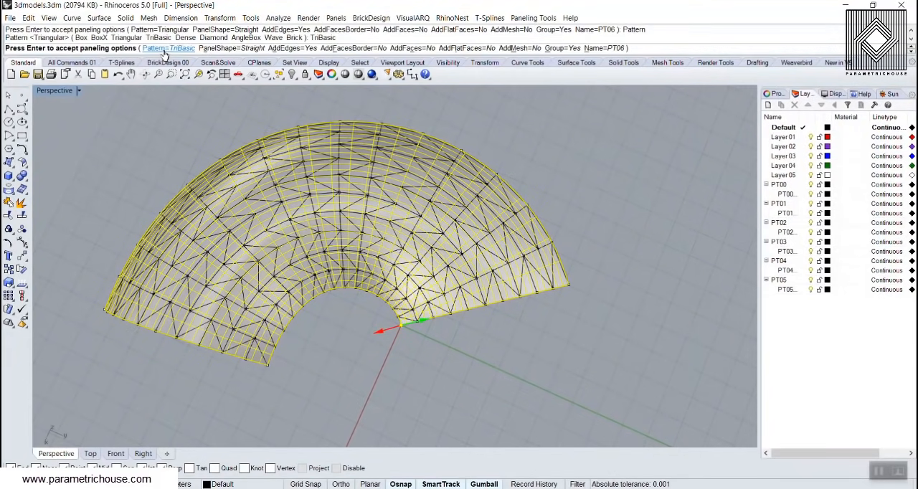
Try the Dense and Diamond patterns and compare the panel previews on the surface
left_click(161, 49)
left_click(188, 49)
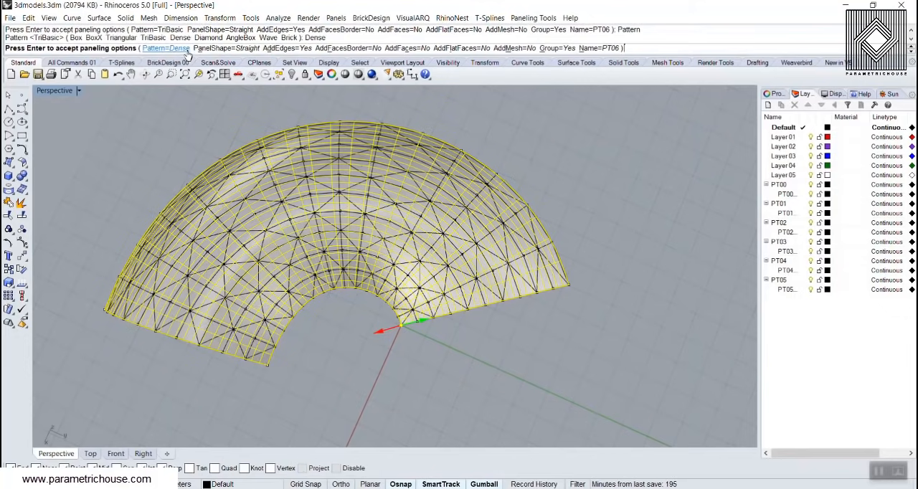
right_click_drag(326, 289, 302, 242)
left_click(162, 48)
left_click(206, 48)
scroll(323, 233, "up", 5)
right_click_drag(393, 259, 290, 223)
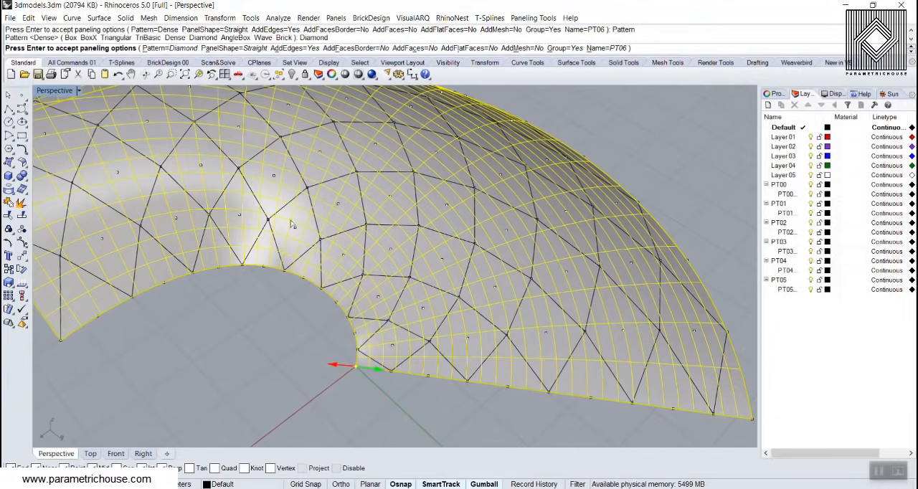
Try the AngleBox, Wave and Brick patterns for the panels on the surface
left_click(174, 48)
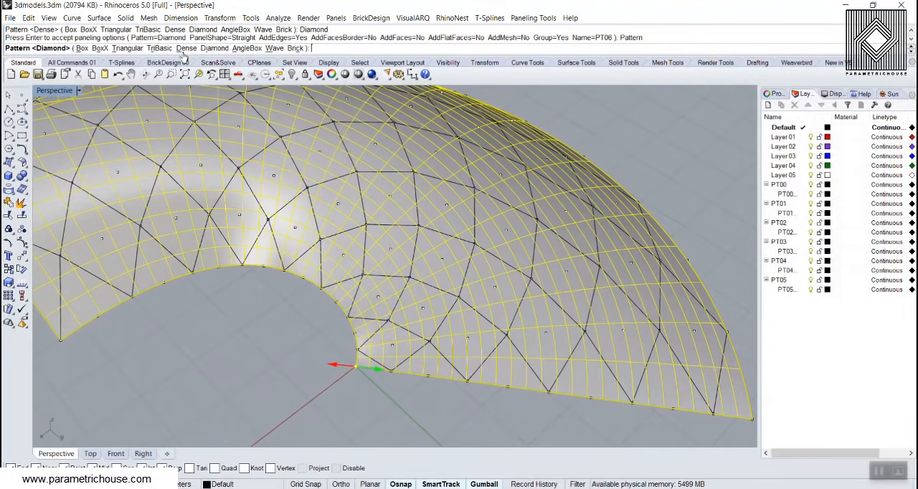
left_click(247, 48)
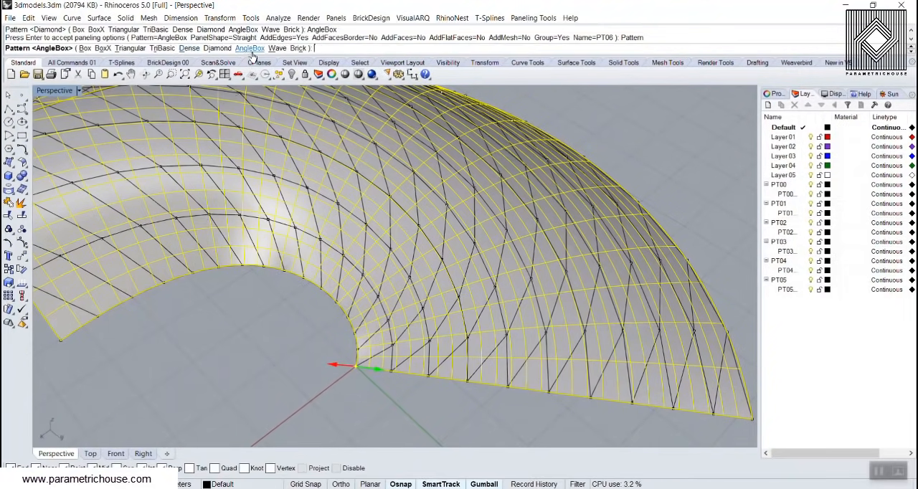
left_click(276, 48)
left_click(161, 48)
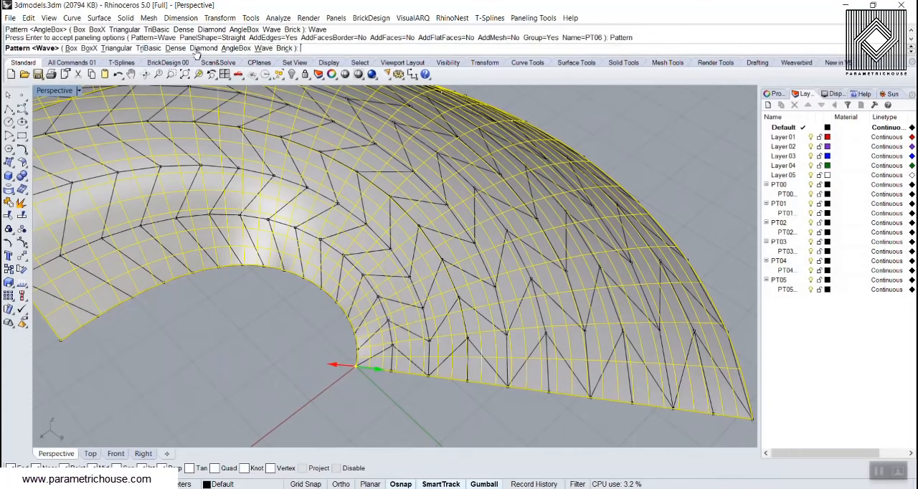
left_click(284, 48)
Set the panel pattern to Diamond and the panel shape to Straight
left_click(161, 48)
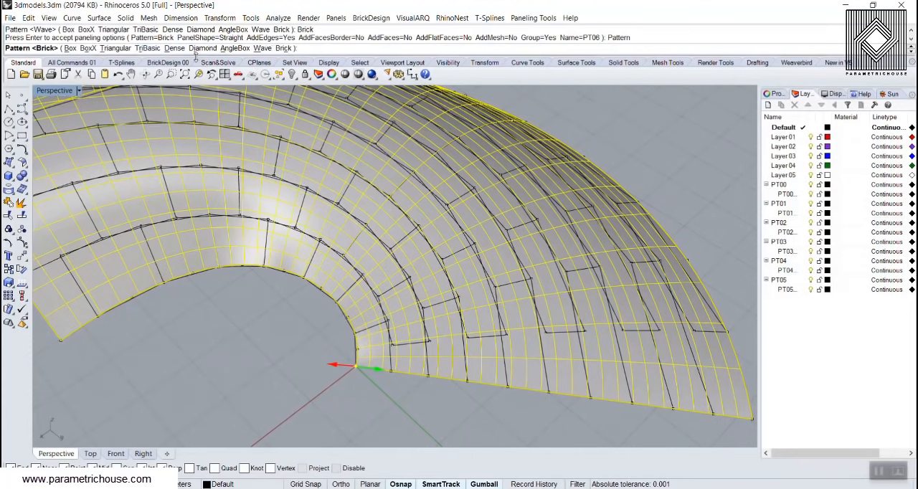
left_click(200, 50)
right_click_drag(230, 314, 274, 137)
key("ctrl+1")
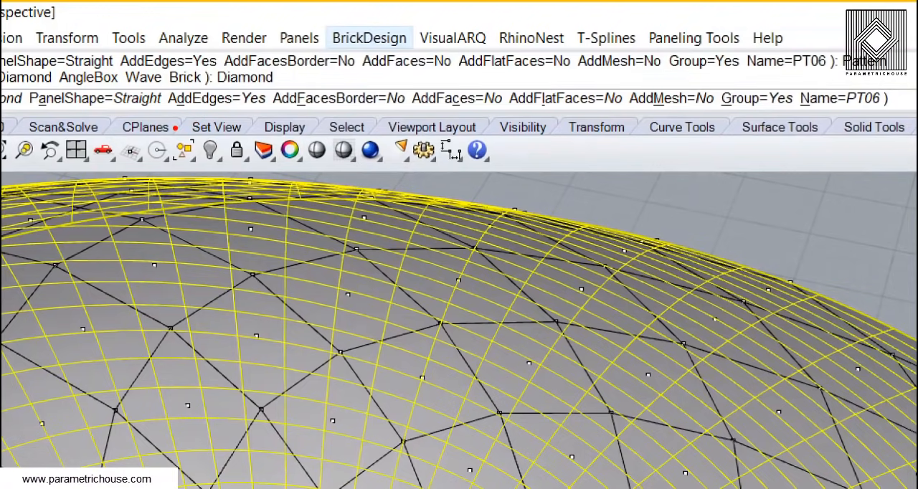
key("Escape")
key("ctrl+1")
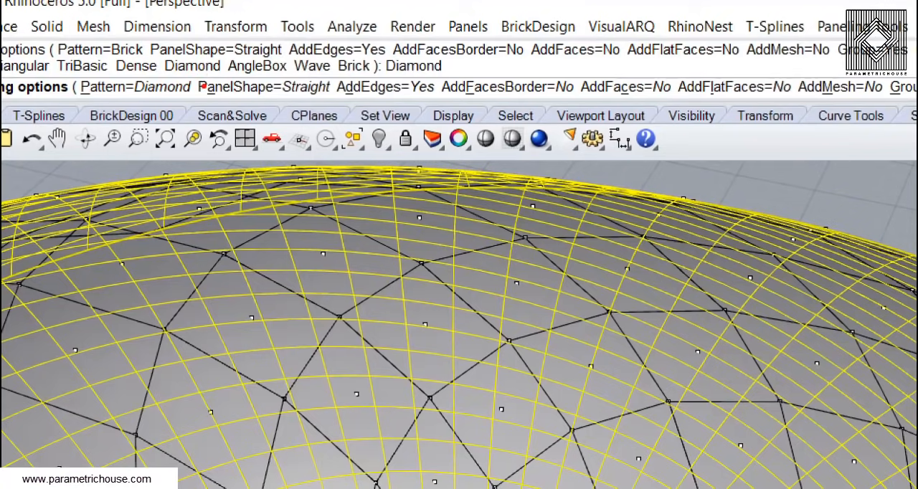
left_click_drag(192, 68, 351, 107, "ctrl")
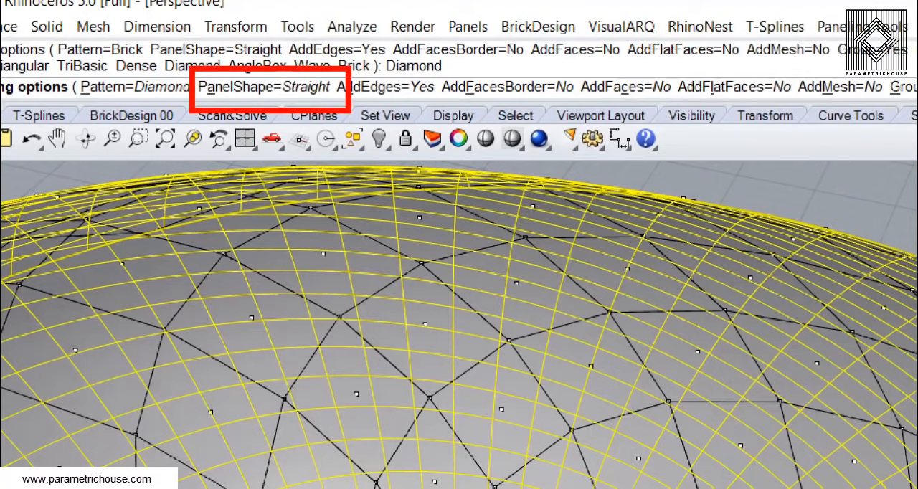
key("Escape")
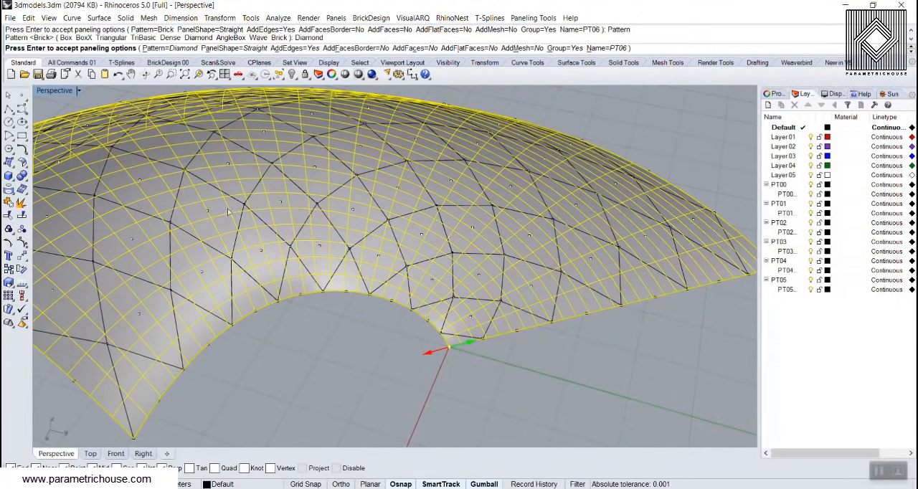
left_click(234, 48)
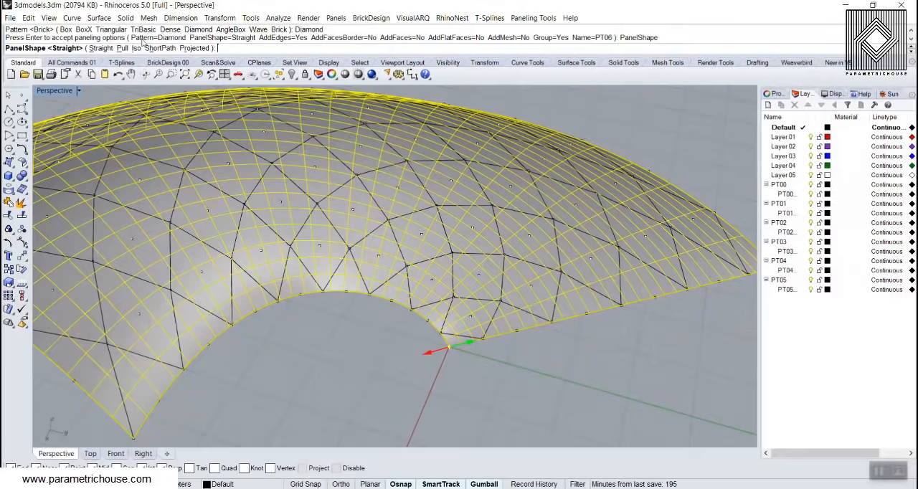
left_click(100, 48)
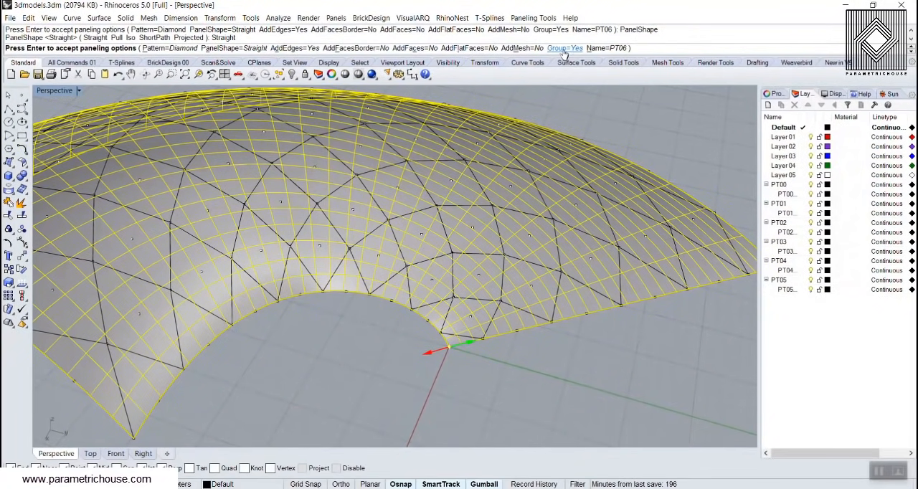
Name the paneling layer diamond and accept the paneling options to generate the panel edges
left_click(612, 50)
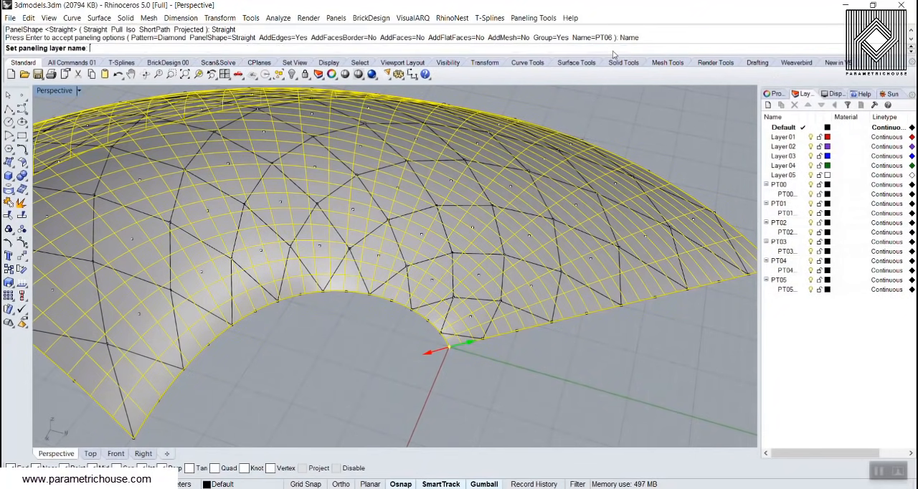
type("diamond")
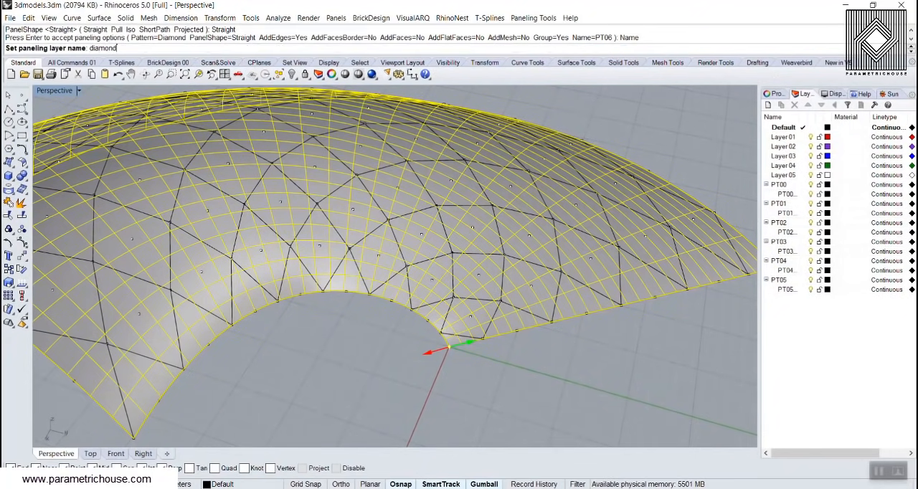
key("Return")
key("Return")
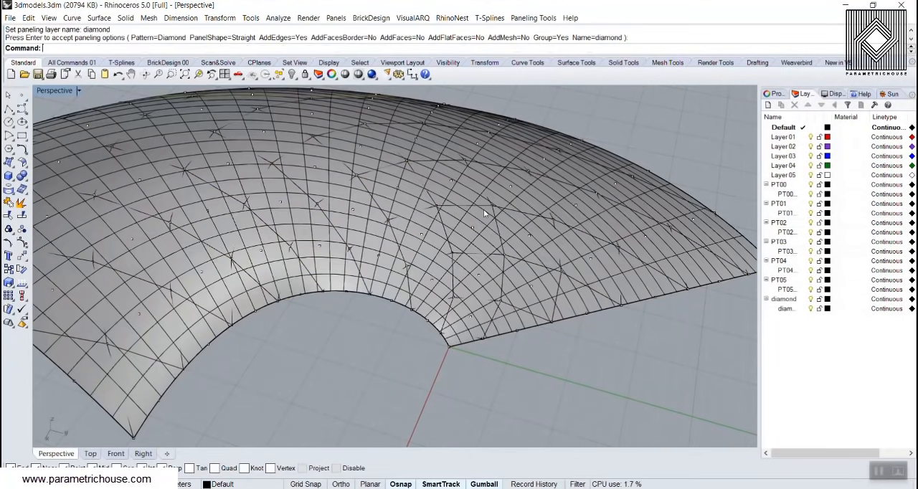
Select the group of diamond panel curves on the surface and move it sideways, clear of the surface
scroll(484, 208, "down", 5)
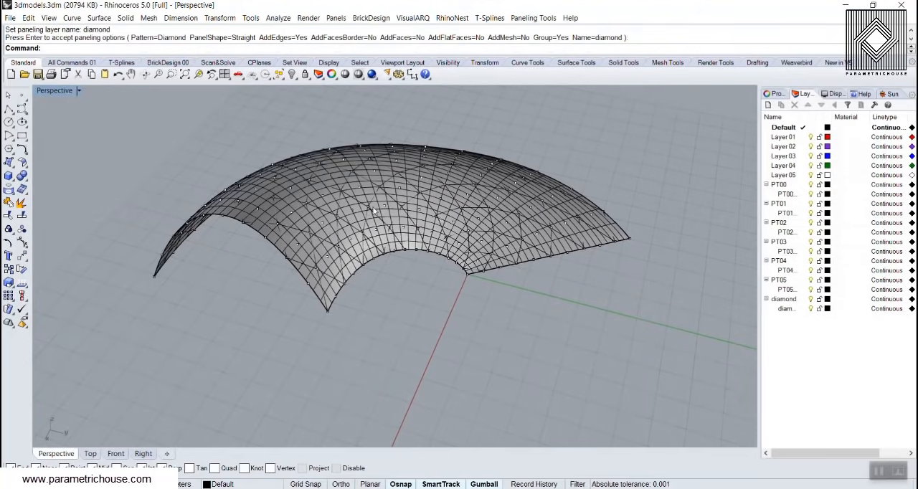
scroll(372, 210, "up", 5)
left_click(411, 198)
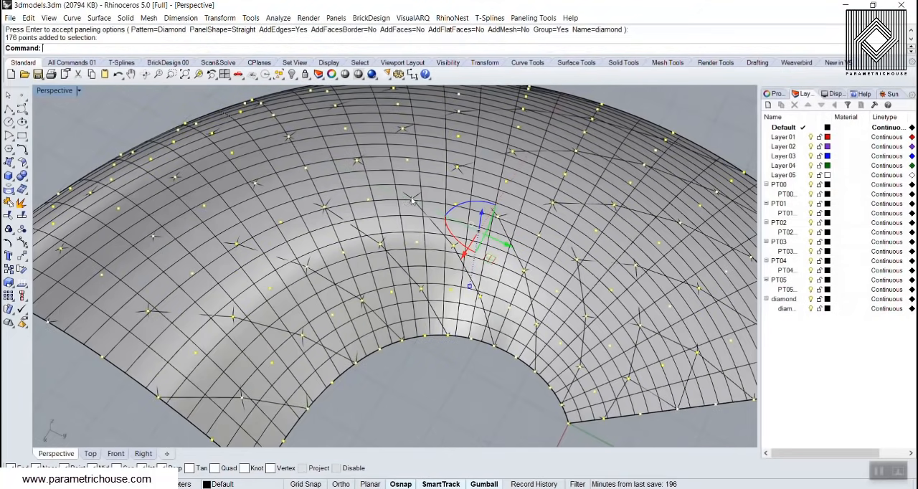
left_click(419, 213)
left_click(425, 213)
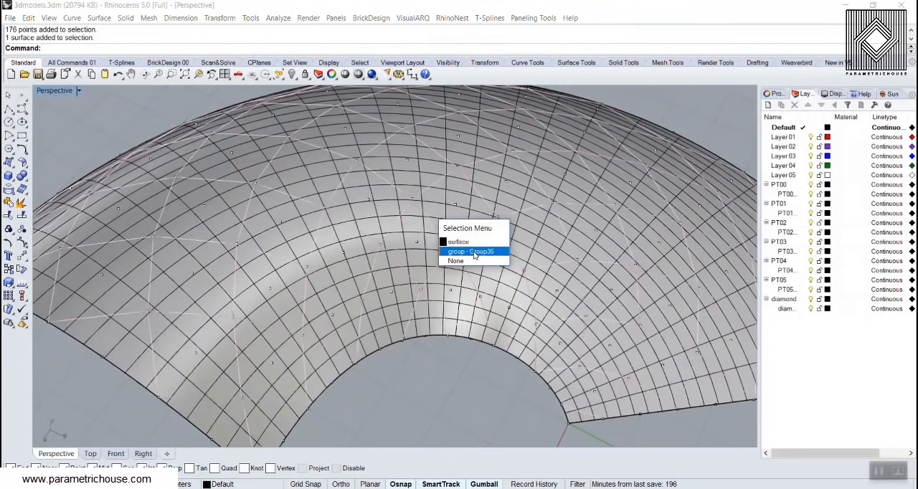
left_click(475, 253)
scroll(541, 237, "down", 8)
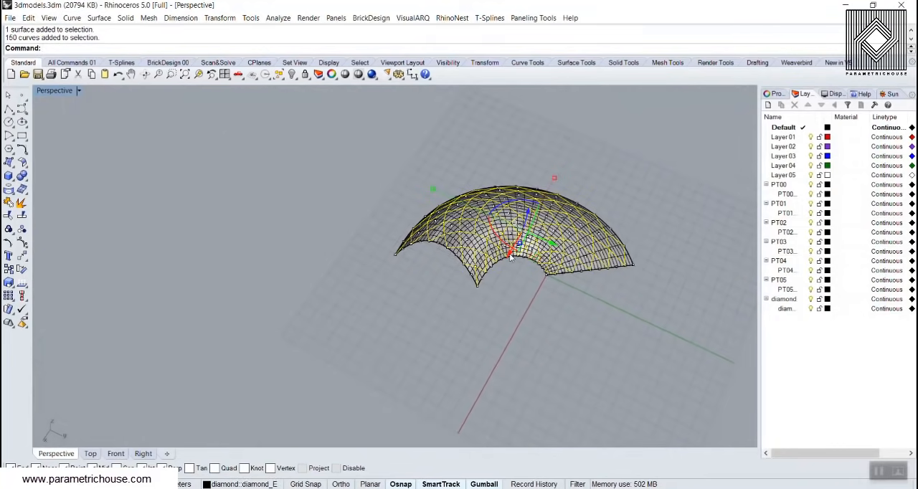
left_click_drag(551, 245, 346, 213)
right_click_drag(294, 219, 356, 237)
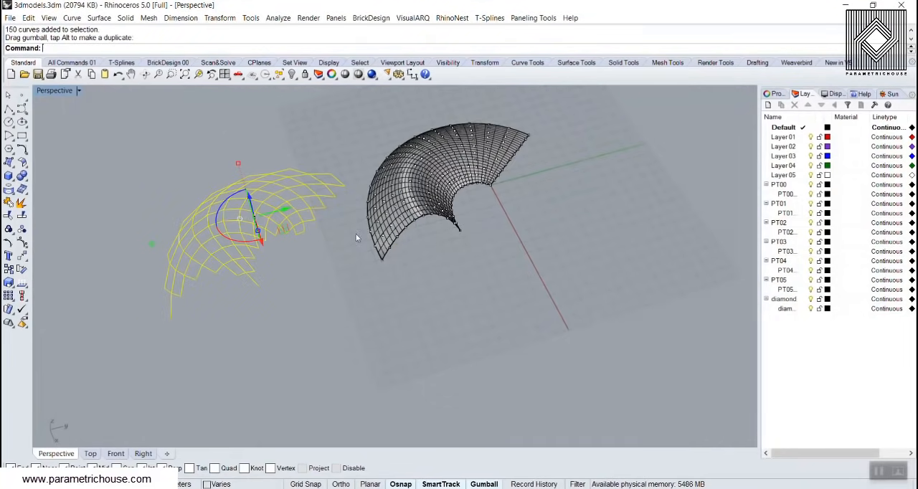
Deselect the moved diamond panel curves and examine their edges from several angles beside the original surface
scroll(331, 290, "up", 3)
left_click(330, 291)
right_click_drag(324, 288, 242, 234)
scroll(247, 240, "up", 5)
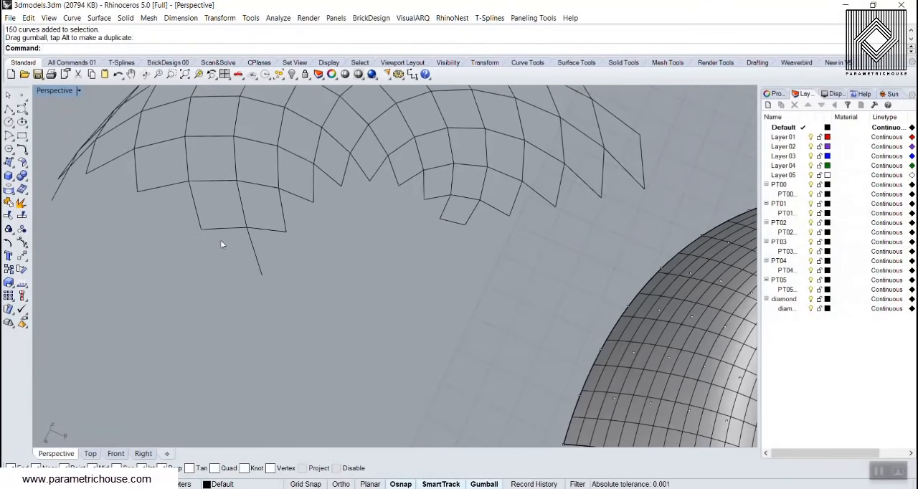
scroll(382, 263, "down", 4)
right_click_drag(304, 293, 463, 224)
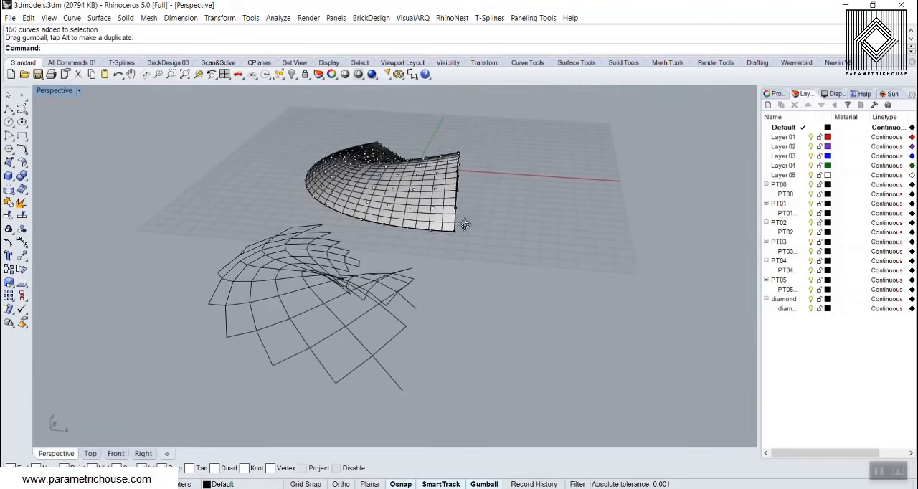
scroll(395, 378, "up", 1)
scroll(394, 378, "up", 2)
scroll(416, 316, "down", 3)
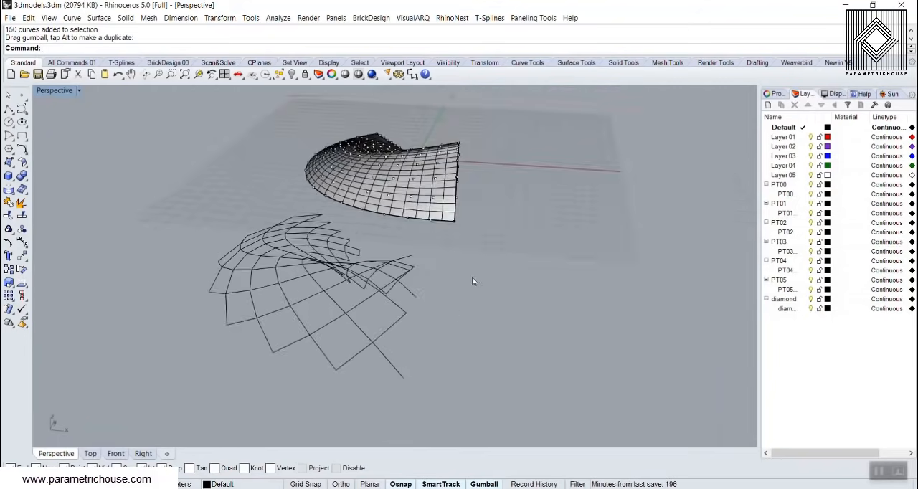
Select the existing paneling grid points on the curved surface and delete them
right_click_drag(473, 281, 420, 344)
scroll(418, 368, "up", 2)
scroll(405, 337, "up", 3)
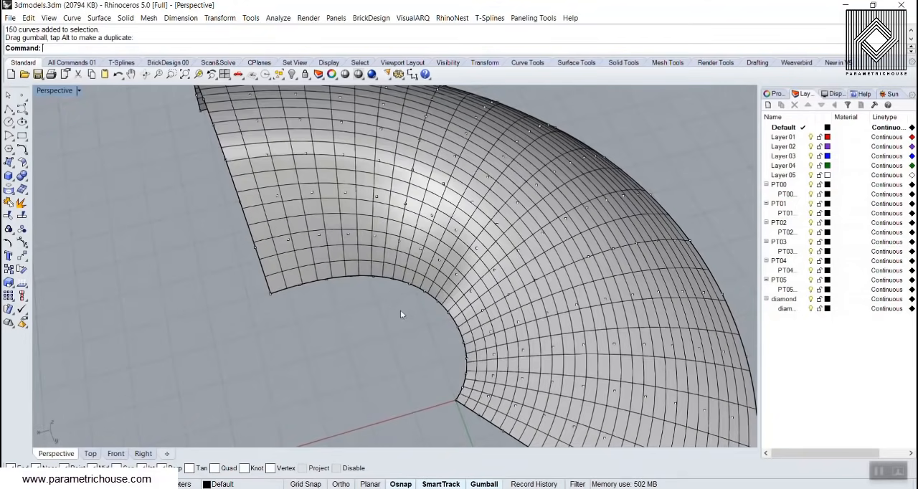
left_click(444, 185)
left_click(466, 221)
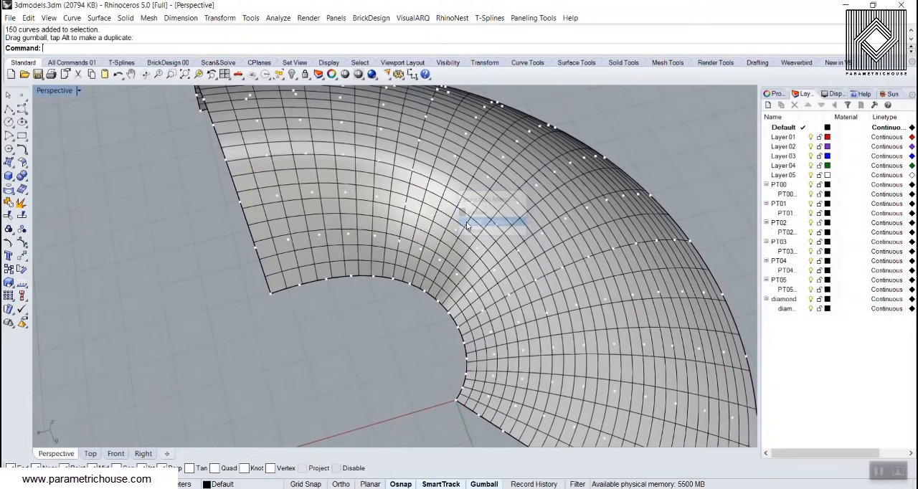
key("Delete")
Create a paneling grid on the curved surface by Surface Domain Number with 16 U spans and 10 V spans
left_click(533, 18)
mouse_move(549, 35)
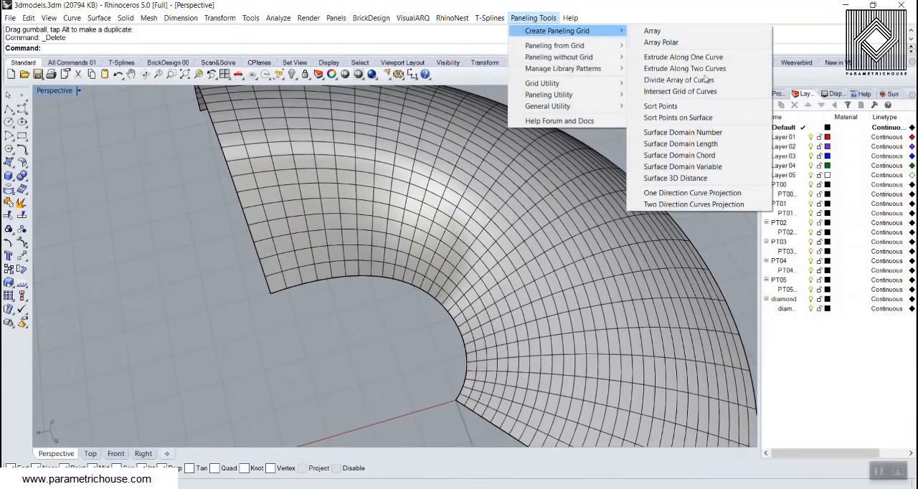
left_click(688, 132)
left_click(420, 200)
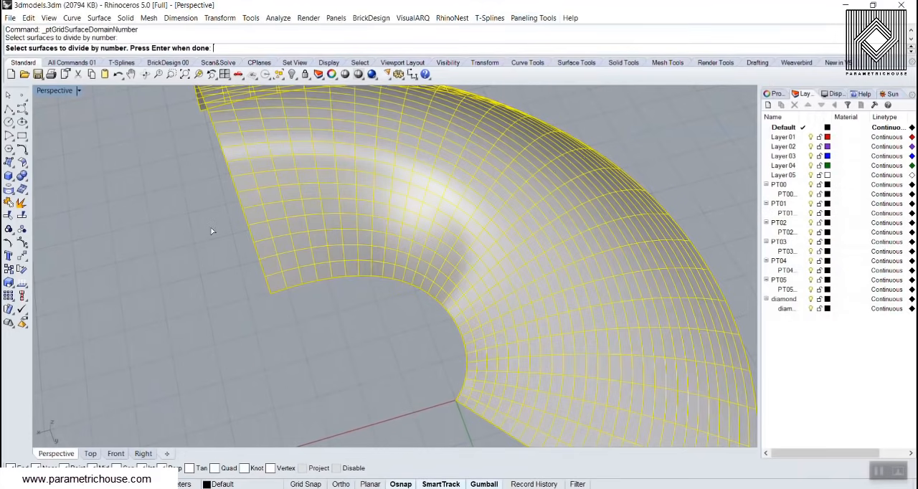
key("Return")
left_click(124, 48)
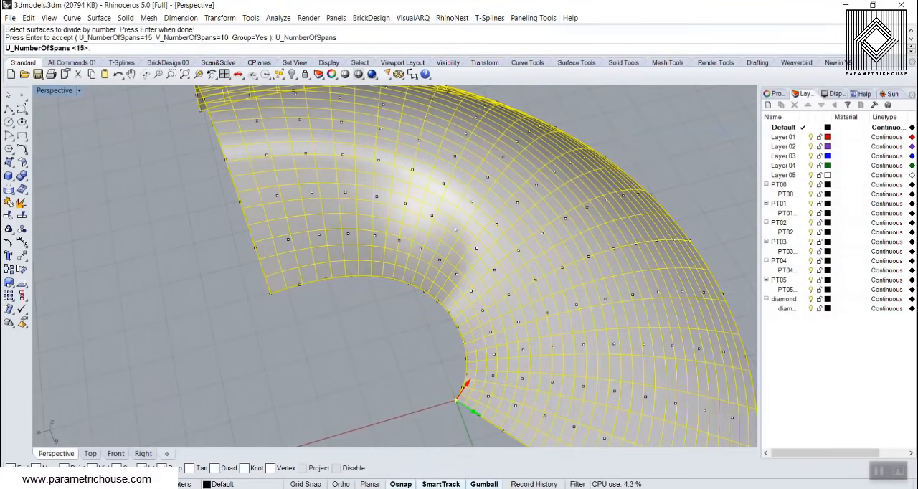
type("16")
key("Return")
scroll(273, 275, "down", 5)
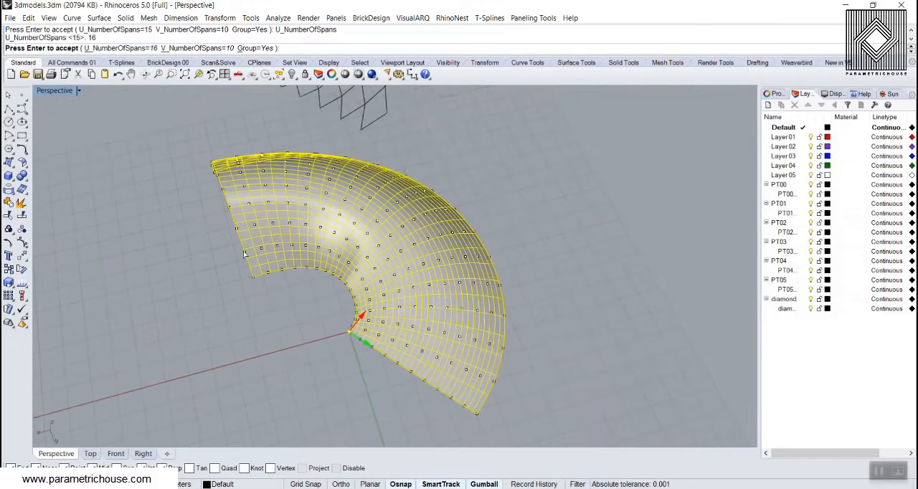
scroll(274, 284, "up", 2)
scroll(304, 310, "down", 6)
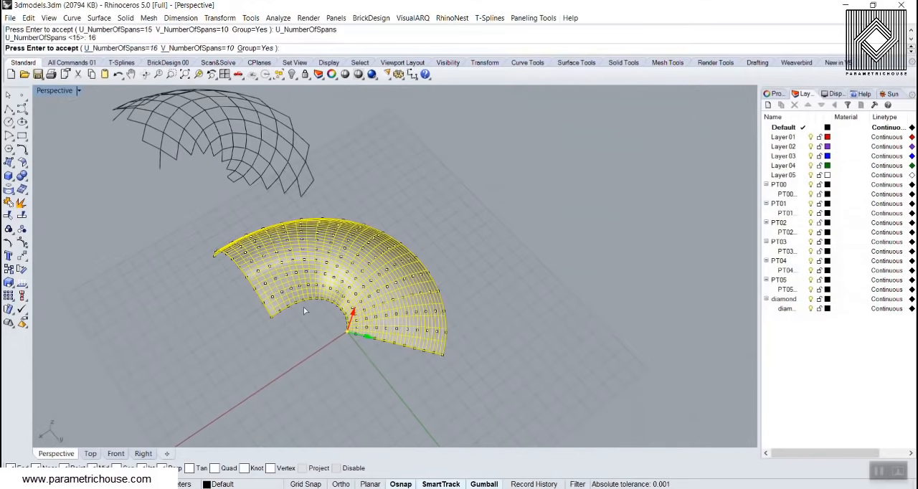
right_click_drag(272, 268, 316, 293)
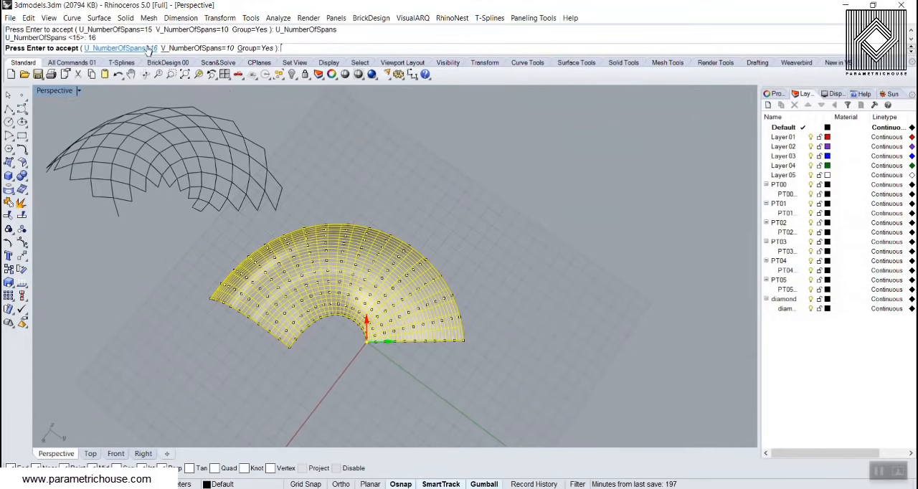
key("Return")
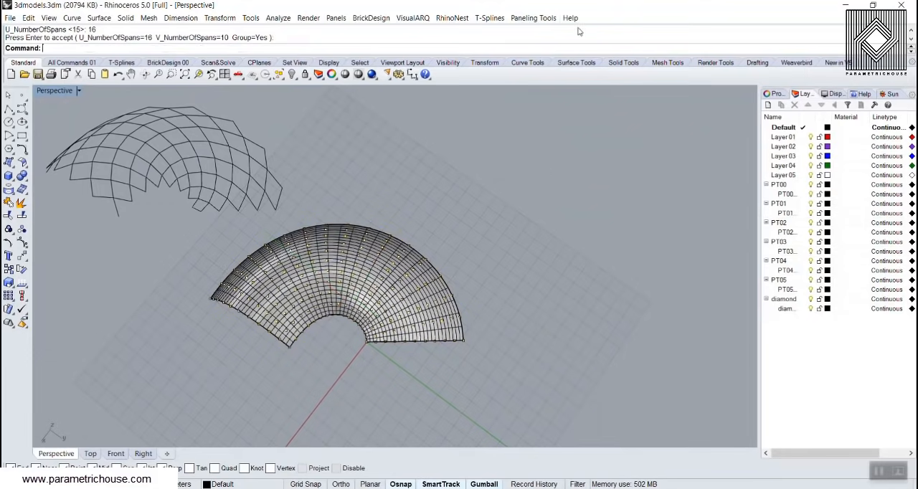
Start 2D paneling from the new point grid, using the curved surface as the base surface
left_click(533, 18)
mouse_move(550, 47)
left_click(641, 45)
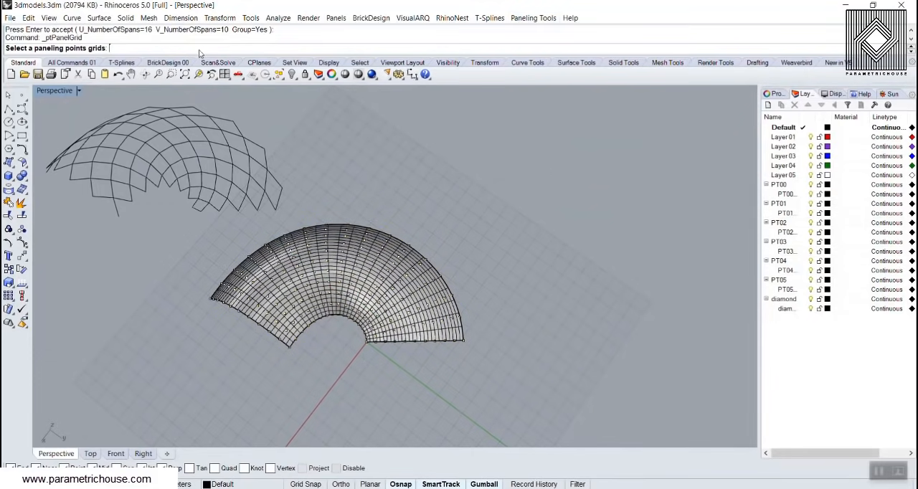
left_click(340, 247)
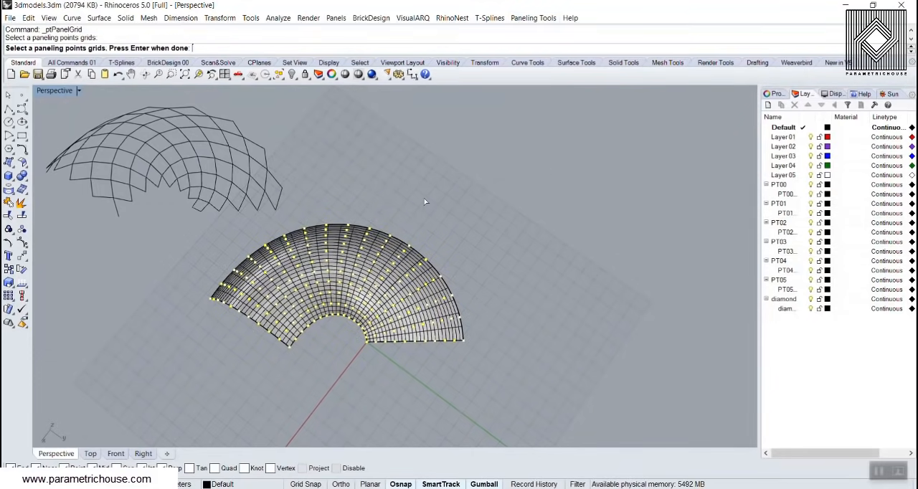
key("Return")
key("Return")
scroll(290, 333, "up", 4)
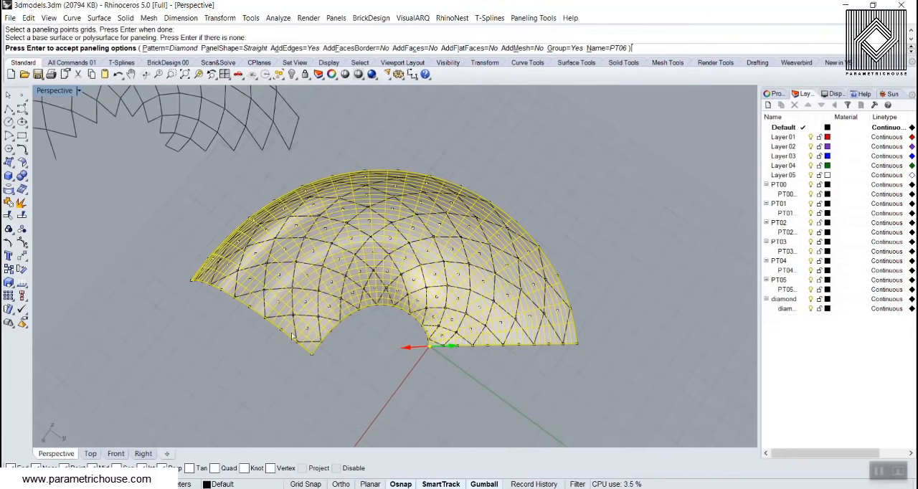
Turn on AddFaces for the Diamond paneling and accept the options to generate edges and faces
right_click_drag(322, 317, 324, 333)
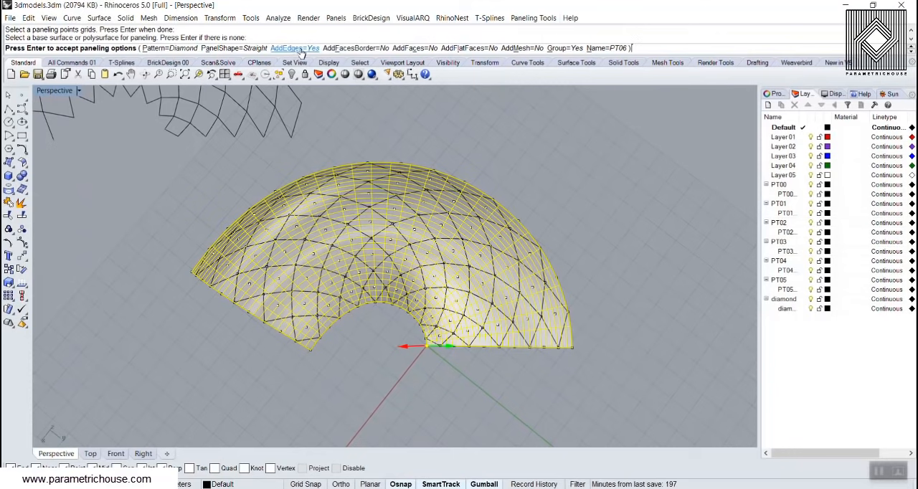
left_click(410, 48)
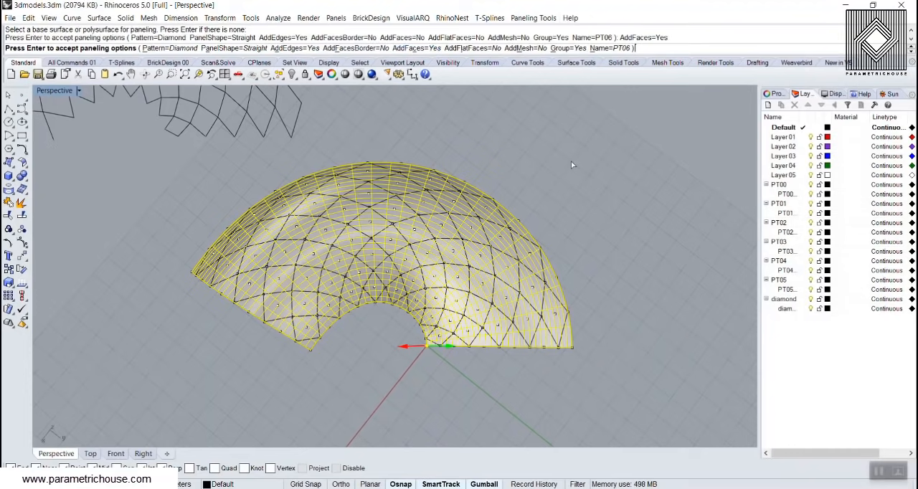
key("Return")
Select the original curved surface and hide it so only the diamond panels remain in view
scroll(369, 255, "up", 2)
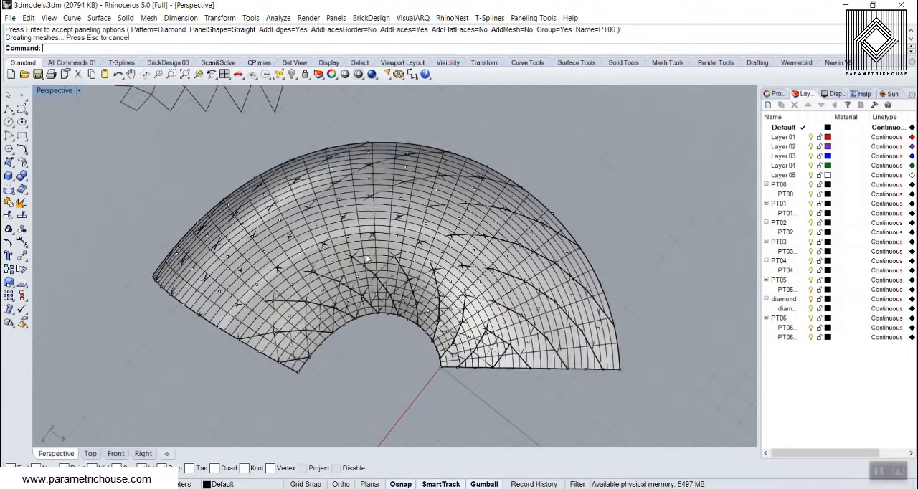
scroll(367, 259, "up", 2)
left_click(344, 217)
left_click(291, 74)
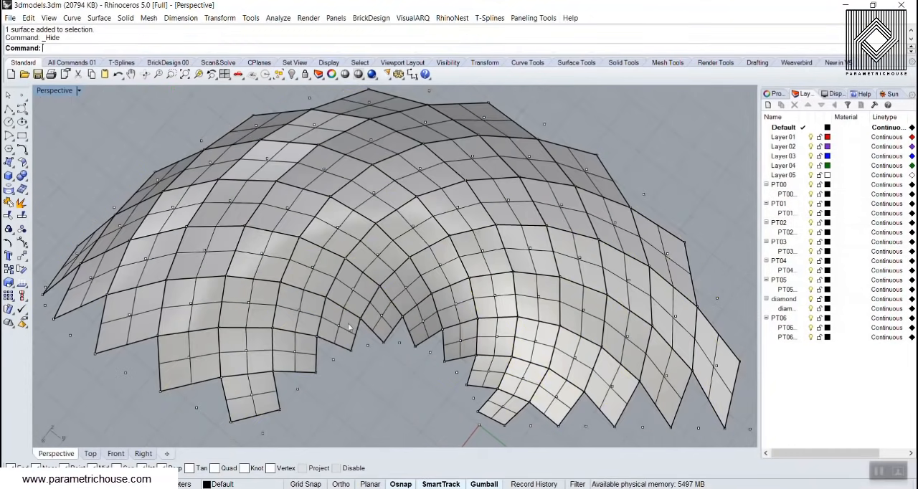
Select the group of diamond panel edge curves and extrude it upward with the gumball into short frame strips
right_click_drag(350, 328, 328, 286)
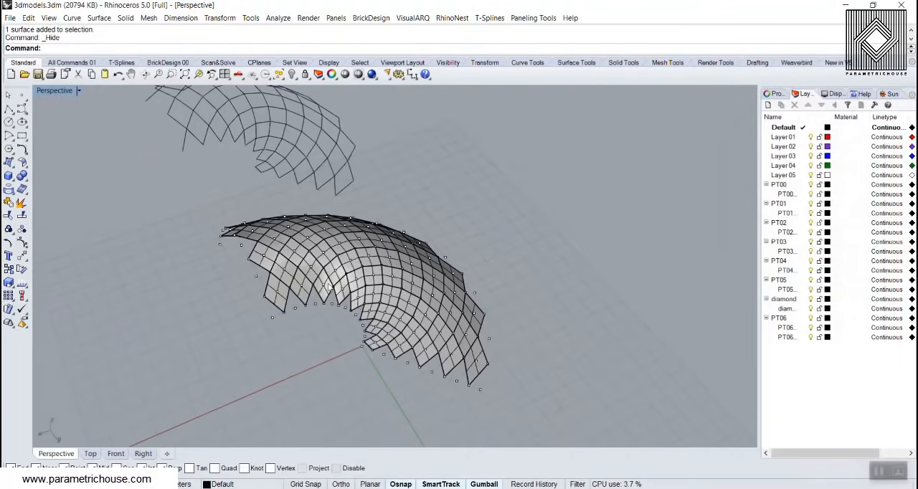
scroll(337, 292, "up", 6)
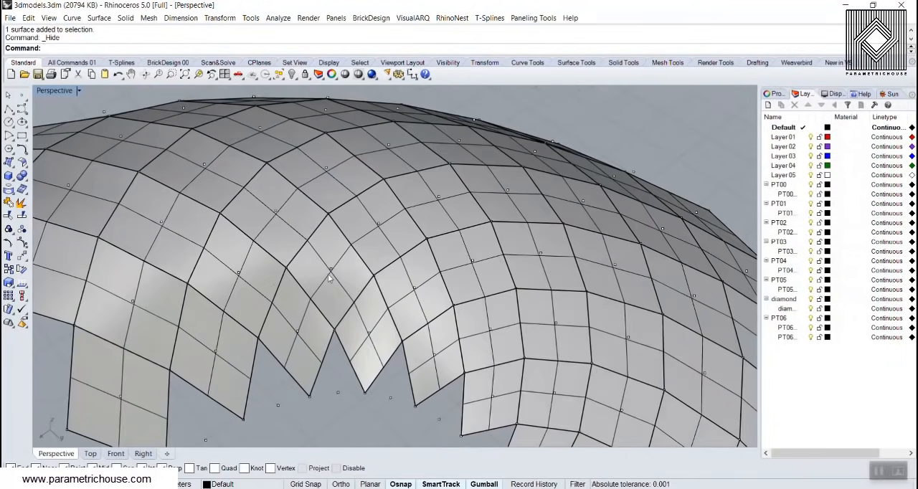
left_click(328, 277)
left_click(405, 209)
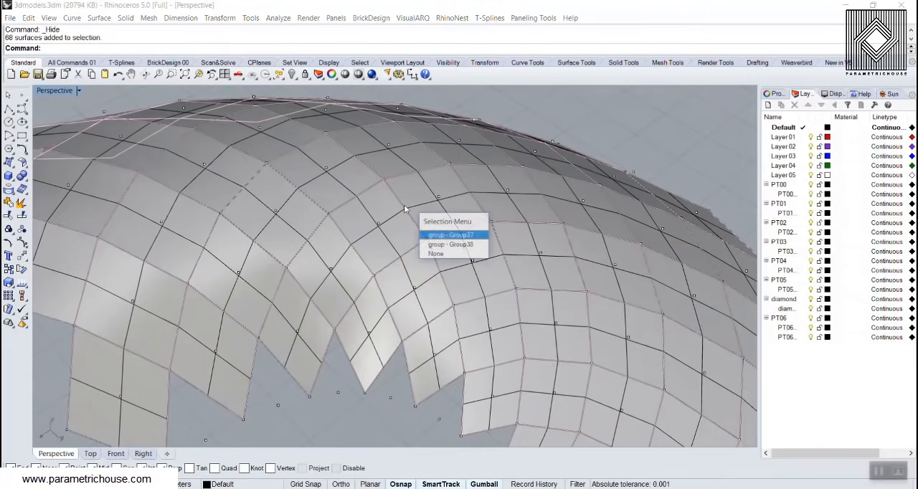
left_click(441, 239)
right_click_drag(435, 228, 445, 212)
left_click_drag(444, 211, 446, 208)
left_click(491, 186)
right_click_drag(492, 188, 433, 287)
scroll(476, 229, "down", 3)
scroll(433, 290, "up", 2)
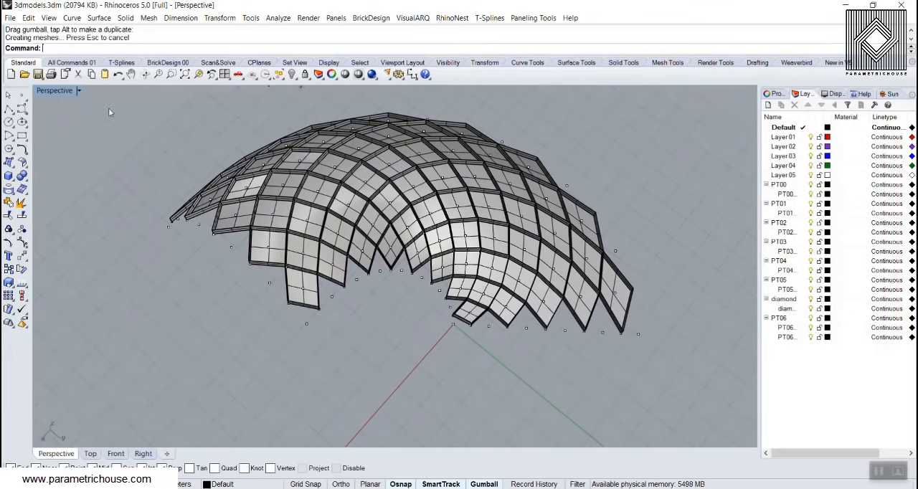
Examine the extruded panel frame in Rendered display mode and return the viewport to Shaded
left_click(55, 90)
left_click(63, 142)
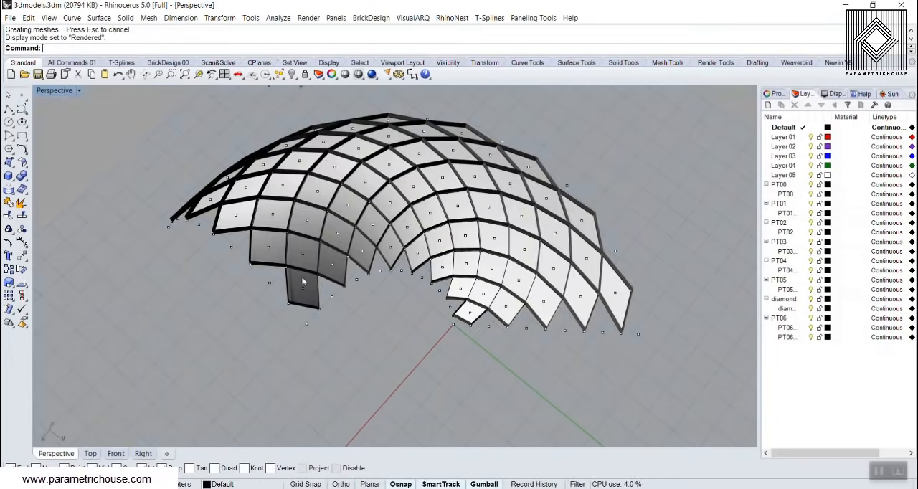
right_click_drag(301, 281, 284, 229)
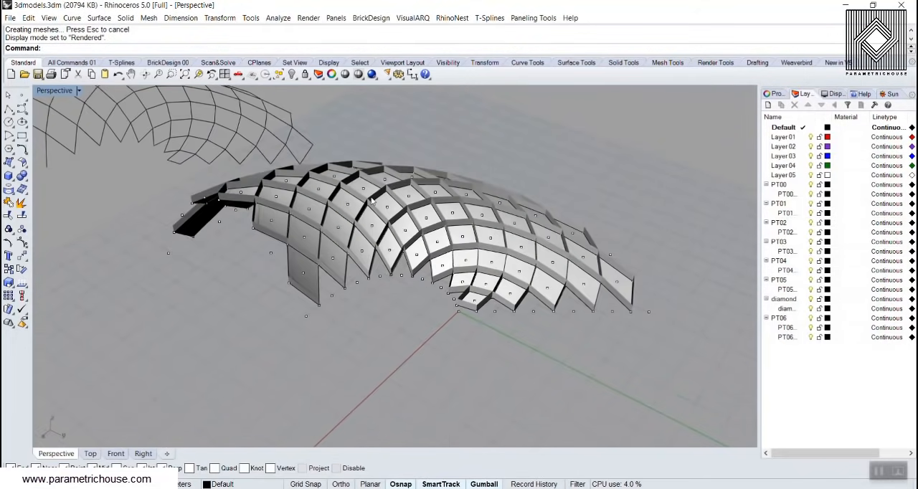
scroll(372, 200, "up", 2)
right_click_drag(372, 200, 398, 225)
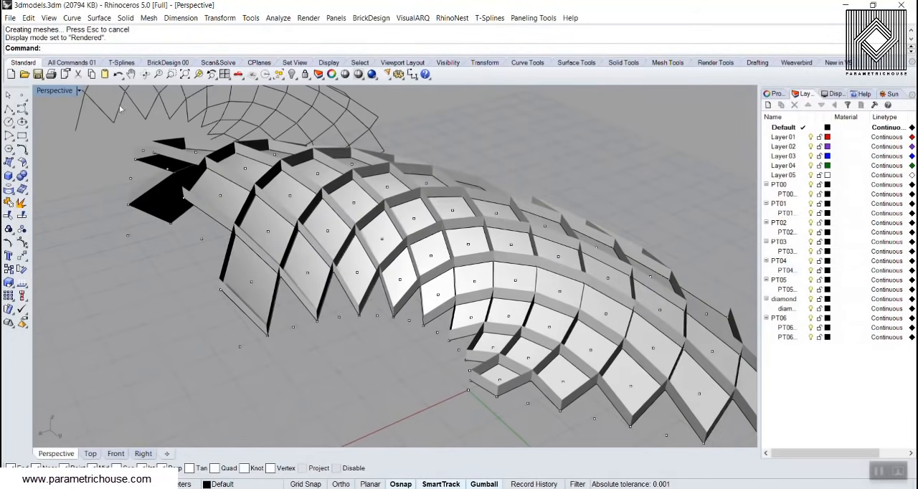
left_click(56, 91)
left_click(64, 133)
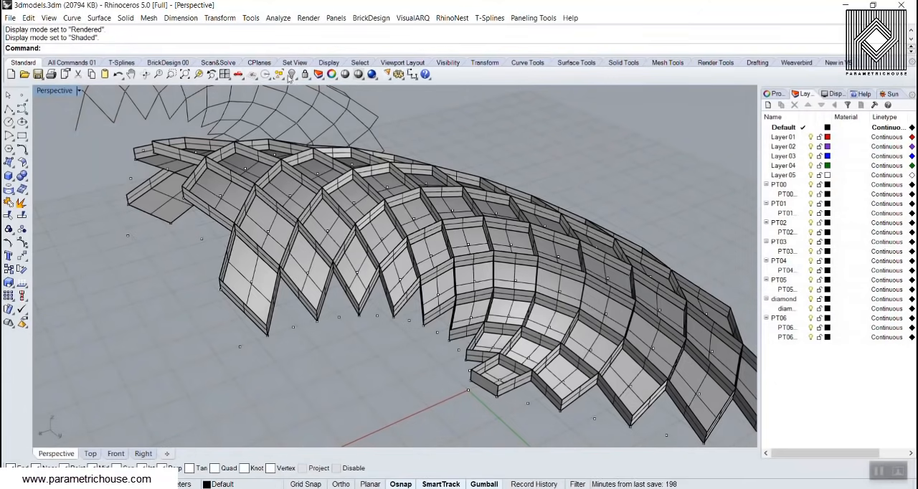
Select the last created frame extrusions and change their layer to Layer 01
left_click(282, 77)
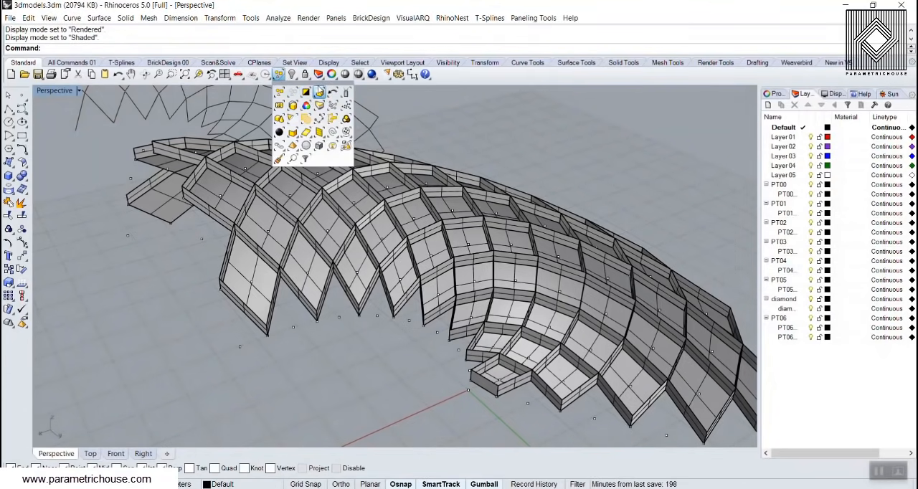
left_click(319, 92)
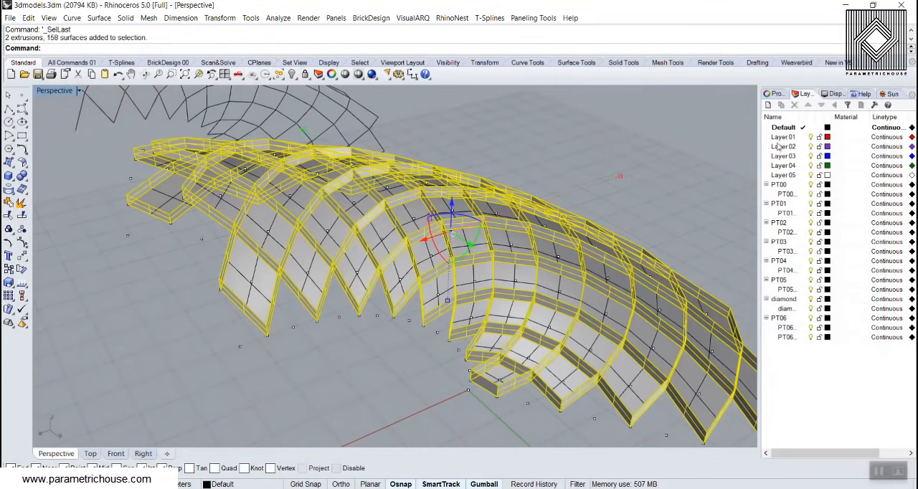
right_click(793, 137)
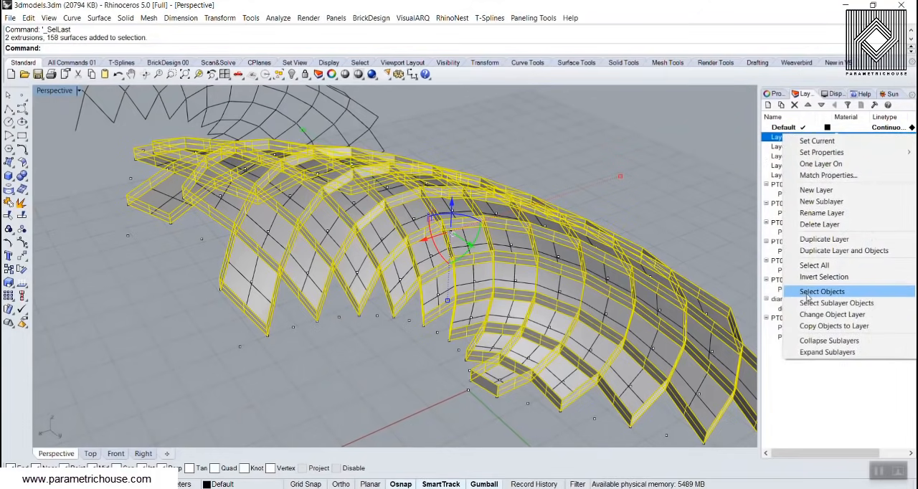
left_click(832, 314)
right_click_drag(430, 287, 350, 294)
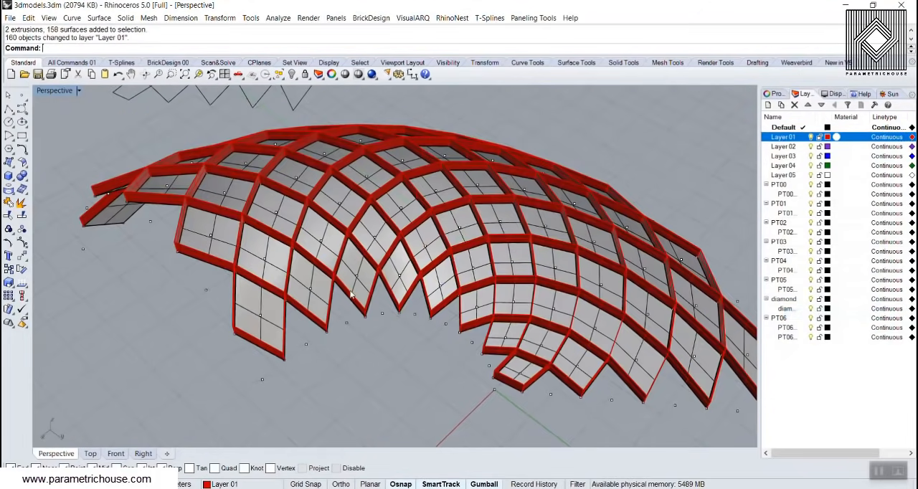
Select the group of diamond panel faces, change its layer to Layer 02 and deselect it
left_click(349, 274)
right_click(788, 147)
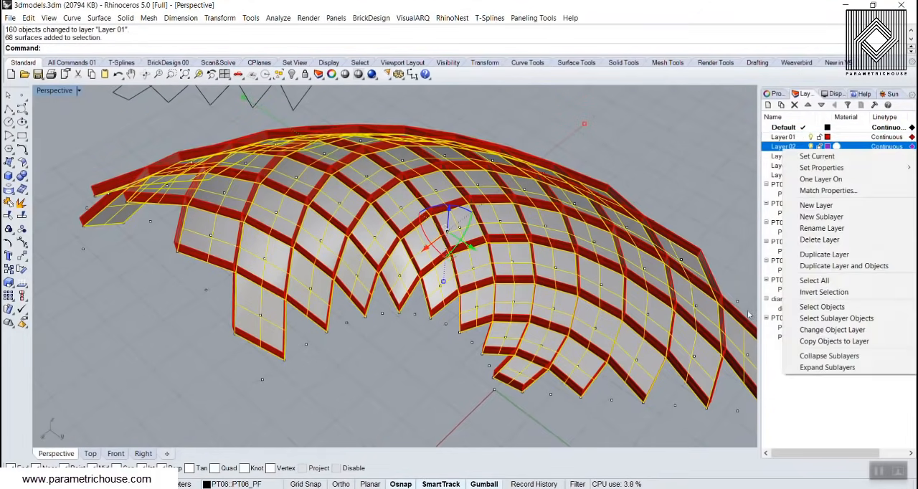
left_click(811, 329)
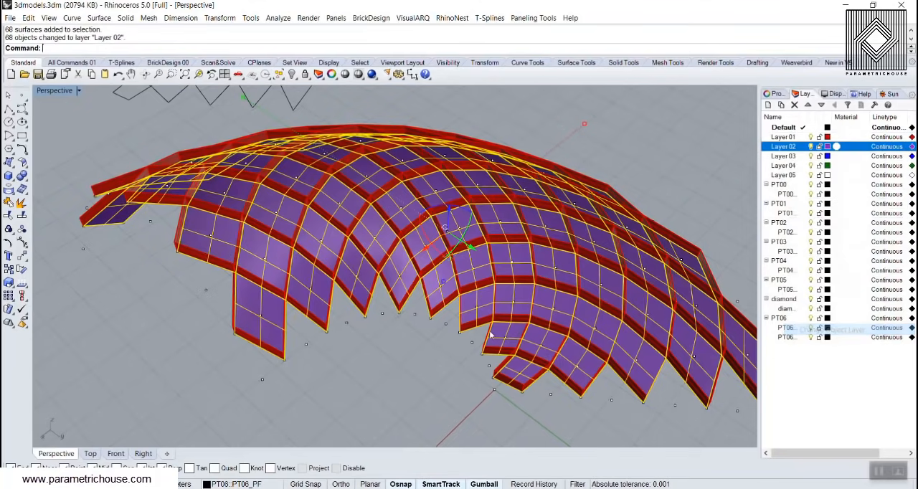
left_click(458, 344)
scroll(452, 344, "down", 9)
scroll(428, 342, "up", 2)
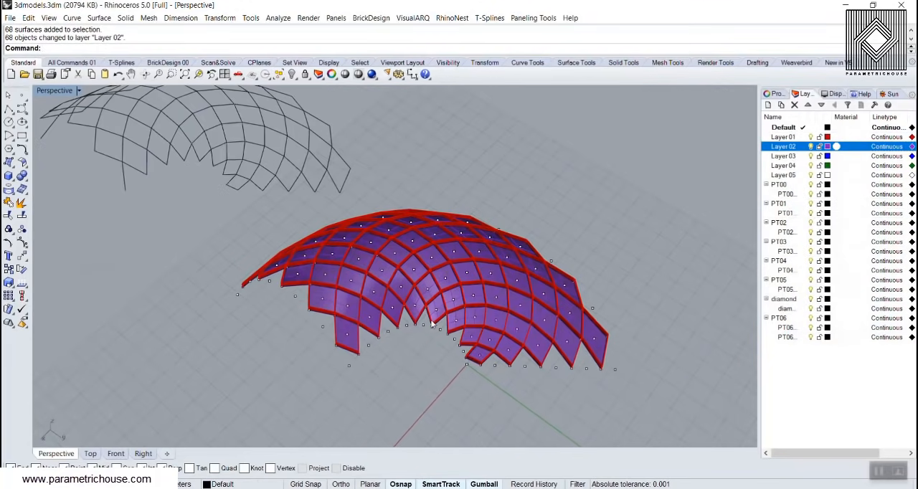
Select the group of paneling grid points around the diamond panels and delete it
left_click(438, 290)
left_click(473, 318)
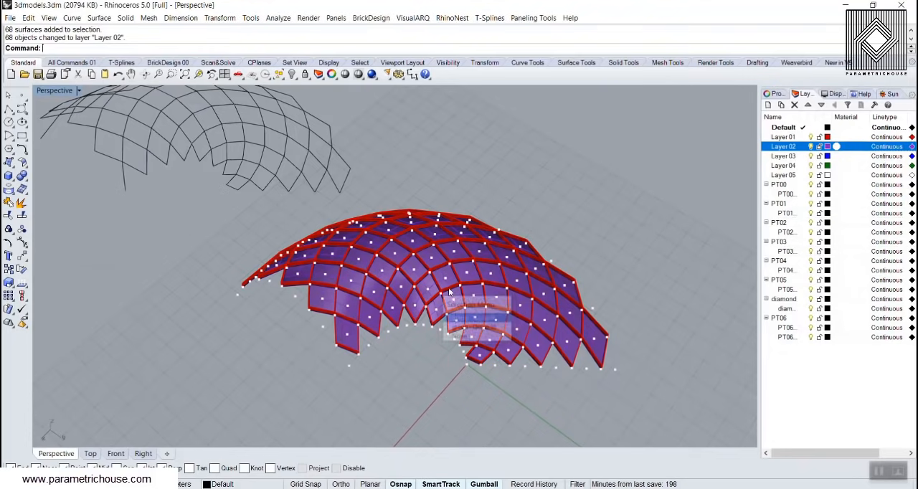
key("Delete")
Assign Layer 02 a new material with a bright blue colour
right_click_drag(563, 296, 623, 252)
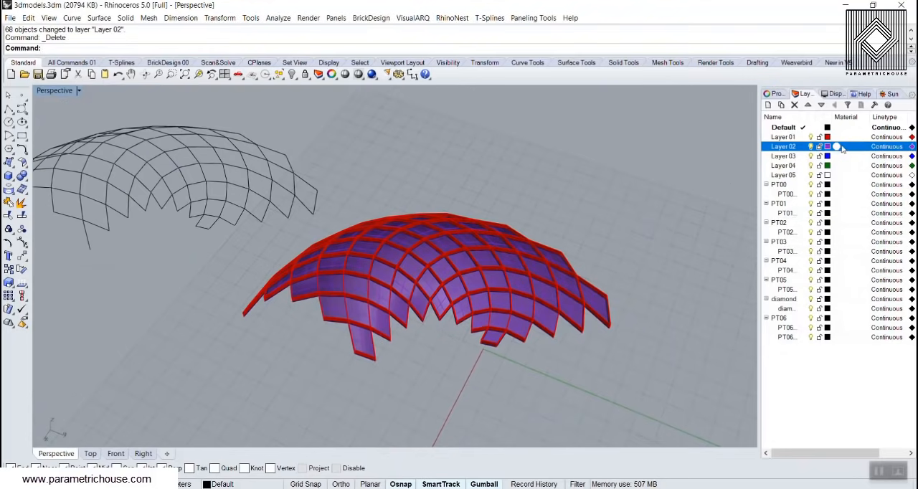
left_click(835, 147)
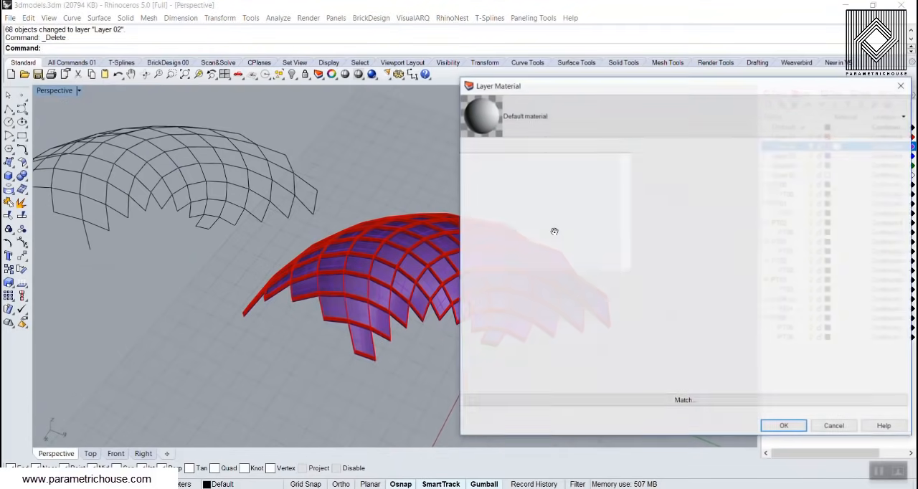
left_click(542, 209)
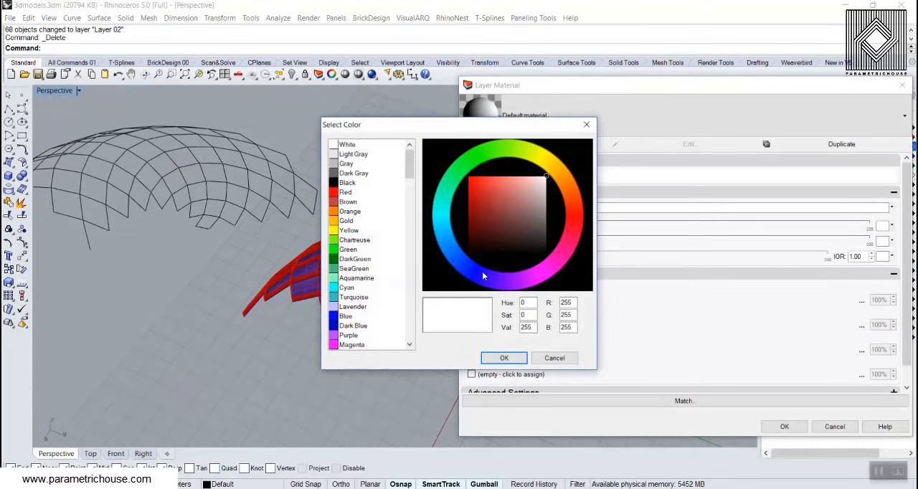
left_click_drag(483, 276, 451, 246)
left_click(503, 357)
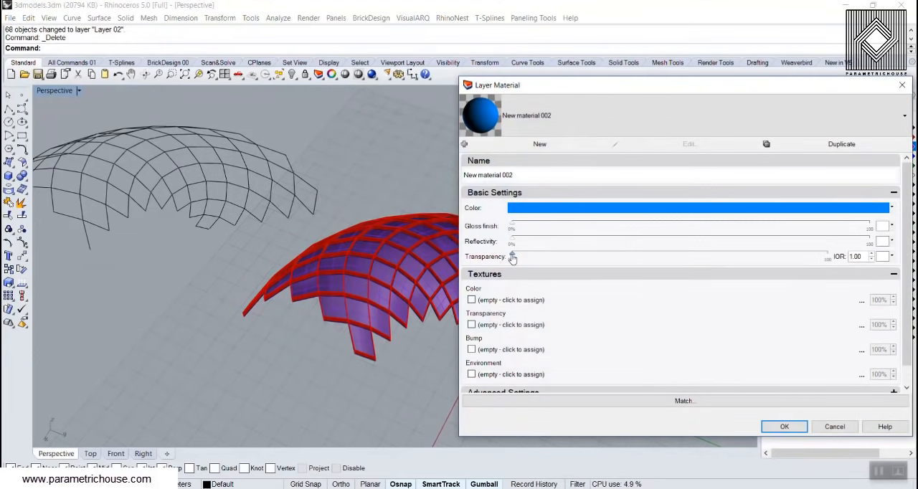
left_click(783, 427)
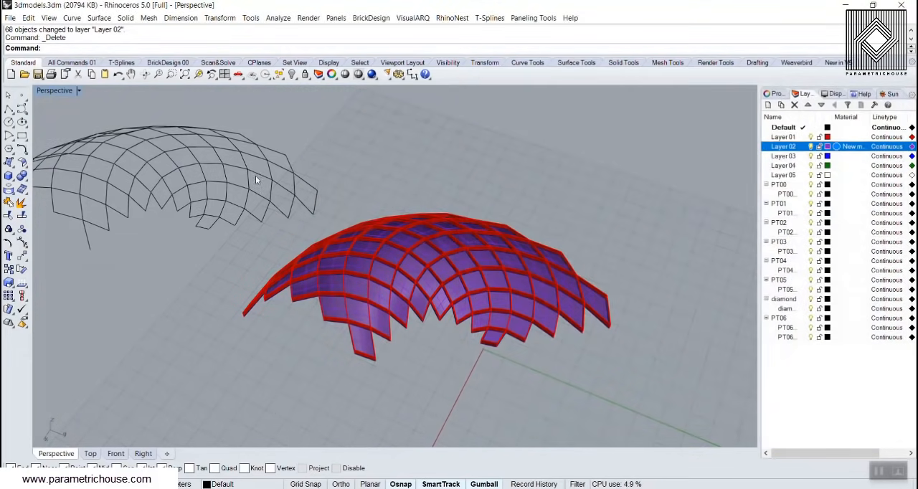
Examine the coloured diamond panels in Rendered display mode and return the viewport to Shaded
left_click(63, 92)
left_click(66, 141)
right_click_drag(372, 306, 289, 271)
scroll(293, 246, "down", 6)
left_click(67, 92)
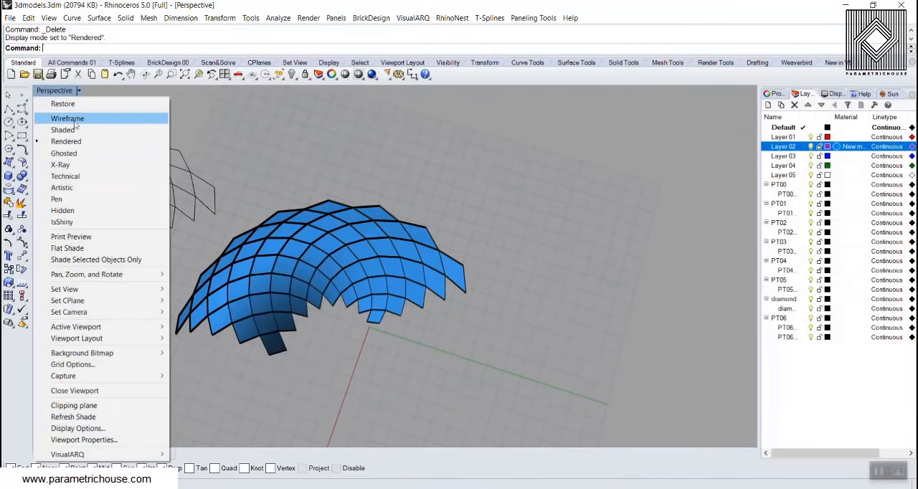
left_click(68, 129)
Show all hidden objects and delete the grey curved rectangular surface overlapping the diamond panels
scroll(430, 206, "down", 3)
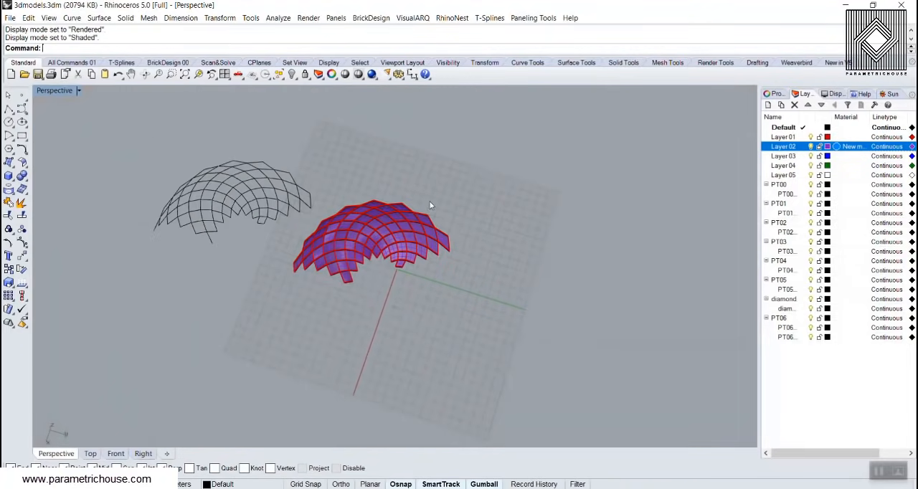
left_click(292, 74)
left_click(304, 92)
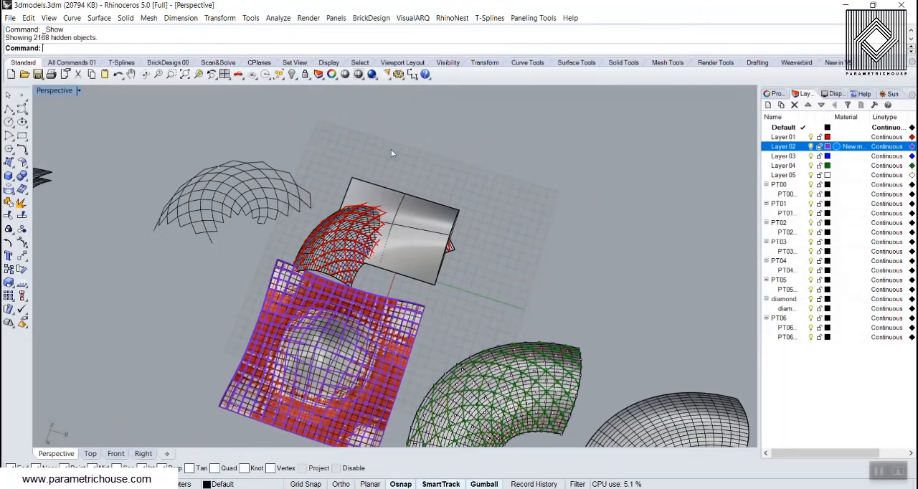
scroll(419, 215, "down", 2)
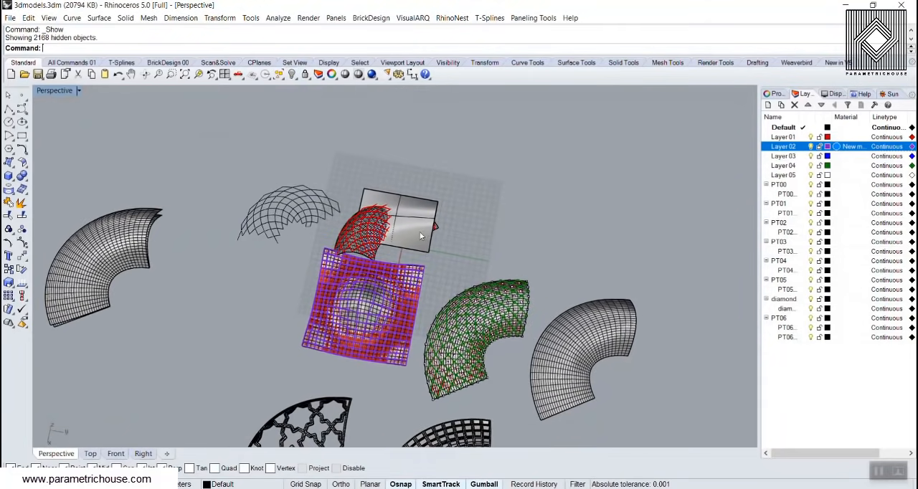
left_click(413, 226)
key("Delete")
Select the base surface beneath the diamond panels, move it out beyond the other models and deselect it
scroll(388, 227, "up", 3)
left_click(405, 234)
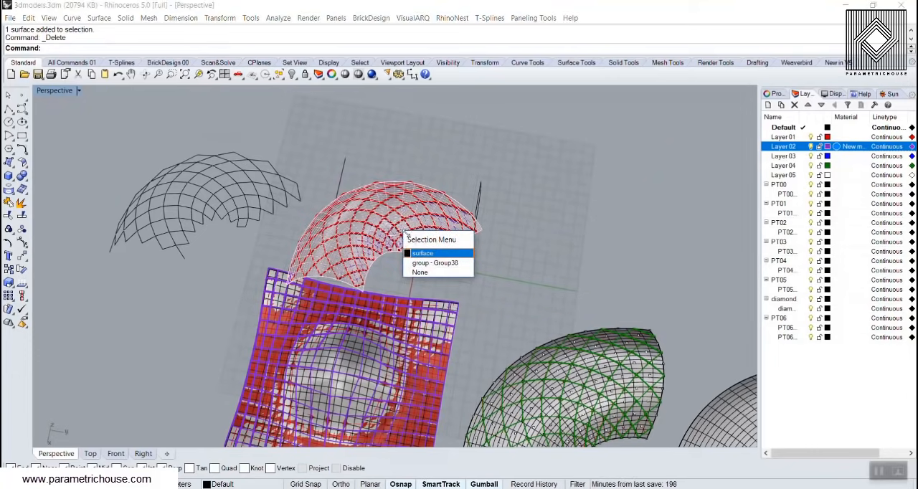
left_click(421, 254)
scroll(458, 208, "down", 5)
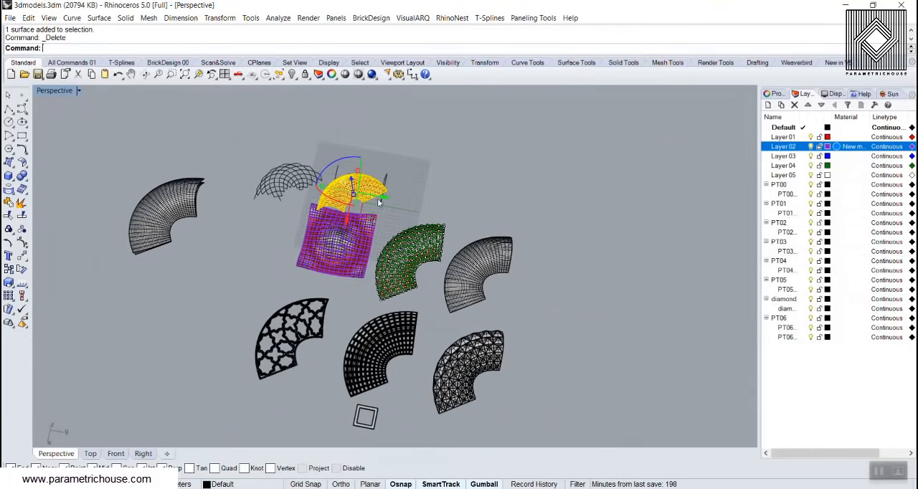
left_click_drag(459, 208, 602, 225)
left_click(475, 229)
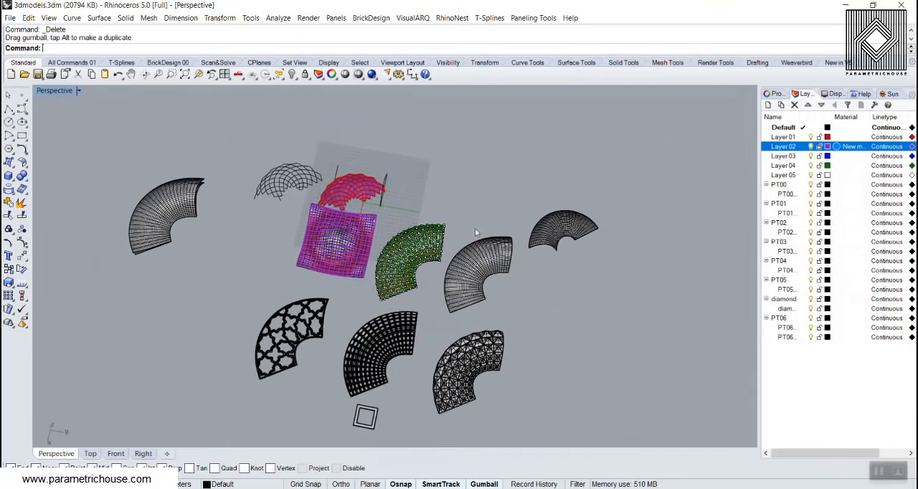
Select all models except the relocated base surface and hide them
scroll(478, 272, "up", 4)
scroll(249, 239, "up", 4)
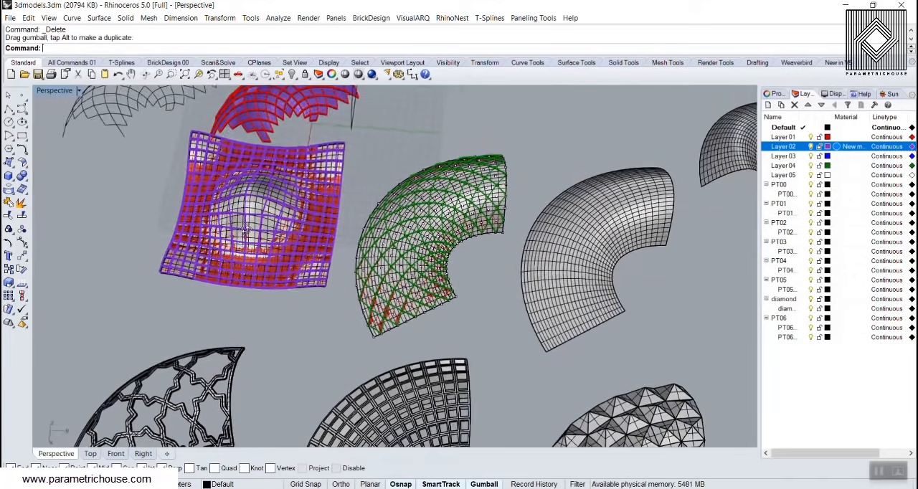
scroll(236, 253, "down", 5)
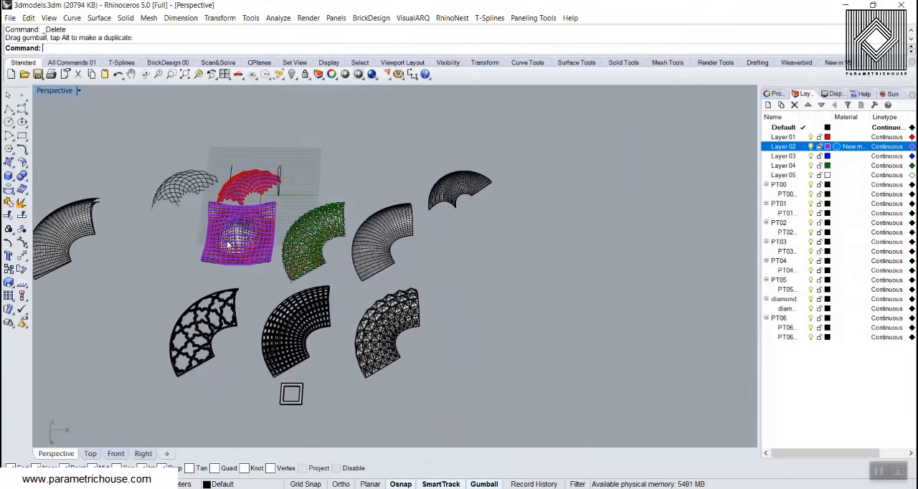
key("ctrl+a")
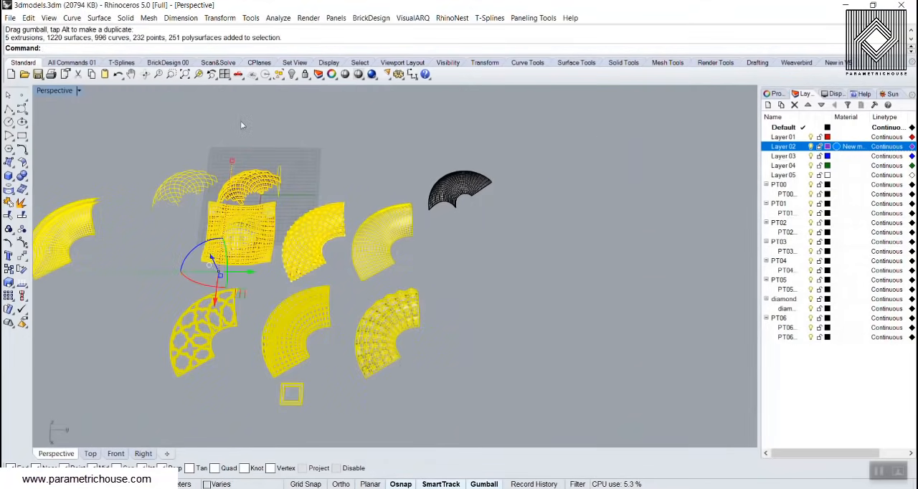
left_click(289, 75)
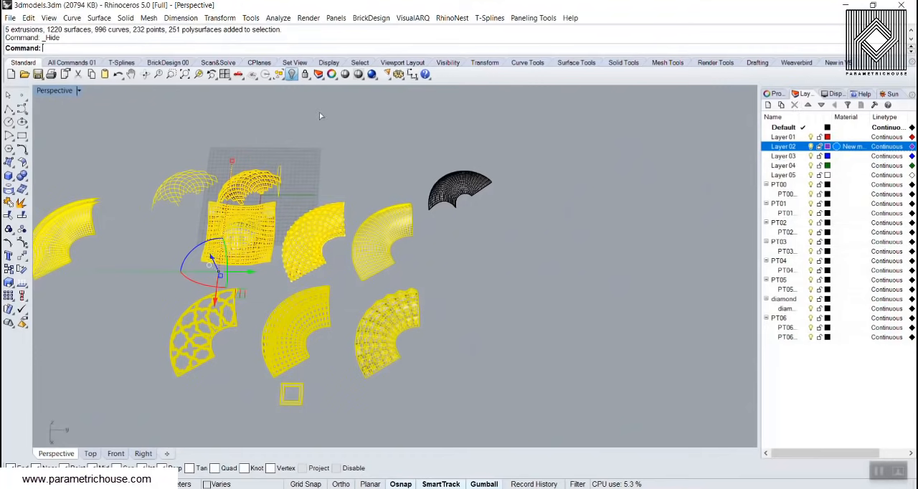
Create a rectangular plane surface by two corners over the construction grid, crossing the origin
left_click(10, 169)
left_click(30, 179)
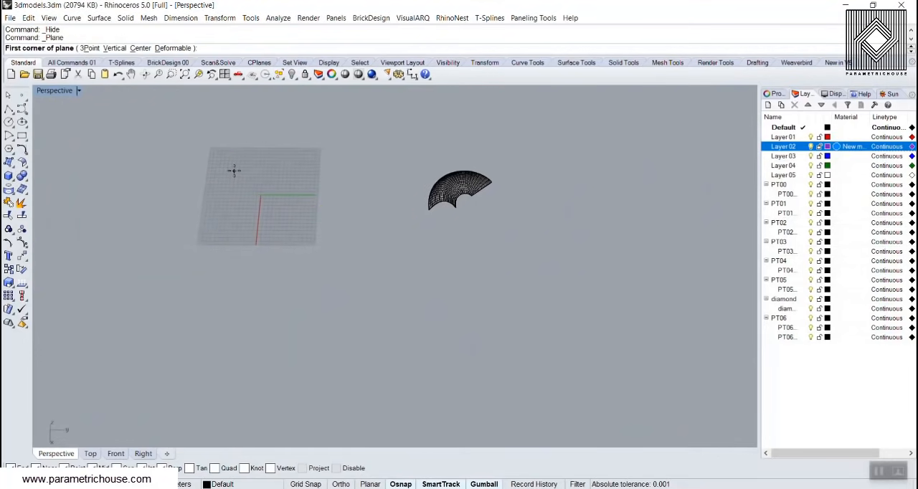
left_click(234, 170)
left_click(317, 243)
Select the new plane and rebuild it with the Rebuild command's preset values
scroll(280, 219, "up", 2)
left_click(283, 220)
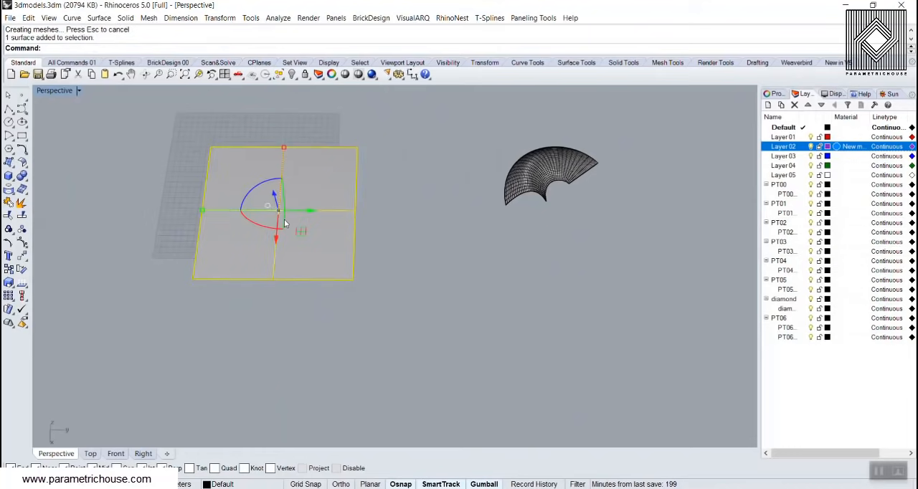
type("Rebuild")
key("Return")
Raise the middle of the plane about 32 m with SoftEditSrf, using U and V distances of 70
key("Return")
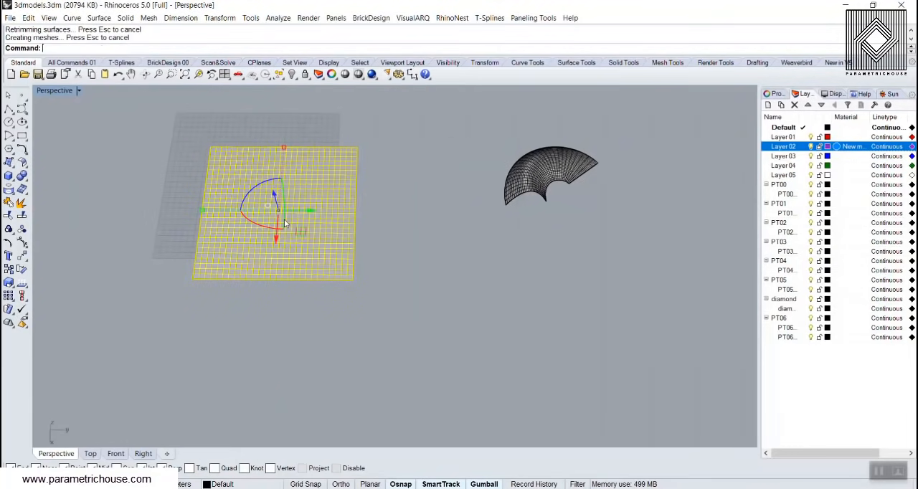
type("SoftEditSrf")
key("Return")
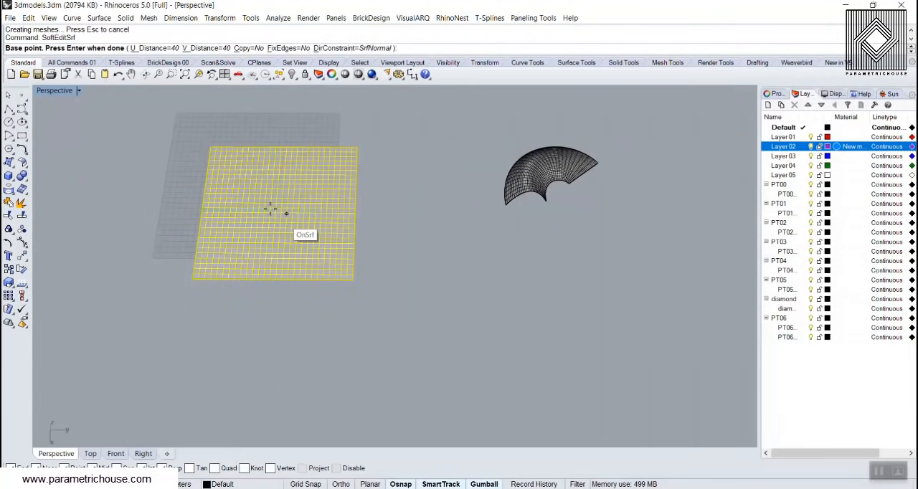
scroll(284, 219, "up", 2)
right_click_drag(284, 222, 283, 203)
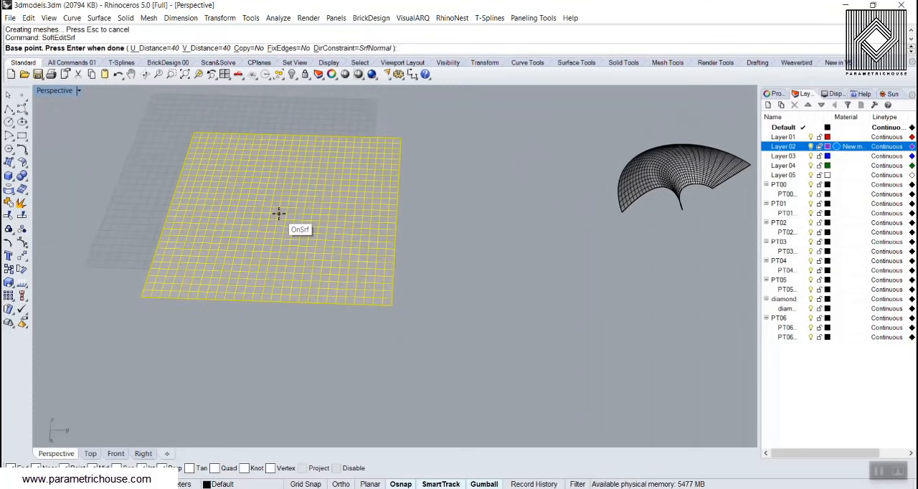
left_click(278, 214)
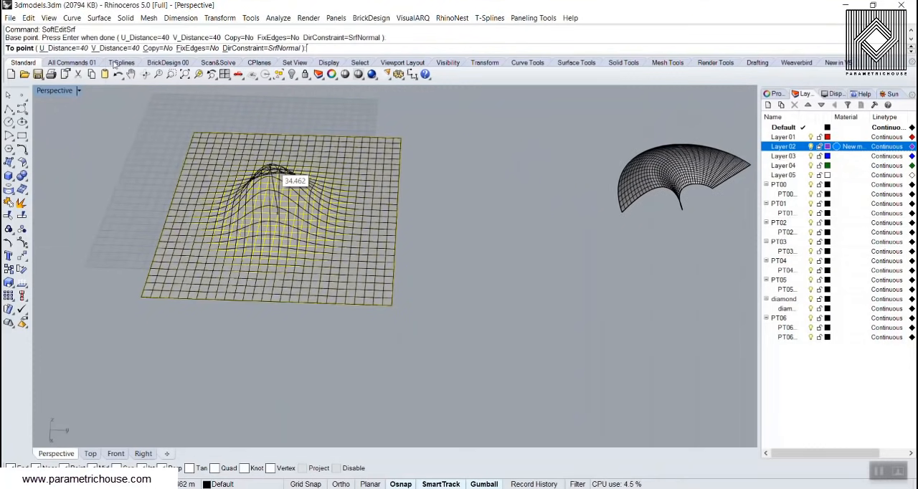
left_click(72, 49)
type("7")
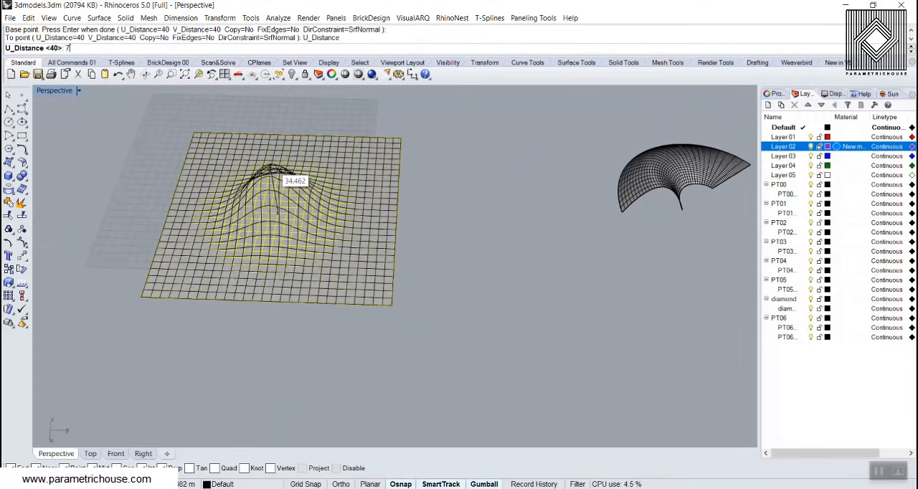
type("0")
key("Return")
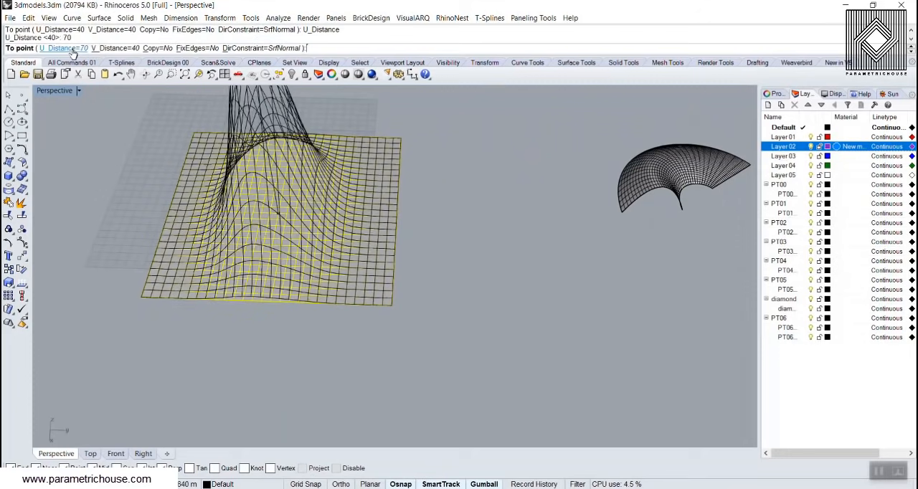
left_click(113, 48)
type("70")
key("Return")
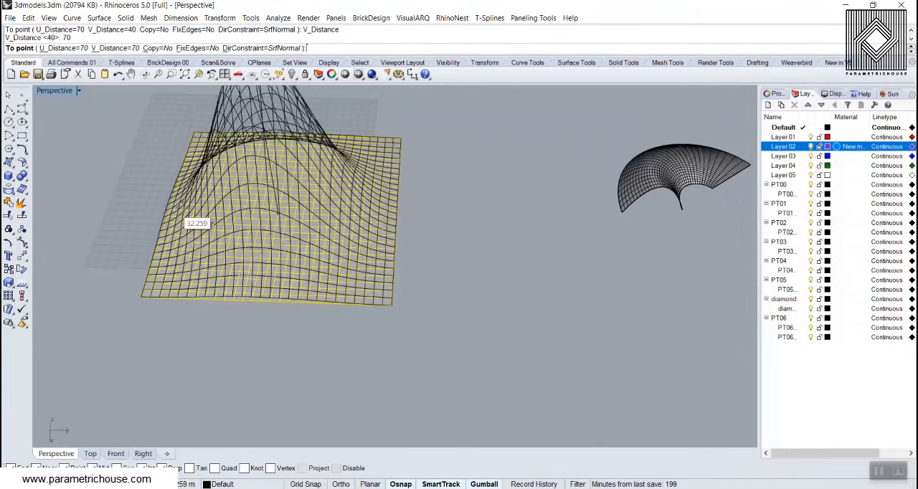
left_click(188, 219)
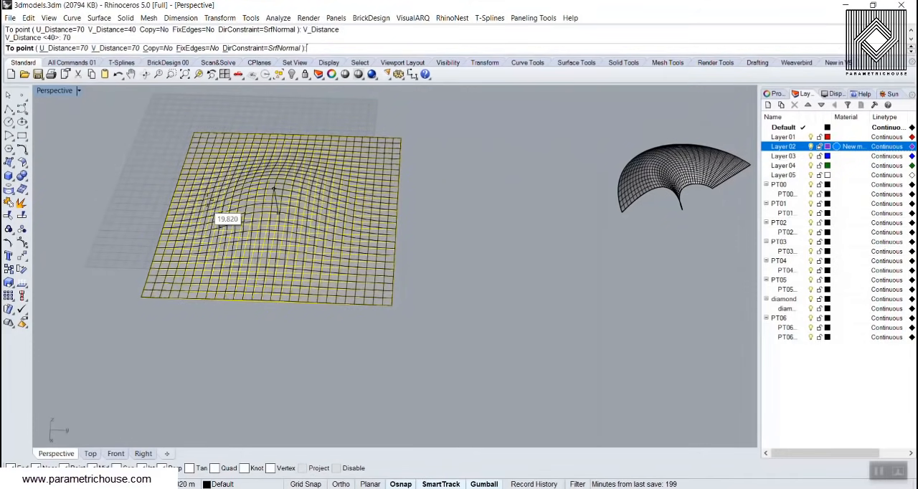
Lift the four corners of the surface with the soft edit, finish the command and deselect the surface
left_click(193, 135)
left_click(188, 109)
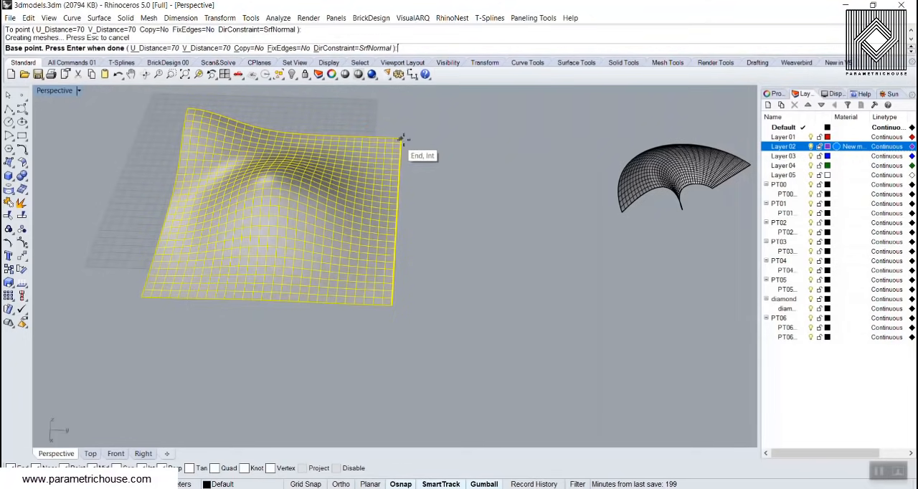
left_click(401, 138)
left_click(200, 122)
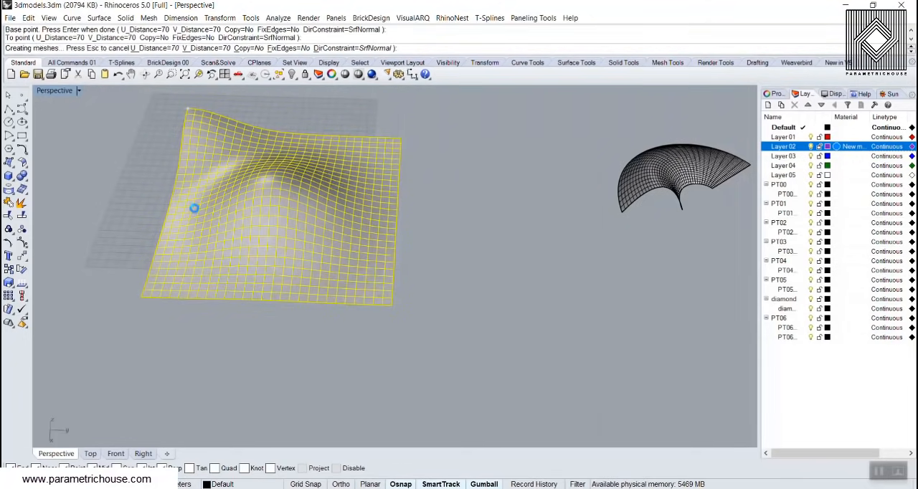
left_click(142, 296)
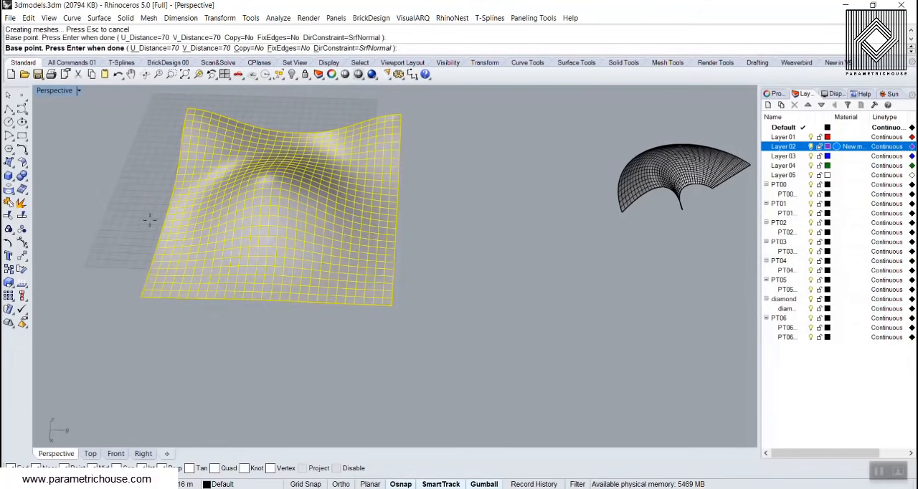
left_click(179, 114)
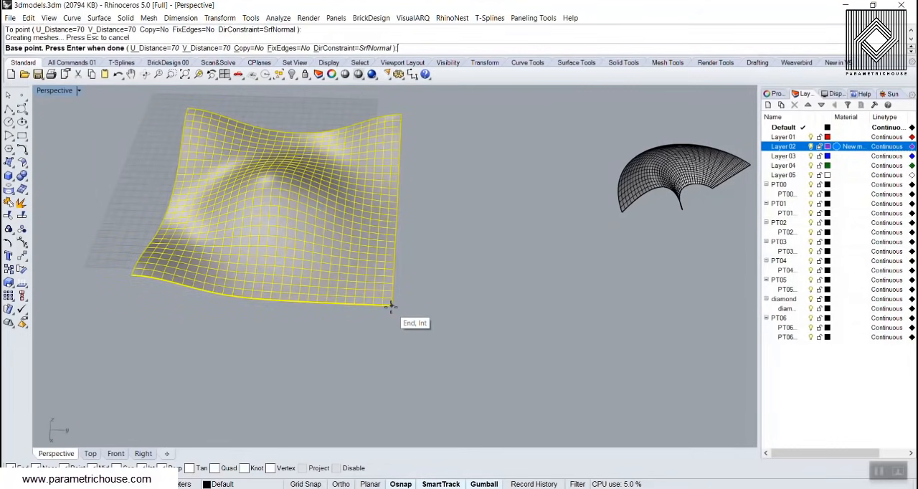
left_click(391, 307)
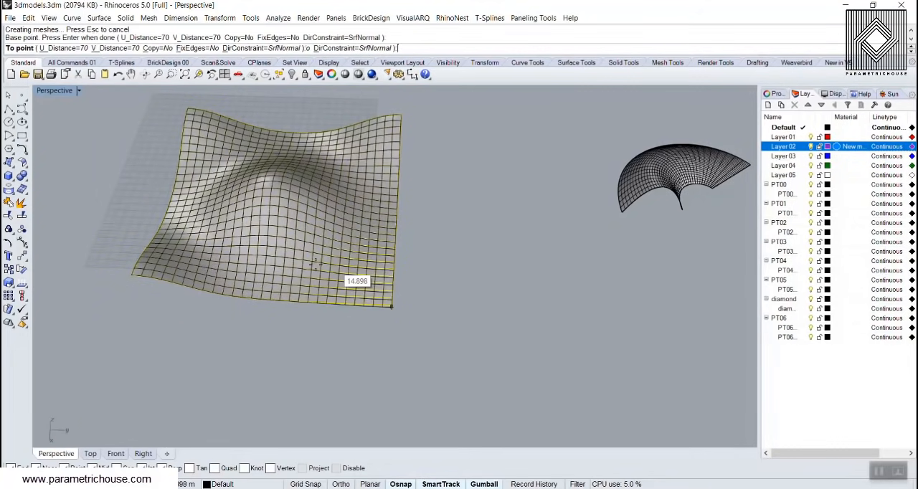
left_click(133, 274)
key("Return")
scroll(403, 229, "down", 6)
left_click(434, 225)
right_click_drag(434, 226, 391, 231)
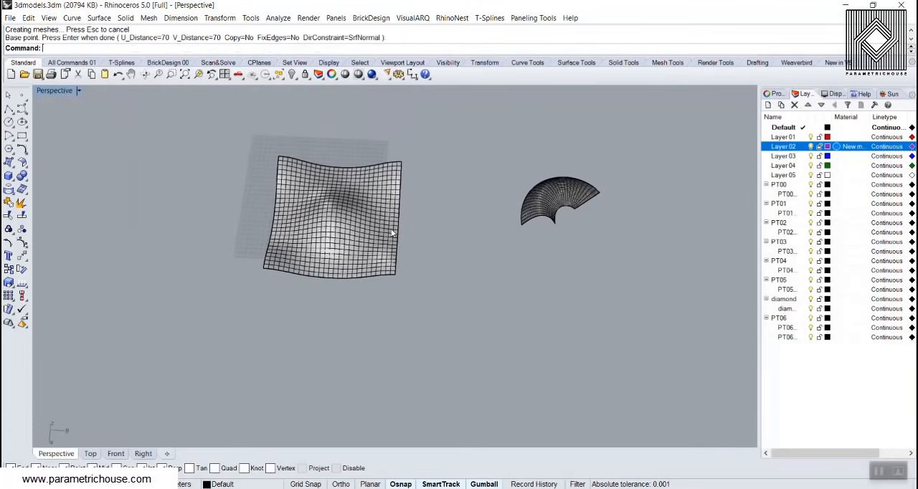
scroll(321, 208, "up", 6)
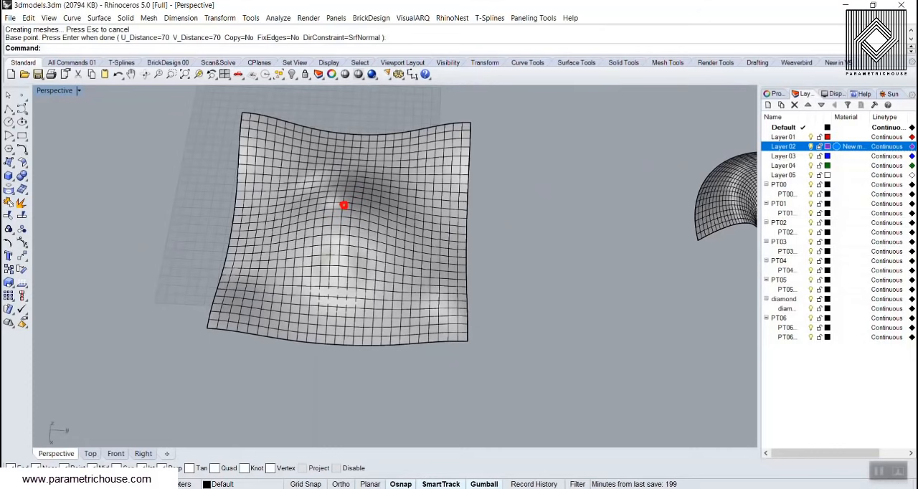
mouse_move(409, 159)
left_mouse_down()
mouse_move(334, 160)
mouse_move(340, 234)
mouse_move(326, 287)
left_mouse_up()
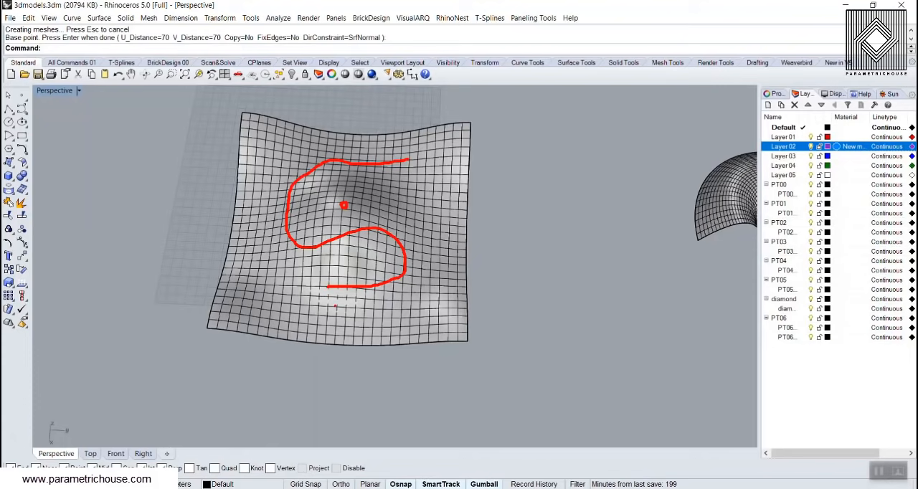
key("e")
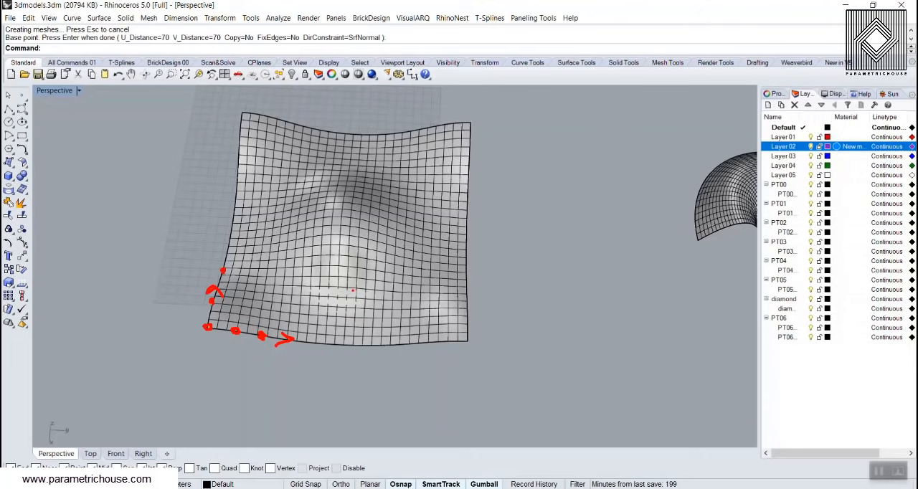
Place a point object on the freeform surface near its central peak, constrained to the surface with the OnSrf snap
key("Escape")
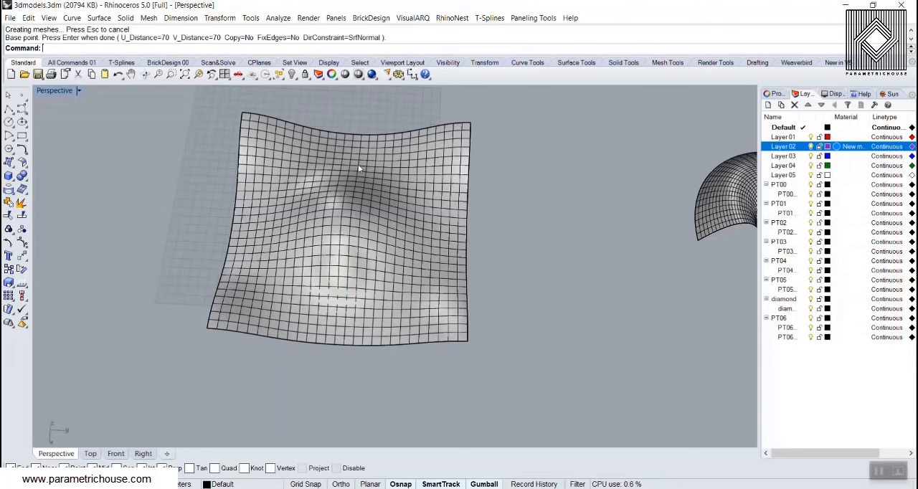
left_click(23, 96)
key("ctrl")
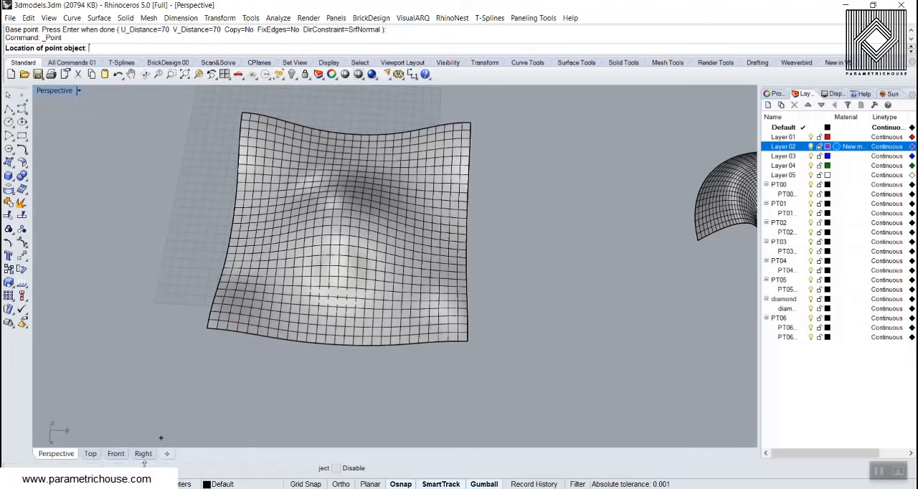
left_click(275, 467)
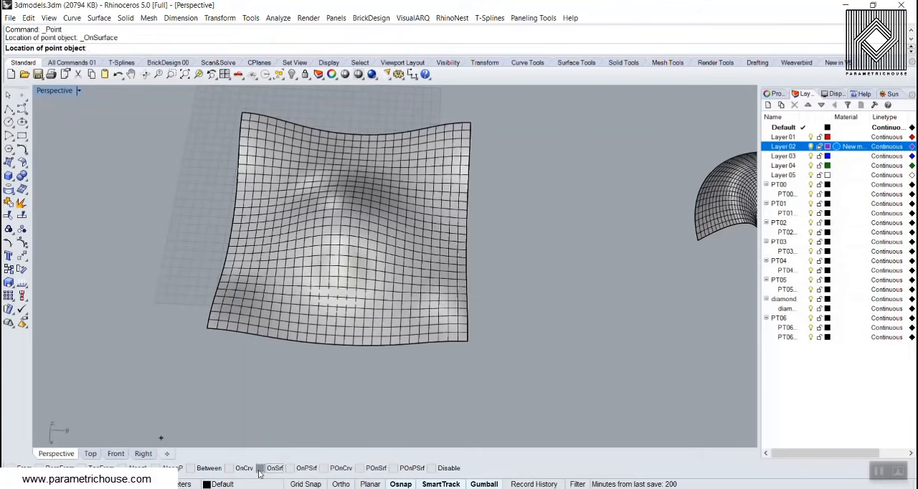
left_click(370, 233)
left_click(337, 205)
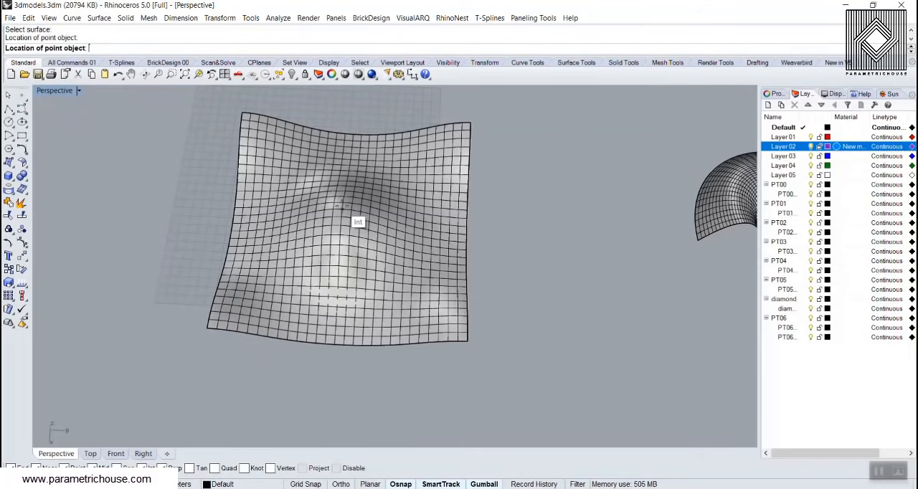
right_click_drag(337, 205, 440, 206)
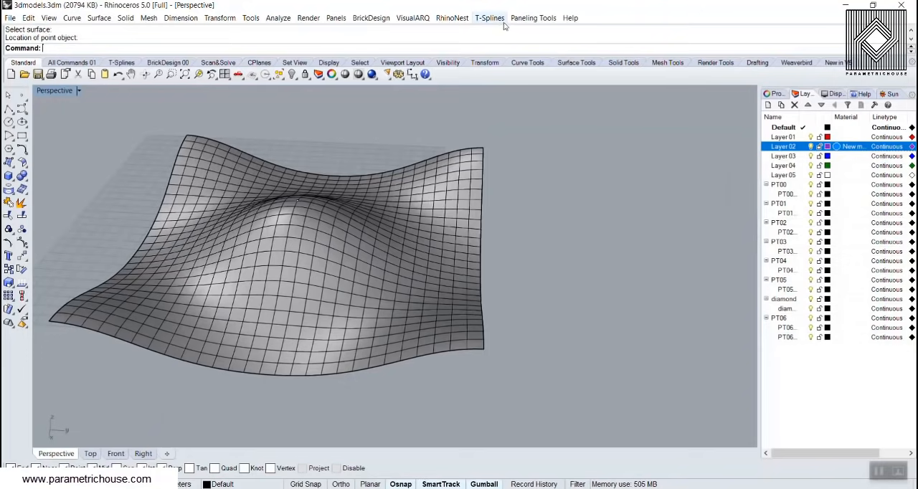
Start a Surface Domain Variable paneling grid with distance method PointAttractors, attract method Towards and magnitude 2.5
left_click(533, 18)
mouse_move(564, 36)
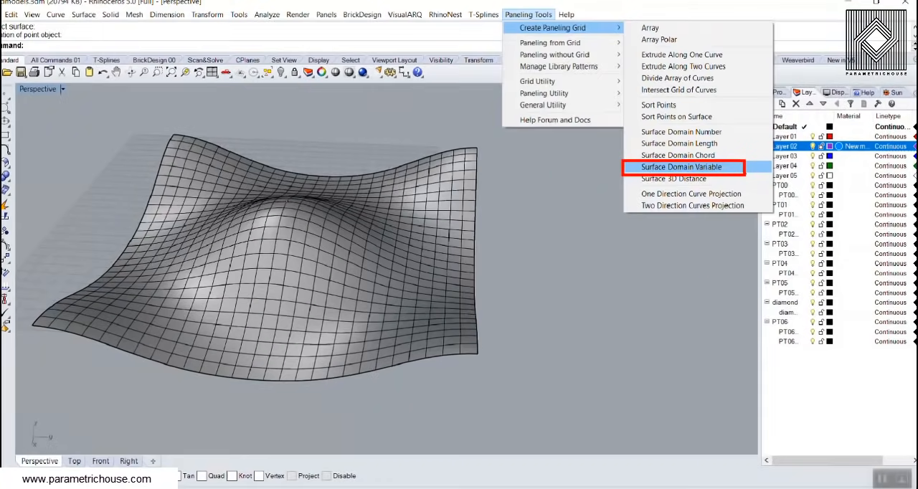
left_click(544, 177)
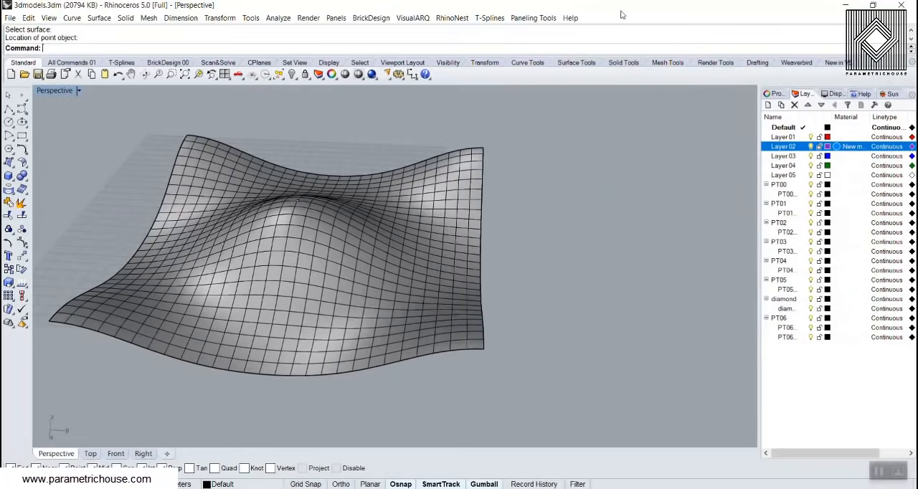
left_click(530, 19)
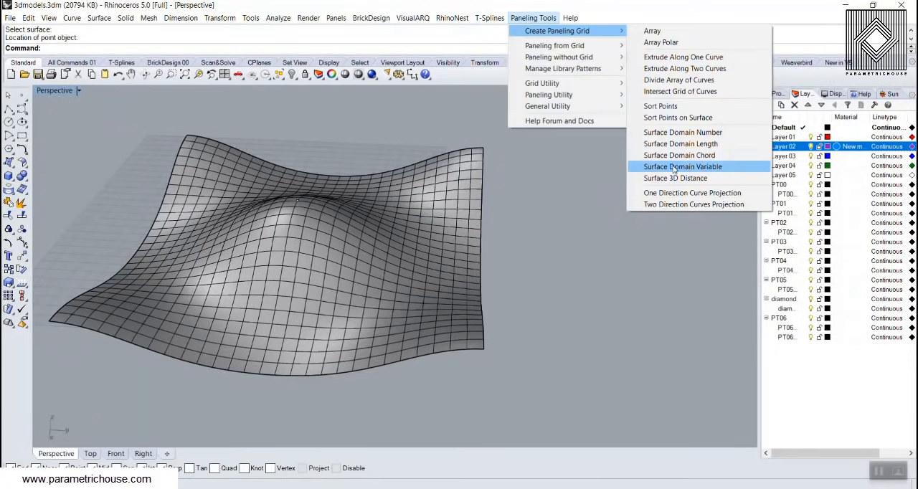
left_click(692, 176)
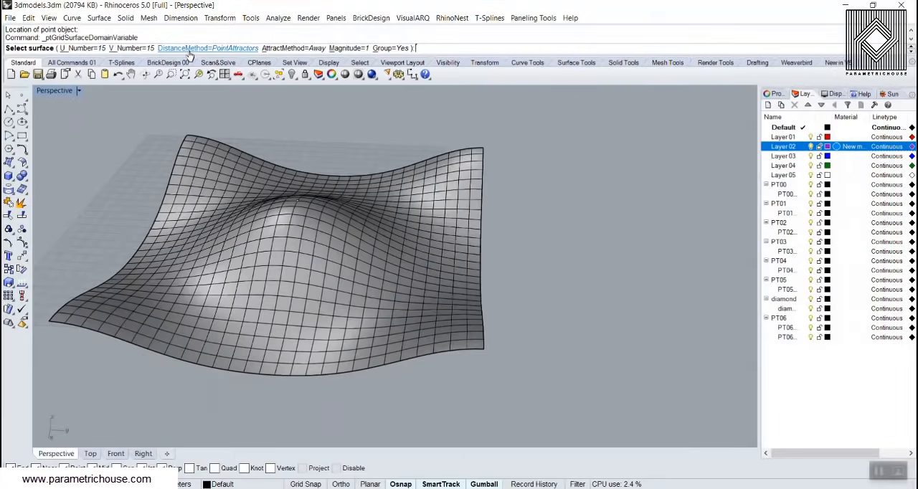
left_click(188, 49)
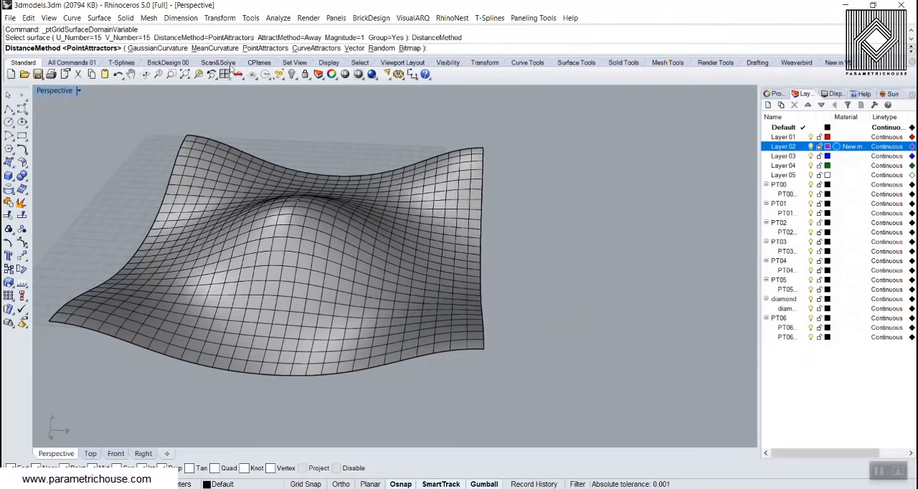
left_click(343, 57)
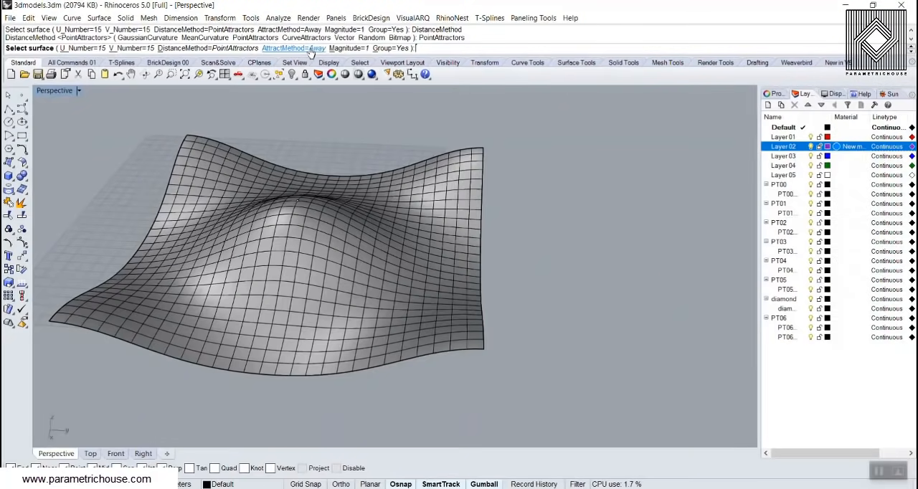
left_click(320, 81)
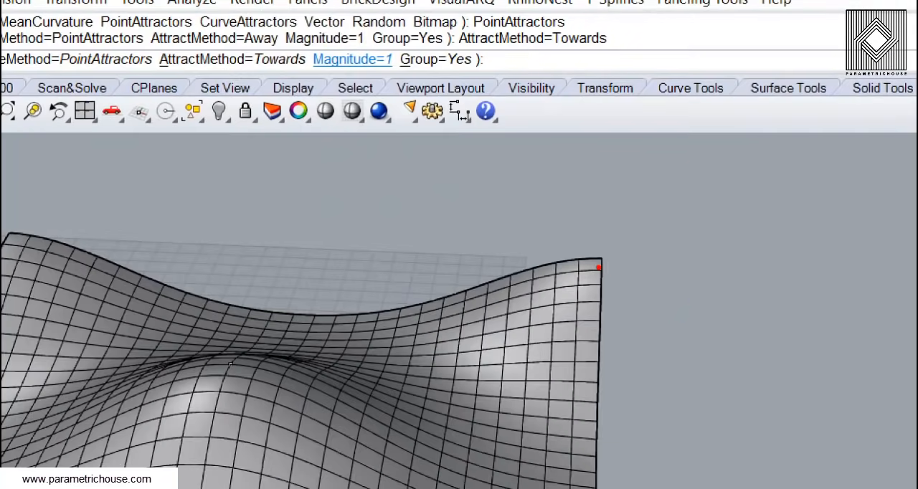
left_click_drag(597, 268, 558, 285)
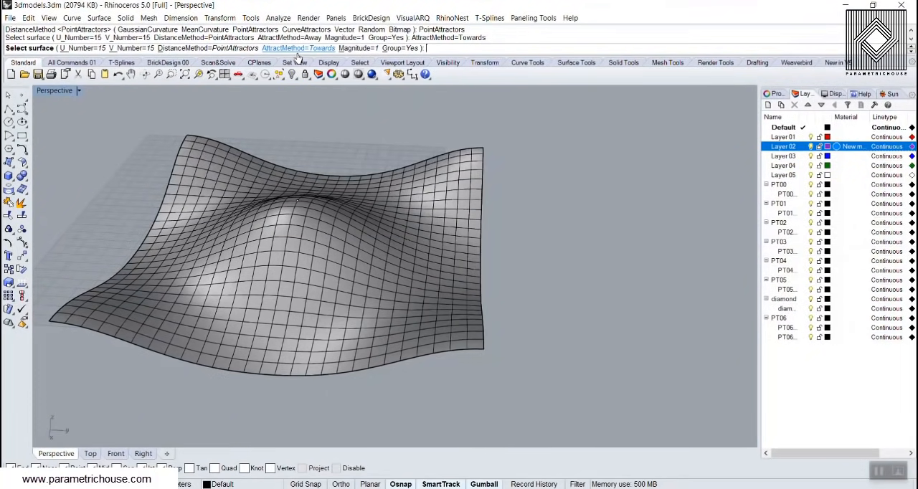
left_click(354, 48)
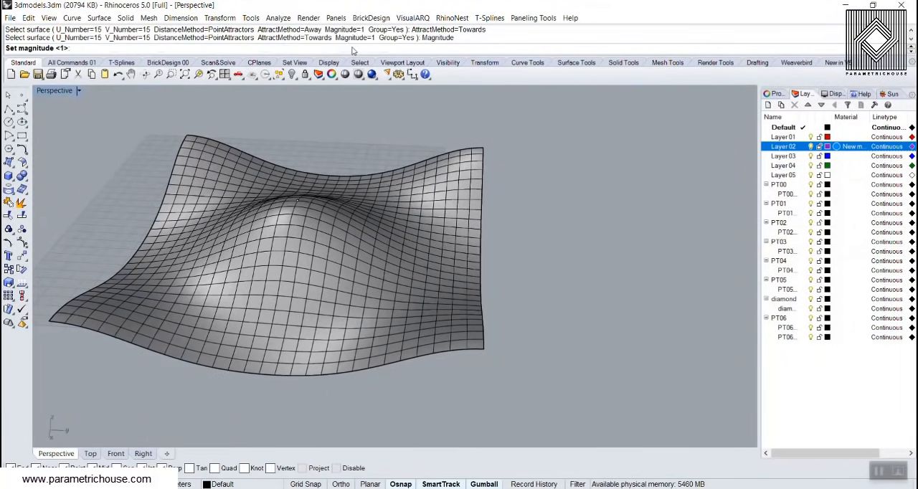
type("2.5")
key("Return")
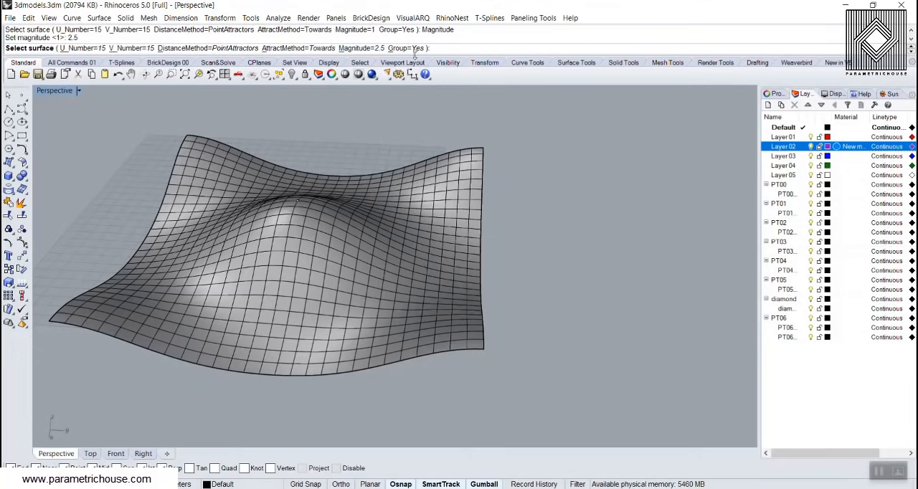
Generate the variable grid on the freeform surface, using the point at its peak as the attractor
left_click(270, 228)
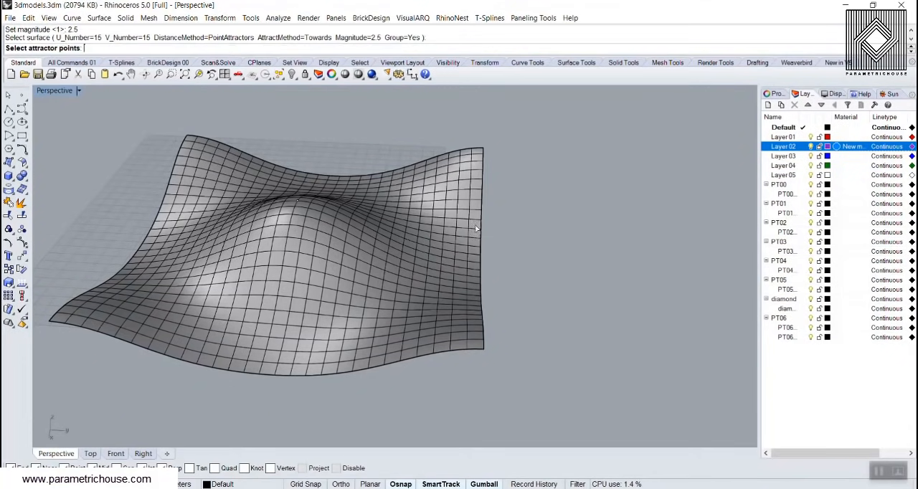
right_click_drag(341, 217, 341, 241)
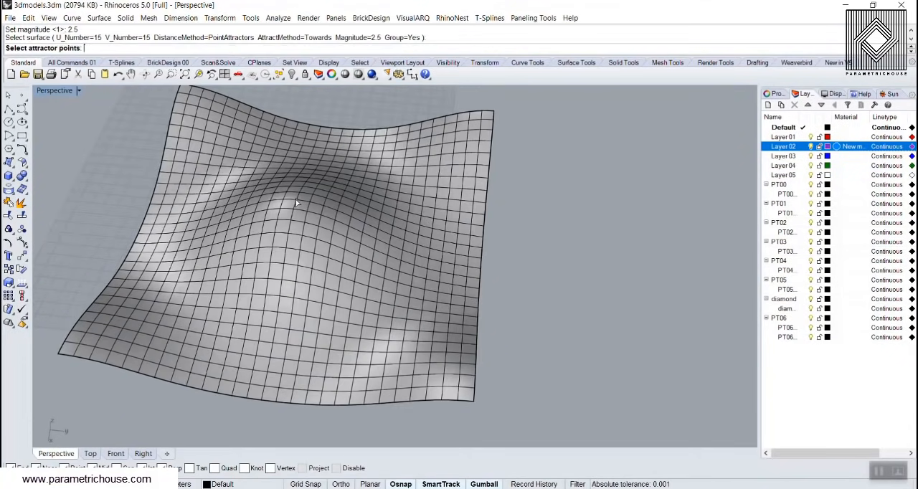
left_click(295, 201)
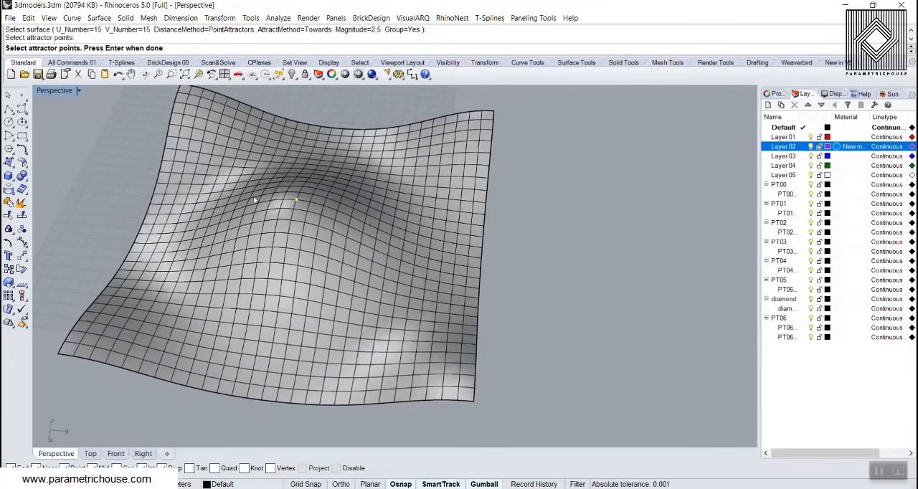
key("Return")
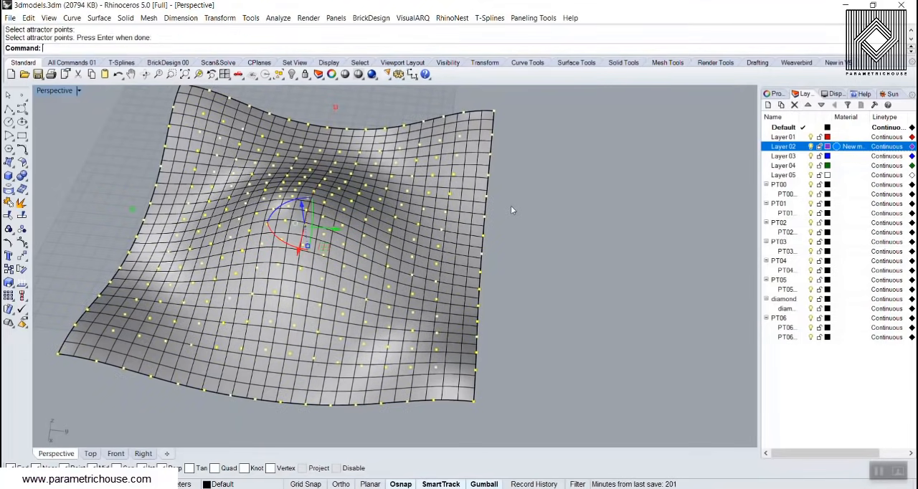
right_click_drag(414, 208, 342, 244)
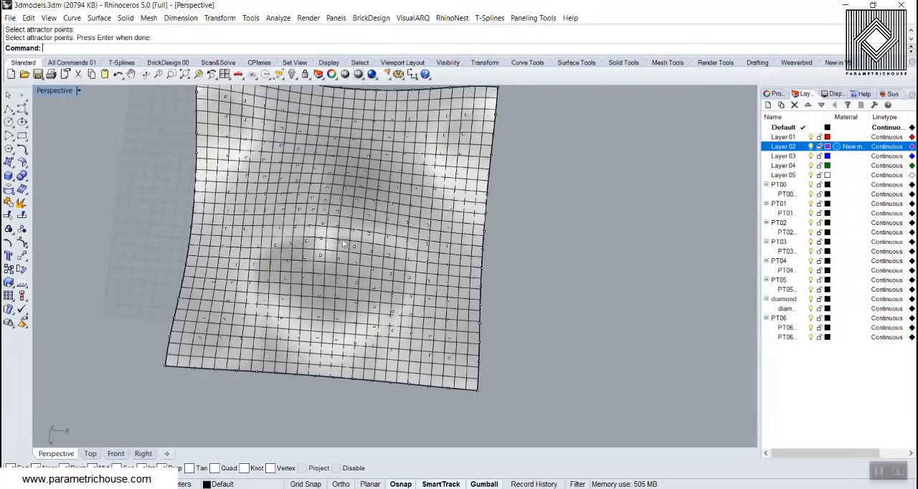
Move the grouped grid points off to one side of the surface to inspect their spacing, and undo the move
left_click(330, 172)
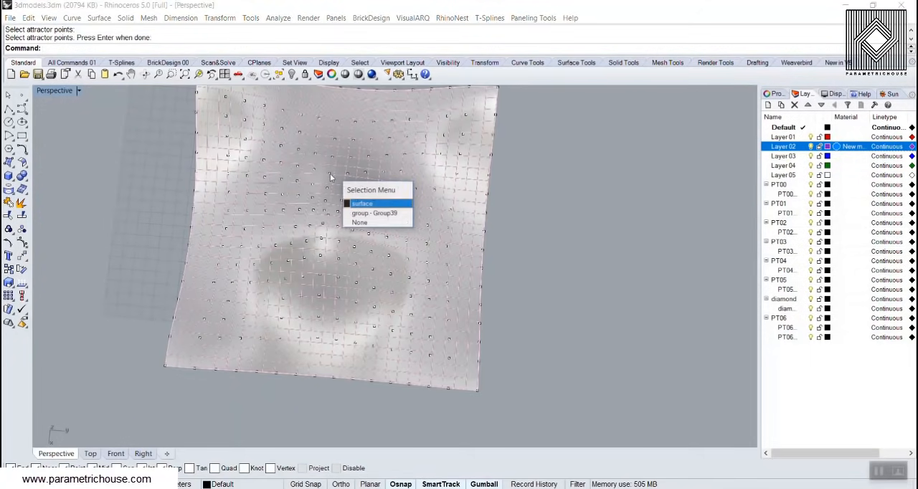
left_click(364, 213)
scroll(459, 238, "down", 3)
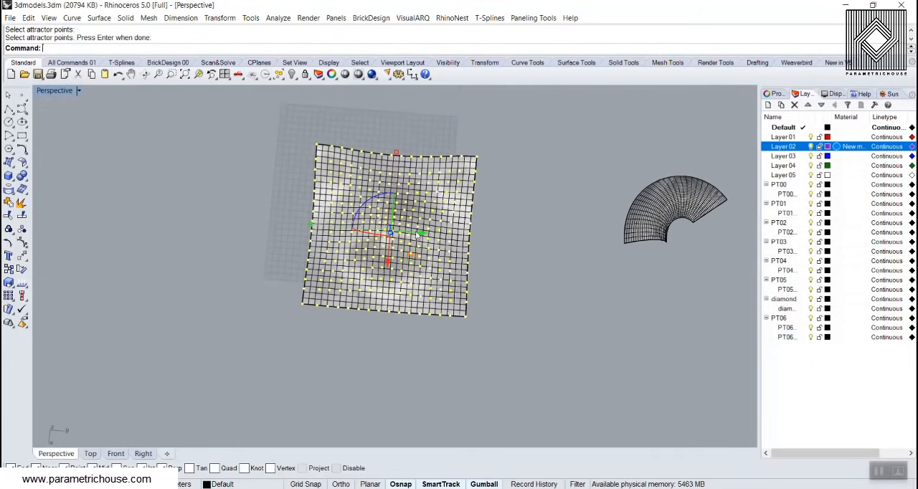
left_click_drag(417, 233, 263, 225)
left_click(142, 212)
scroll(142, 212, "down", 4)
scroll(198, 224, "up", 6)
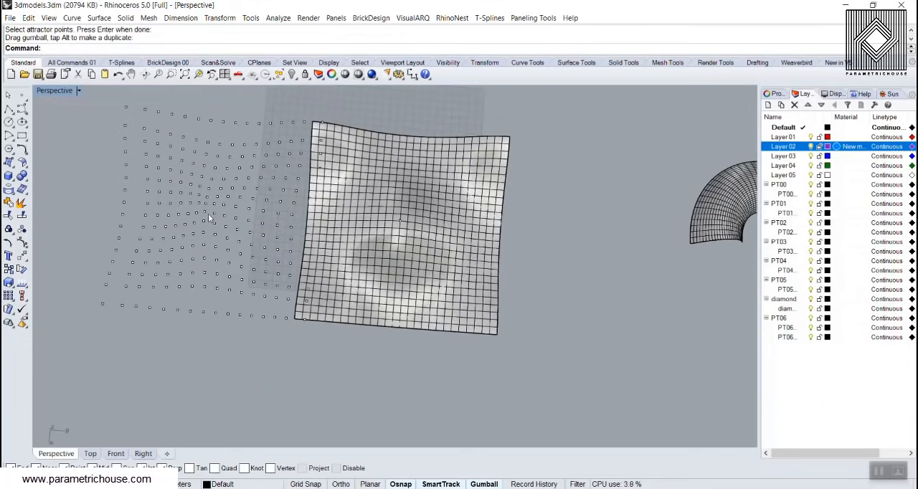
scroll(205, 217, "down", 2)
key("ctrl+z")
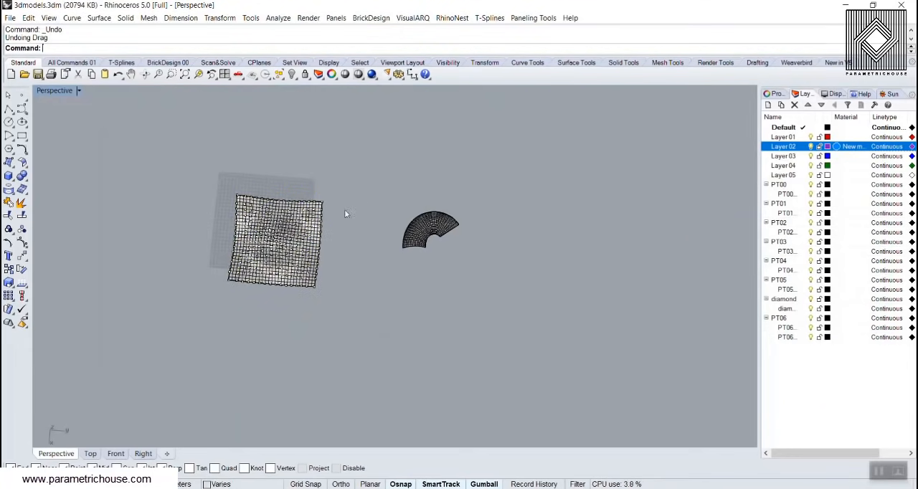
scroll(344, 210, "up", 3)
right_click_drag(315, 257, 337, 220)
left_click(532, 18)
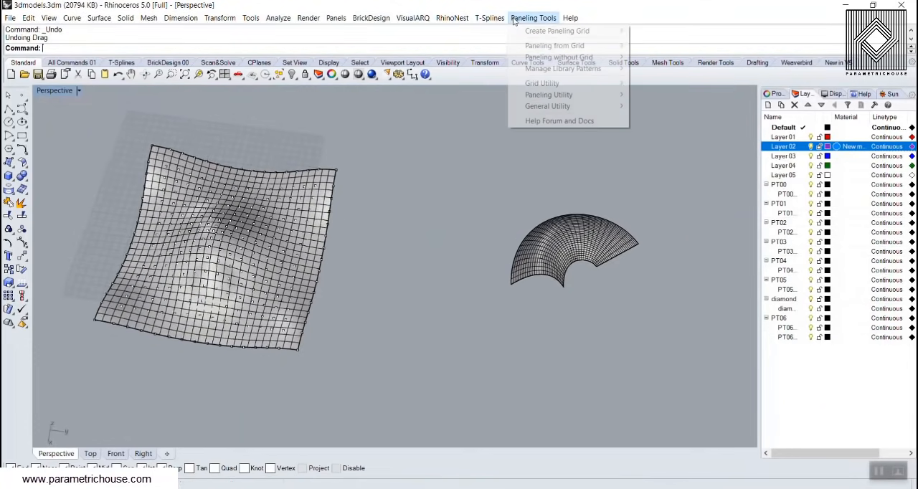
mouse_move(566, 46)
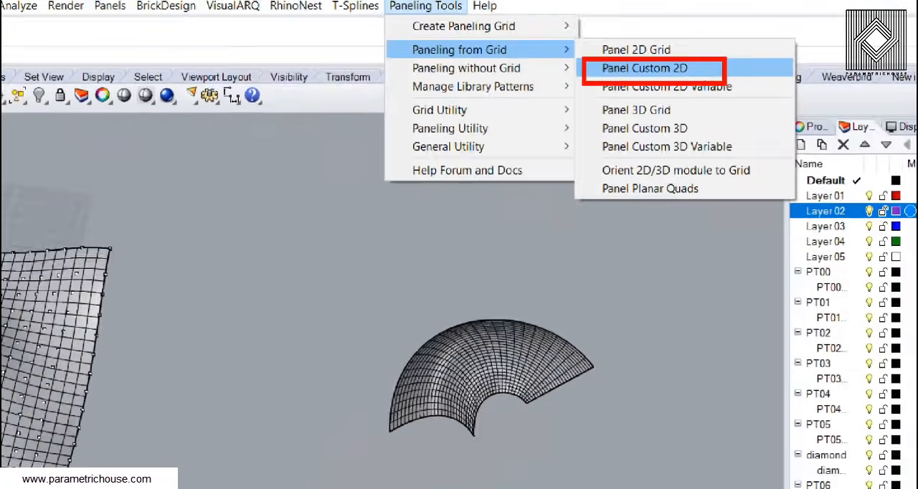
left_click(659, 57)
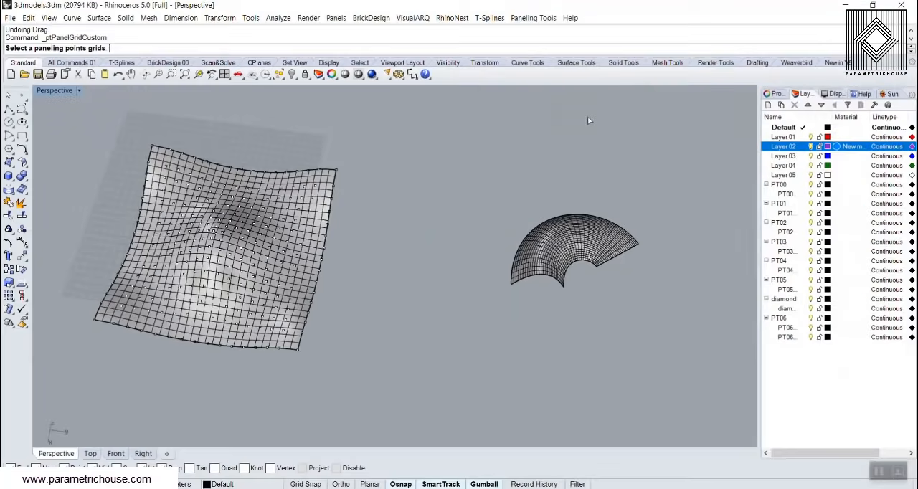
right_click_drag(289, 278, 313, 265)
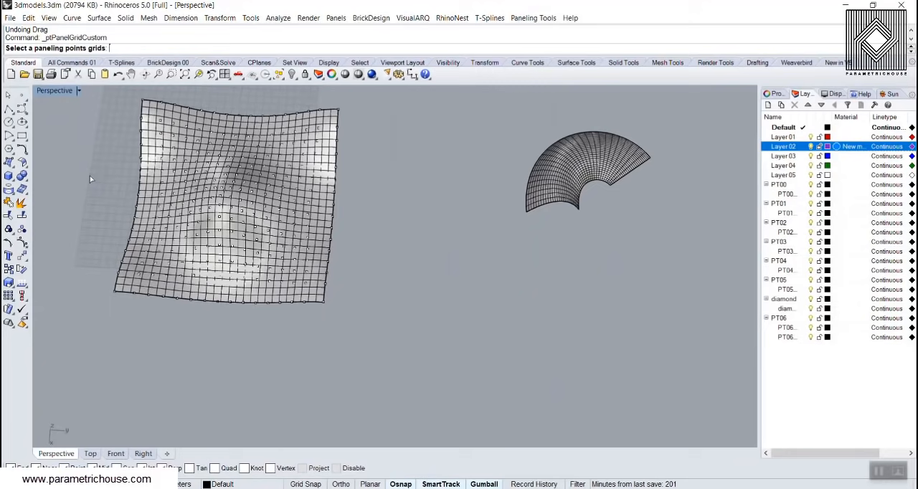
Draw a roughly square rectangle by two corners in the empty space beside the freeform surface
left_click(22, 135)
left_click(372, 251)
left_click(441, 323)
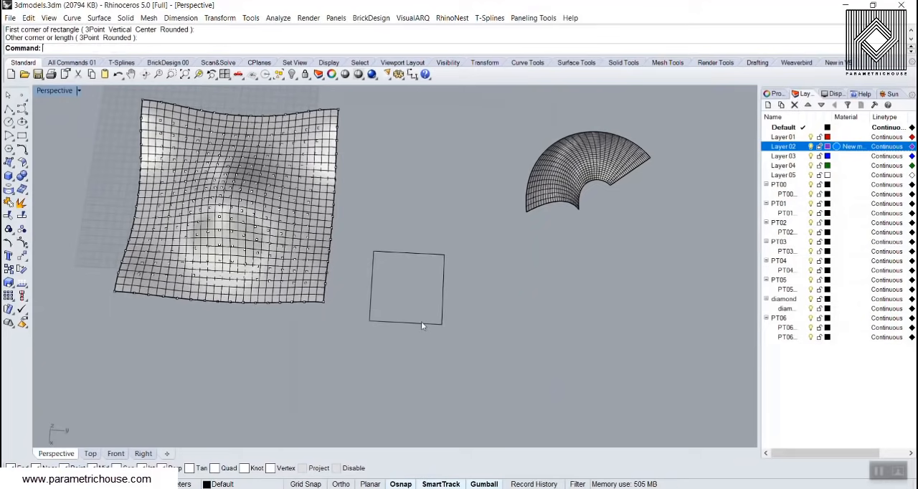
Duplicate the square in place and scale the copy down about its centre to form a smaller inner square
left_click(420, 323)
key("ctrl+c")
key("ctrl+v")
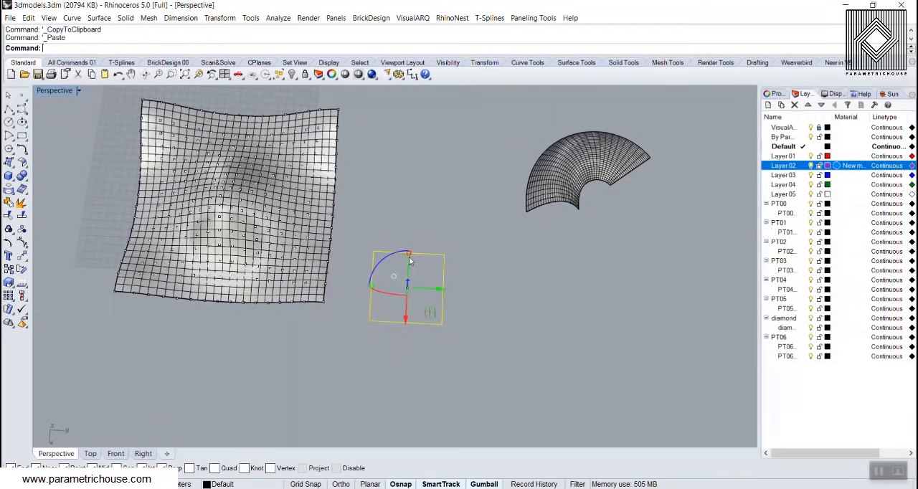
left_click_drag(410, 261, 409, 264)
key("ctrl+z")
left_click(481, 263)
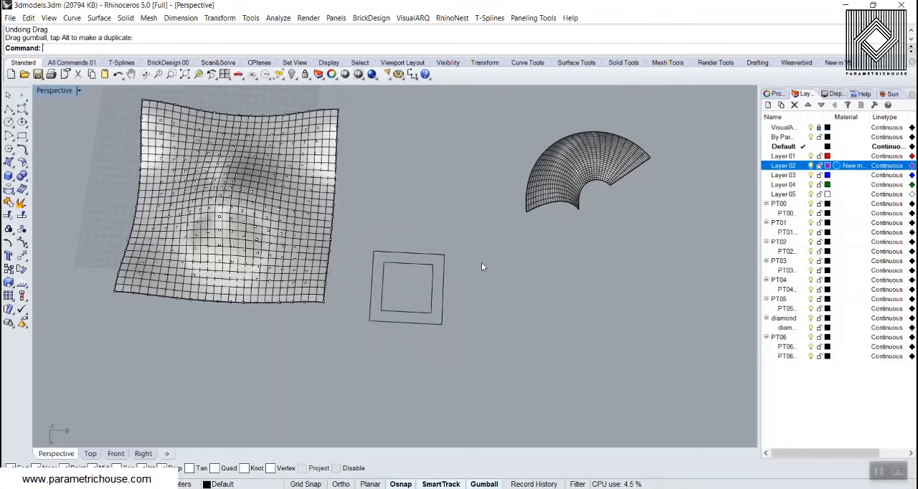
Start a Panel Custom 2D paneling and use the variable grid points on the freeform surface as its paneling grid
right_click_drag(481, 266, 206, 198)
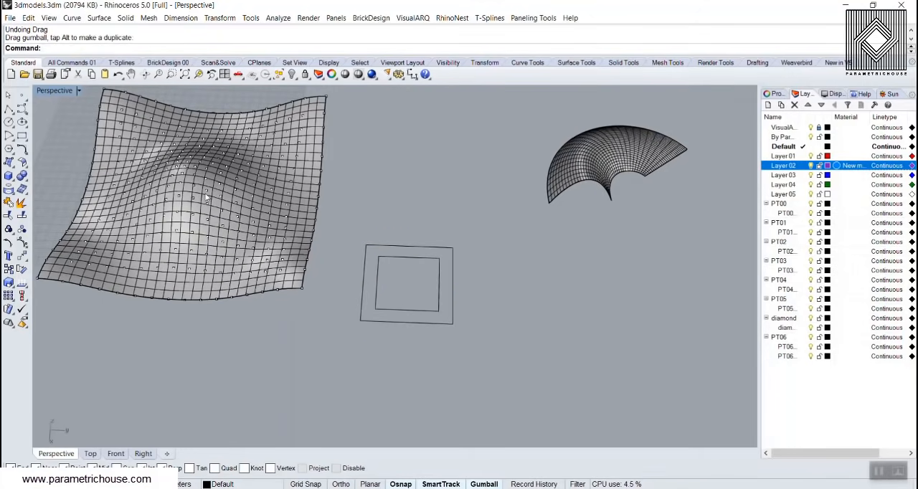
left_click(532, 18)
mouse_move(557, 47)
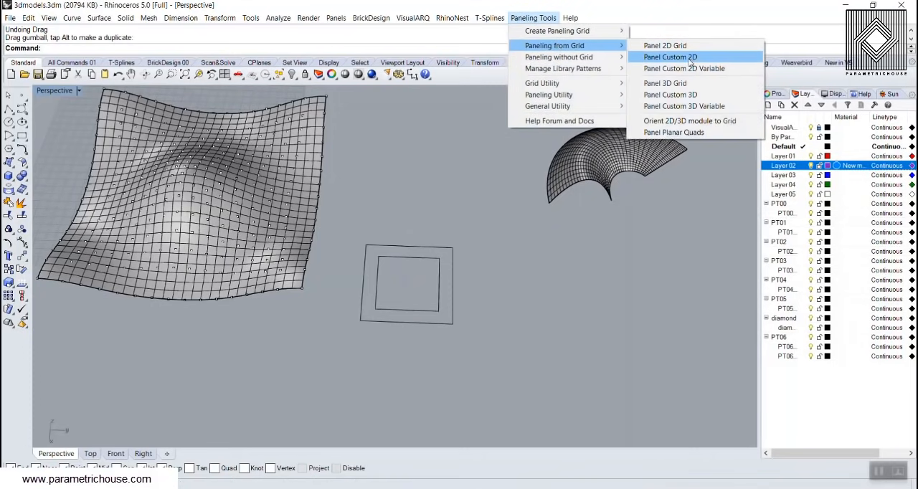
left_click(669, 57)
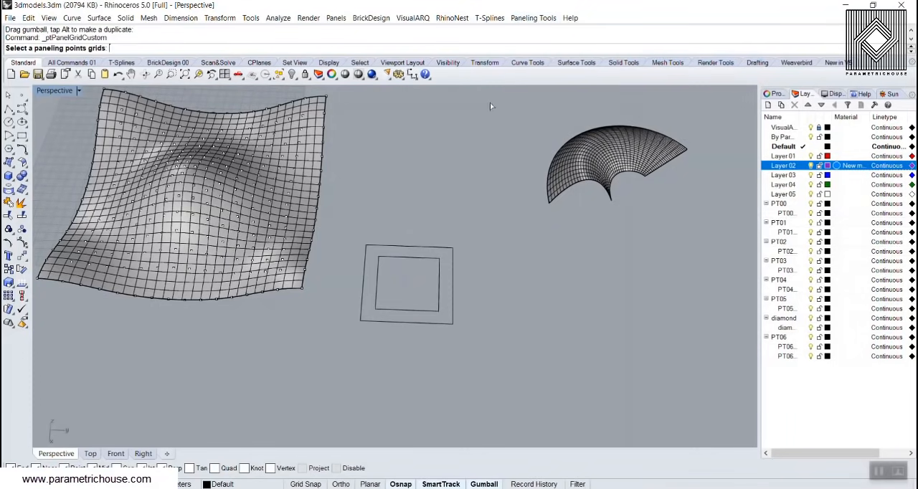
left_click(186, 156)
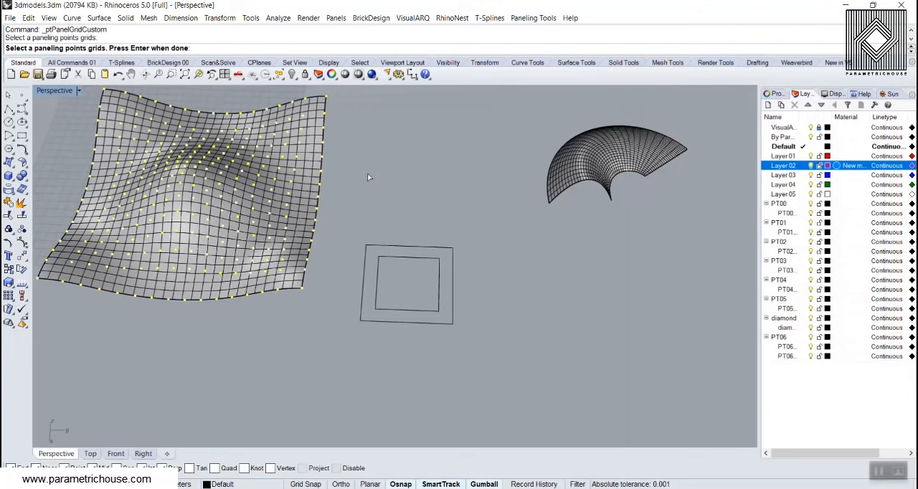
key("Return")
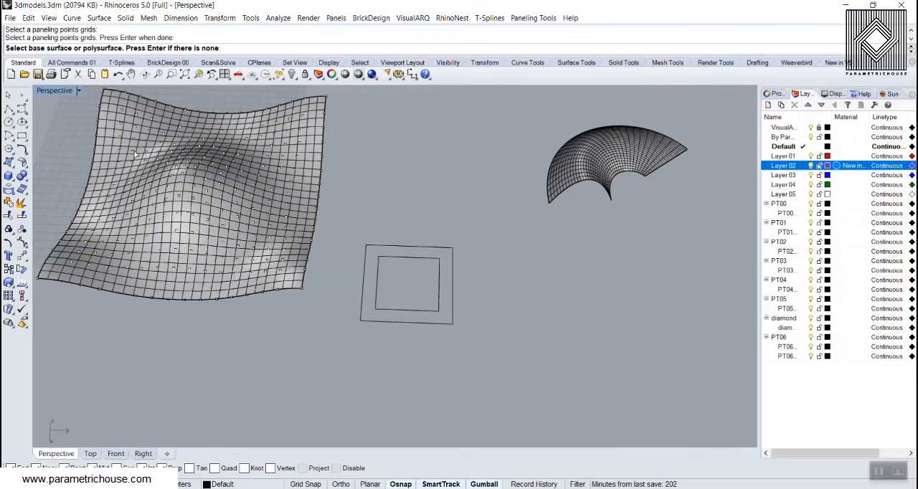
key("Return")
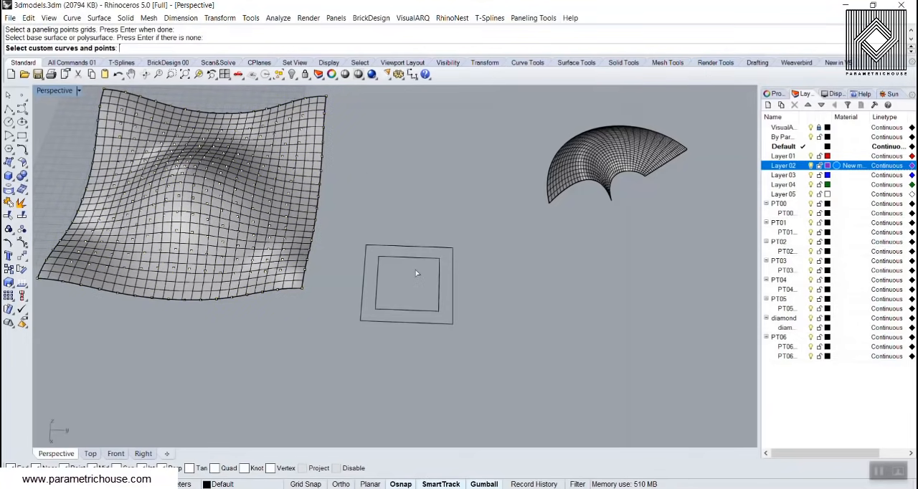
Use both nested squares as the custom pattern curves and examine how the pattern module repeats in the preview
left_click_drag(413, 290, 375, 344)
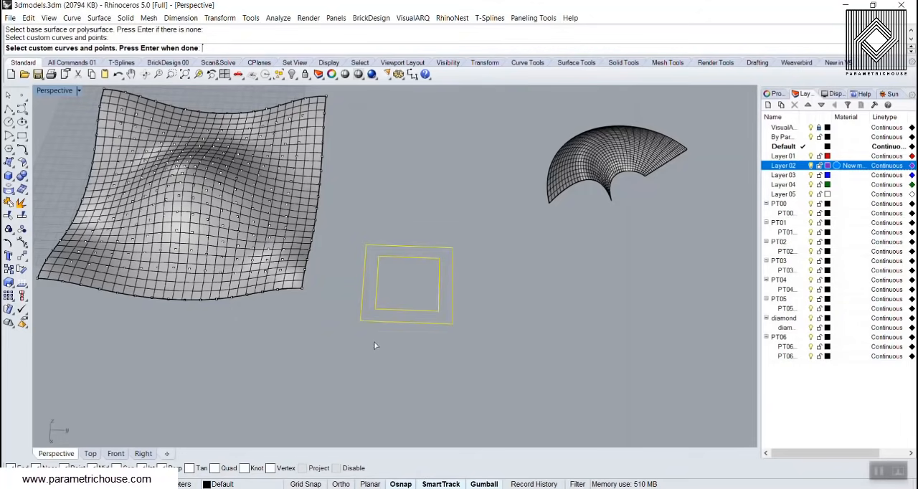
scroll(375, 346, "down", 3)
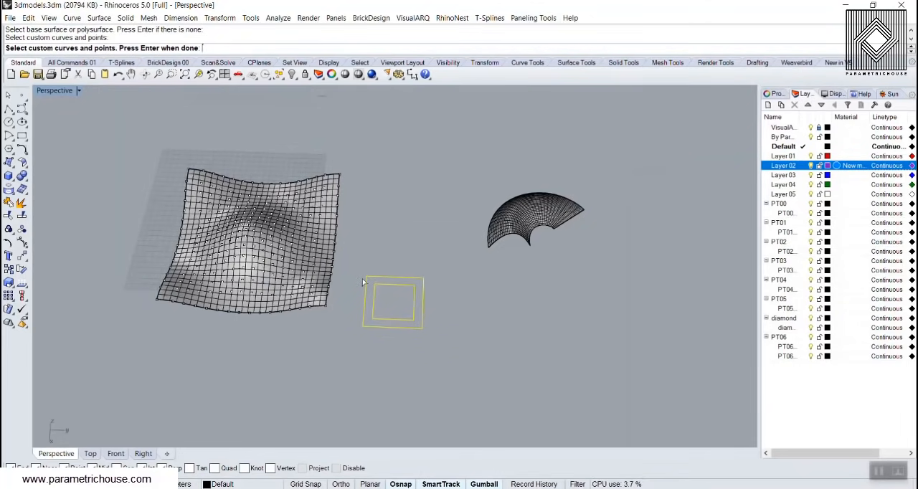
key("Return")
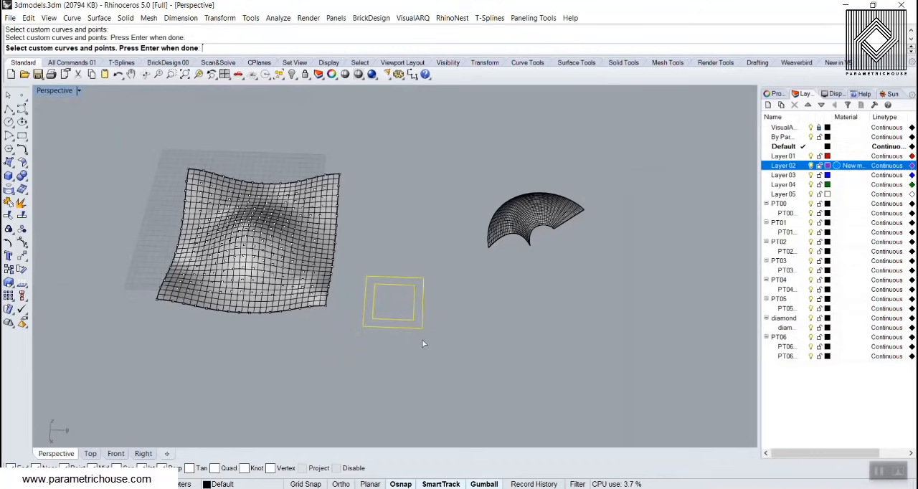
scroll(452, 339, "up", 3)
right_click_drag(452, 340, 539, 298)
scroll(536, 295, "up", 2)
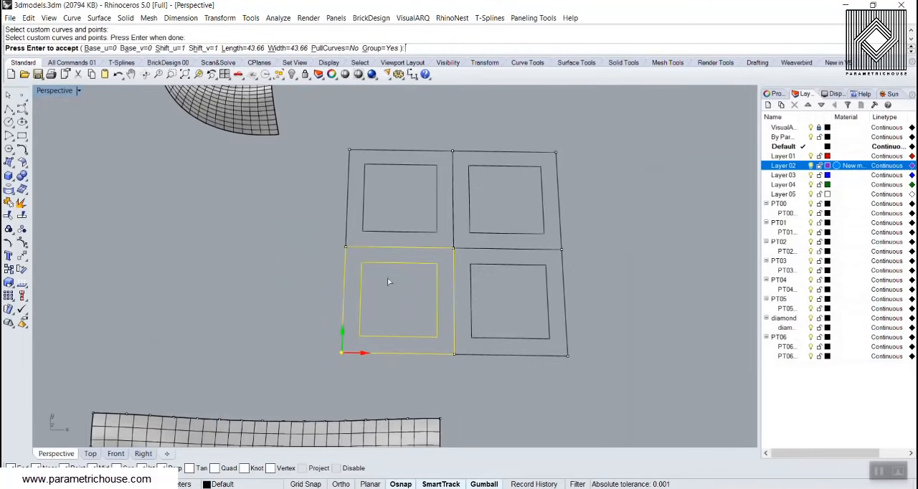
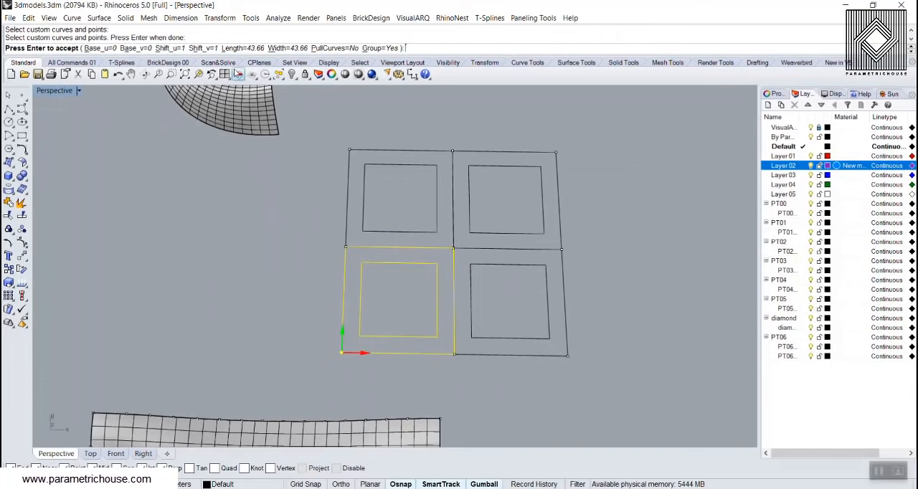
Try spacing the pattern modules apart by setting Shift_u and Shift_v to 3
left_click(175, 50)
type("3")
key("Return")
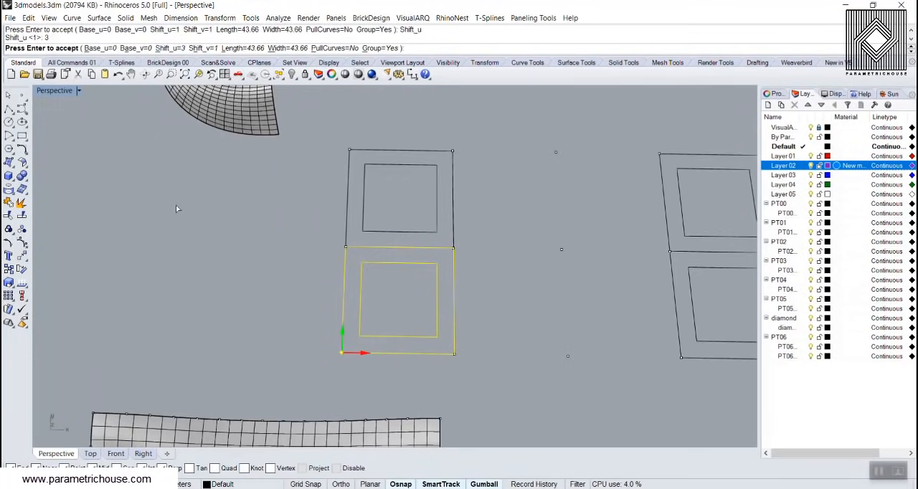
scroll(176, 208, "down", 2)
left_click(203, 49)
type("3")
key("Return")
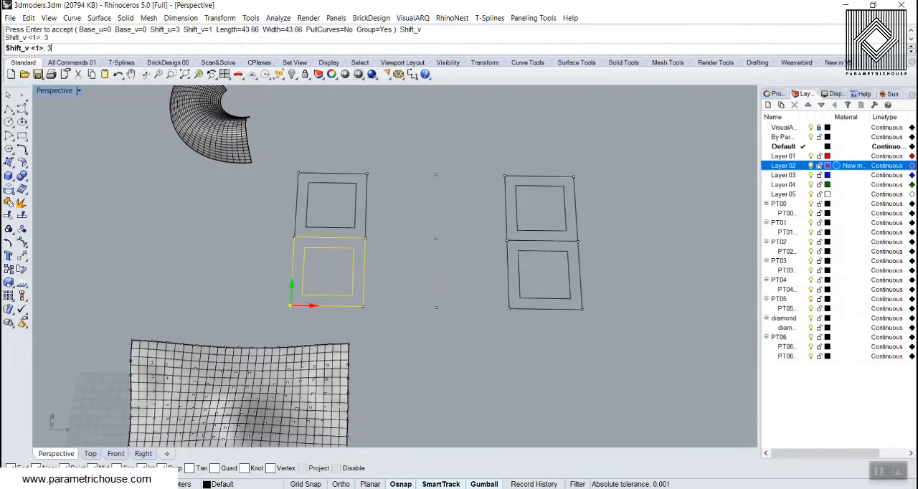
scroll(348, 213, "down", 3)
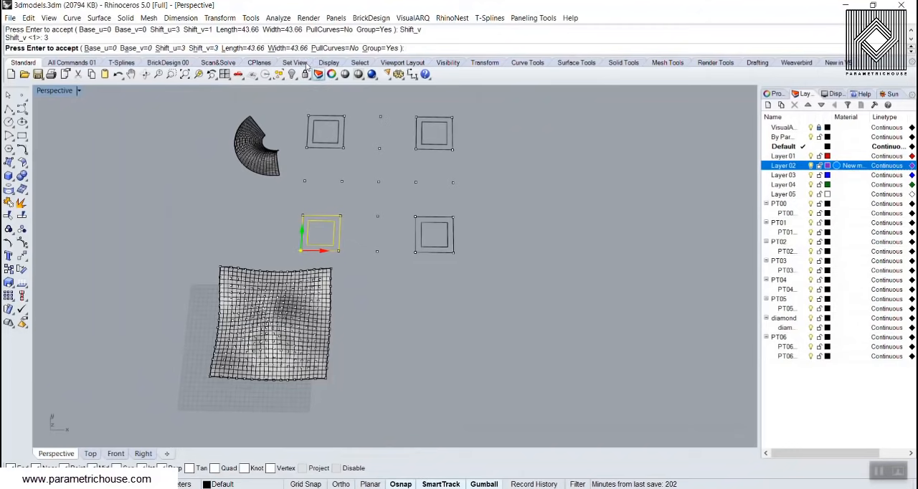
Set Shift_u and Shift_v to 1, turn on PullCurves, and generate the custom paneling on the freeform surface
left_click(163, 48)
type("1")
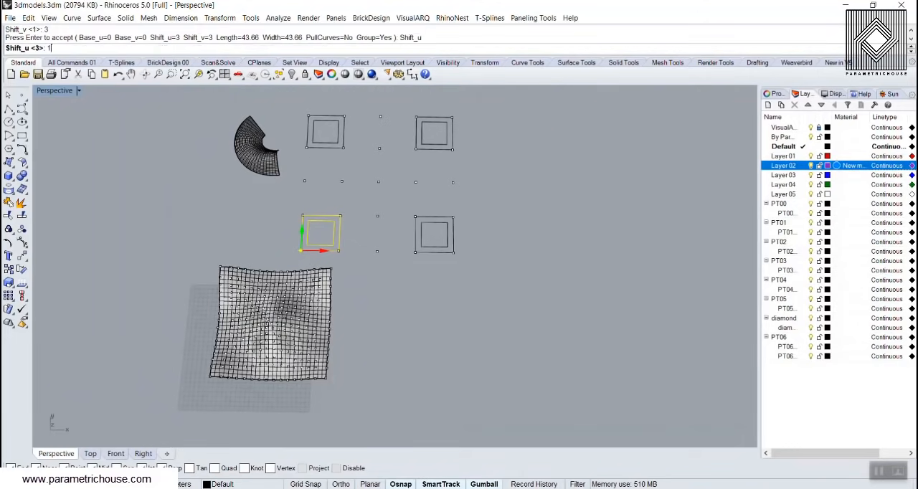
key("Return")
left_click(206, 48)
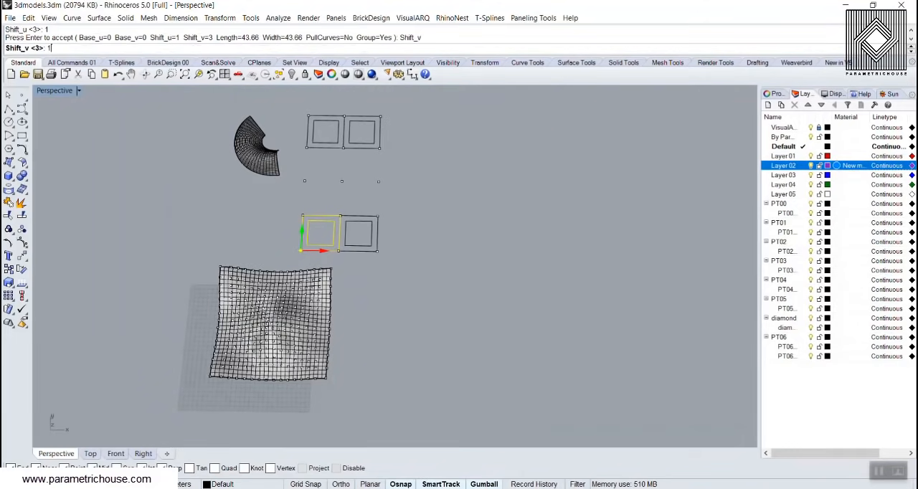
type("1")
key("Return")
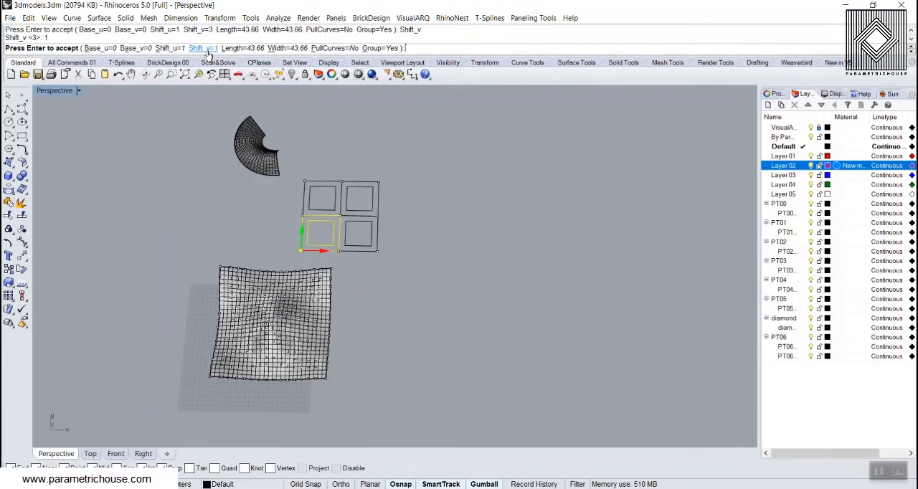
left_click(334, 48)
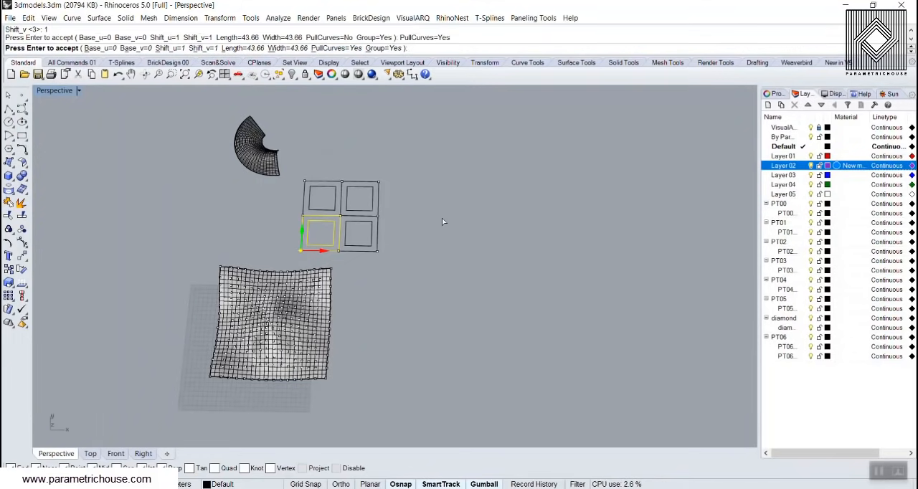
key("Return")
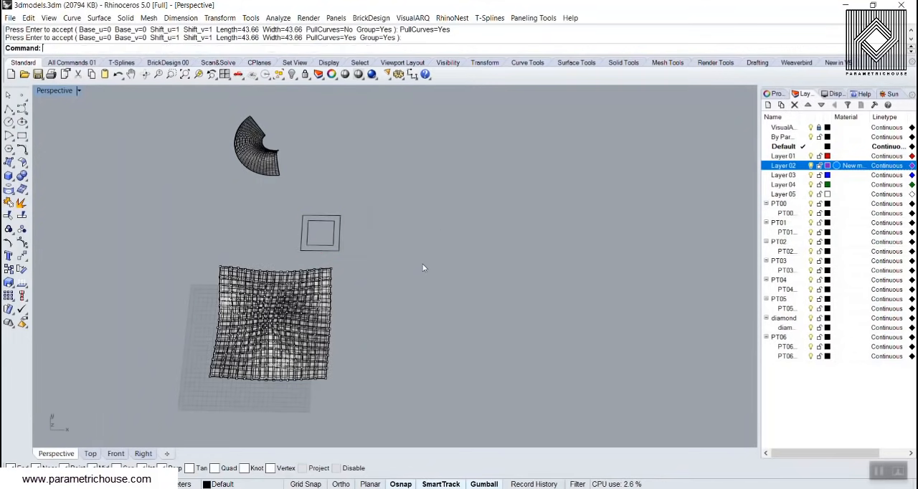
Move the group of generated panel curves off the freeform surface into the empty space beside it
right_click_drag(396, 342, 301, 287)
scroll(294, 186, "up", 9)
right_click_drag(297, 187, 269, 172)
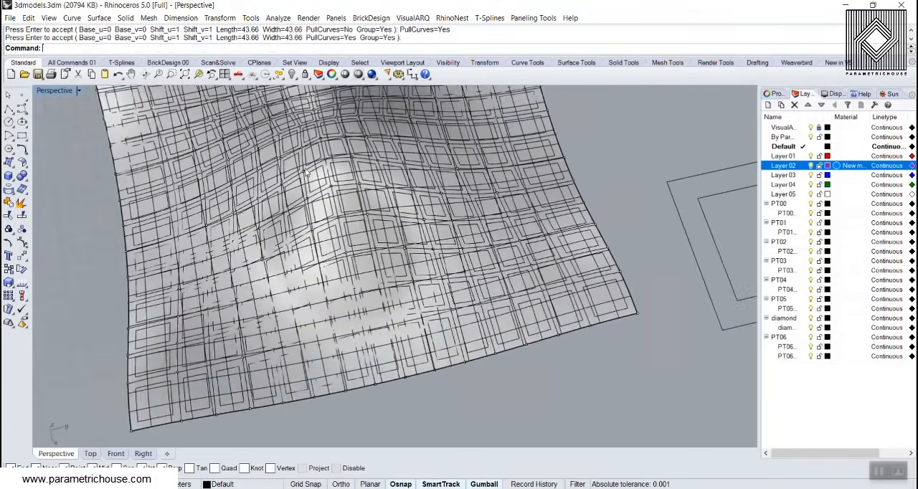
scroll(298, 184, "up", 3)
left_click(300, 185)
left_click(328, 217)
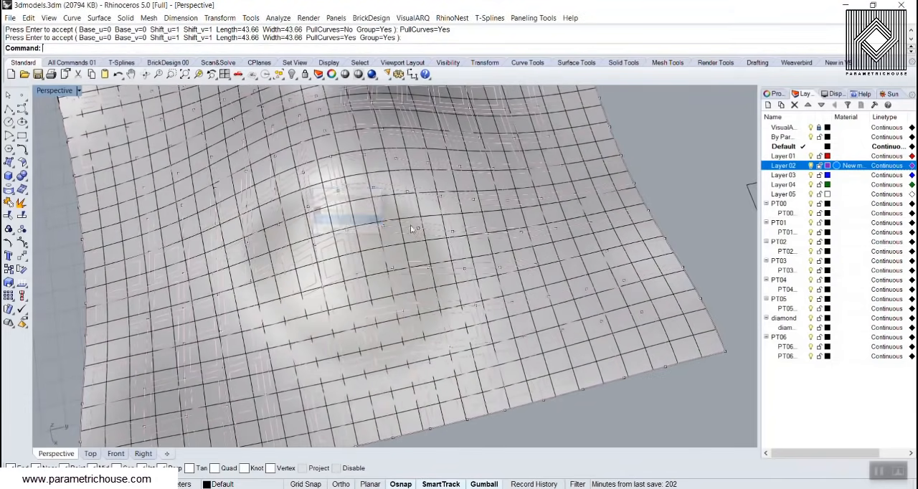
scroll(479, 251, "down", 6)
scroll(479, 251, "down", 2)
left_click_drag(485, 229, 329, 277)
key("Escape")
Examine the pulled nested-square pattern from several angles, especially along its outer edge and in the densest area
scroll(310, 283, "up", 8)
mouse_move(310, 283)
right_mouse_down()
mouse_move(303, 239)
mouse_move(276, 231)
mouse_move(283, 245)
mouse_move(227, 165)
right_mouse_up()
scroll(296, 231, "up", 5)
scroll(276, 231, "down", 7)
scroll(227, 165, "up", 8)
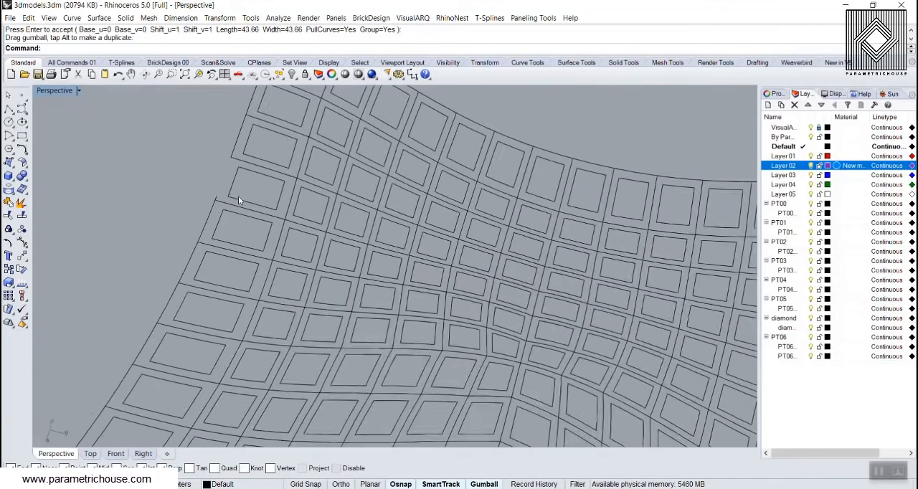
scroll(233, 162, "down", 3)
scroll(246, 162, "down", 5)
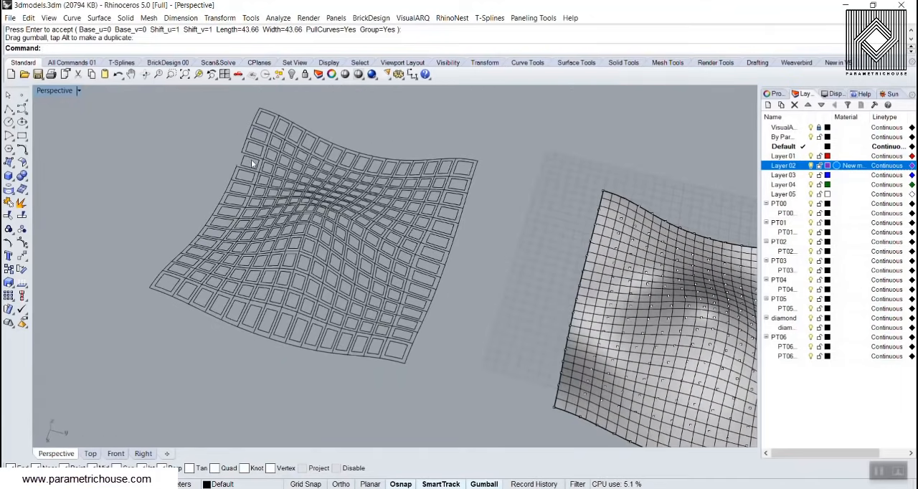
scroll(416, 190, "down", 1)
right_click_drag(341, 216, 355, 231)
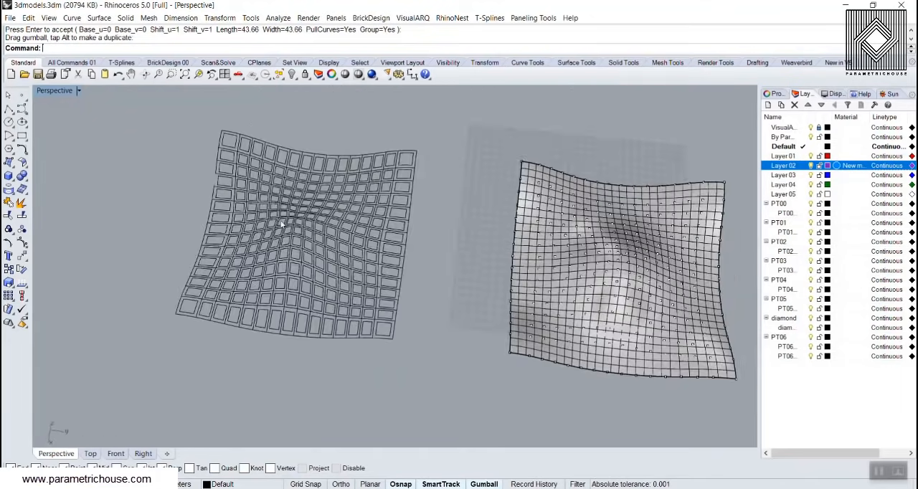
scroll(314, 244, "up", 5)
right_click_drag(278, 269, 257, 223)
scroll(256, 223, "down", 3)
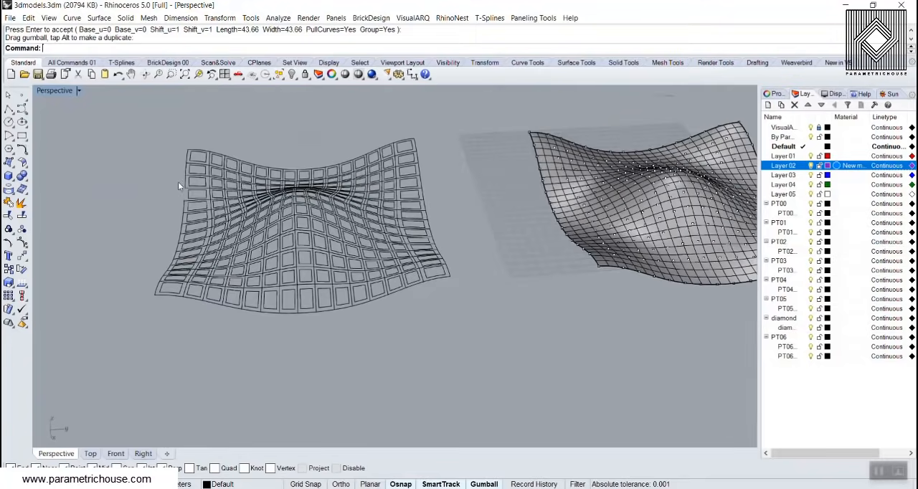
scroll(185, 182, "up", 4)
scroll(188, 206, "down", 7)
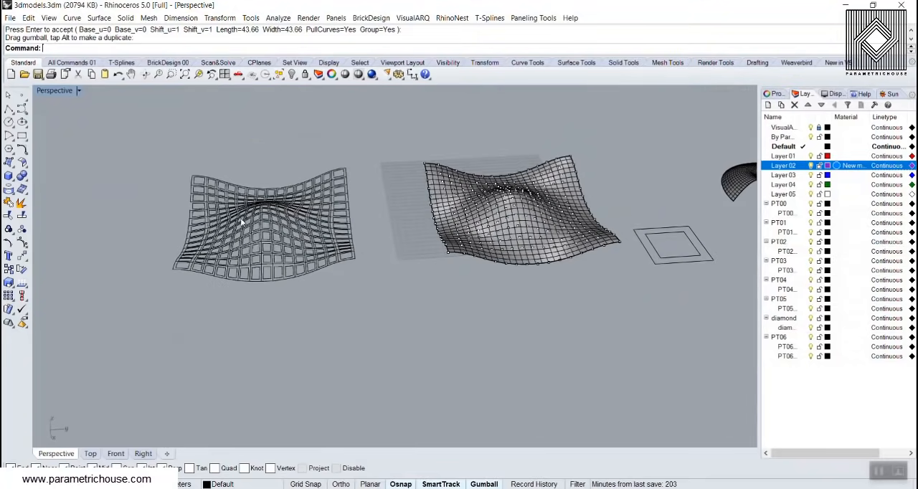
scroll(188, 206, "down", 1)
Start another Panel Custom 2D paneling with the variable grid points on the freeform surface as its grid
left_click(525, 18)
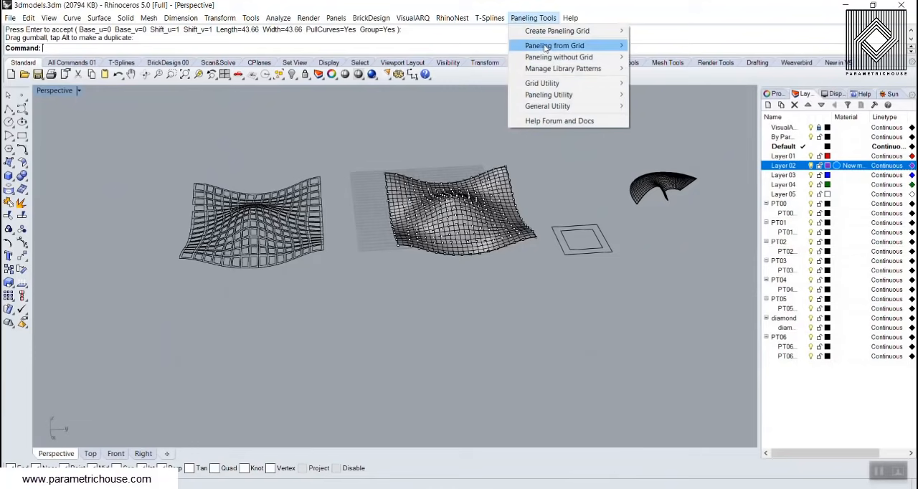
mouse_move(566, 46)
left_click(681, 58)
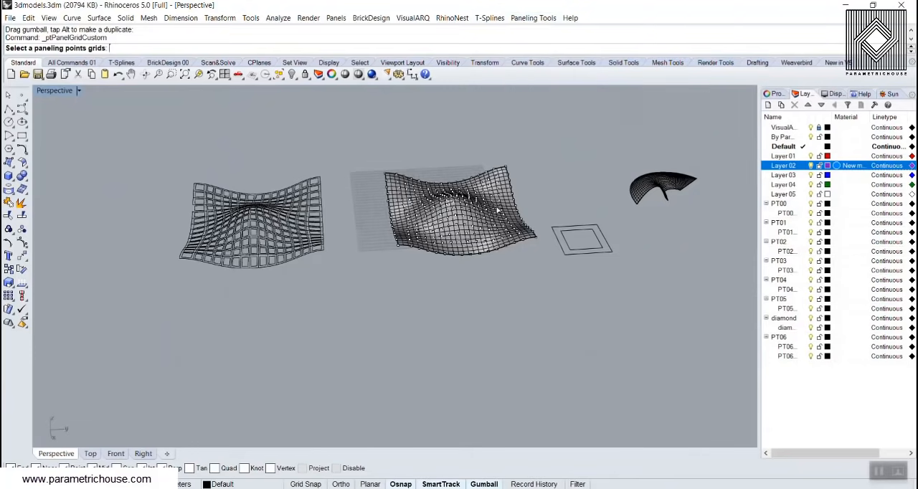
left_click(475, 200)
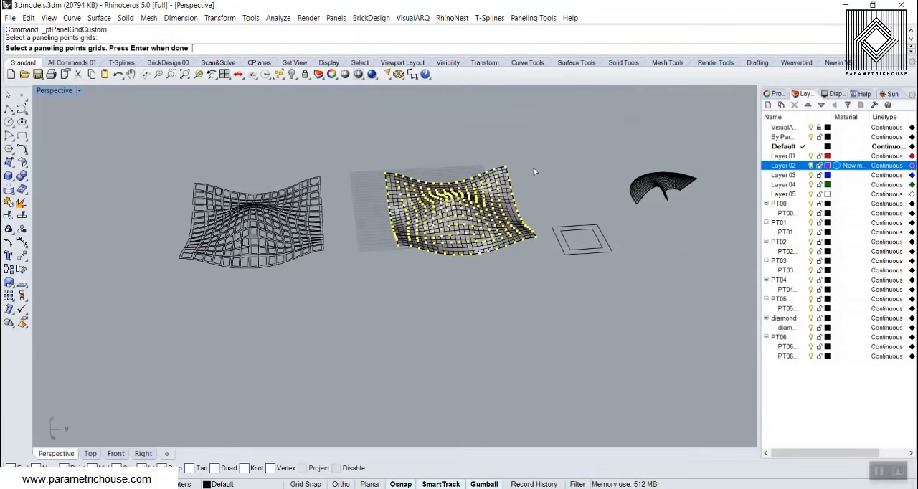
key("Return")
left_click(533, 167)
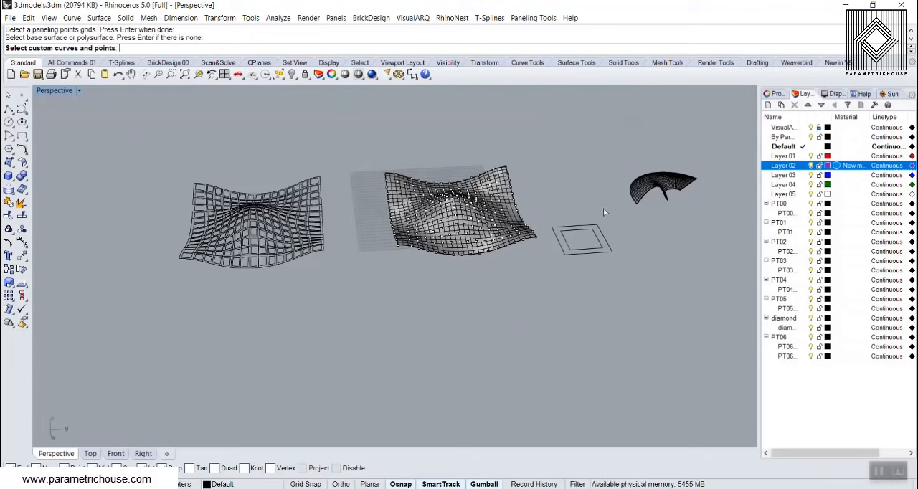
Use both nested squares as the pattern curves, turn off PullCurves, and generate the paneling
left_click(578, 252)
key("Return")
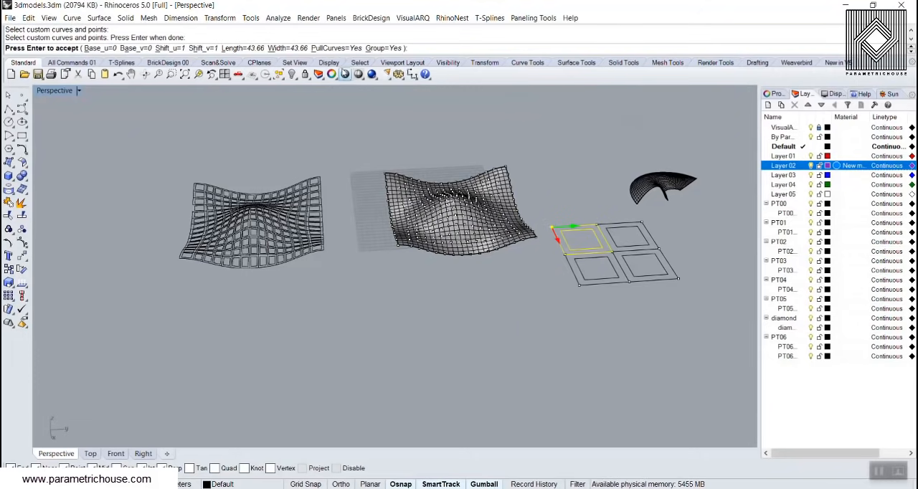
left_click(326, 48)
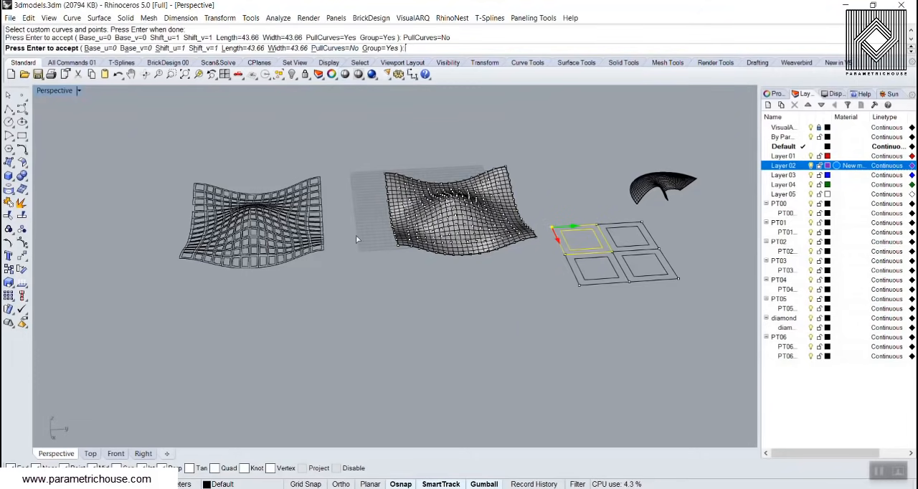
key("Return")
Move the group of unpulled panel curves off the surface beside the first pattern and compare their facing edges
scroll(362, 233, "up", 6)
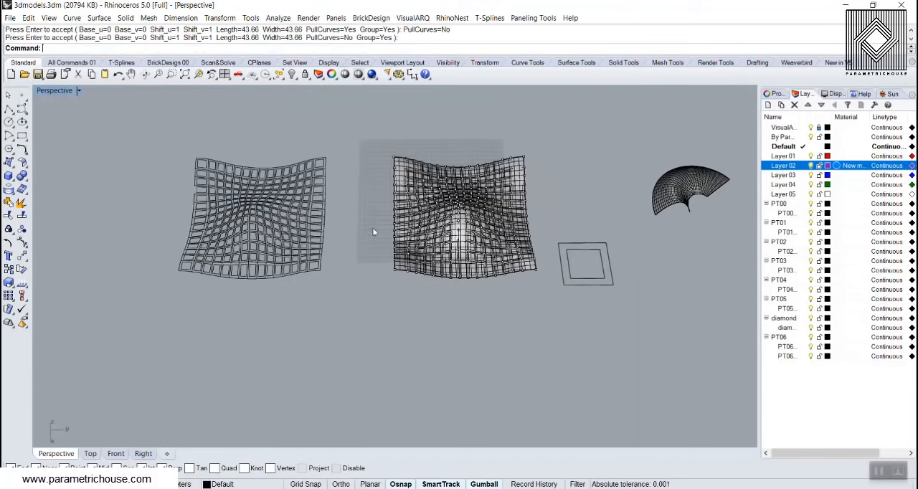
left_click(408, 184)
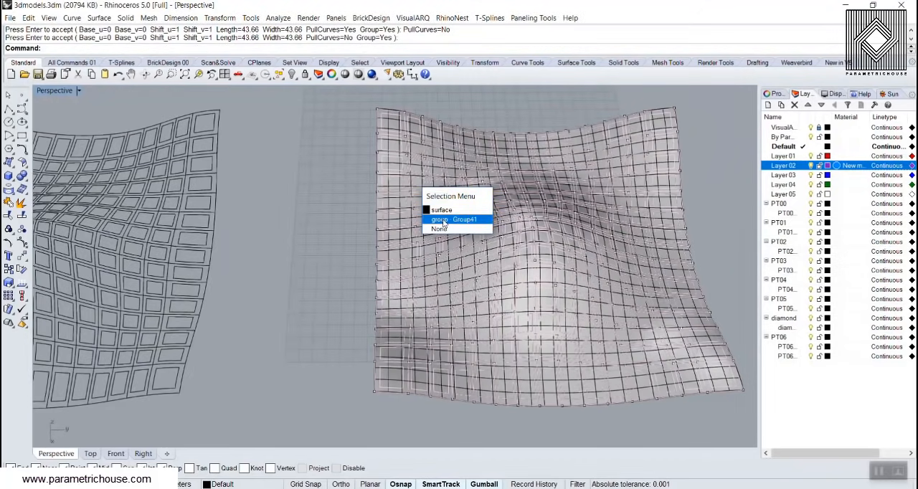
left_click(444, 213)
scroll(559, 244, "down", 6)
left_click_drag(571, 237, 339, 240)
left_click(330, 310)
scroll(307, 243, "up", 7)
scroll(305, 242, "up", 4)
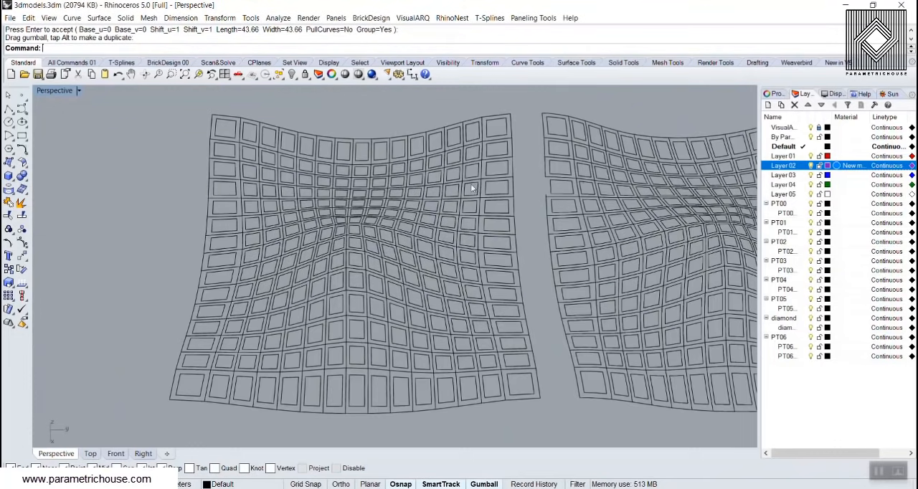
scroll(562, 201, "up", 8)
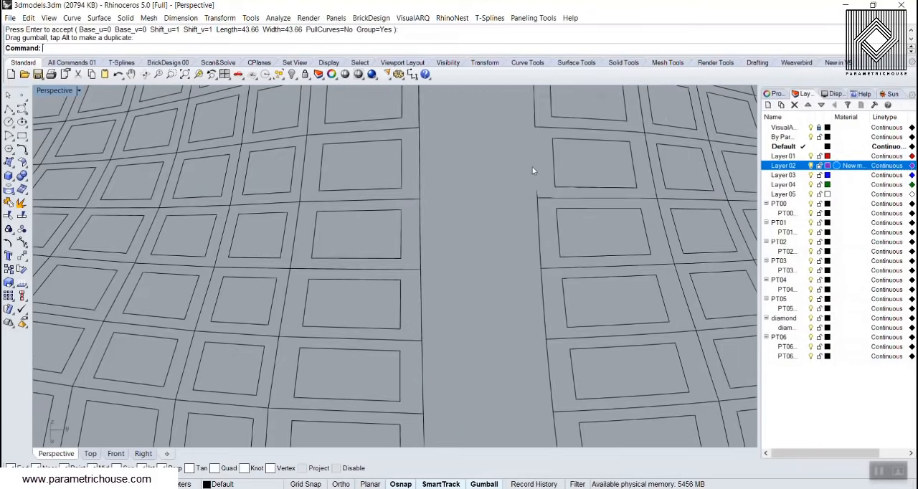
scroll(544, 197, "down", 10)
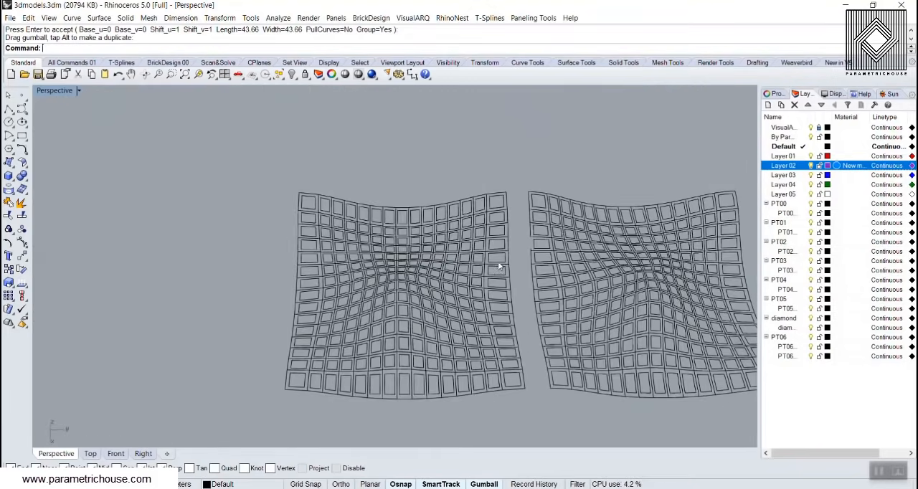
Extrude the unpulled group of panel curves a short distance straight up into thin walls
mouse_move(392, 287)
right_mouse_down()
mouse_move(351, 288)
mouse_move(369, 256)
mouse_move(375, 283)
right_mouse_up()
left_click(321, 308)
scroll(327, 308, "up", 5)
right_click_drag(350, 241, 382, 194)
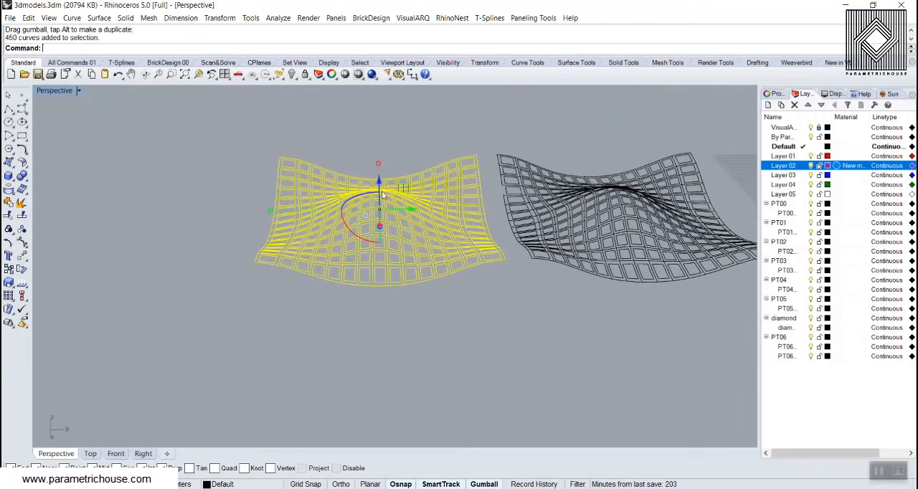
left_click_drag(379, 185, 393, 153)
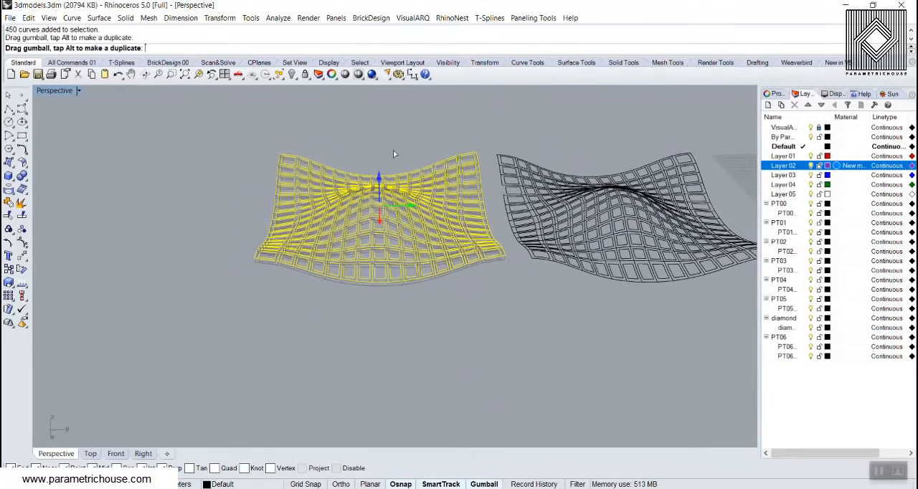
left_click(218, 213)
scroll(314, 256, "up", 2)
right_click_drag(288, 202, 449, 295)
scroll(295, 259, "up", 3)
scroll(418, 280, "down", 8)
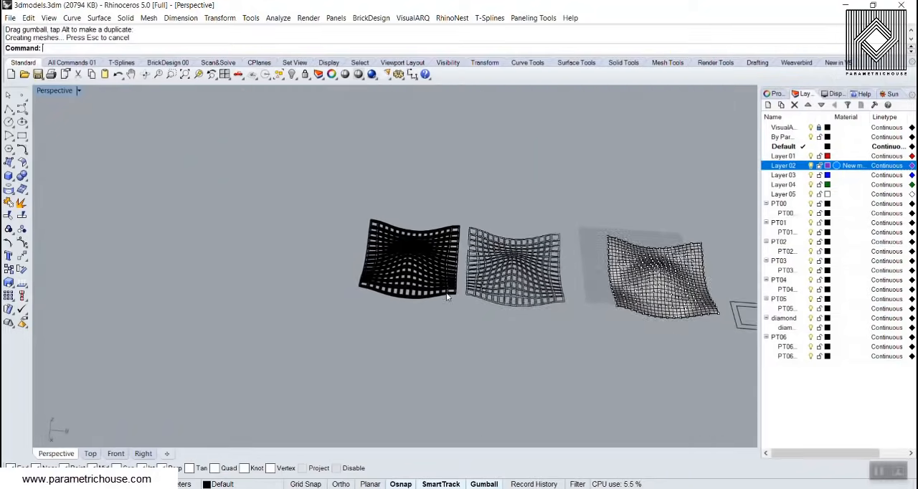
Delete the freeform surface with its grid, squares and panelings, and zoom to the remaining arched surface
scroll(388, 285, "down", 4)
scroll(387, 285, "down", 4)
left_click_drag(436, 321, 340, 334)
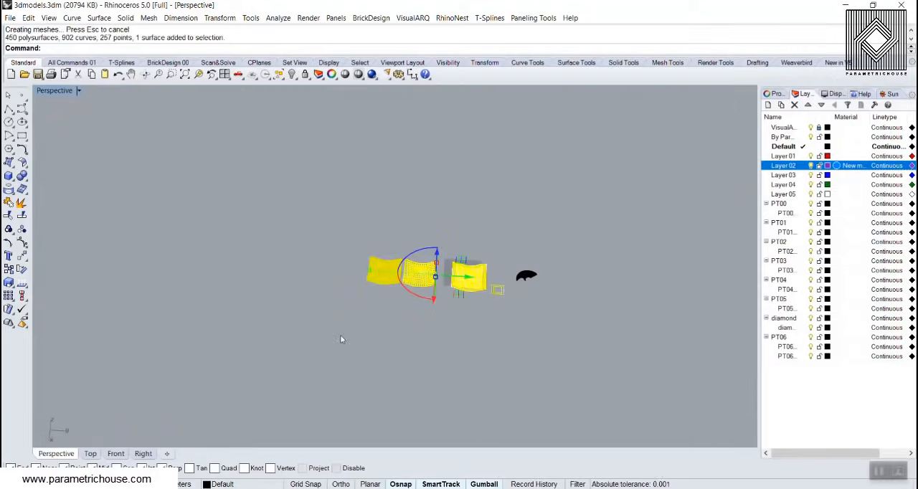
key("Delete")
scroll(525, 276, "up", 10)
left_click(536, 277)
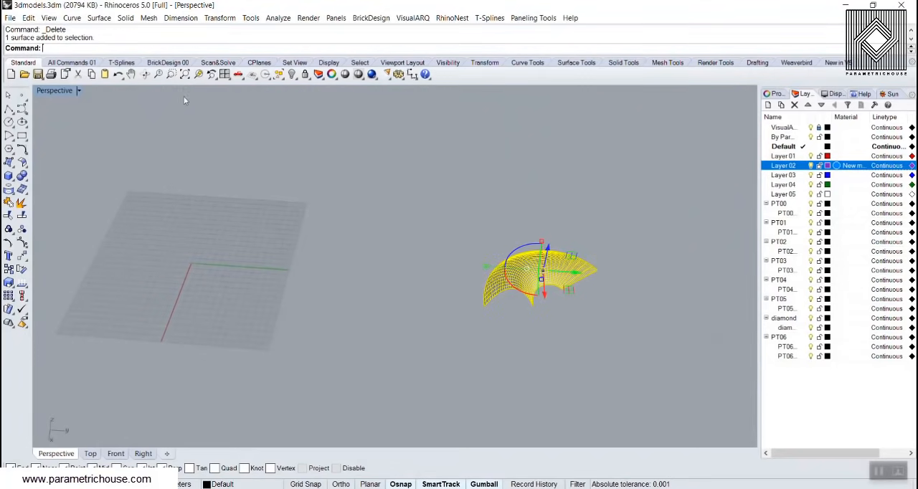
left_click(198, 74)
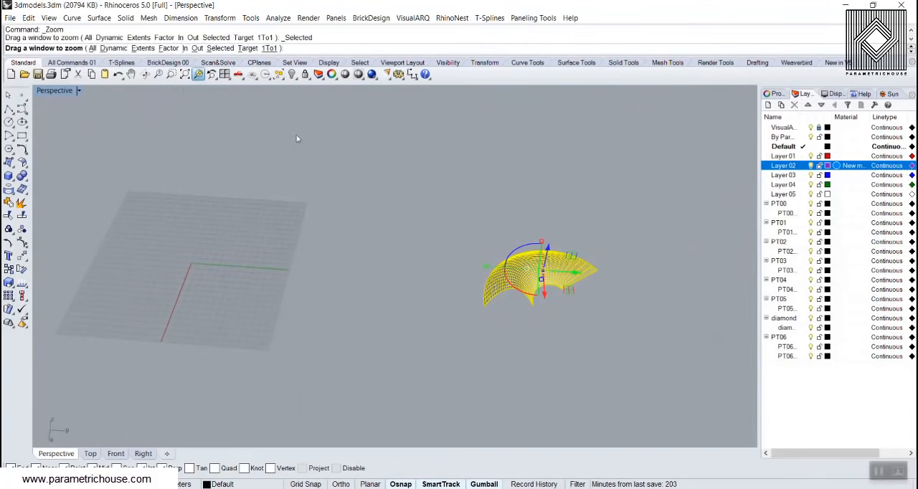
key("Escape")
scroll(270, 241, "down", 2)
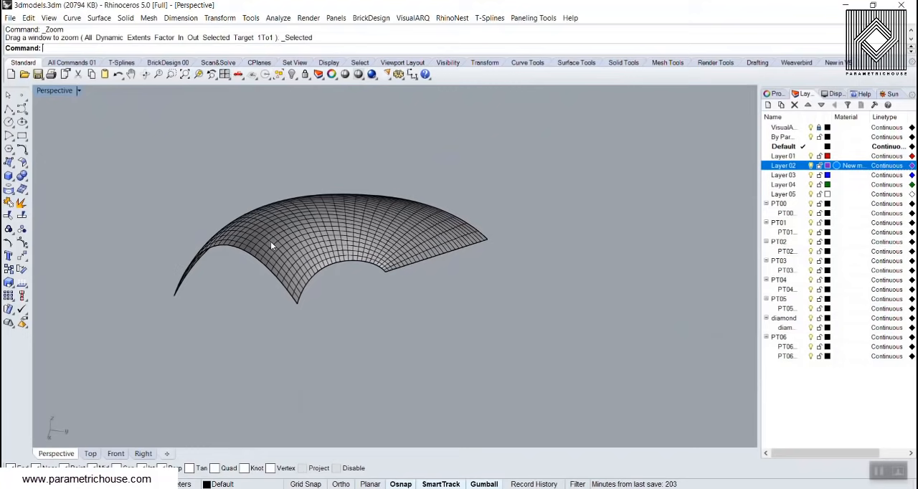
left_click(532, 18)
mouse_move(591, 47)
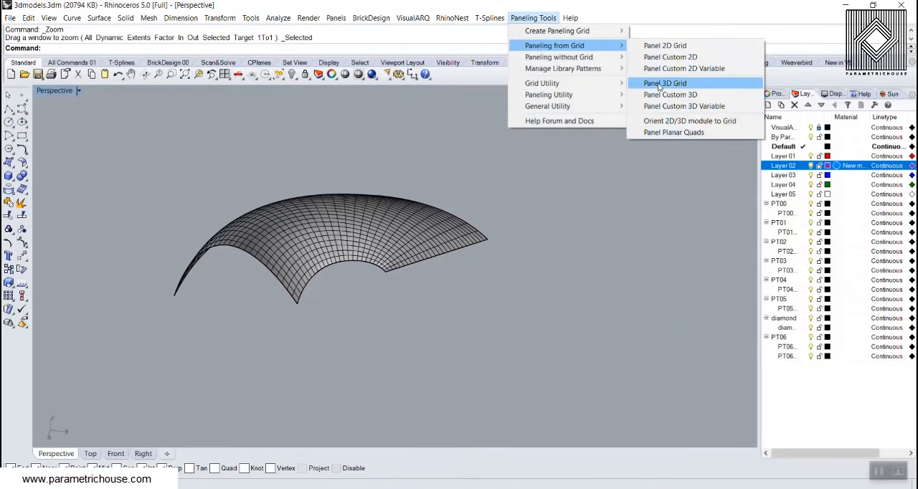
left_click(347, 247)
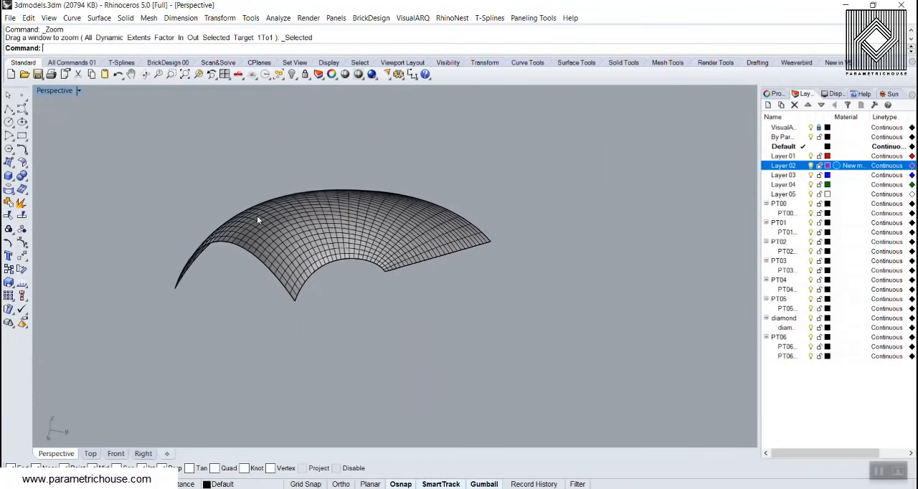
scroll(257, 215, "up", 7)
right_click_drag(208, 281, 345, 261)
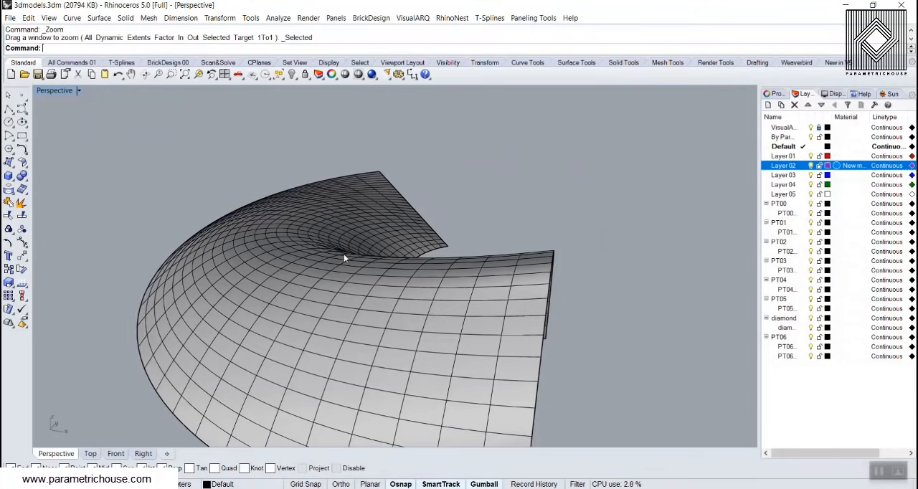
right_click_drag(475, 268, 422, 244)
left_click(422, 244)
type("Of")
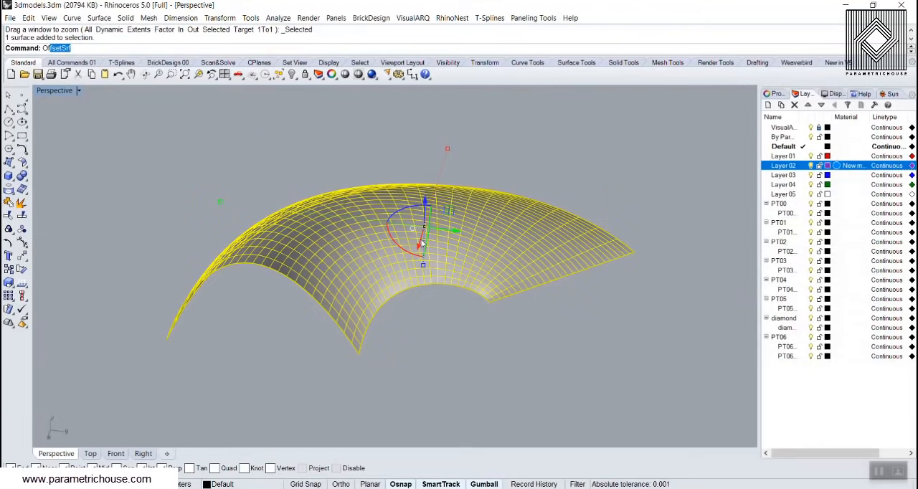
key("Escape")
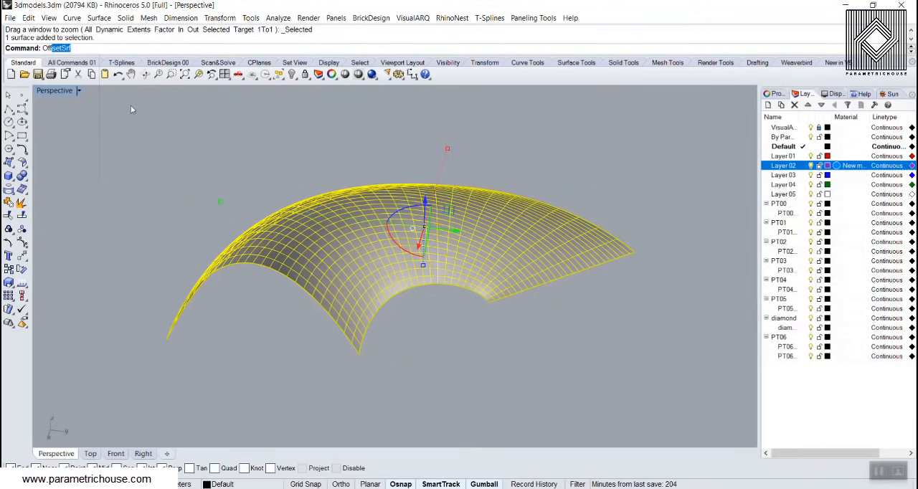
key("Escape")
type("va")
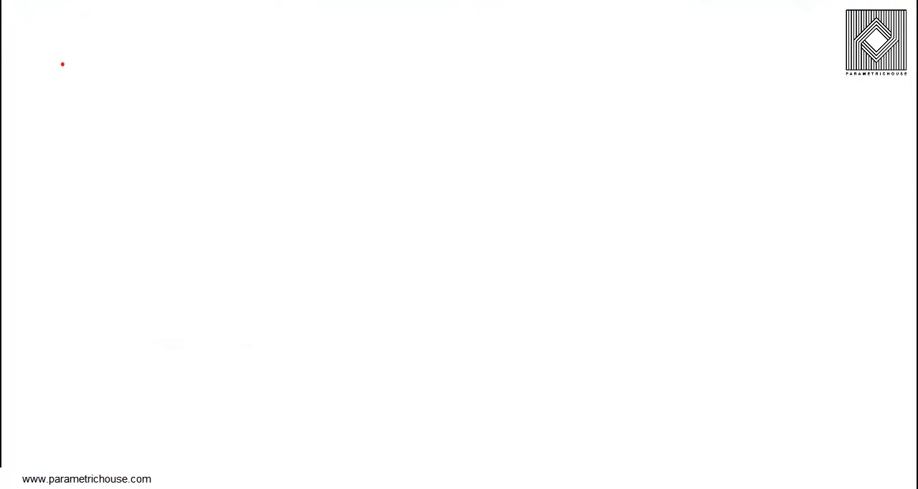
mouse_move(653, 115)
left_mouse_down()
mouse_move(352, 148)
mouse_move(140, 187)
left_mouse_up()
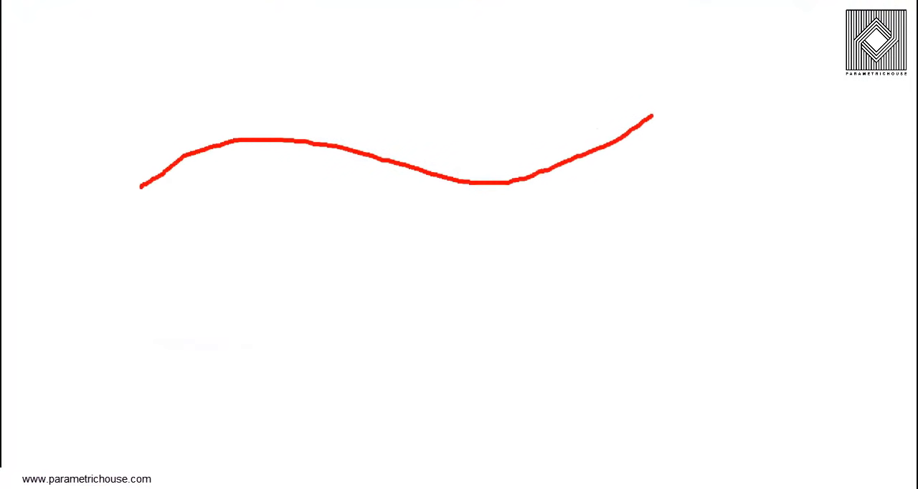
left_click_drag(146, 227, 342, 262)
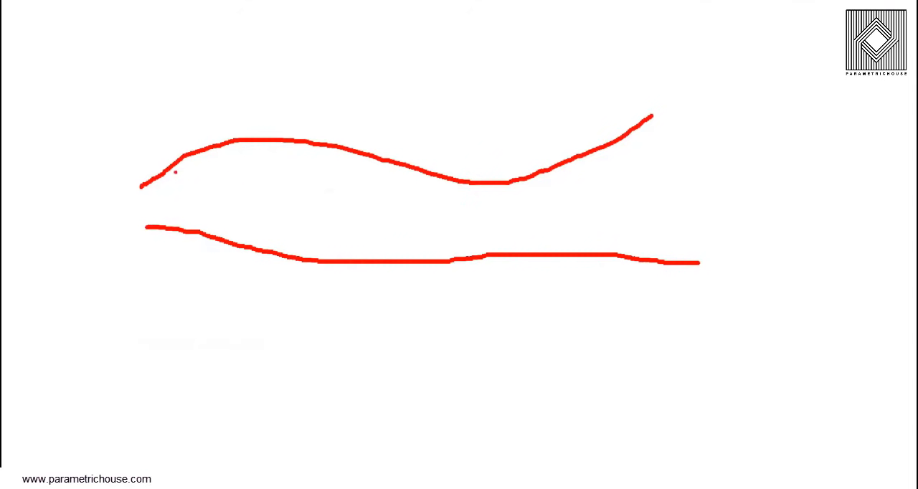
left_click_drag(163, 149, 192, 121)
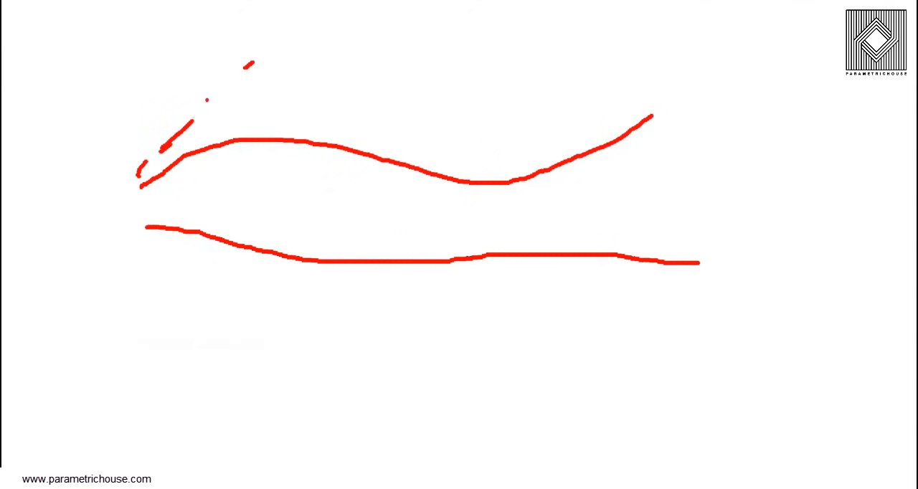
left_click_drag(214, 94, 241, 72)
left_click_drag(280, 48, 320, 17)
left_click_drag(369, 32, 553, 48)
left_click_drag(601, 43, 640, 23)
left_click_drag(744, 3, 714, 51)
left_click_drag(687, 77, 674, 95)
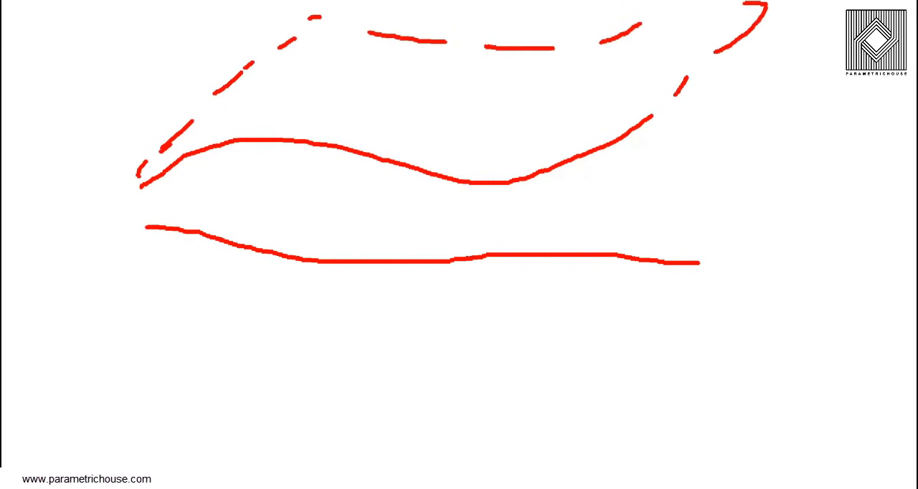
left_click(707, 246)
left_click_drag(719, 220, 741, 182)
left_click_drag(748, 162, 768, 109)
left_click(775, 100)
left_click_drag(760, 100, 720, 100)
left_click_drag(702, 100, 661, 100)
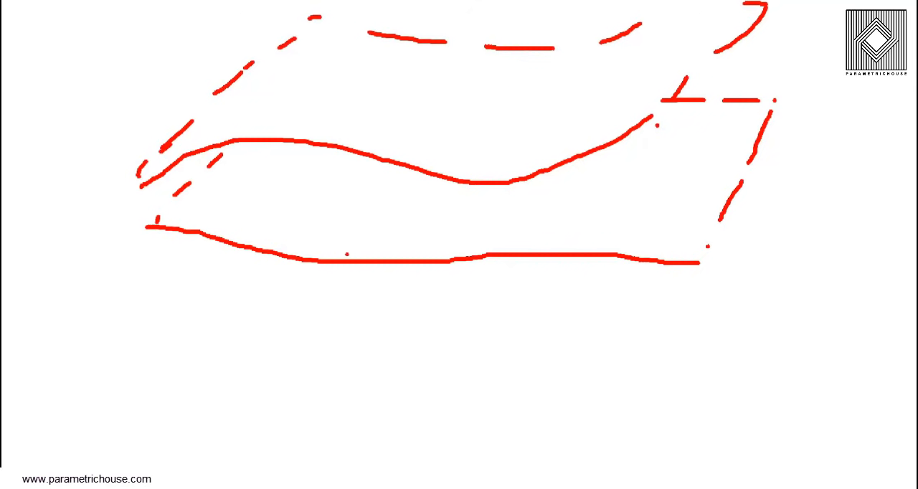
left_click_drag(347, 254, 358, 162)
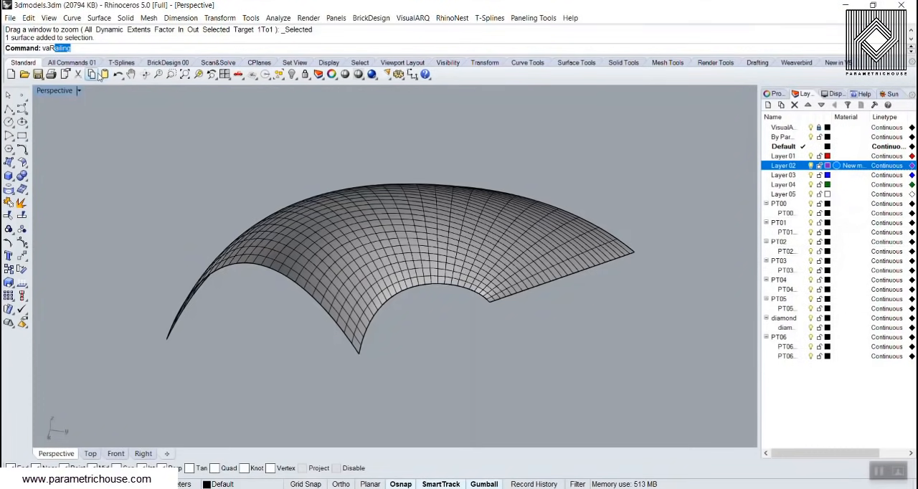
Start a VariableOffsetSrf of the arched surface and flip the offset to the outer side
type("r")
left_click(76, 51)
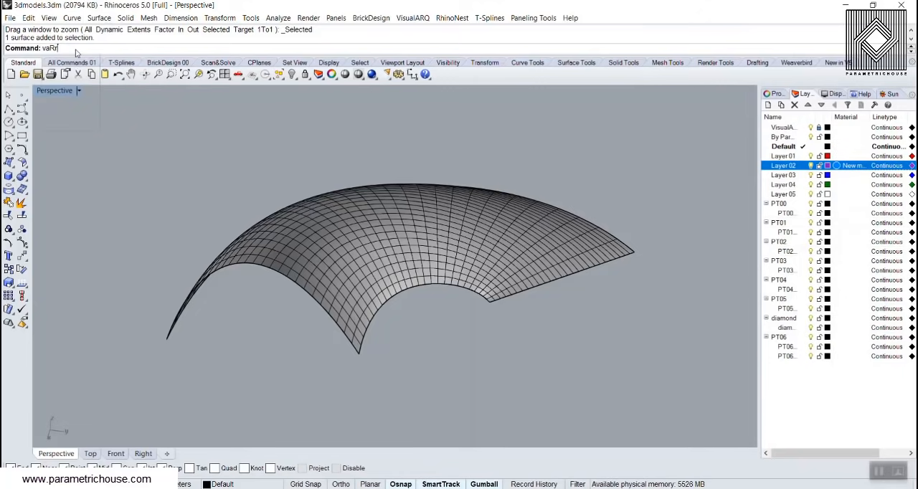
key("BackSpace")
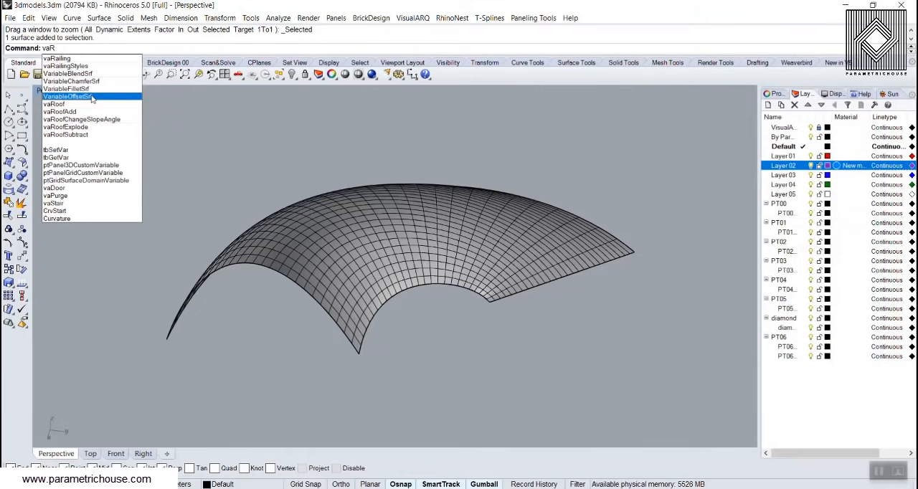
left_click(92, 99)
left_click(379, 263)
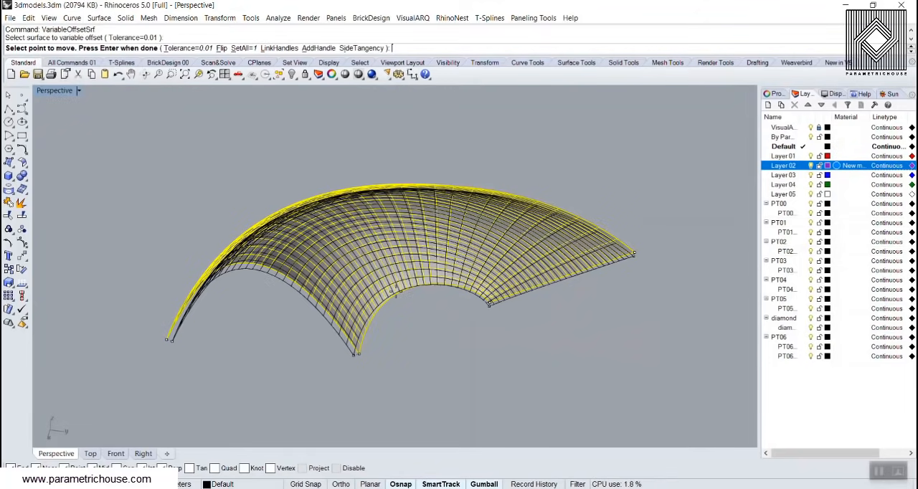
scroll(275, 321, "up", 4)
right_click_drag(275, 322, 430, 290)
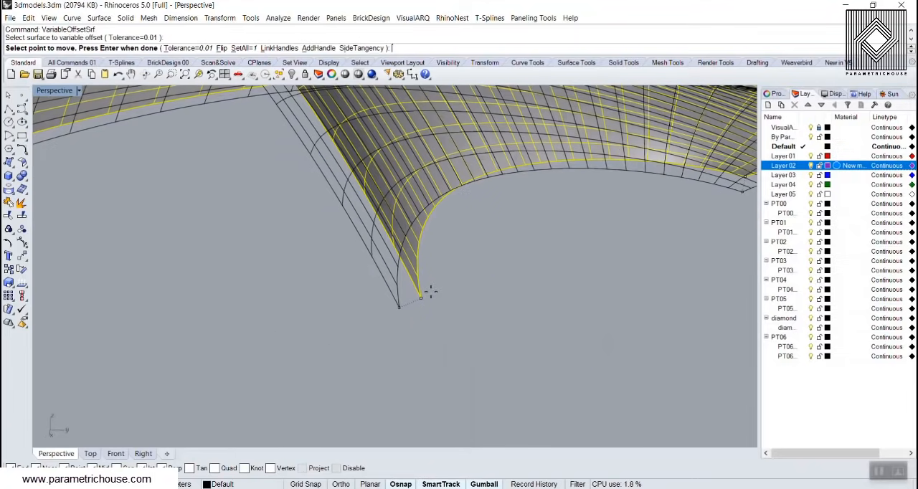
left_click(221, 48)
Pull the wide arch's outer foot handle out to about 9 units, raise the outer corner handle at the opposite end, and finish the variable offset
scroll(246, 282, "down", 8)
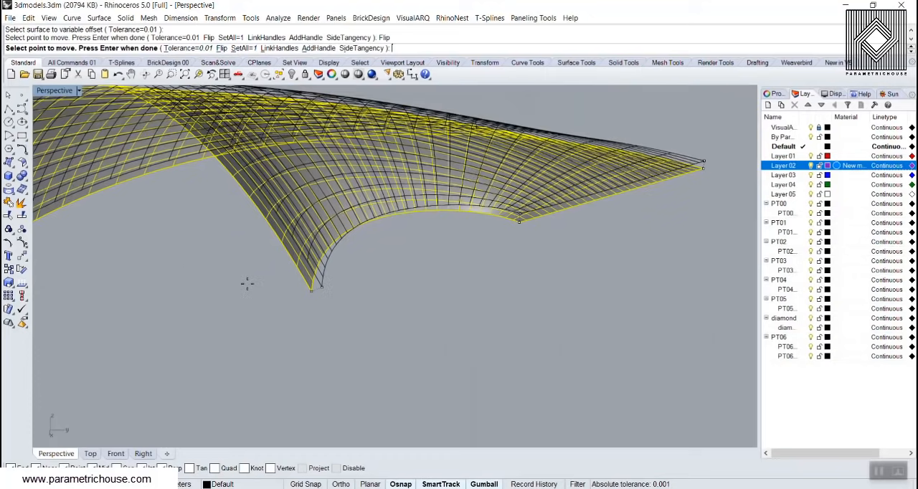
scroll(158, 316, "up", 4)
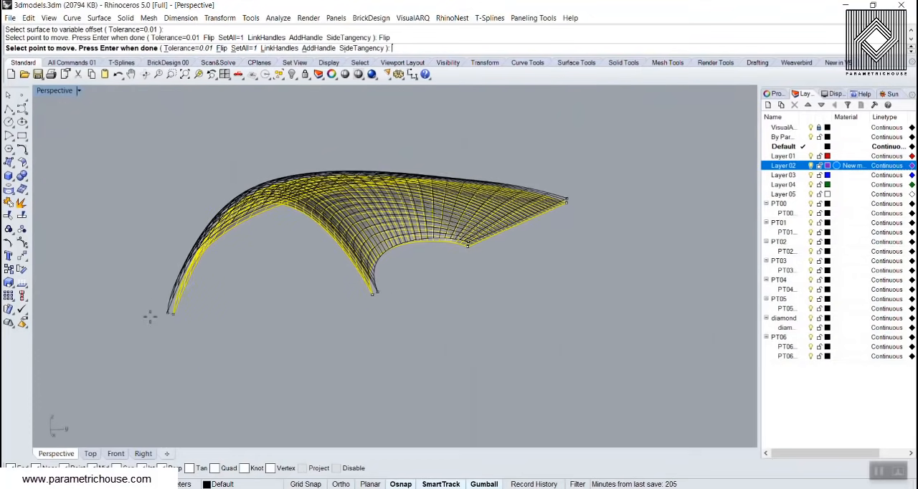
left_click(180, 308)
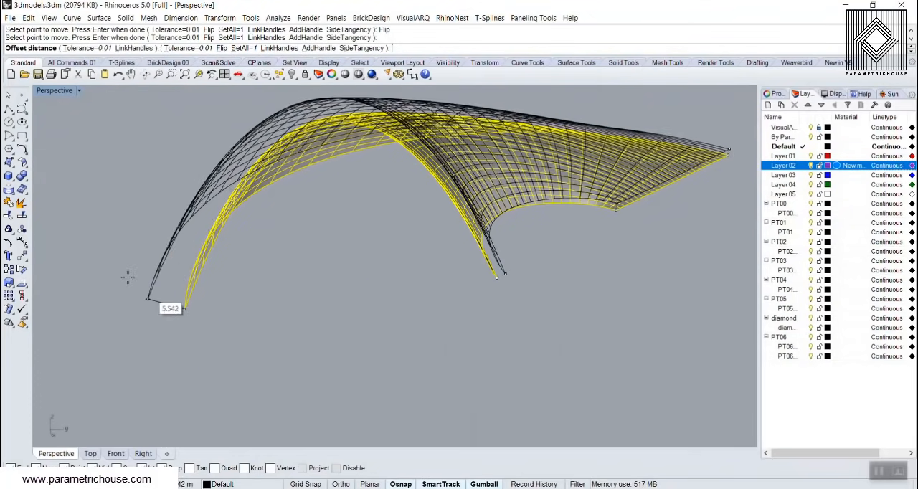
left_click(91, 258)
scroll(314, 301, "down", 7)
mouse_move(226, 285)
right_mouse_down()
mouse_move(183, 330)
mouse_move(242, 289)
right_mouse_up()
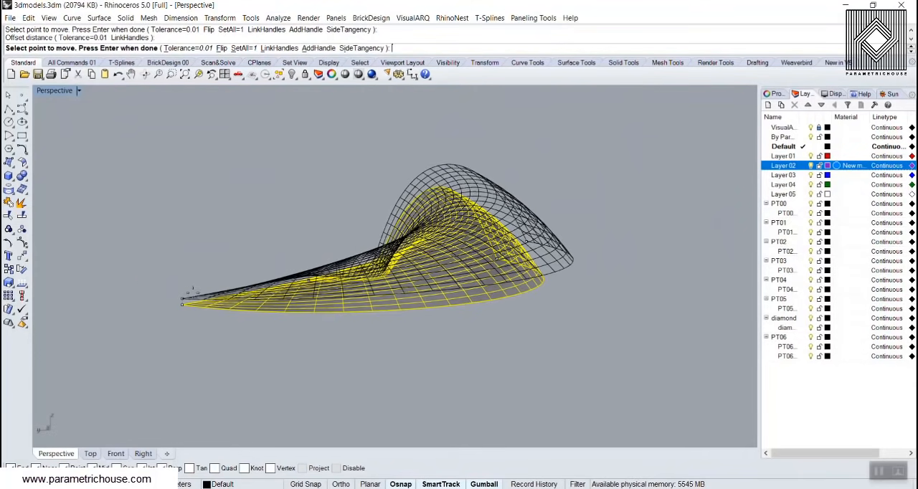
left_click(183, 302)
left_click(181, 273)
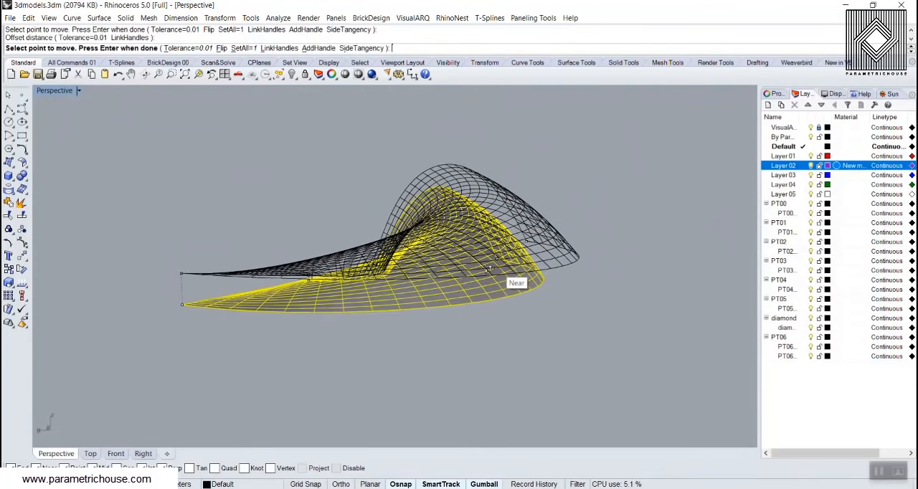
right_click_drag(391, 281, 272, 253)
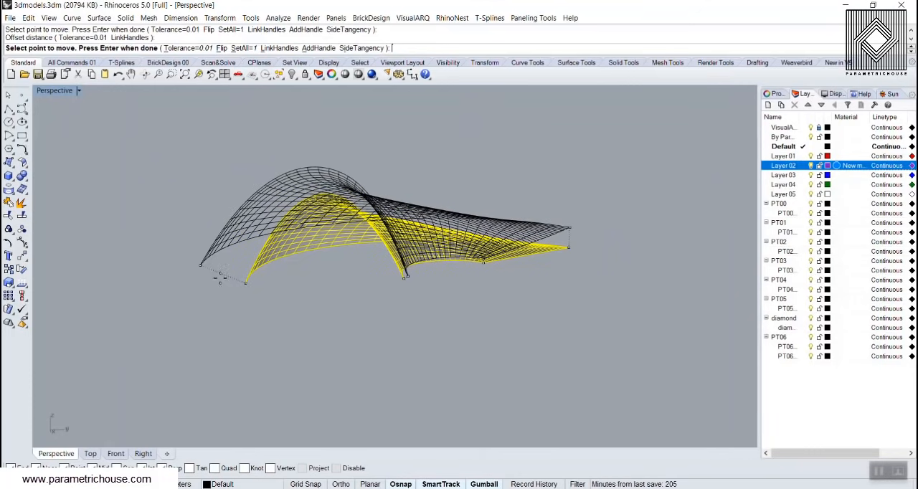
scroll(426, 284, "up", 5)
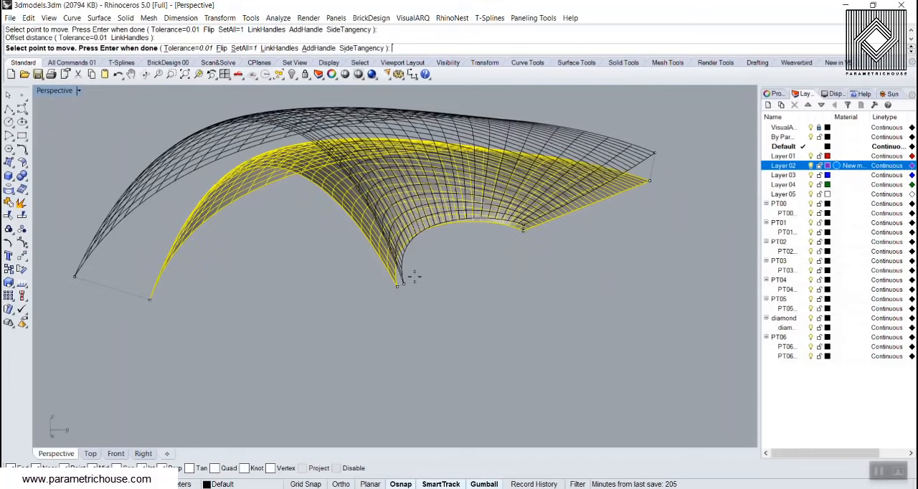
scroll(452, 310, "down", 3)
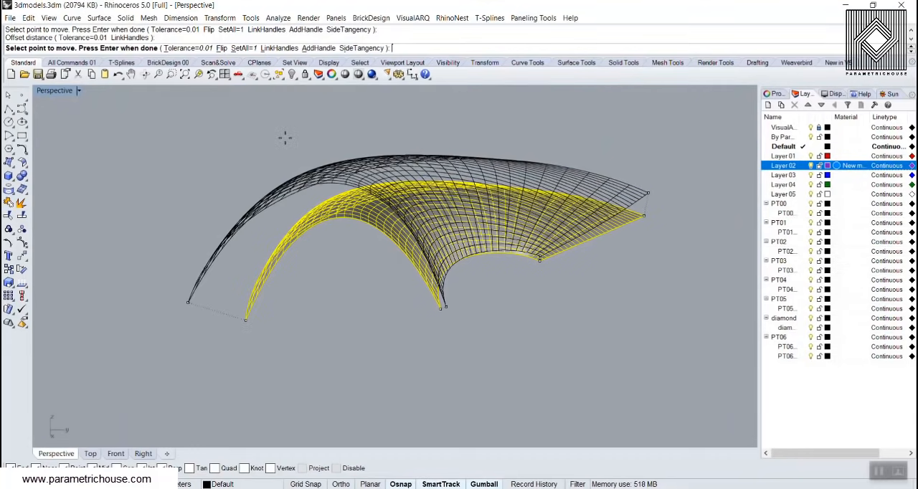
right_click(220, 148)
Rebuild the original and offset surfaces together with 30 × 30 points and degree 3, deleting the input
mouse_move(249, 171)
right_mouse_down()
mouse_move(275, 233)
mouse_move(331, 181)
mouse_move(279, 226)
right_mouse_up()
left_click_drag(312, 184, 291, 142)
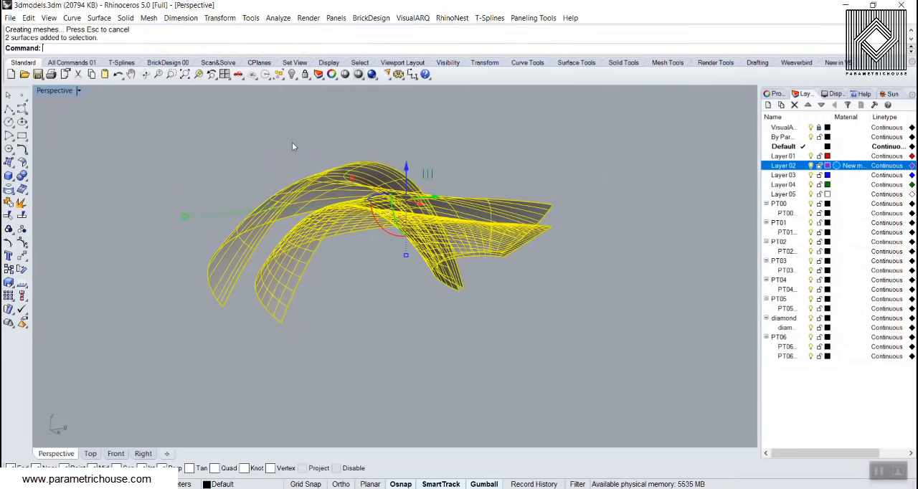
type("Rebuild")
key("Return")
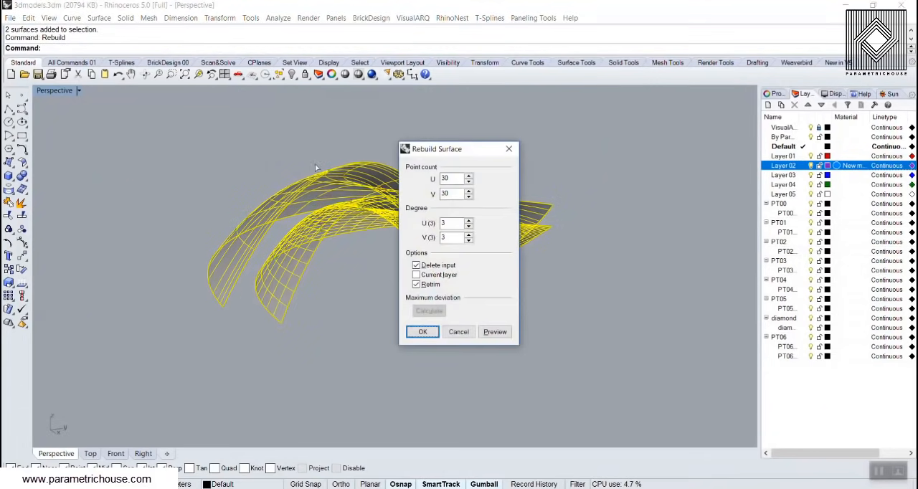
left_click(420, 330)
left_click(390, 317)
right_click_drag(394, 323, 408, 301)
scroll(459, 301, "up", 4)
Begin a paneling grid by surface domain number on the outer offset surface, keeping 16 spans in U
left_click(536, 18)
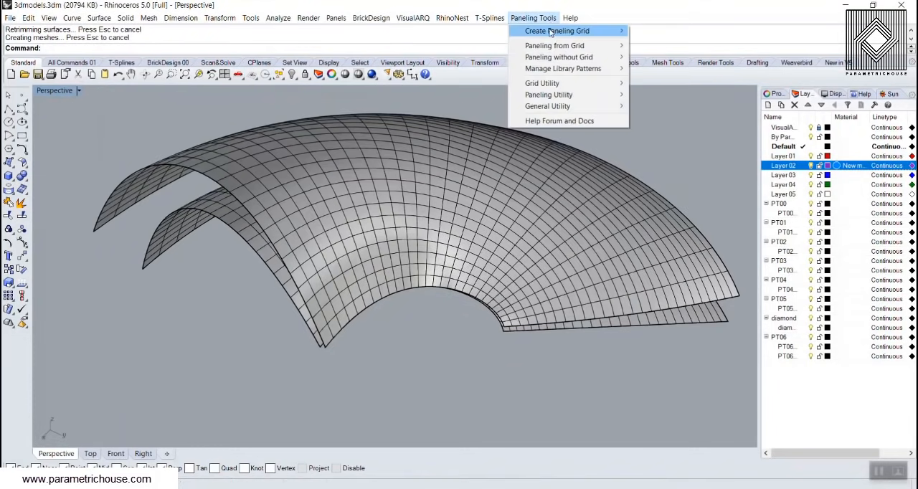
mouse_move(556, 31)
left_click(686, 136)
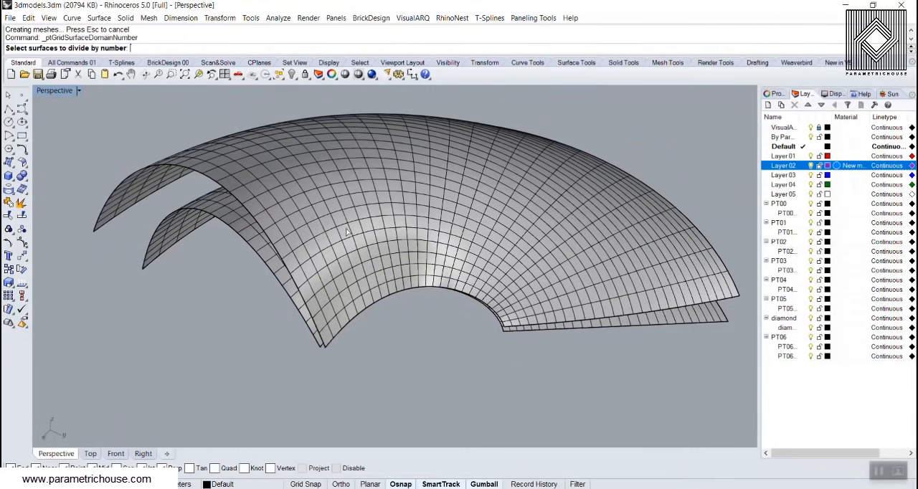
left_click(346, 233)
key("Return")
scroll(291, 316, "up", 4)
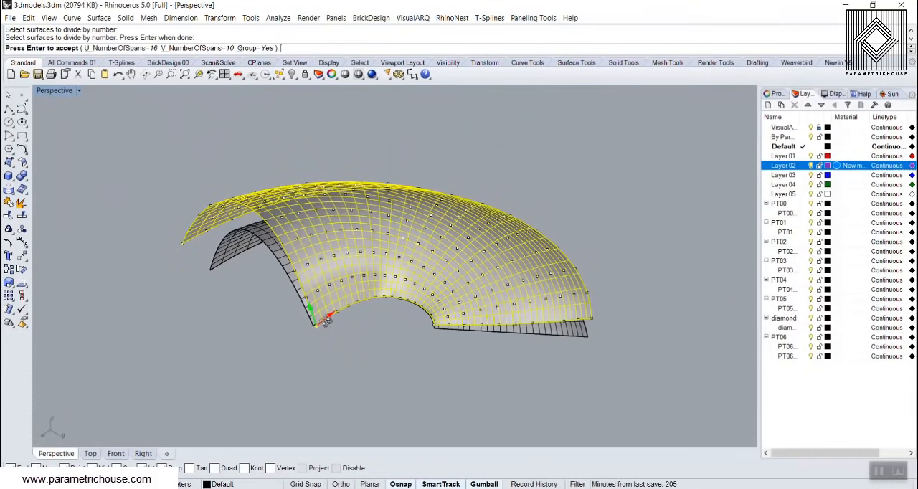
scroll(166, 261, "down", 4)
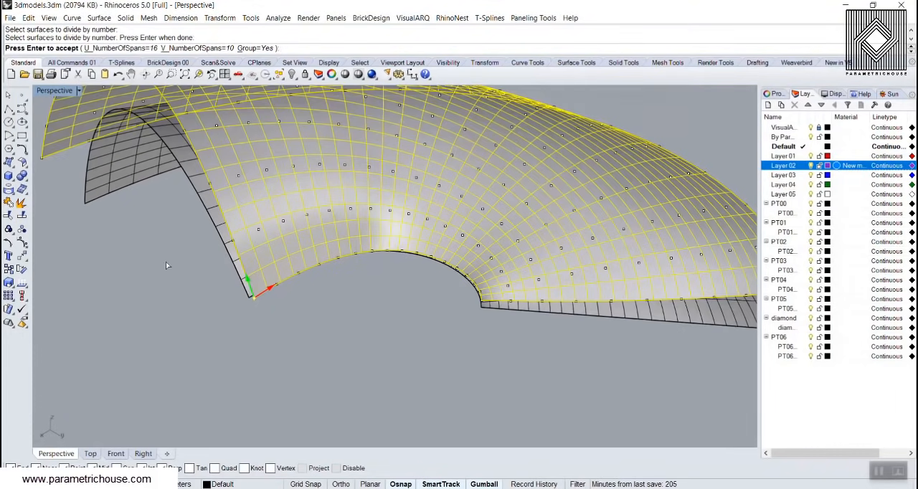
scroll(168, 258, "up", 2)
left_click(137, 48)
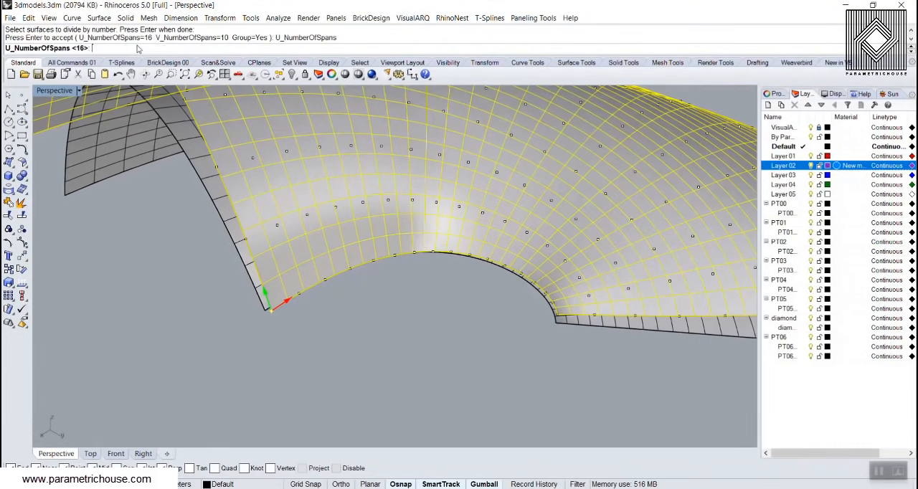
key("Return")
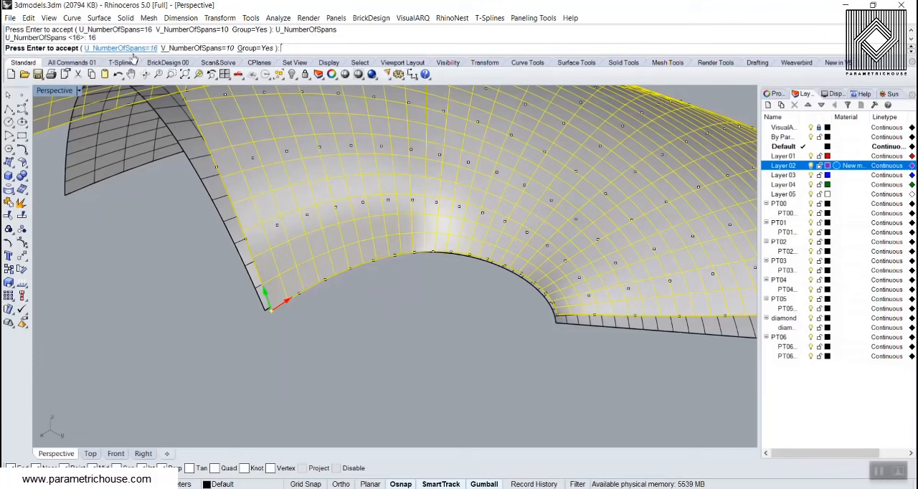
Set the outer surface grid's V number of spans to 16 and create the grid
left_click(188, 48)
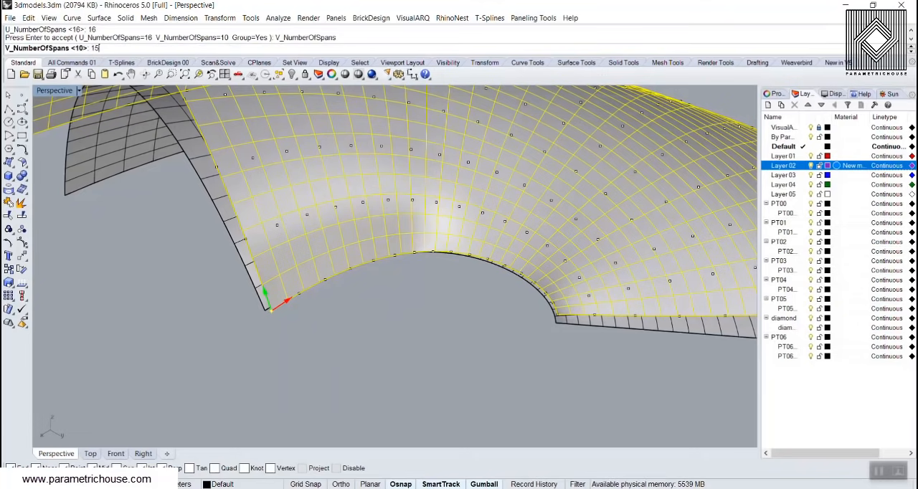
key("Return")
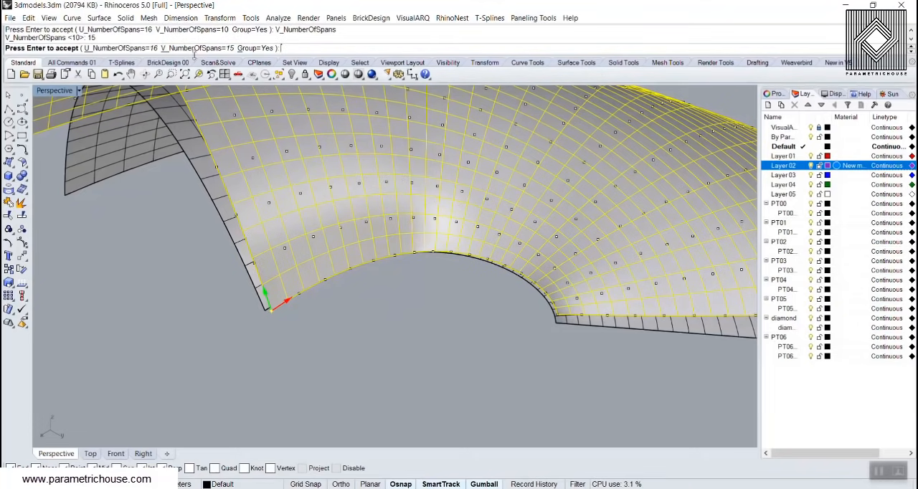
left_click(191, 49)
type("16")
key("Return")
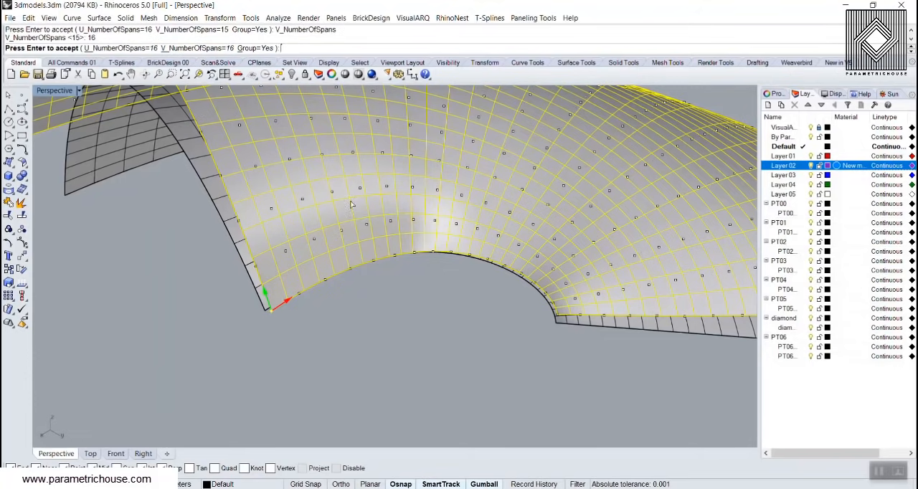
right_click_drag(351, 204, 360, 290)
key("Return")
Create a paneling grid by surface domain number on the inner surface with 16 U and 16 V spans
left_click(359, 306)
left_click(291, 236)
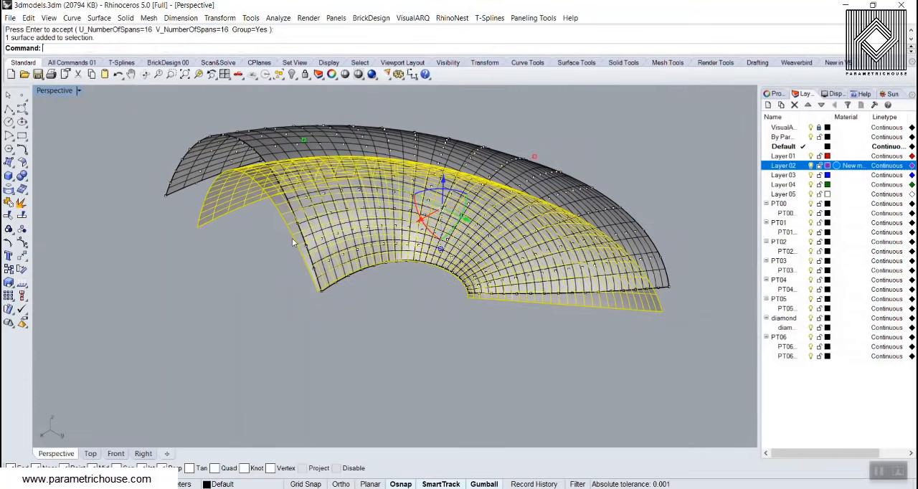
key("Return")
scroll(430, 290, "up", 6)
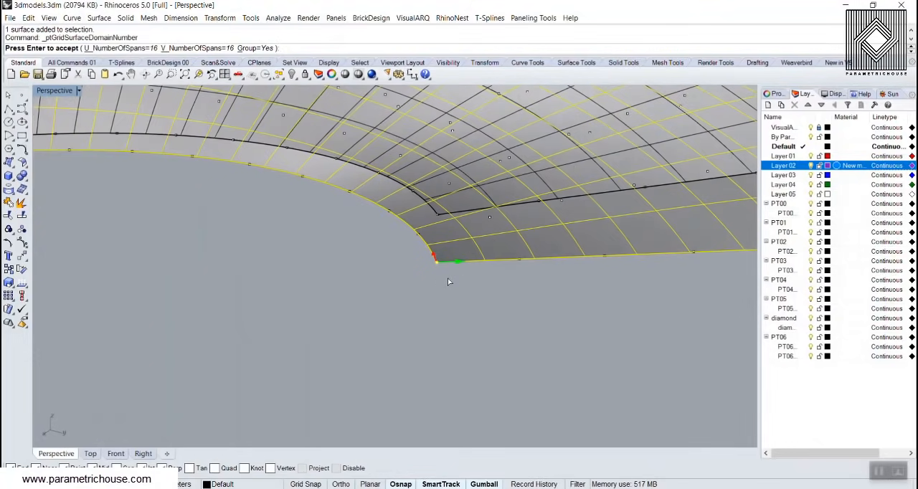
scroll(448, 280, "down", 5)
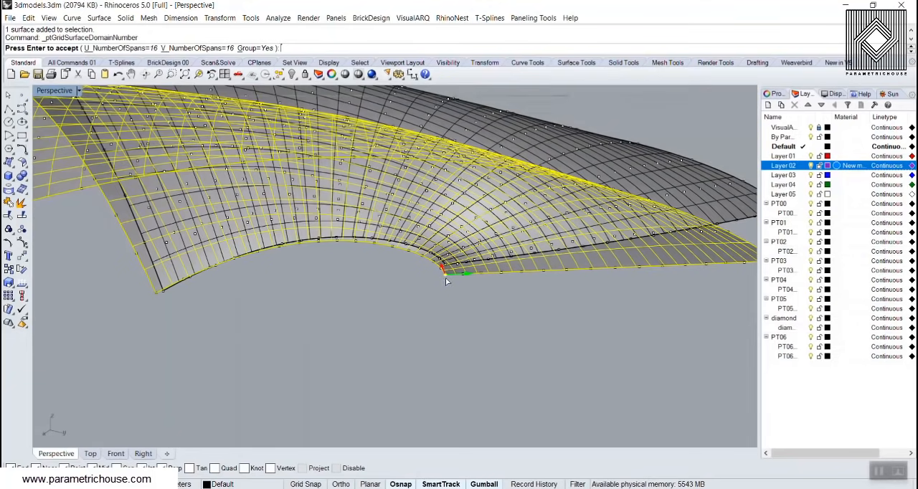
right_click(420, 305)
left_click(421, 301)
mouse_move(422, 300)
right_mouse_down()
mouse_move(463, 272)
mouse_move(424, 284)
right_mouse_up()
scroll(435, 270, "up", 2)
scroll(431, 269, "down", 4)
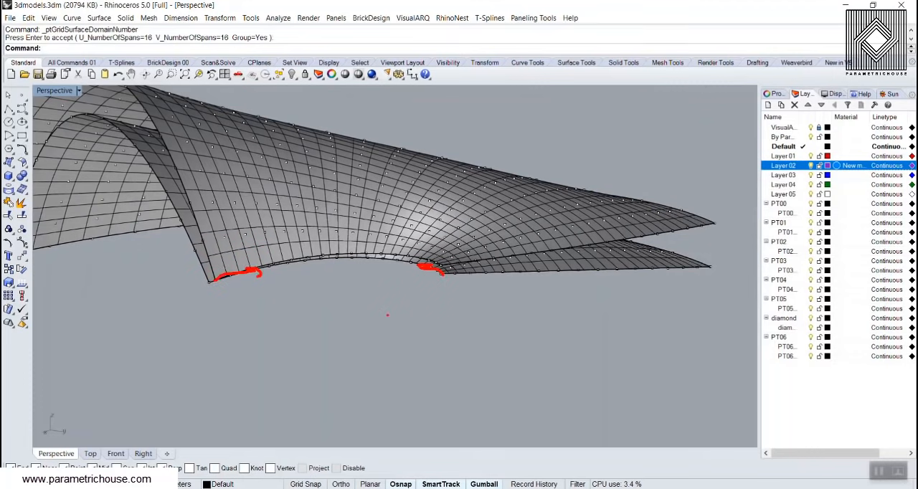
key("Escape")
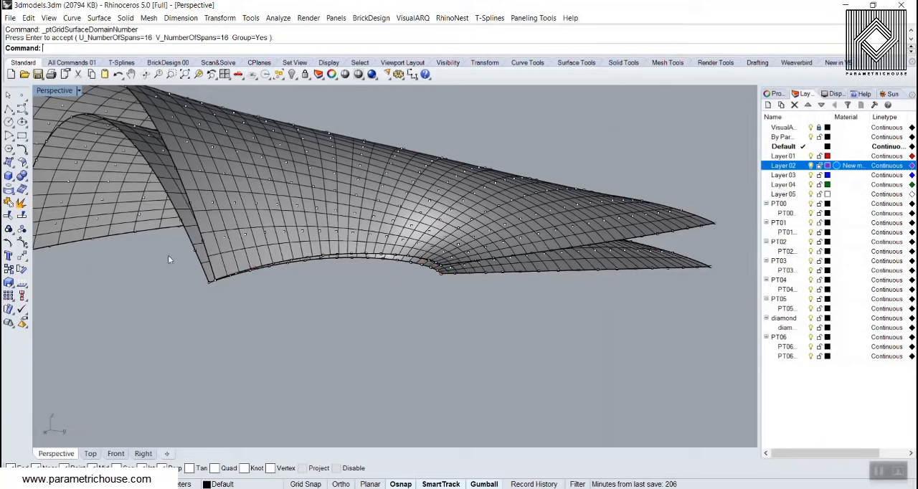
Begin a 3D panel grid from the existing point grids and set its pattern to Partition
right_click_drag(344, 347, 377, 300)
left_click(532, 17)
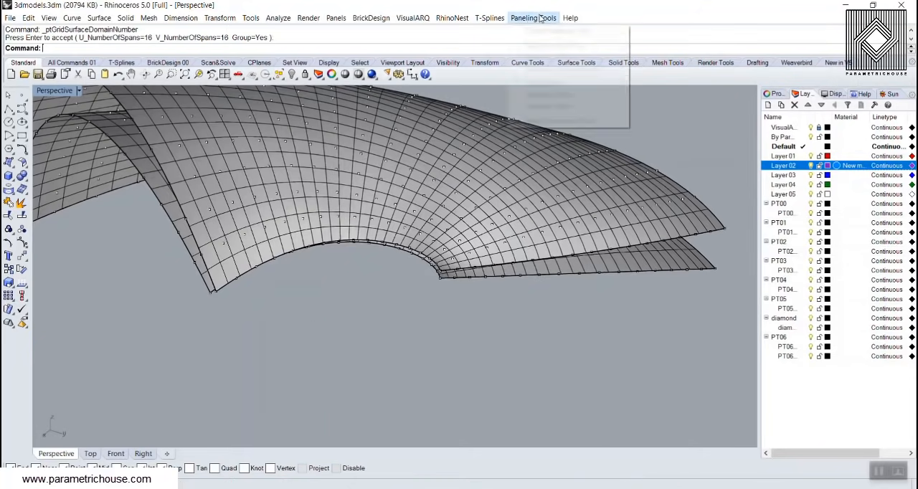
mouse_move(577, 46)
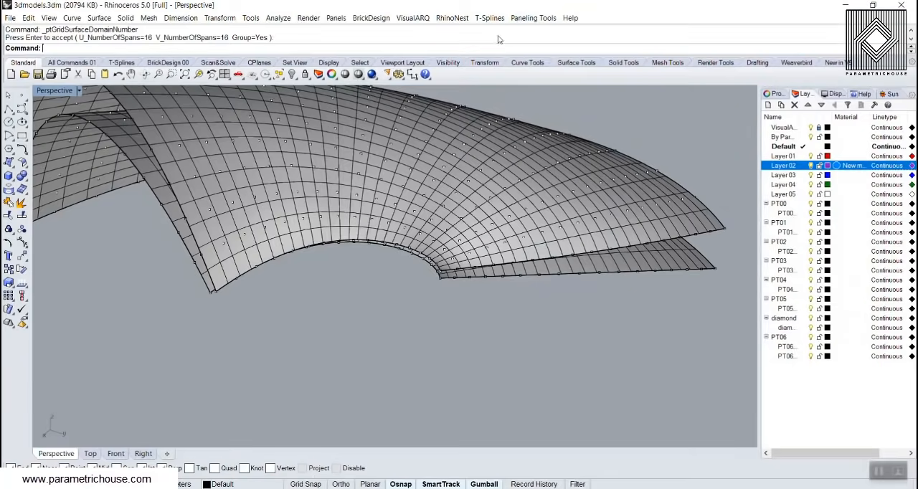
left_click(532, 18)
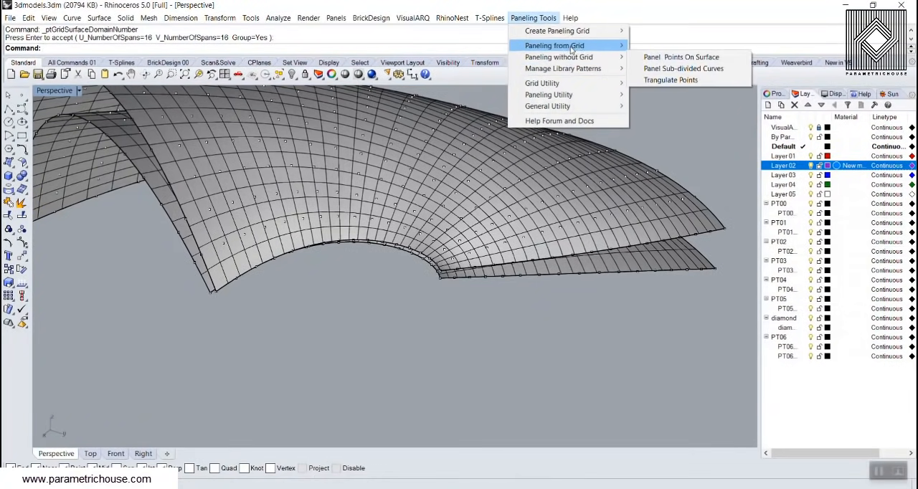
mouse_move(566, 46)
left_click(670, 83)
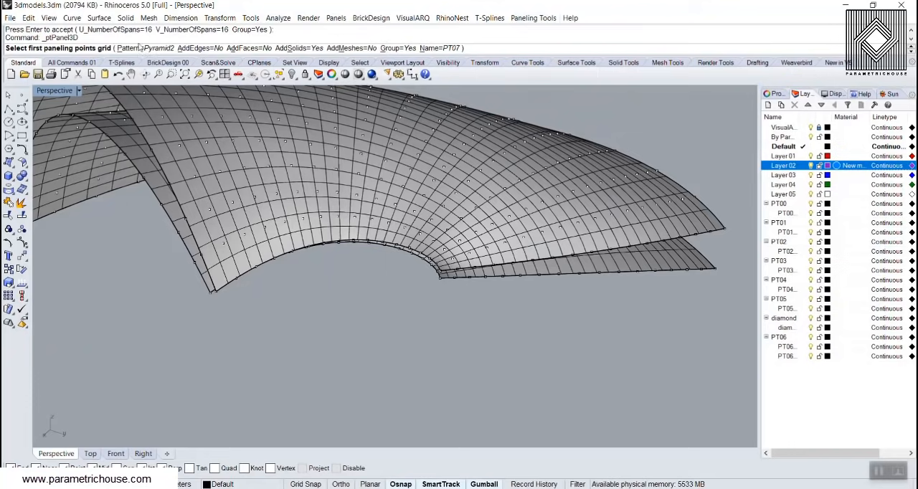
left_click(134, 48)
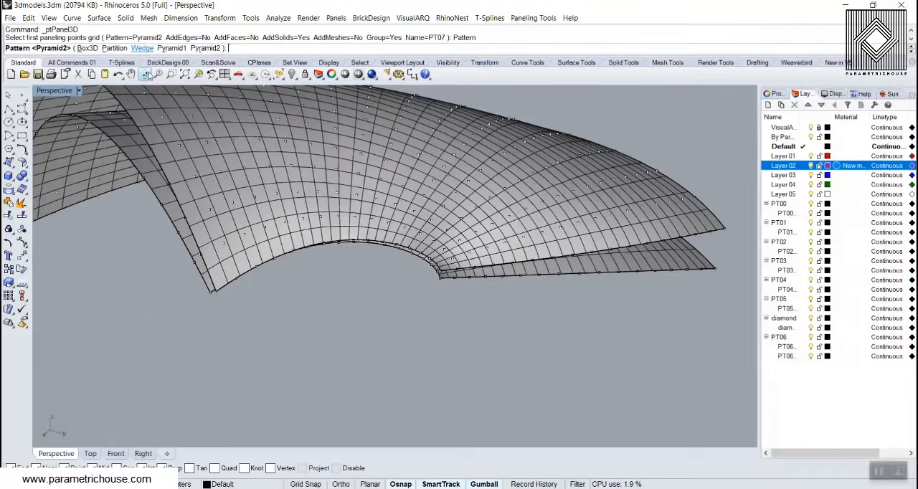
left_click(97, 63)
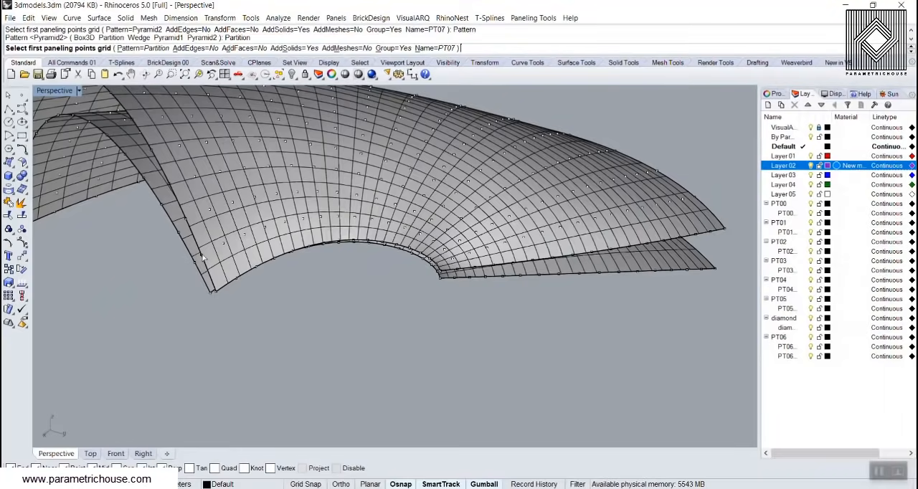
Generate solid Partition panels using the outer surface's grid first and the inner surface's grid second
left_click(204, 258)
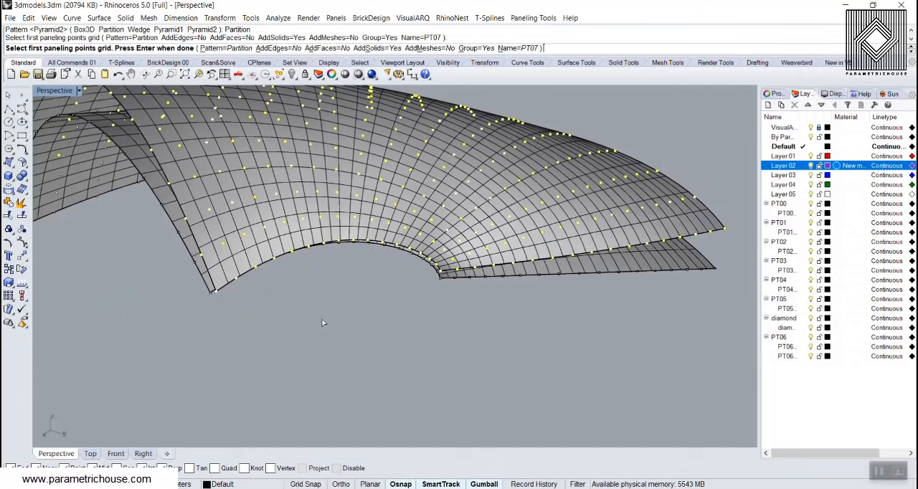
key("Return")
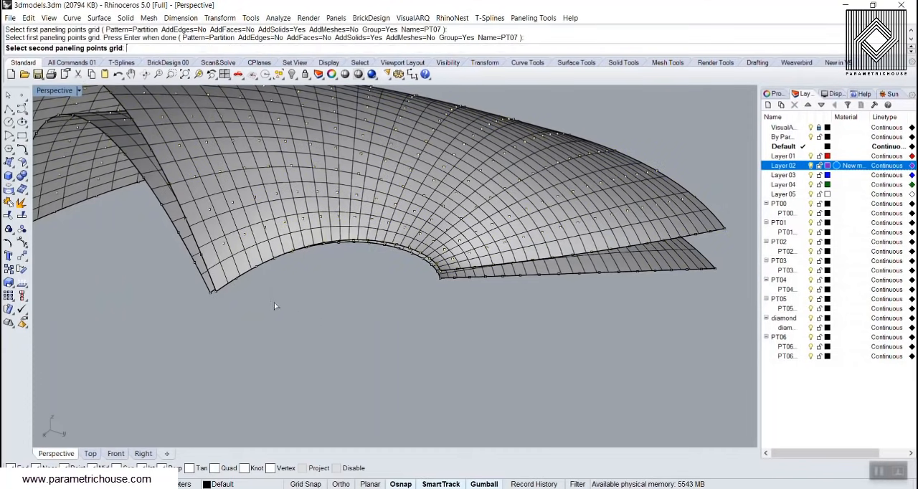
left_click(195, 266)
key("Return")
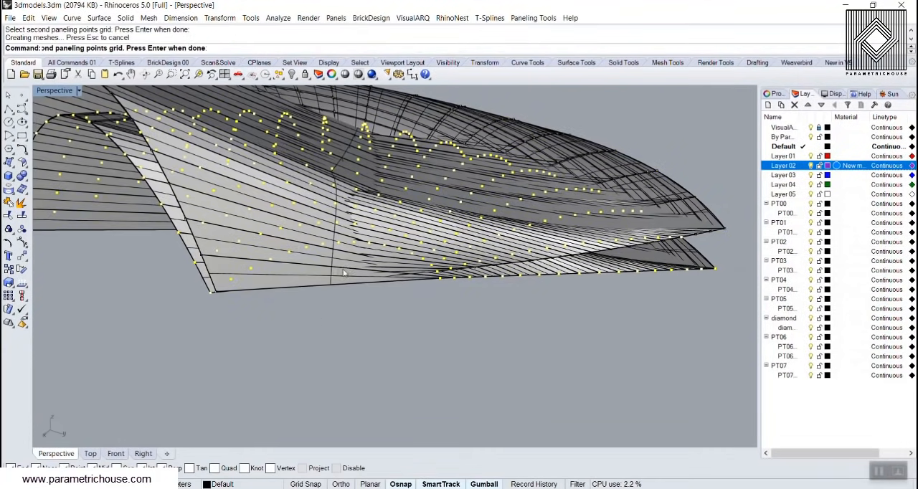
Move the generated Partition panels away from the two arched surfaces
right_click_drag(252, 245, 436, 247)
scroll(435, 247, "down", 6)
left_click(381, 218)
scroll(471, 272, "down", 5)
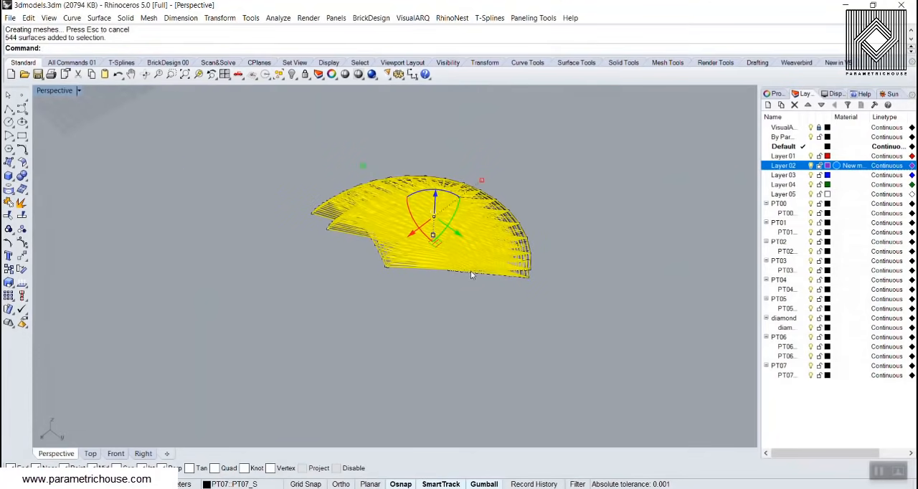
left_click_drag(452, 228, 282, 168)
key("ctrl+z")
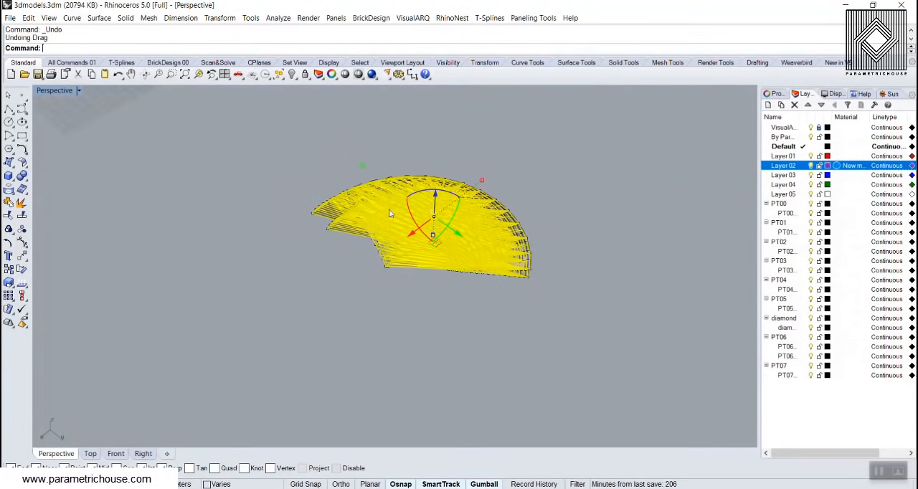
left_click_drag(452, 233, 263, 172)
left_click(322, 274)
right_click_drag(321, 273, 277, 180)
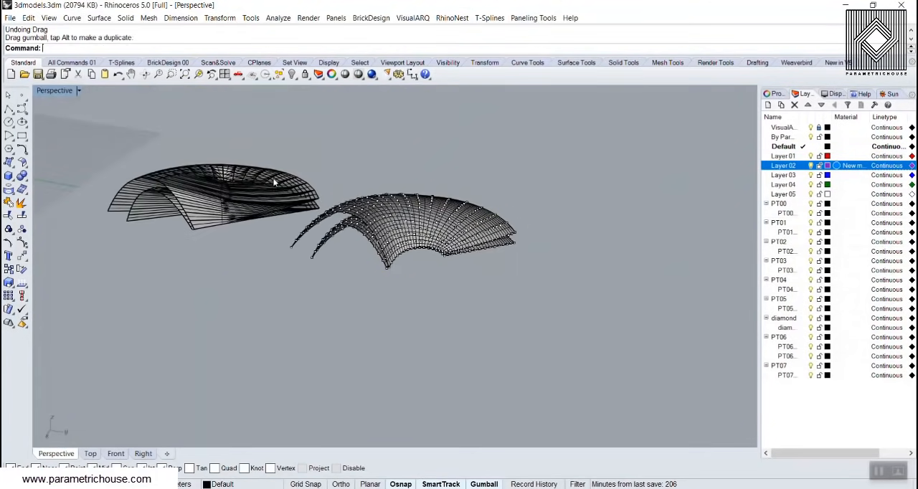
Delete the paneling point grid on the inner surface
scroll(278, 179, "up", 6)
scroll(571, 352, "down", 1)
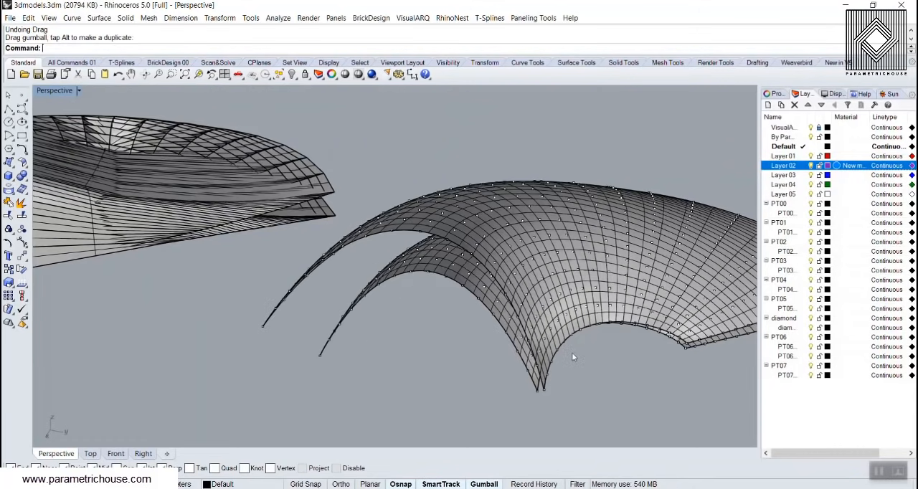
scroll(450, 307, "down", 2)
scroll(499, 303, "up", 7)
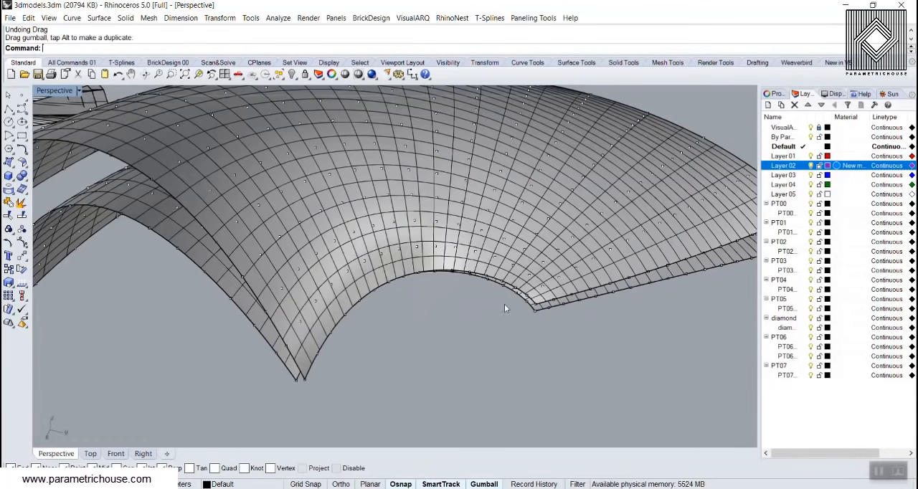
right_click_drag(504, 303, 402, 306)
scroll(284, 377, "up", 4)
left_click(289, 381)
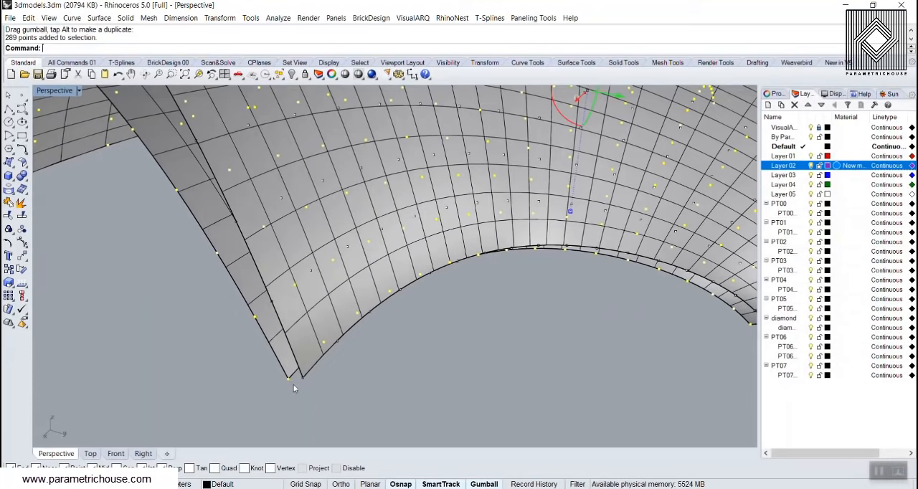
key("Delete")
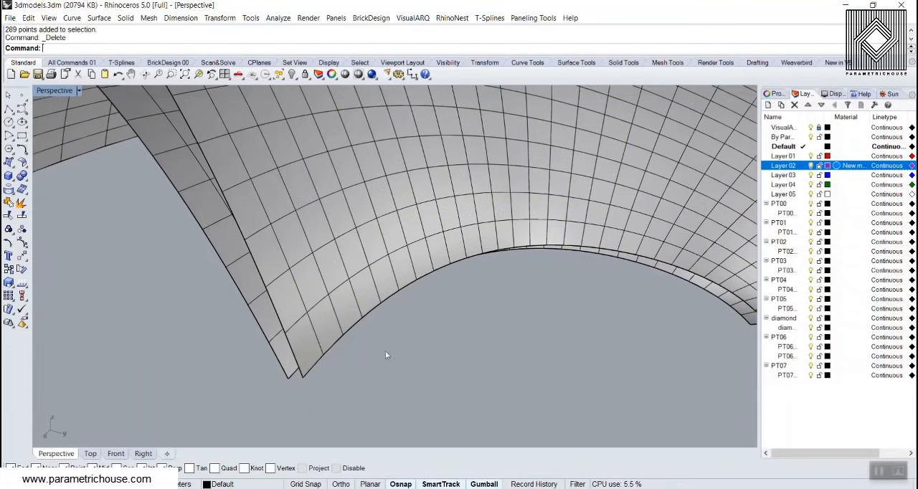
Run the surface domain number grid on the outer surface with 16 U and 16 V spans, checking its start corner and directions
left_click(533, 18)
mouse_move(557, 31)
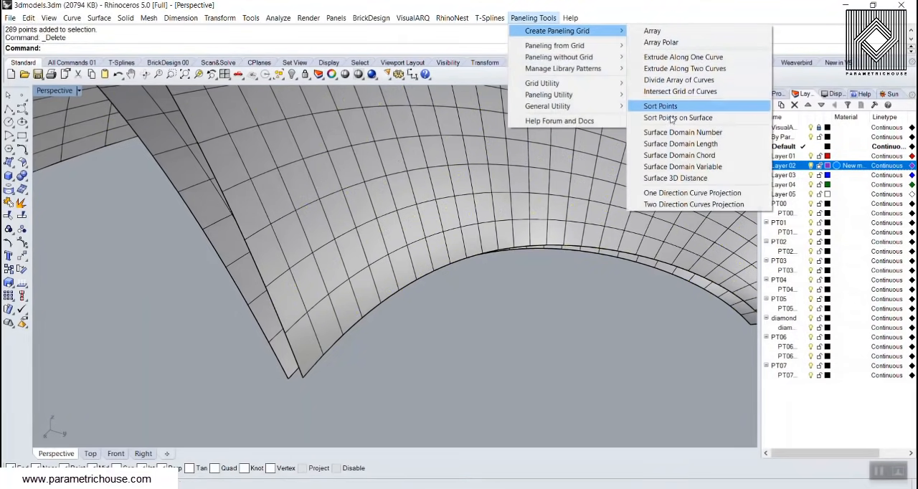
left_click(678, 134)
left_click(392, 245)
scroll(380, 254, "down", 7)
key("Return")
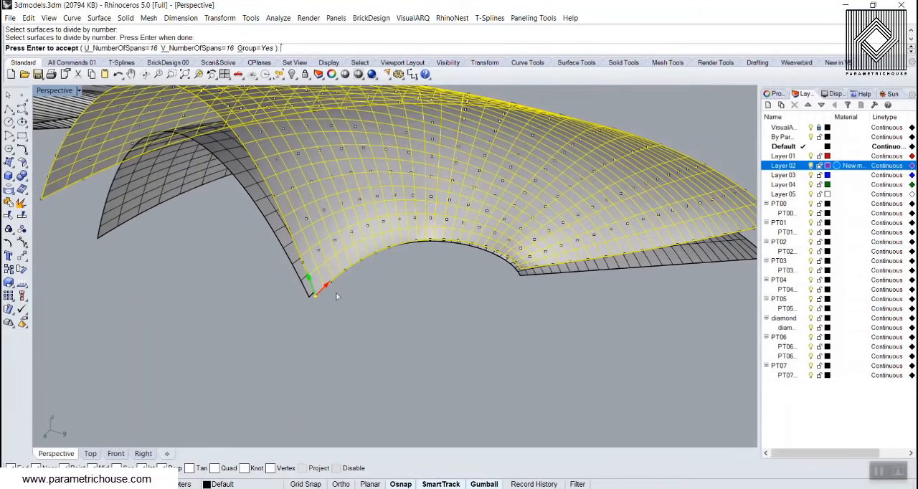
scroll(325, 302, "up", 3)
key("Return")
Reverse the U direction of the inner surface
right_click_drag(366, 307, 294, 304)
left_click(301, 293)
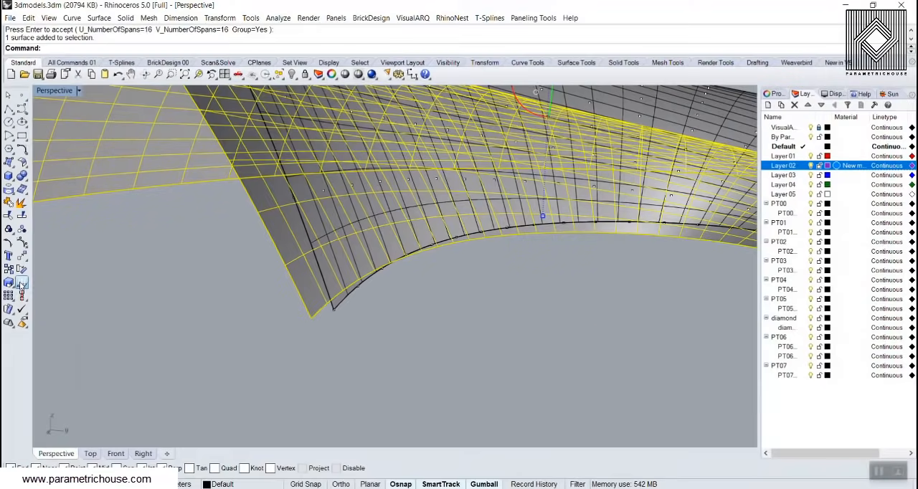
left_click(28, 283)
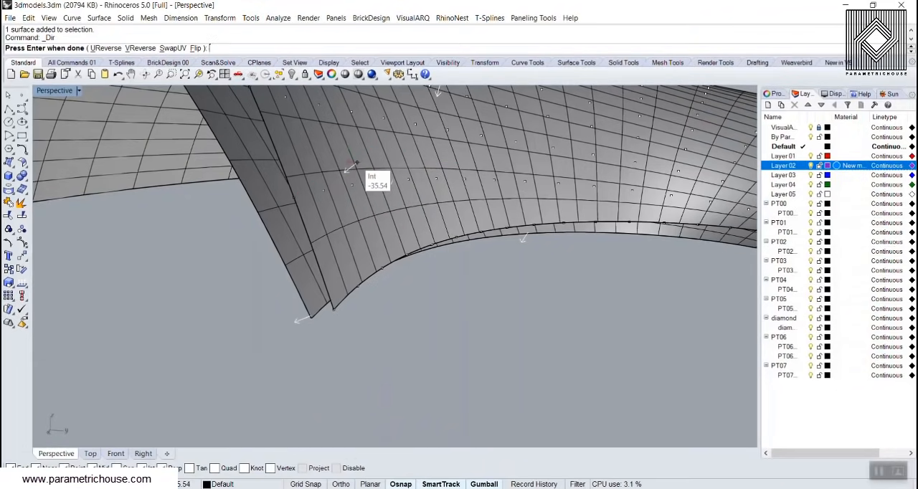
left_click(105, 49)
right_click(168, 264)
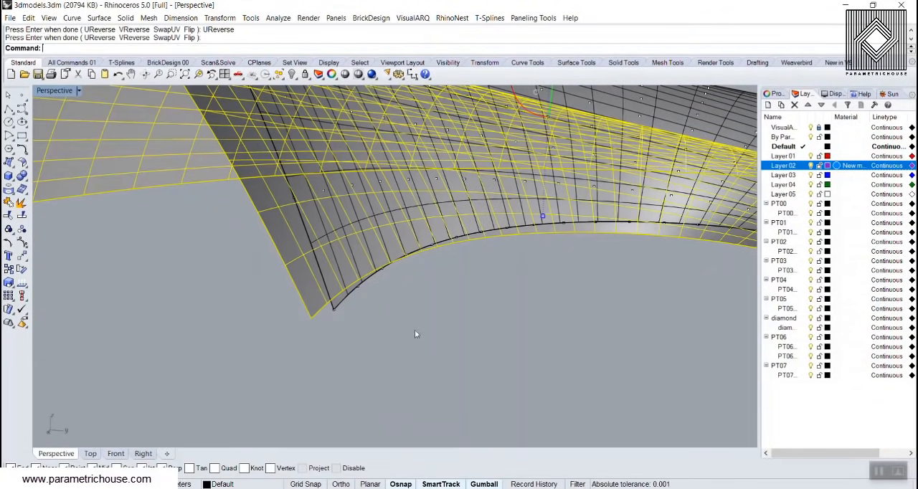
Recreate the inner surface's paneling grid by domain number with 16 U and 16 V spans
left_click(414, 330)
left_click(536, 18)
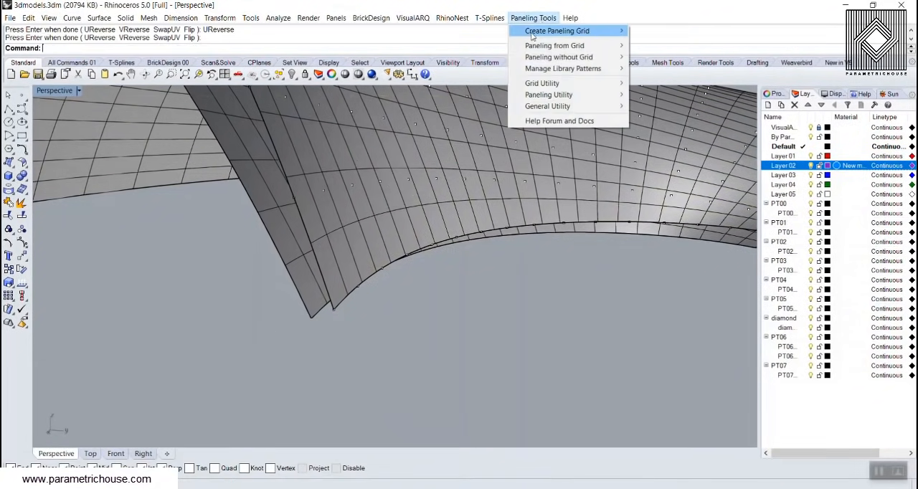
mouse_move(550, 32)
left_click(672, 132)
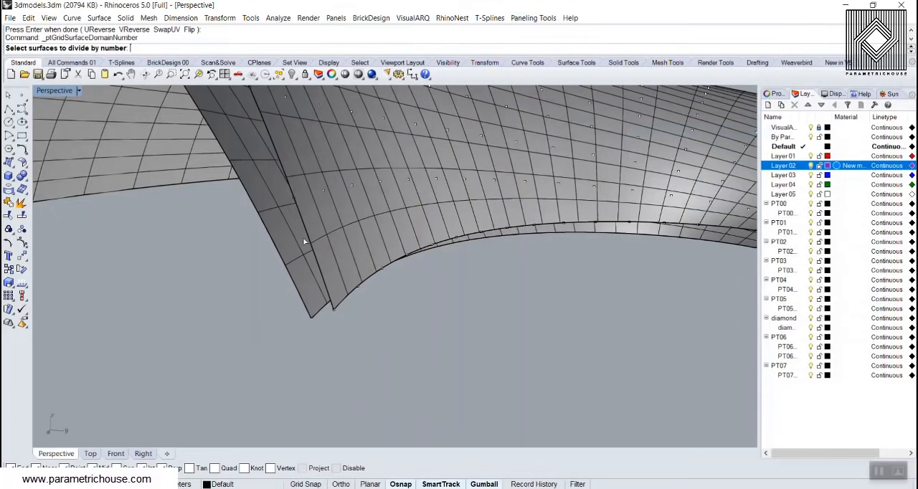
left_click(303, 241)
key("Return")
scroll(287, 308, "up", 5)
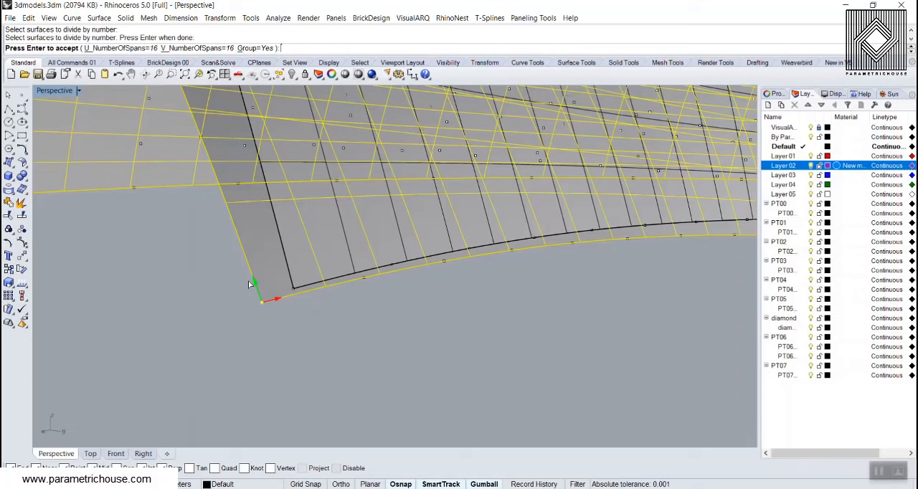
key("Return")
Delete the misaligned Partition panels standing beside the two surfaces
scroll(238, 343, "down", 8)
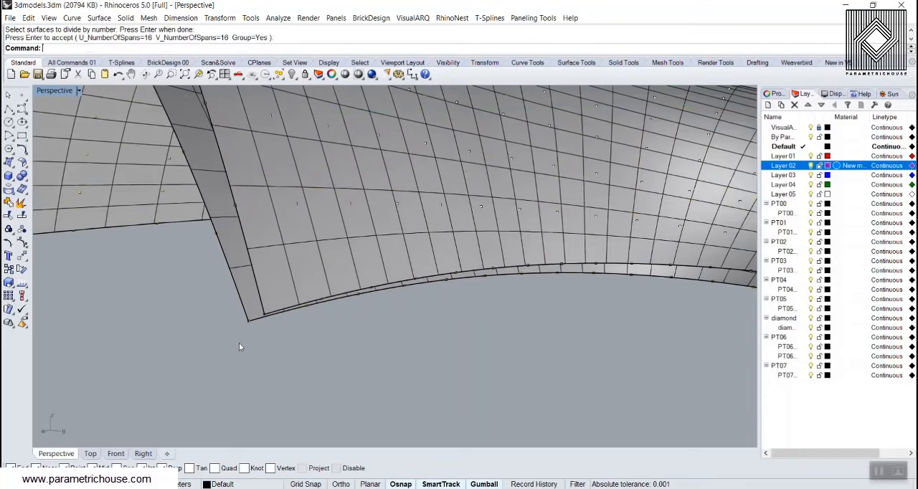
scroll(370, 329, "down", 6)
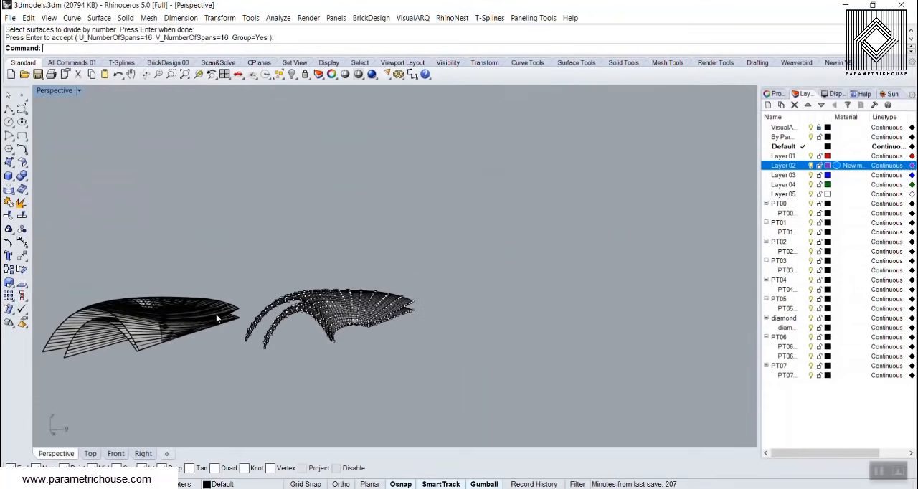
left_click(140, 332)
key("Delete")
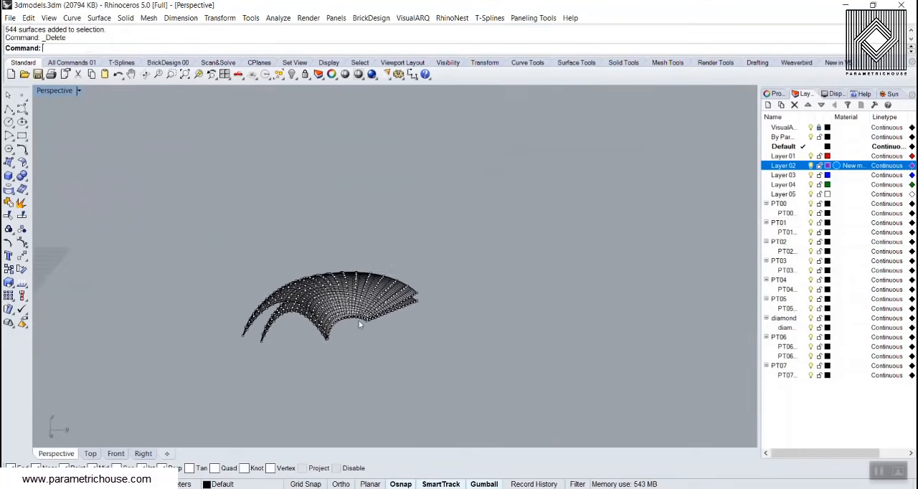
Generate solid Partition panels between the outer and inner point grids with Panel 3D Grid
scroll(367, 331, "up", 5)
left_click(532, 17)
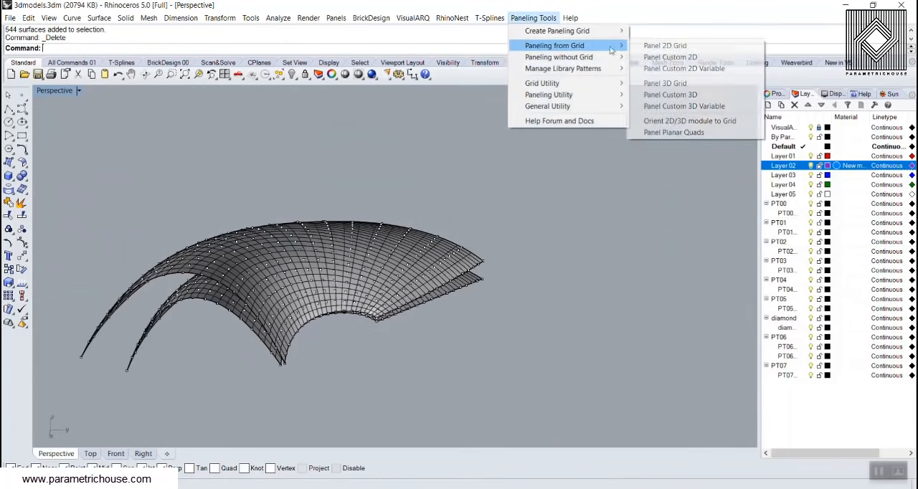
left_click(686, 83)
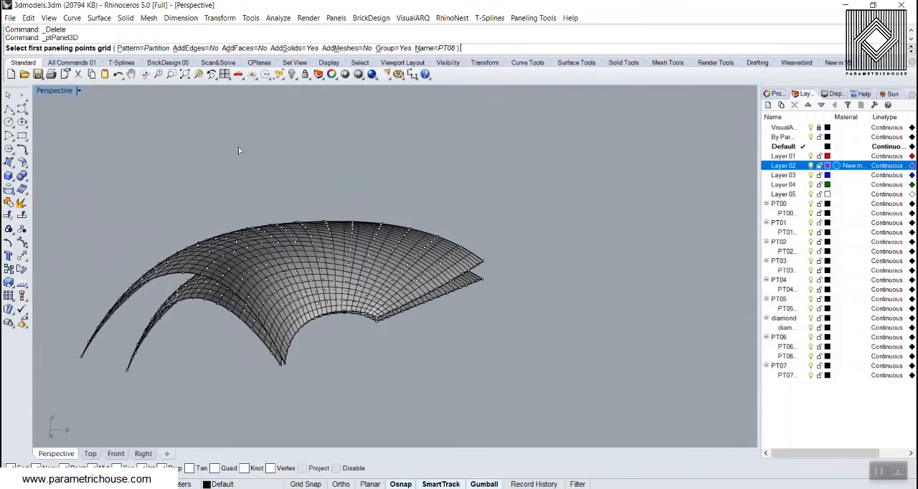
scroll(240, 375, "up", 2)
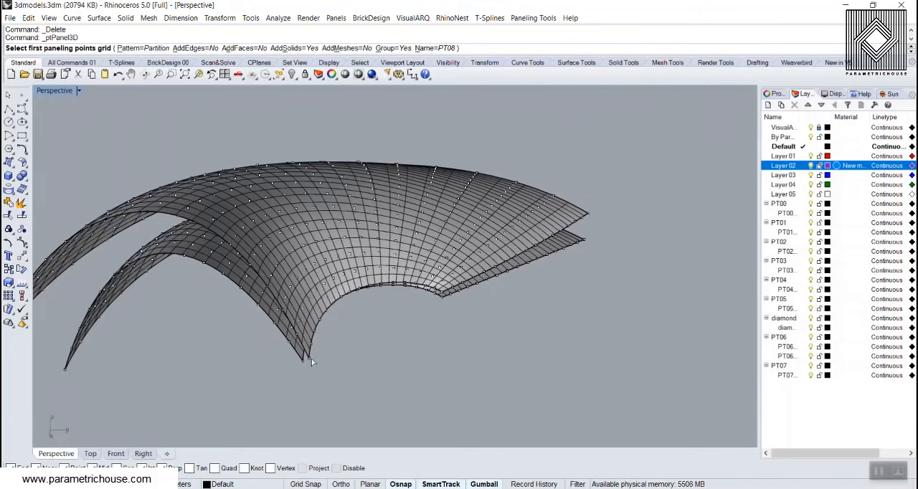
left_click(311, 358)
key("Return")
left_click(336, 365)
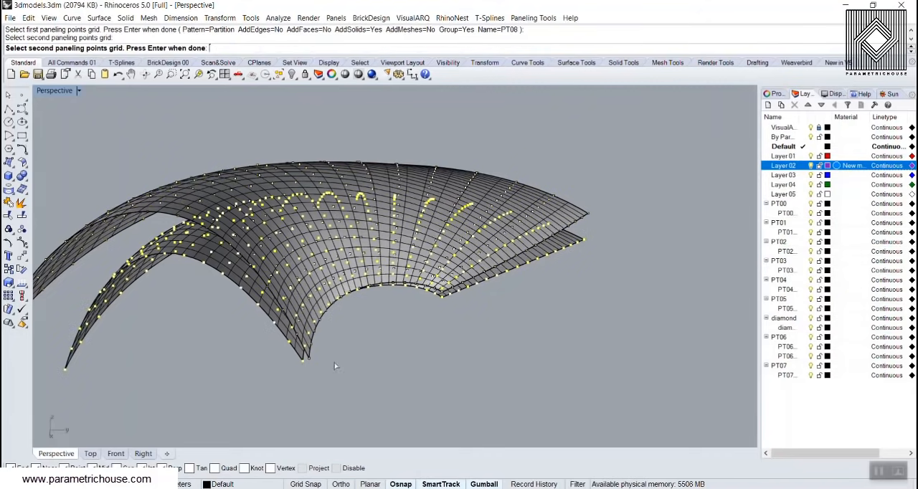
key("Return")
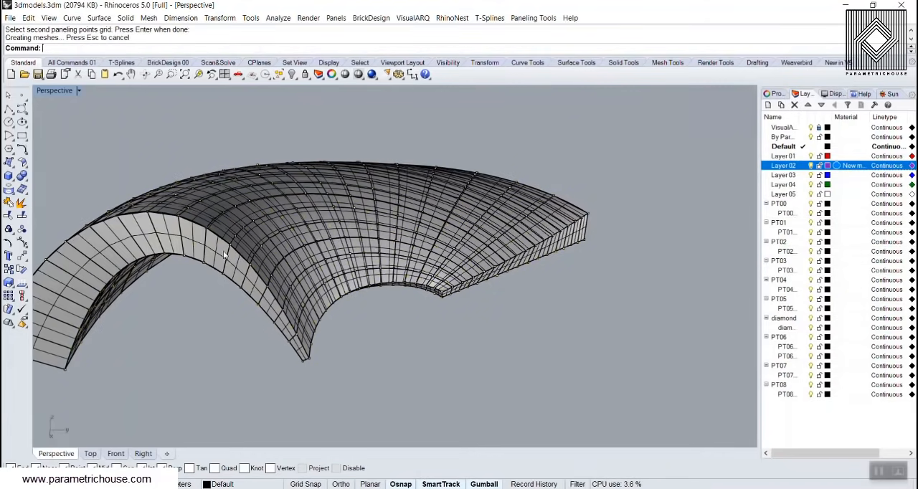
Move the new Partition panels off to the side of the two surfaces
left_click(380, 279)
scroll(439, 337, "down", 9)
right_click_drag(403, 280, 407, 323)
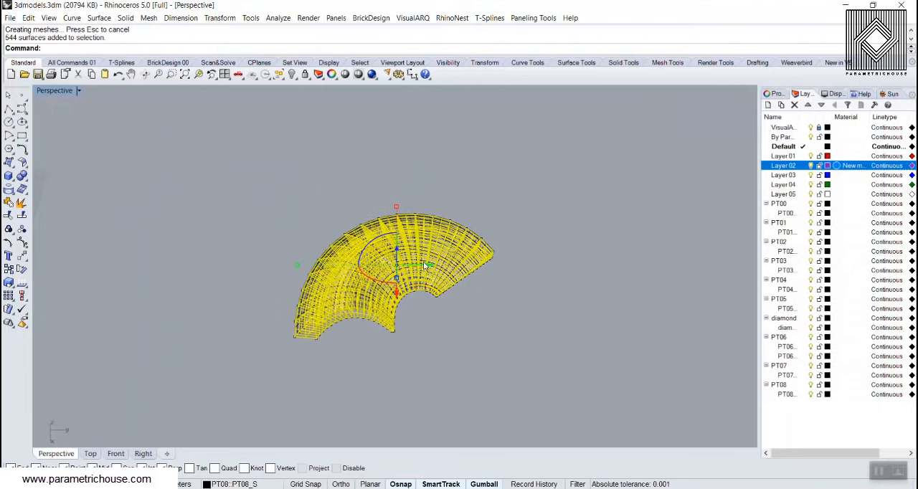
left_click_drag(427, 265, 217, 223)
key("Escape")
Examine the Partition panels from several angles, preview them in Artistic display mode and return to Shaded
scroll(179, 274, "up", 9)
right_click_drag(178, 276, 266, 290)
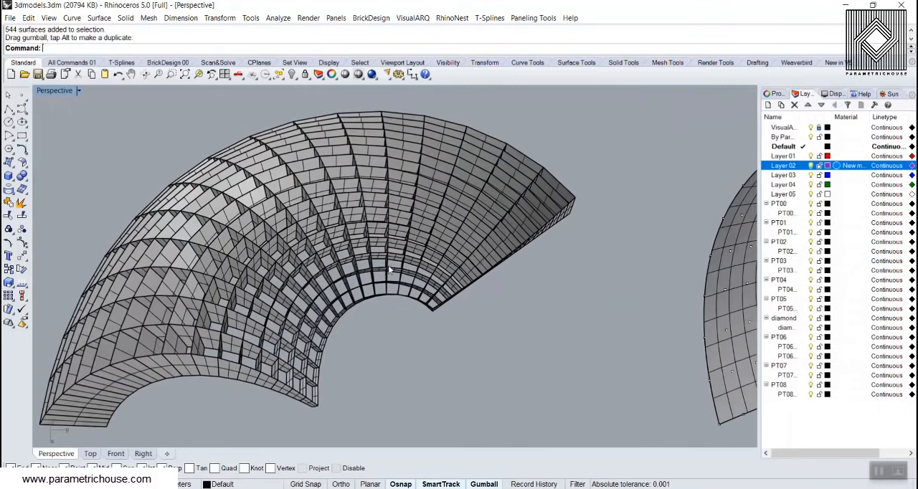
right_click_drag(388, 266, 526, 273)
right_click_drag(491, 343, 259, 275)
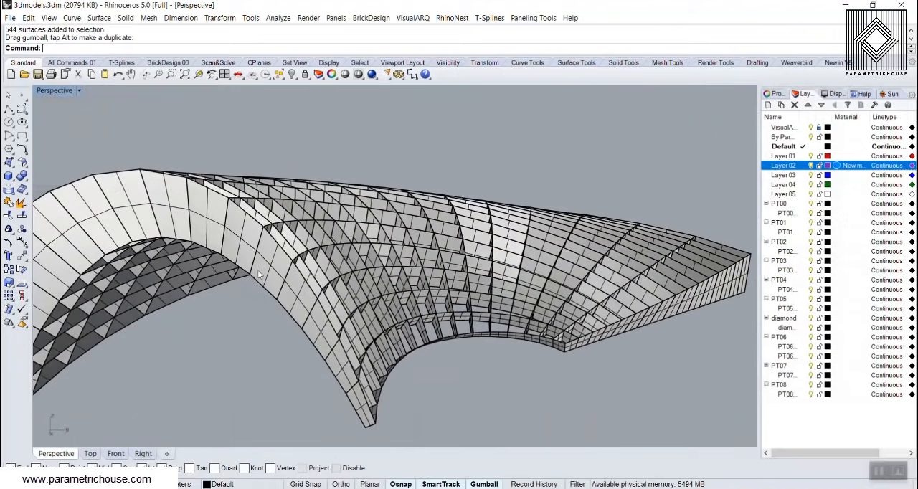
left_click(57, 94)
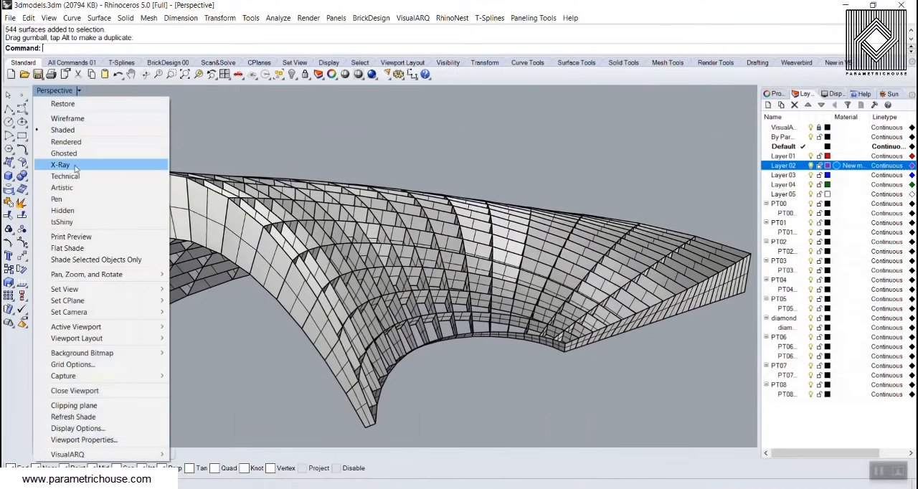
left_click(68, 187)
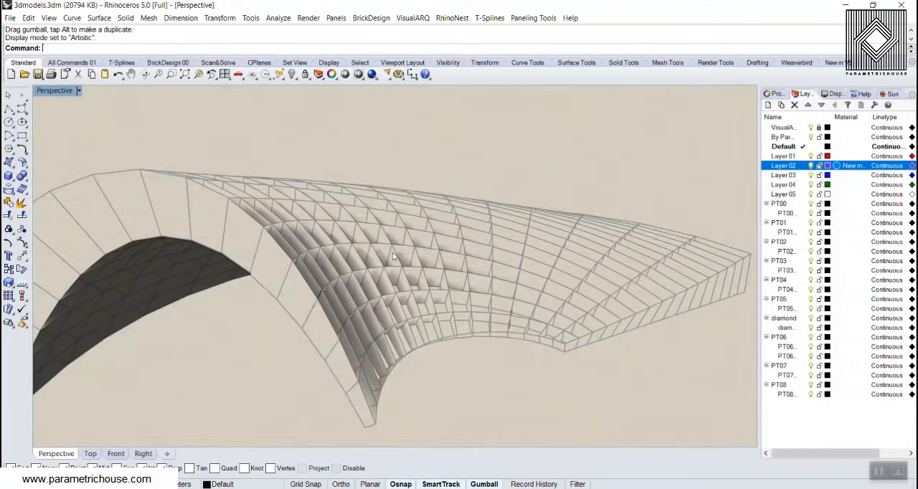
mouse_move(382, 259)
right_mouse_down()
mouse_move(288, 265)
mouse_move(430, 328)
mouse_move(475, 256)
mouse_move(254, 322)
mouse_move(496, 224)
mouse_move(392, 206)
mouse_move(219, 256)
mouse_move(188, 369)
mouse_move(129, 128)
right_mouse_up()
left_click(56, 90)
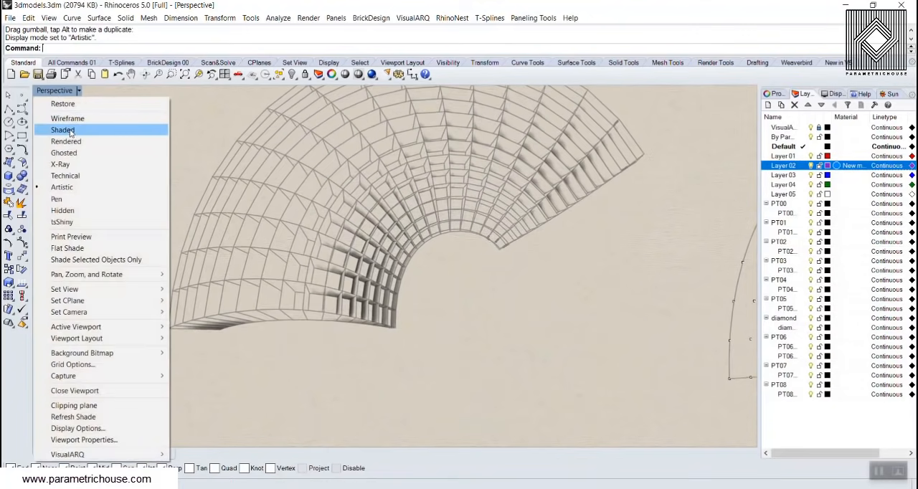
left_click(63, 129)
Draw a square about 22 × 22 m in front of the surfaces and scale down a pasted copy inside it
scroll(170, 266, "down", 13)
scroll(373, 266, "up", 7)
mouse_move(373, 266)
right_mouse_down()
mouse_move(359, 295)
mouse_move(331, 263)
right_mouse_up()
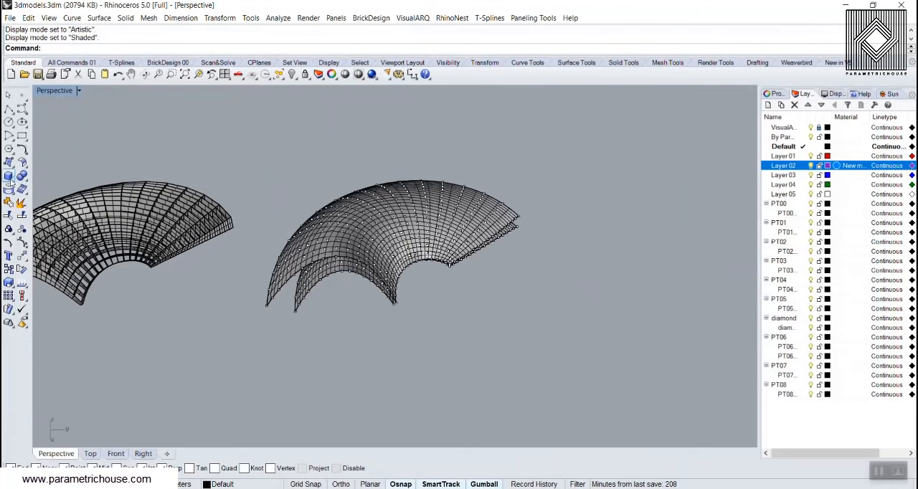
left_click(22, 136)
left_click(446, 326)
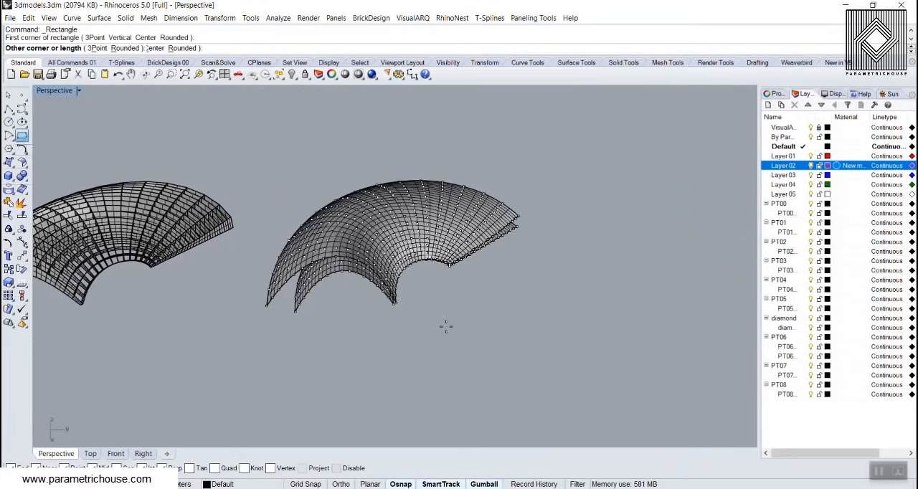
left_click(521, 381)
left_click(515, 381)
key("ctrl+c")
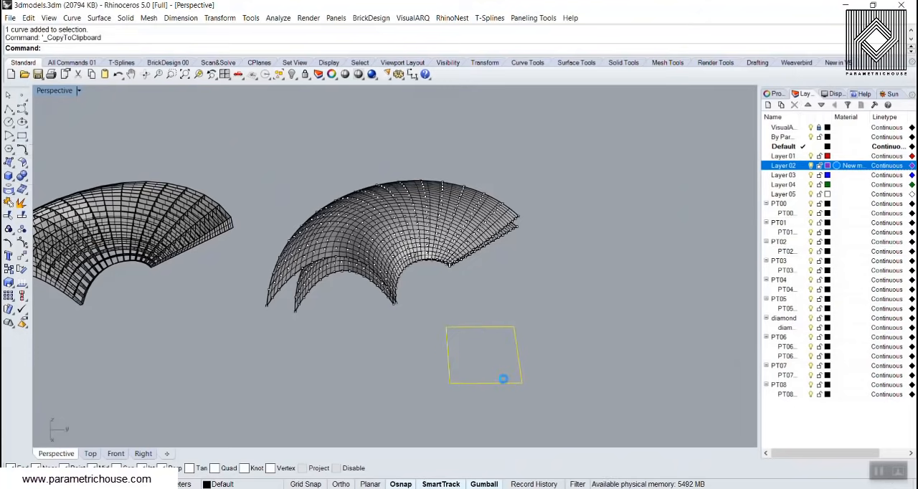
key("ctrl+v")
left_click_drag(478, 333, 502, 367)
Extrude both nested squares together into a solid hollow frame about 6.26 m high
scroll(560, 299, "up", 3)
left_click_drag(560, 300, 476, 331)
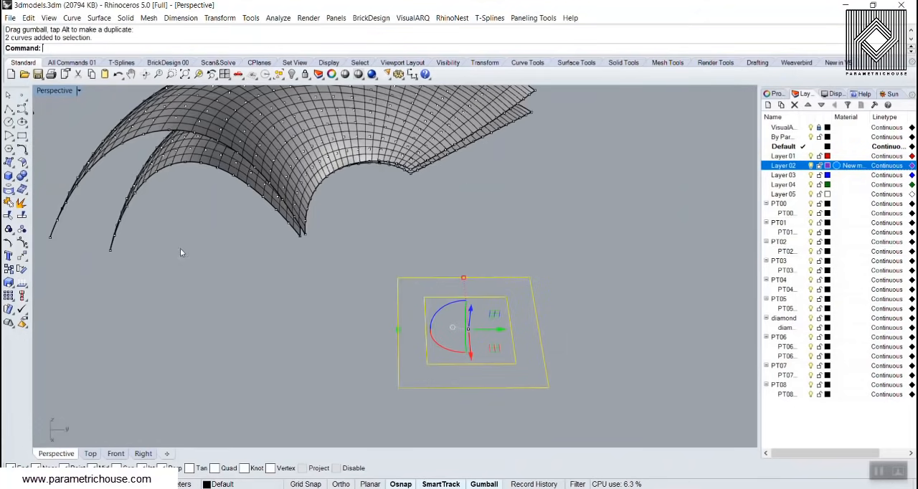
left_click(9, 181)
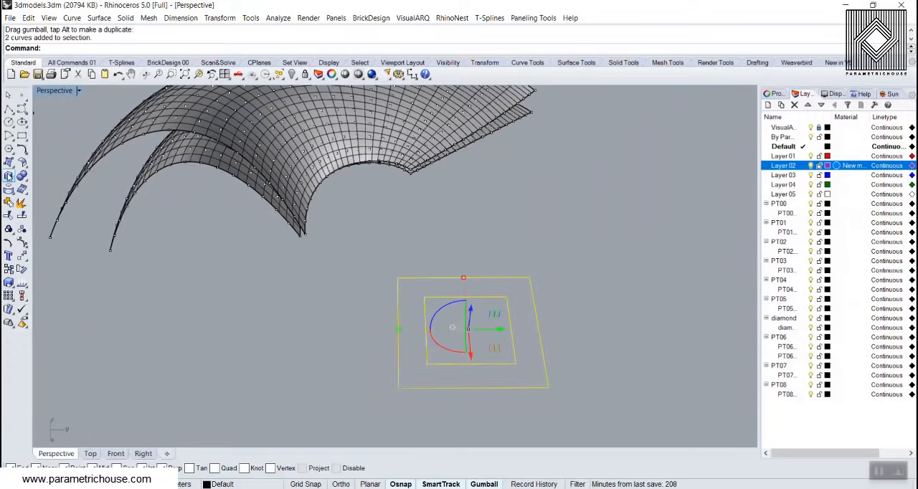
left_click(9, 176)
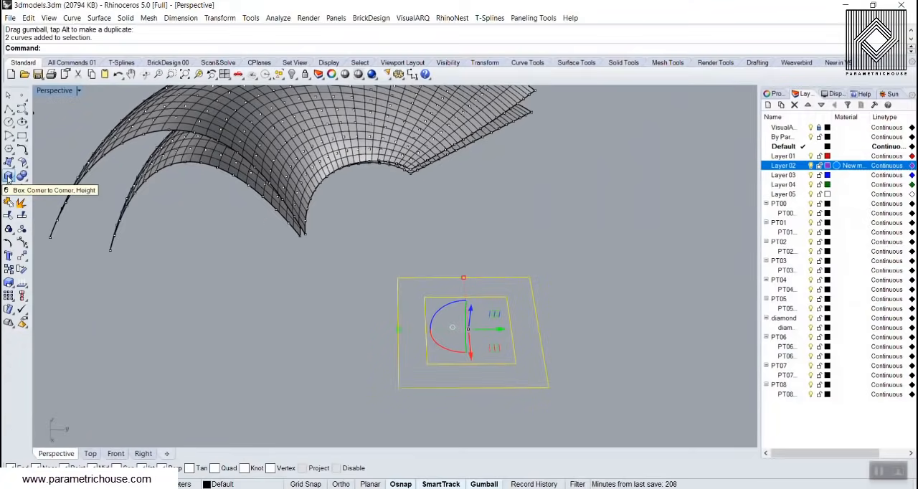
left_click(49, 207)
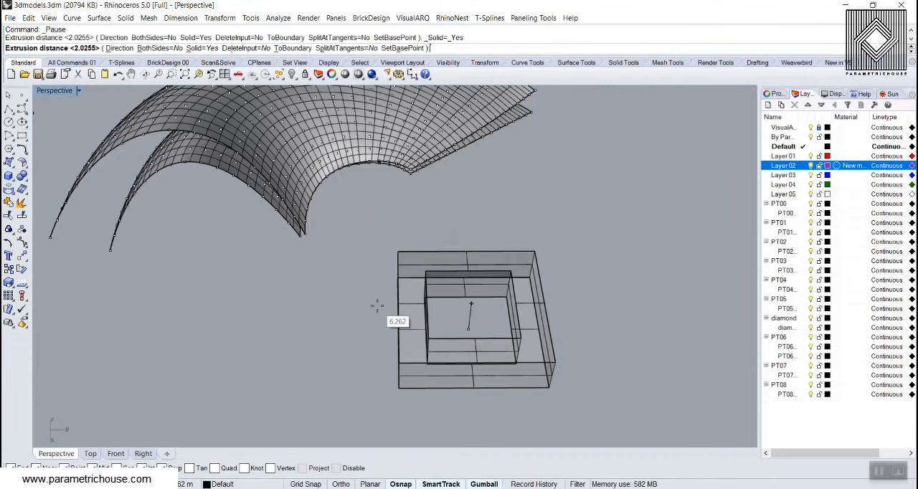
left_click(362, 342)
right_click_drag(582, 317, 343, 318)
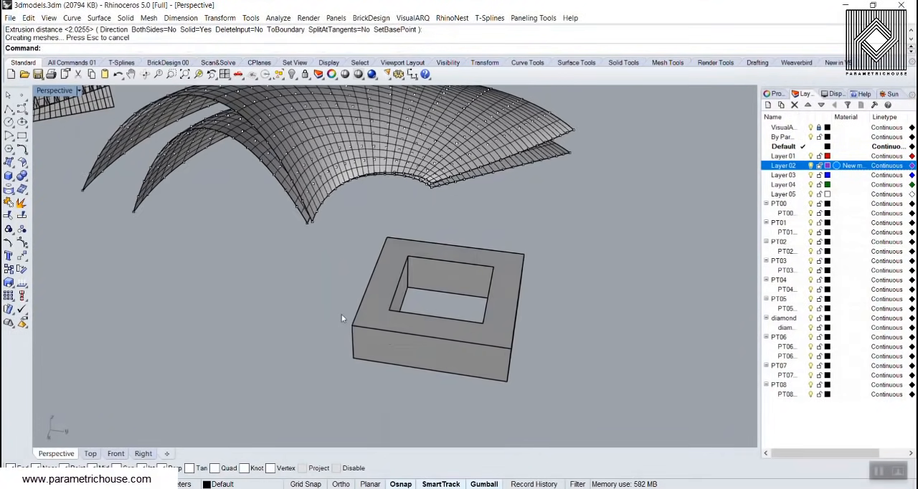
scroll(344, 320, "down", 4)
left_click(533, 19)
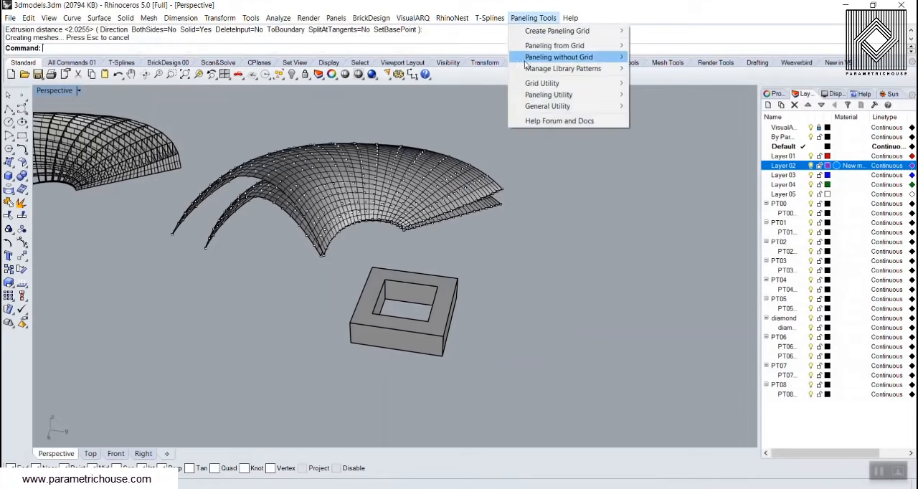
mouse_move(563, 44)
left_click(685, 84)
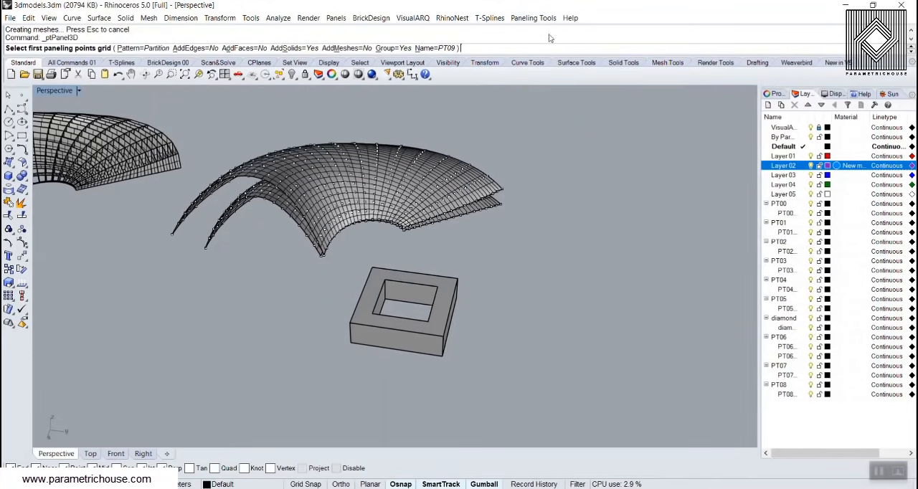
left_click(534, 18)
mouse_move(563, 45)
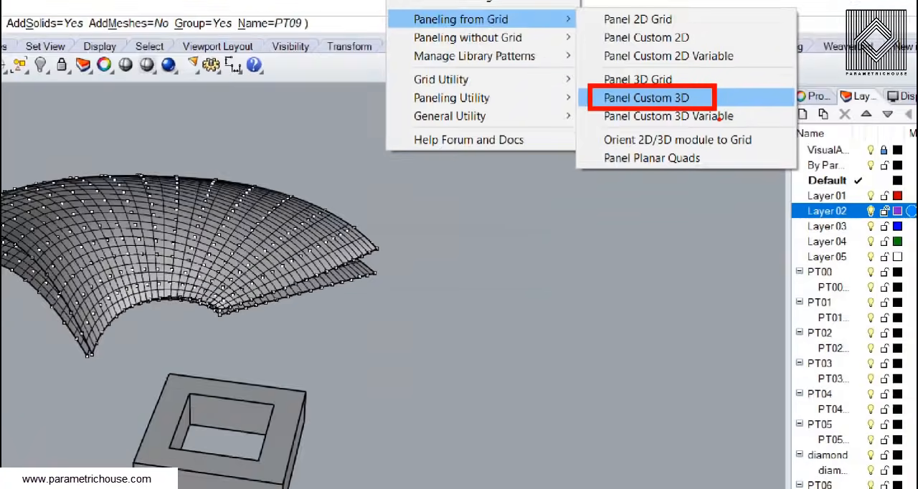
left_click(645, 100)
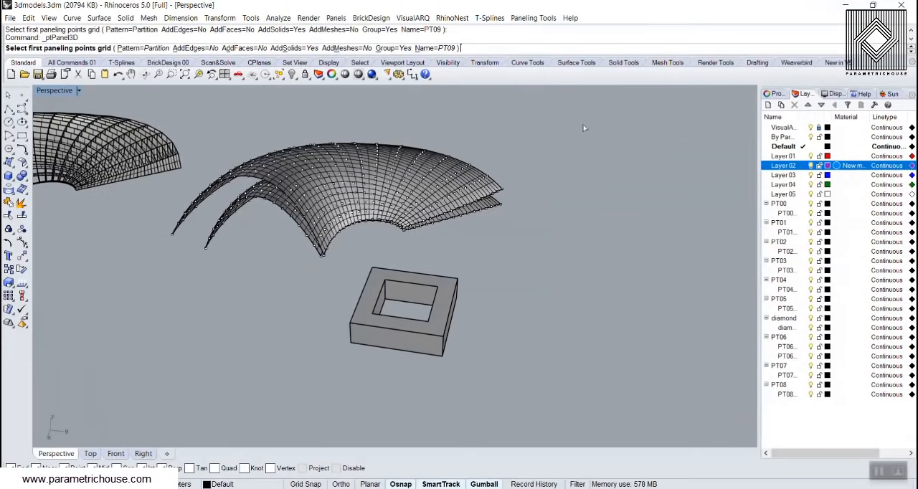
Run Panel Custom 3D with the two point grids as bounding grids and both arched surfaces as bounding surfaces
left_click(533, 18)
mouse_move(548, 50)
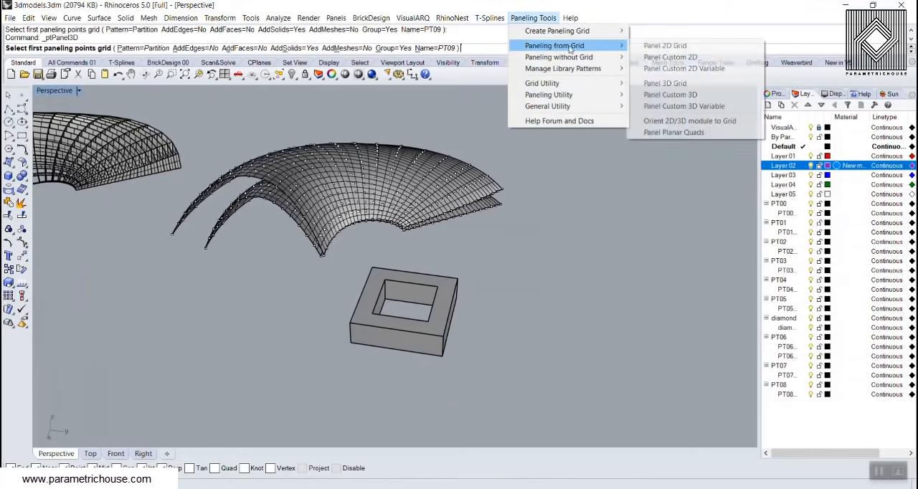
left_click(663, 94)
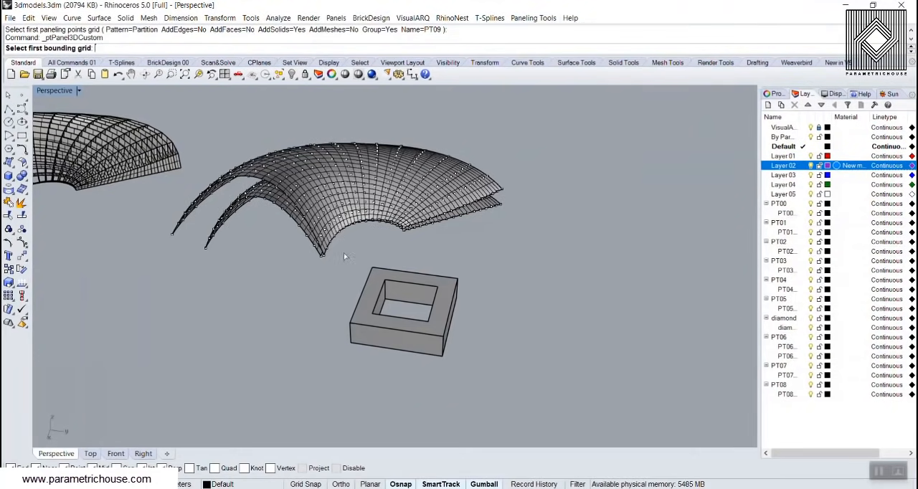
scroll(343, 252, "up", 3)
left_click(319, 246)
key("Return")
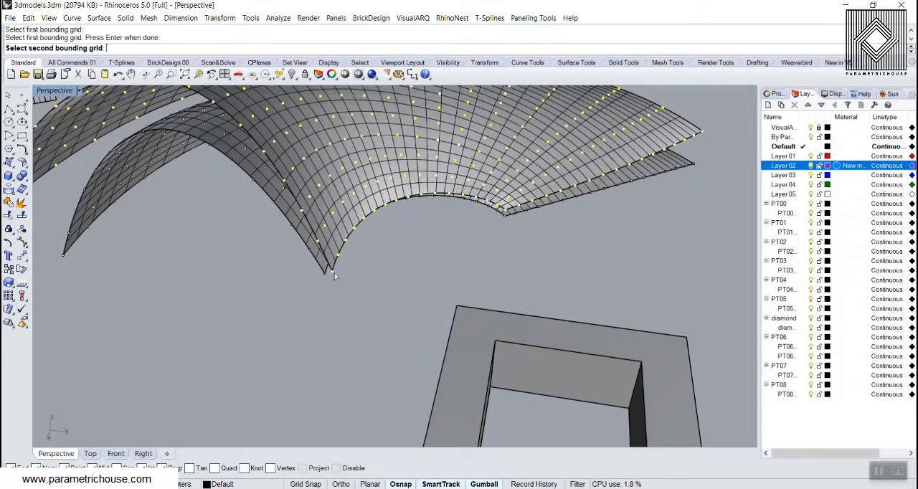
left_click(313, 255)
key("Return")
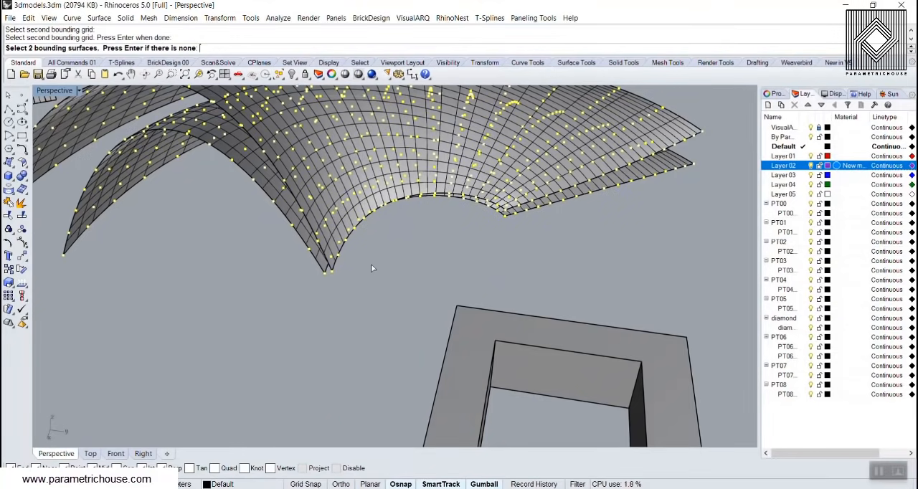
key("Return")
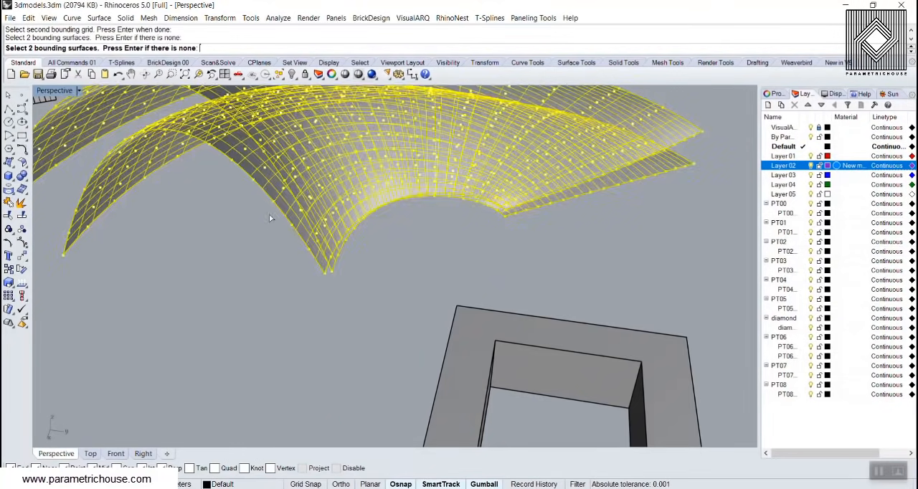
Use the hollow square frame as the panel module and generate the panels with base 0 and shift 1 in U and V
scroll(326, 237, "down", 8)
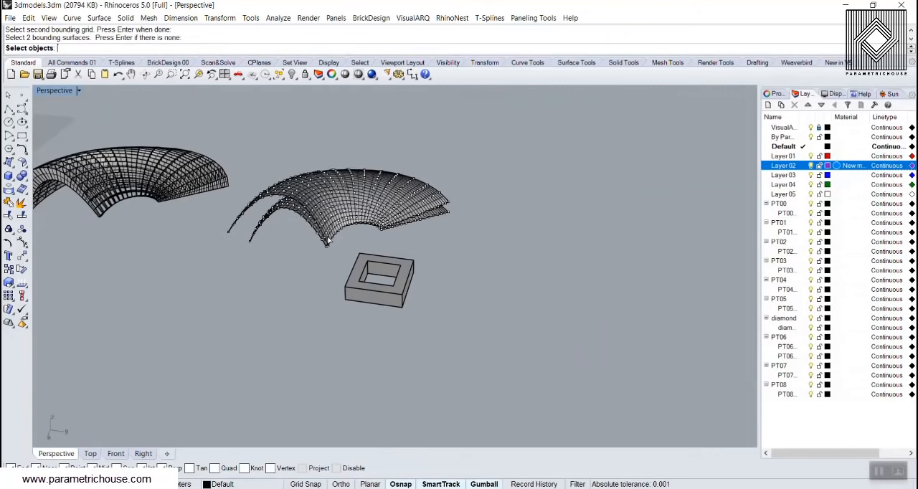
left_click(407, 270)
key("Return")
right_click_drag(420, 257, 297, 291)
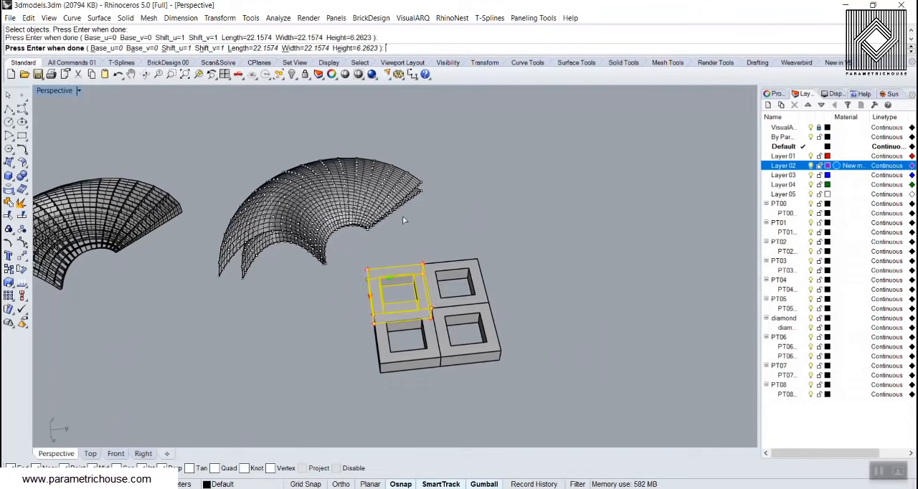
key("Return")
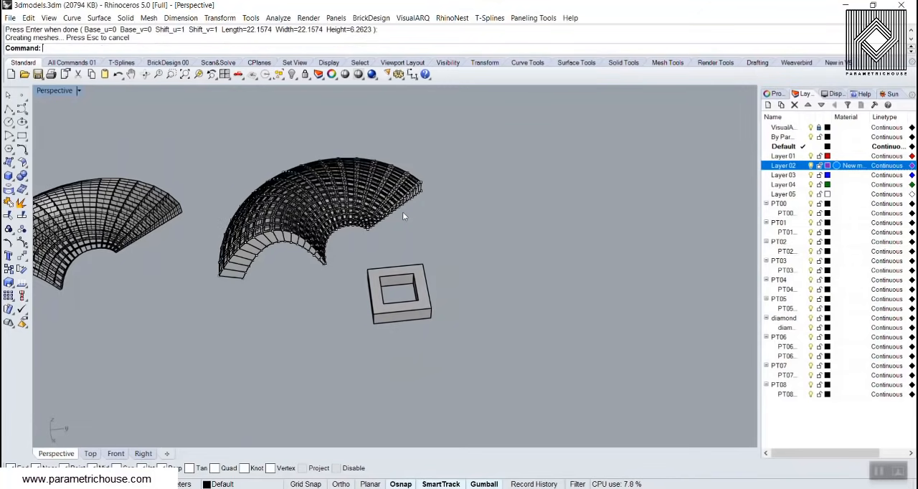
Delete the outer arched surface covering the custom frame panels
scroll(242, 245, "up", 6)
left_click(298, 233)
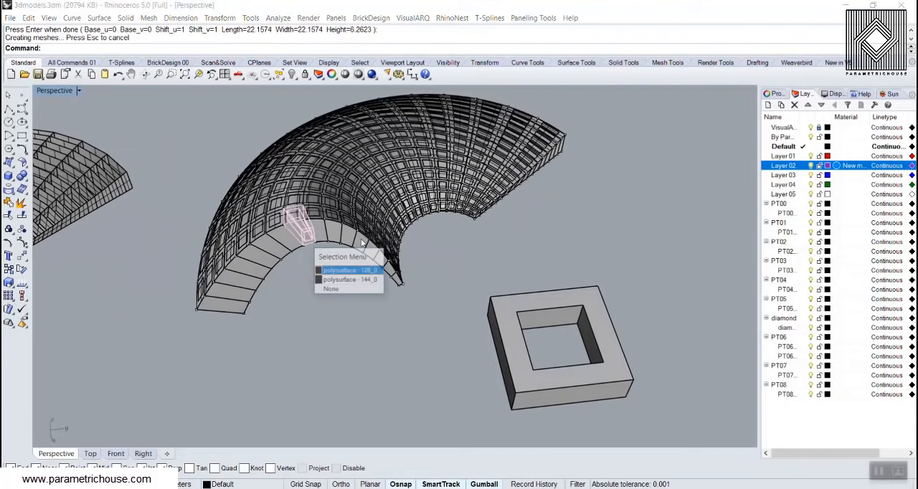
left_click(289, 291)
scroll(292, 211, "up", 3)
left_click(292, 204)
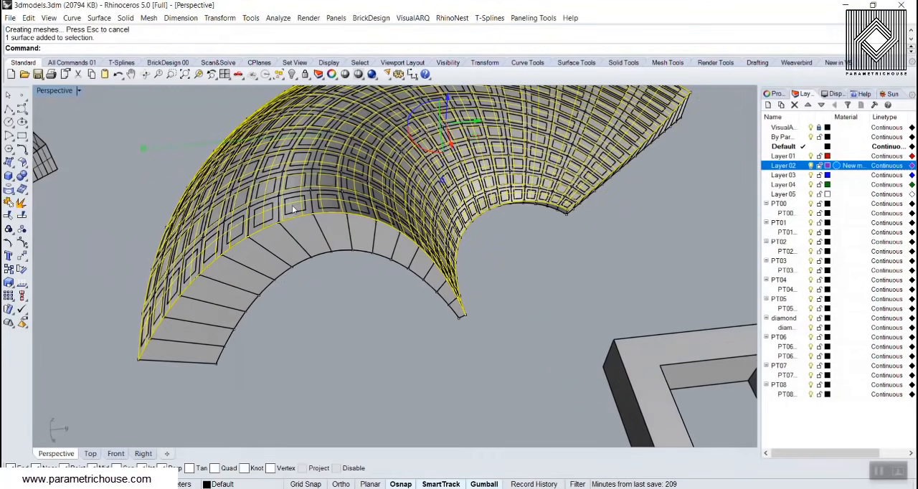
key("Delete")
right_click_drag(292, 205, 475, 231)
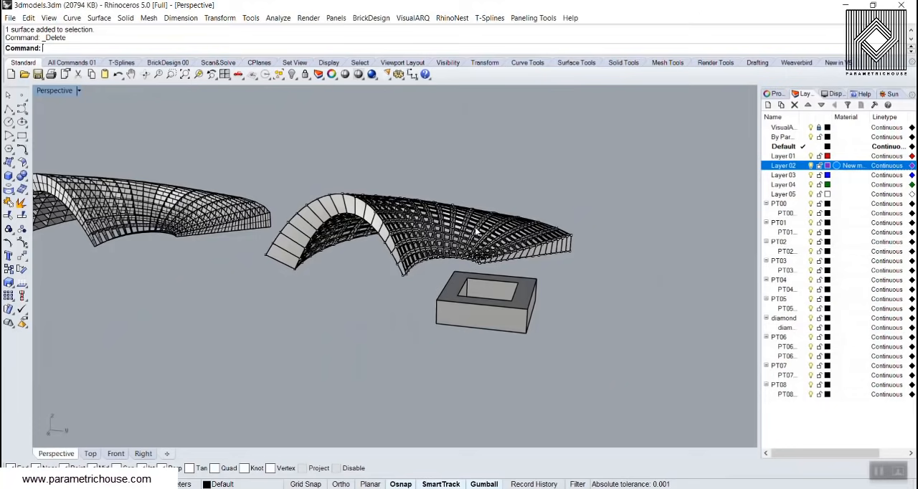
right_click_drag(477, 230, 444, 251)
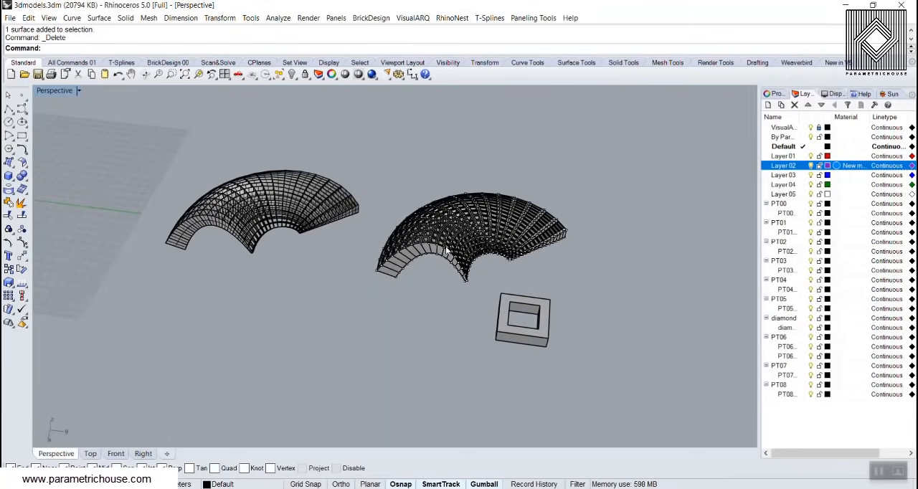
Undo the custom frame panelling back to before the frame extrusion, and delete the neighbouring partition panel model and both nested squares
key("ctrl+z")
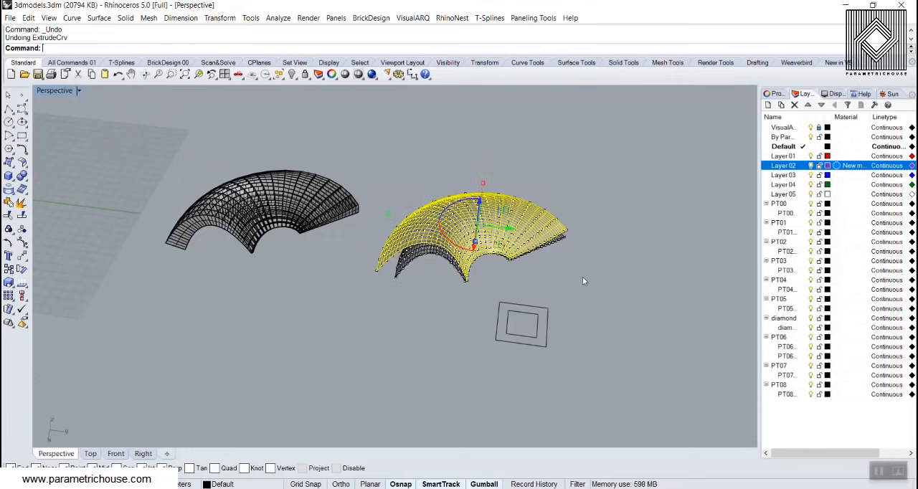
left_click(582, 281)
left_click_drag(364, 183, 170, 298)
key("Delete")
left_click_drag(597, 358, 496, 305)
key("Delete")
Delete the inner arched surface and both paneling point grids, keeping only the outer arched surface
scroll(462, 256, "up", 14)
left_click(390, 270)
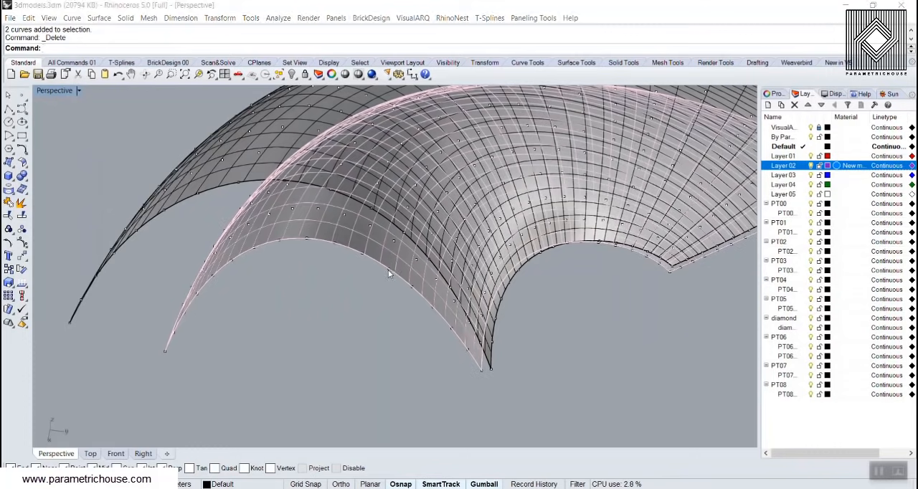
key("Delete")
left_click(388, 270)
key("Delete")
scroll(380, 278, "down", 10)
scroll(385, 221, "up", 5)
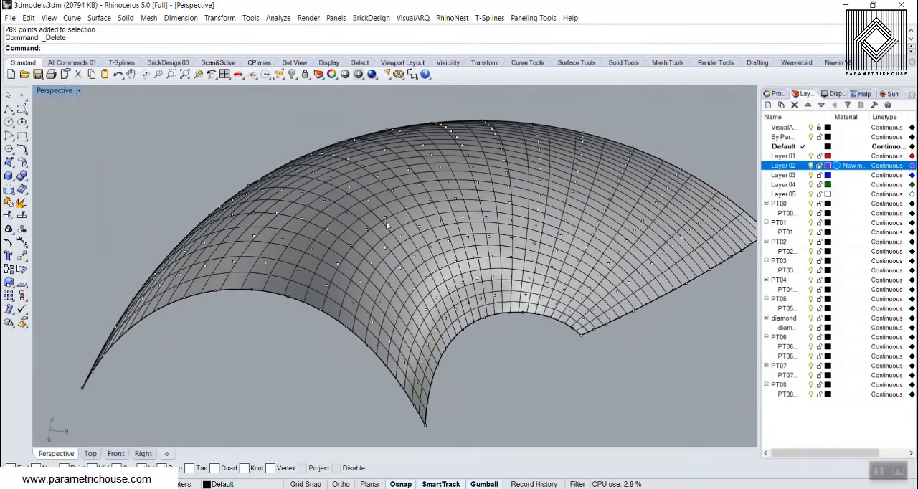
left_click(387, 217)
left_click(423, 258)
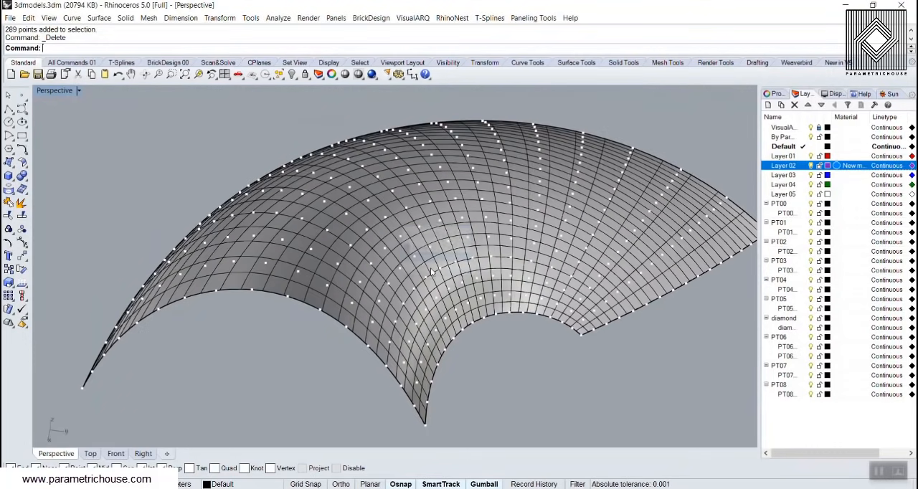
key("Delete")
left_click(532, 18)
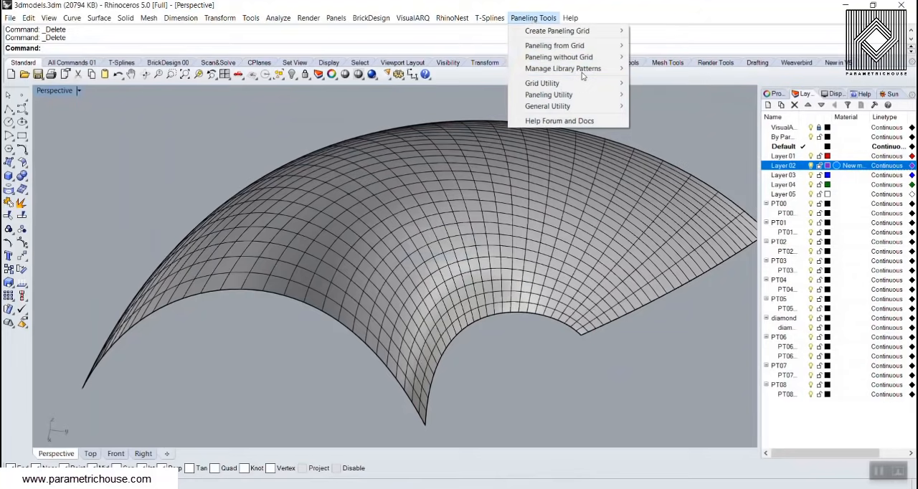
mouse_move(563, 68)
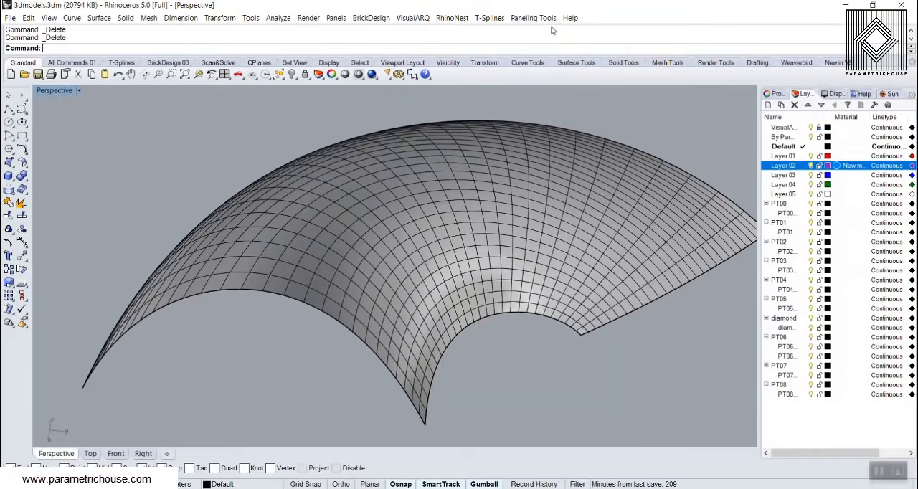
left_click(531, 19)
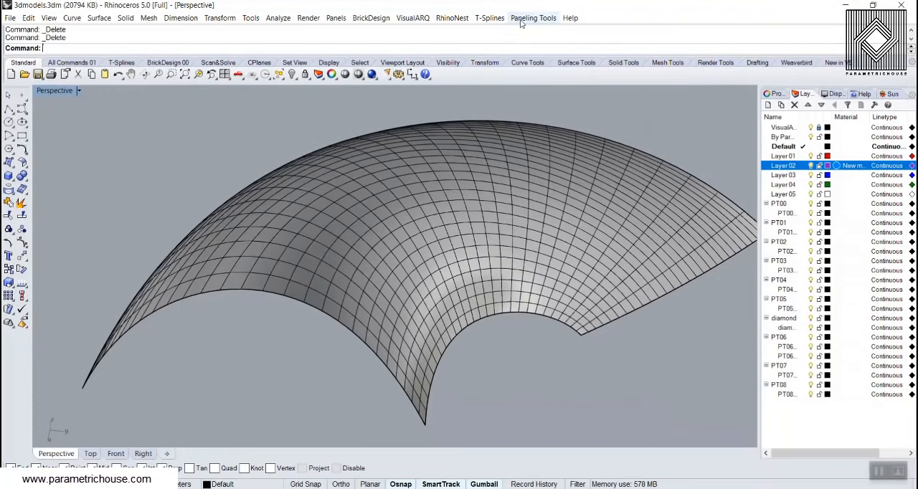
left_click(533, 19)
mouse_move(580, 86)
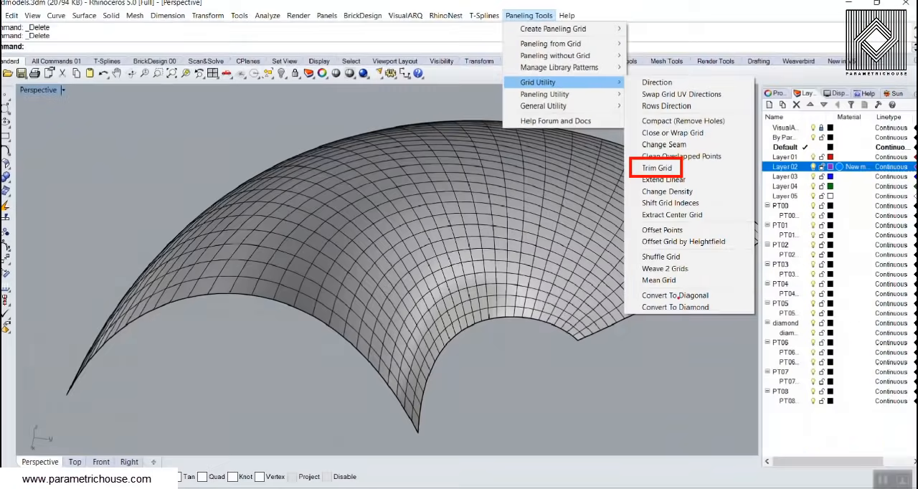
left_click(631, 197)
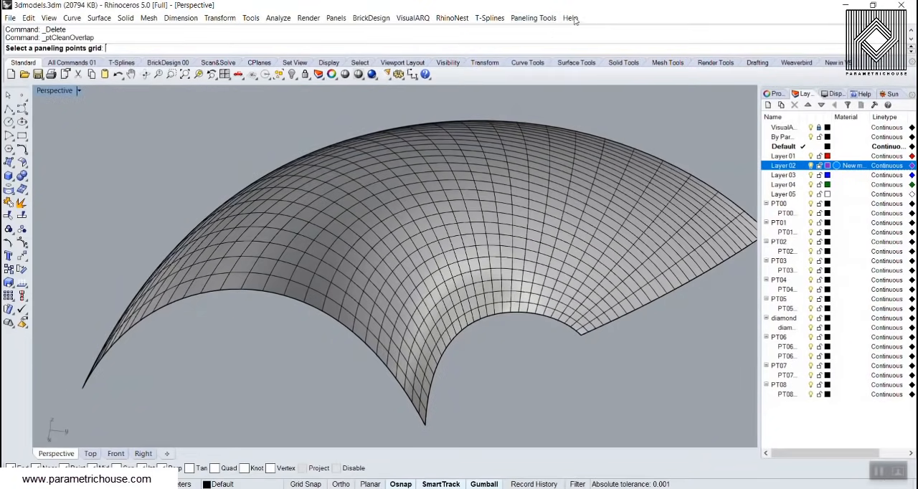
Create a Surface Domain Number paneling grid on the arched surface with 16 U spans and 16 V spans
left_click(545, 21)
mouse_move(553, 32)
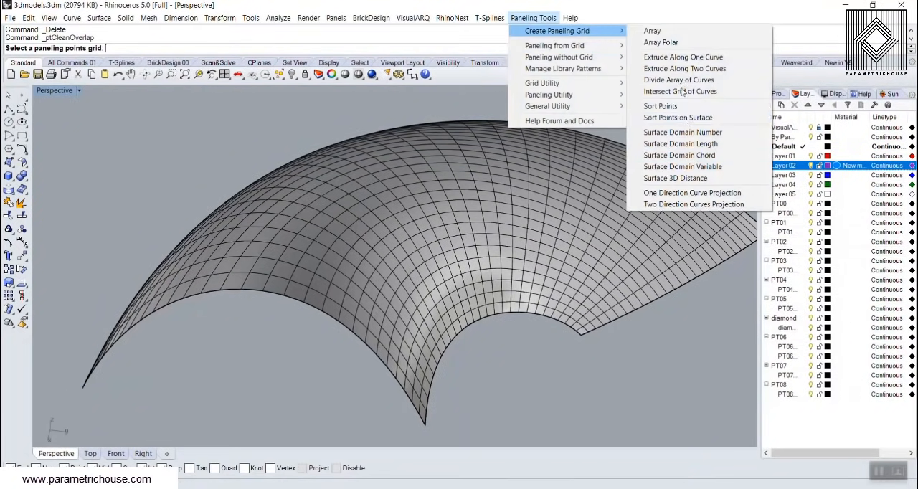
left_click(691, 132)
left_click(444, 219)
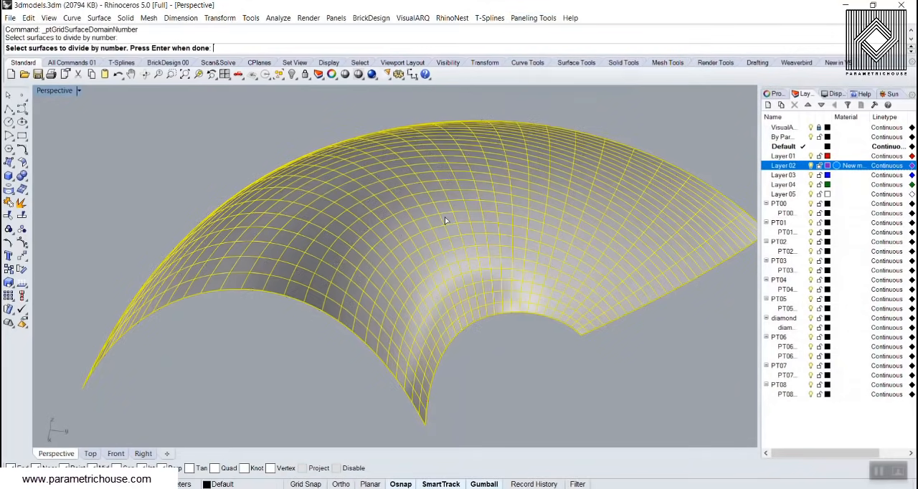
key("Return")
scroll(445, 219, "down", 6)
key("Return")
scroll(476, 279, "up", 6)
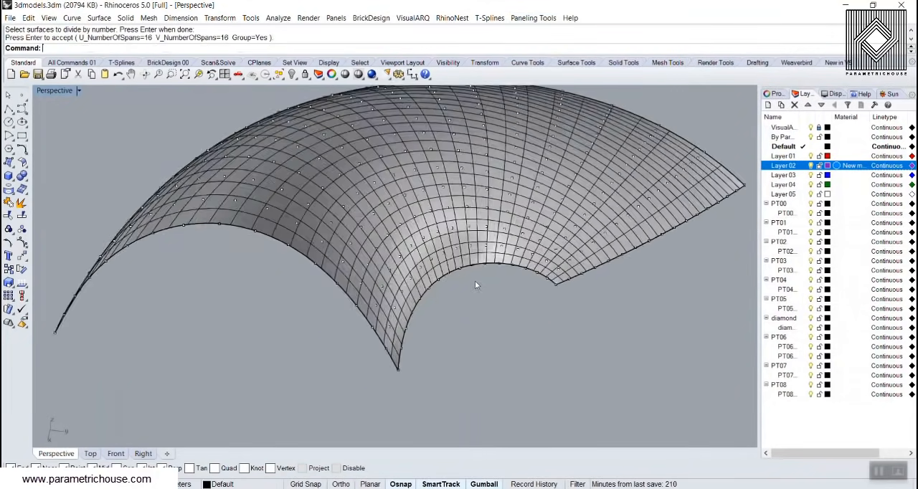
Convert the 16 × 16 point grid on the arched surface to a diamond grid
right_click_drag(475, 280, 365, 273)
scroll(332, 225, "up", 5)
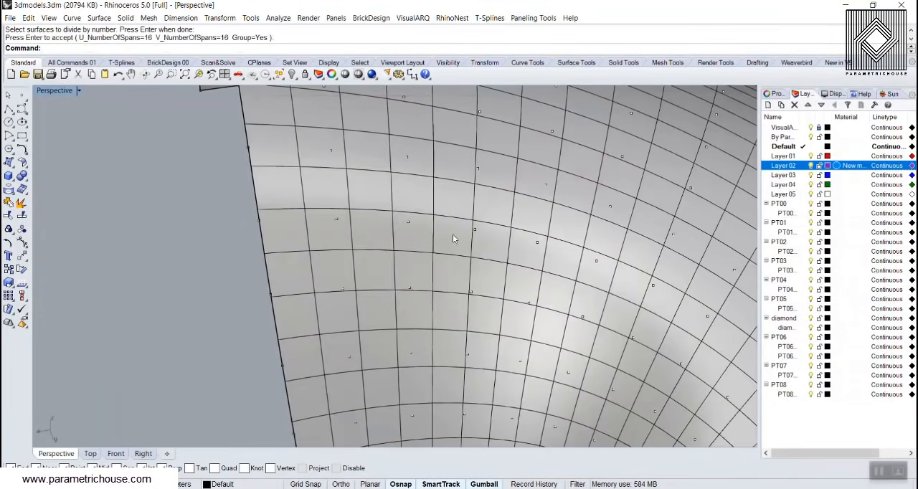
left_click(524, 18)
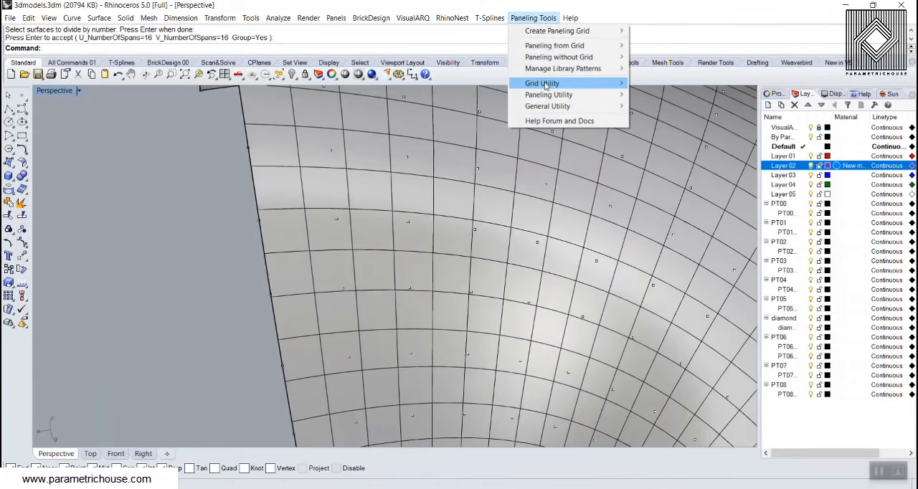
mouse_move(586, 85)
left_click(674, 302)
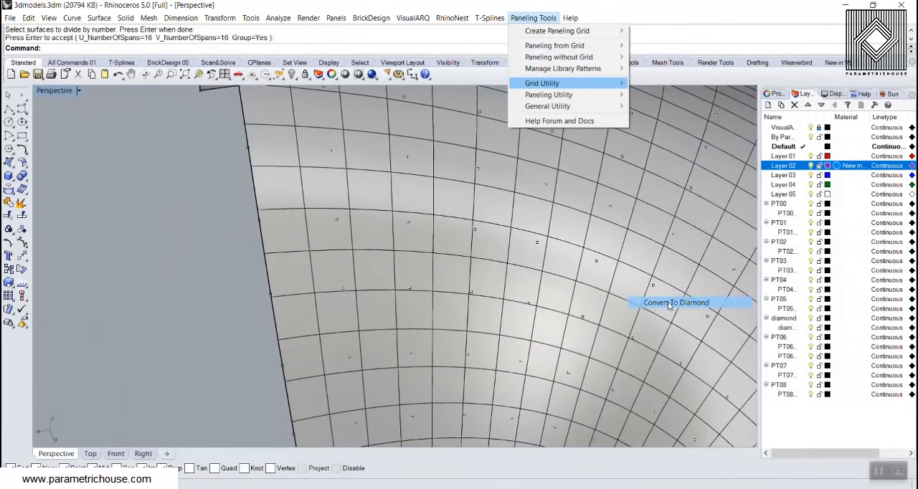
left_click(336, 219)
scroll(329, 229, "down", 3)
key("Return")
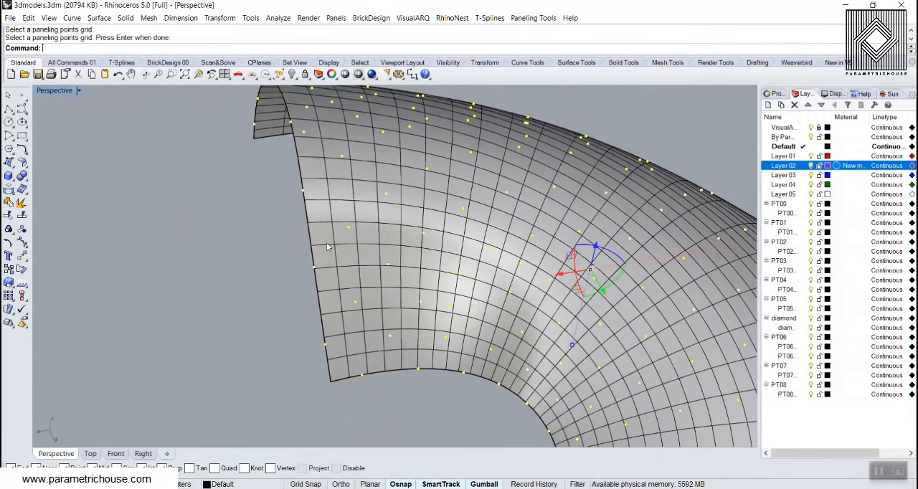
Undo the diamond conversion and the creation of the point grid on the arched surface
scroll(323, 245, "down", 2)
key("Escape")
right_click_drag(242, 235, 283, 231)
scroll(282, 231, "up", 3)
scroll(301, 278, "down", 4)
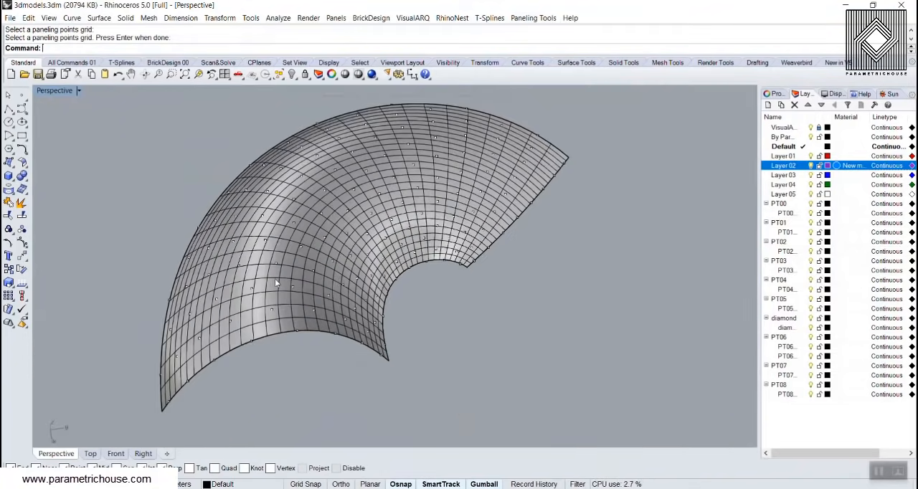
key("ctrl+z")
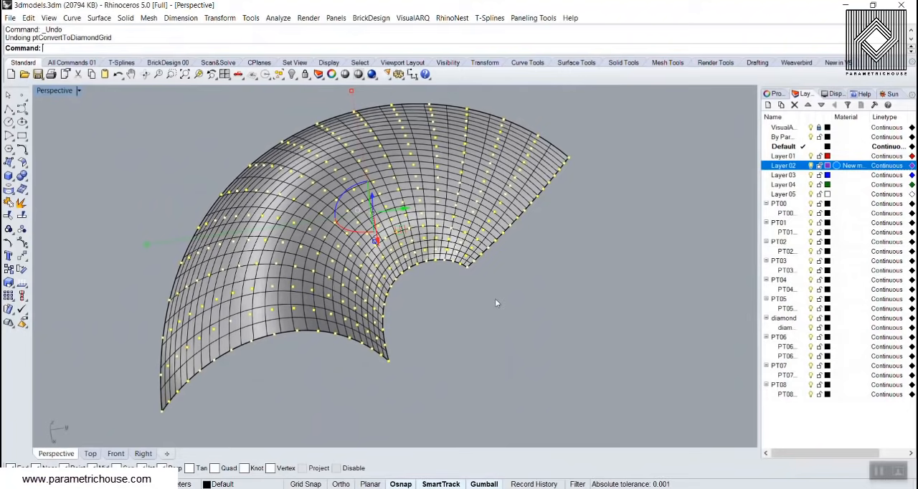
left_click(533, 18)
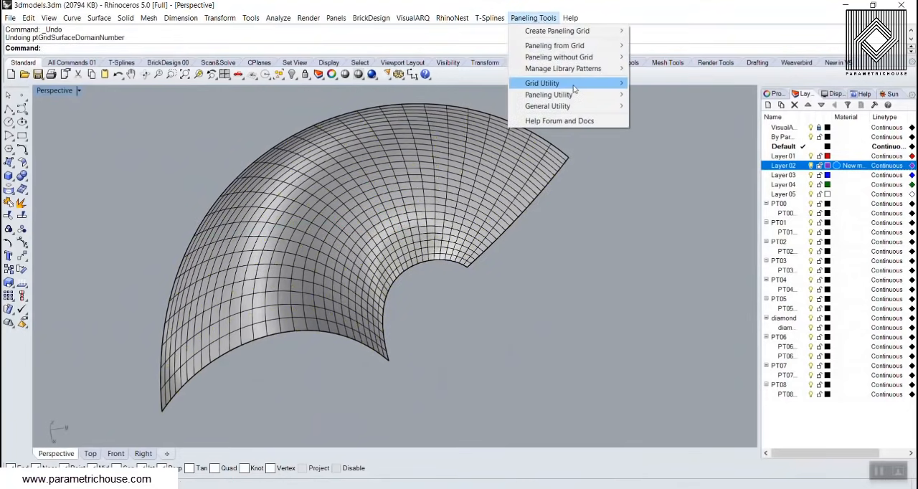
mouse_move(572, 86)
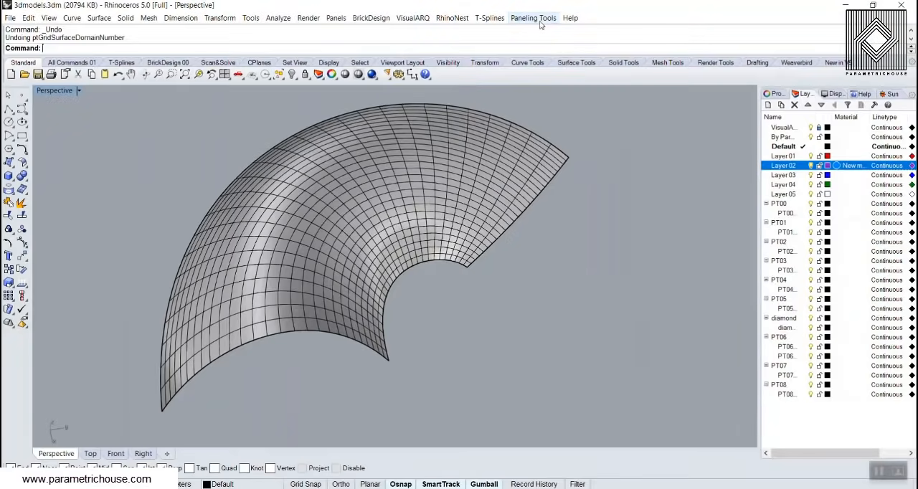
left_click(541, 21)
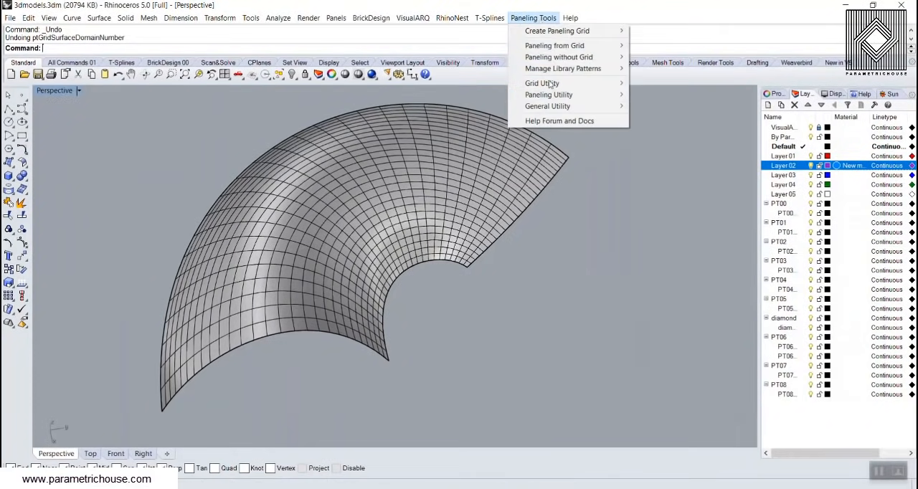
mouse_move(554, 99)
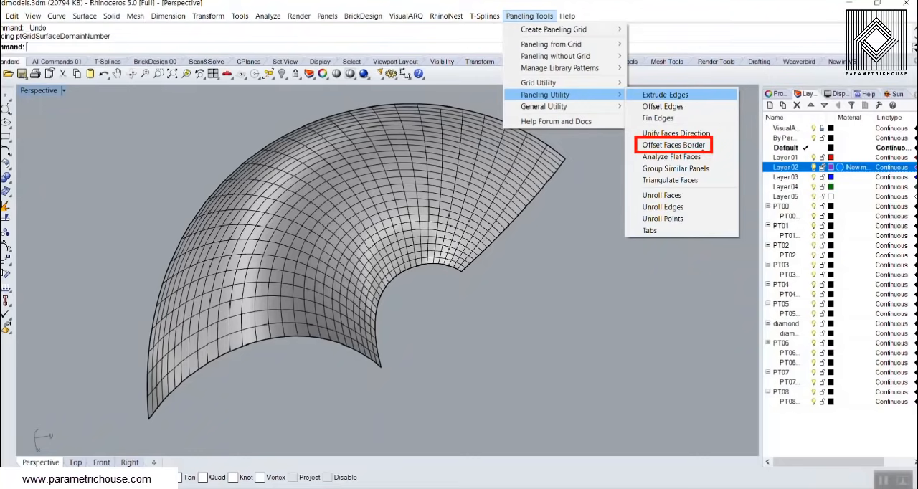
left_click(559, 165)
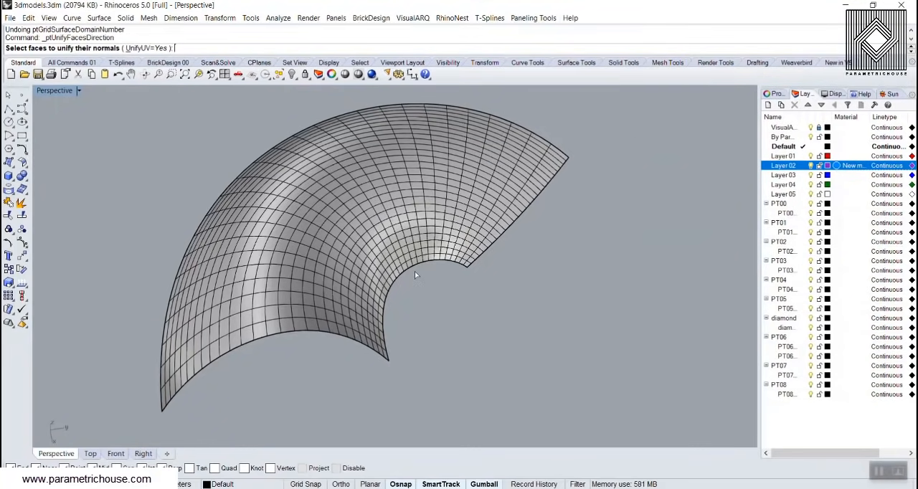
left_click(533, 18)
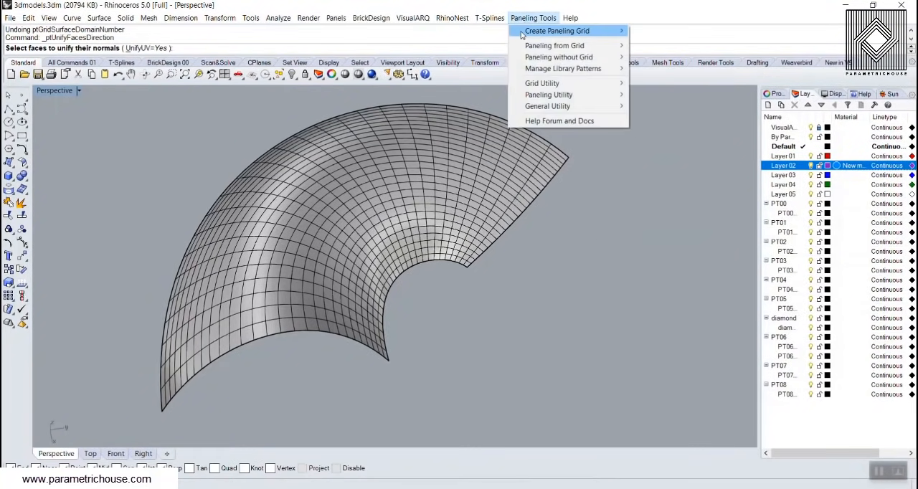
mouse_move(563, 71)
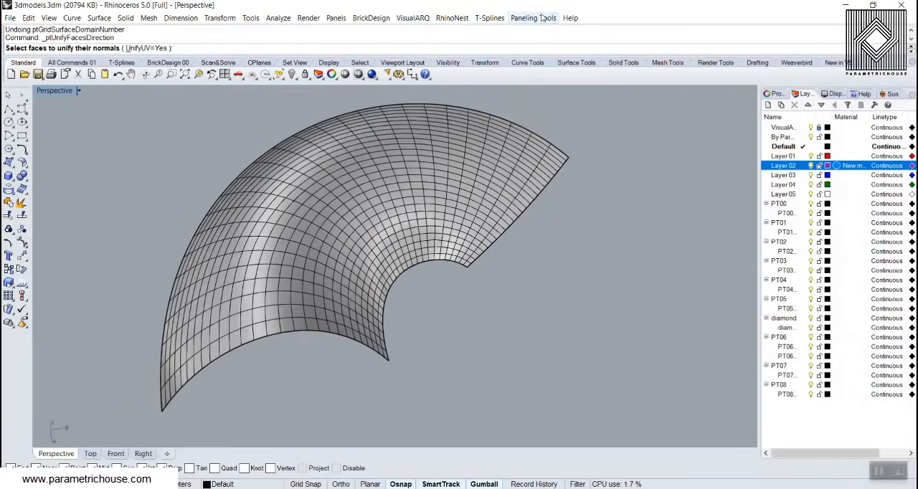
Start a new 2D library pattern and place its unit grid's origin and x-axis reference point in empty space beside the construction plane grid
left_click(532, 18)
mouse_move(557, 69)
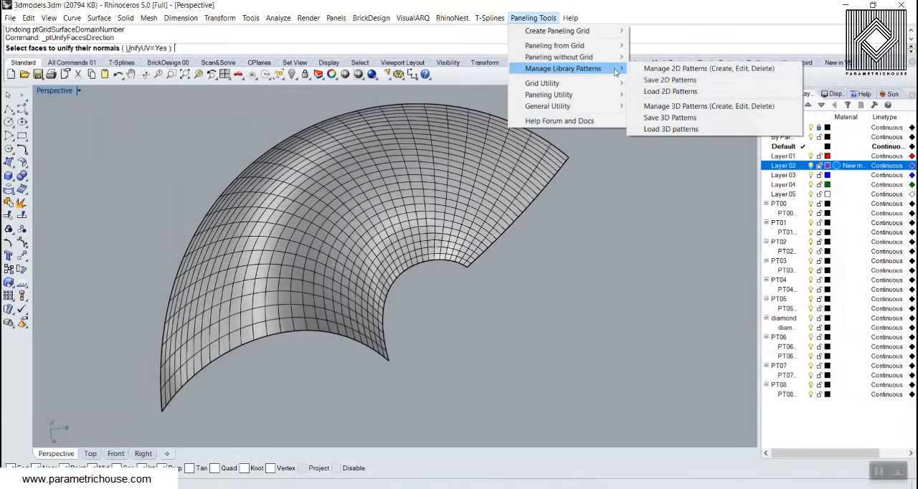
left_click(677, 68)
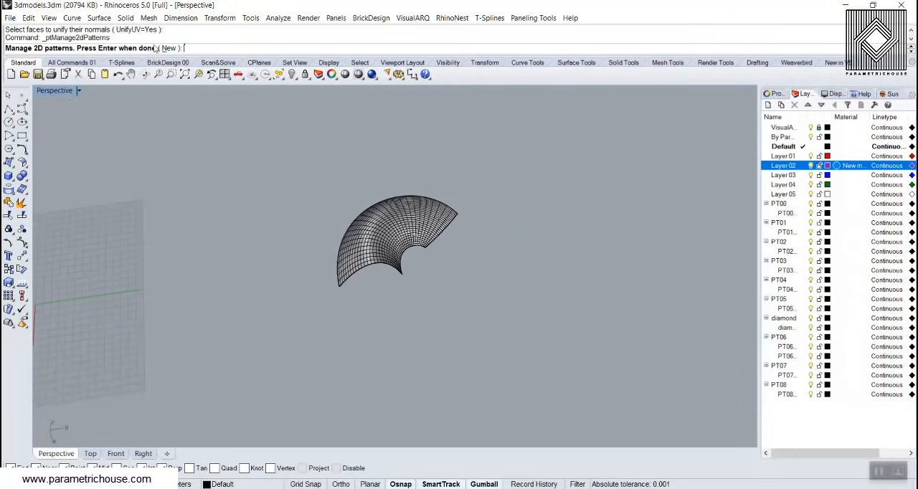
left_click(168, 48)
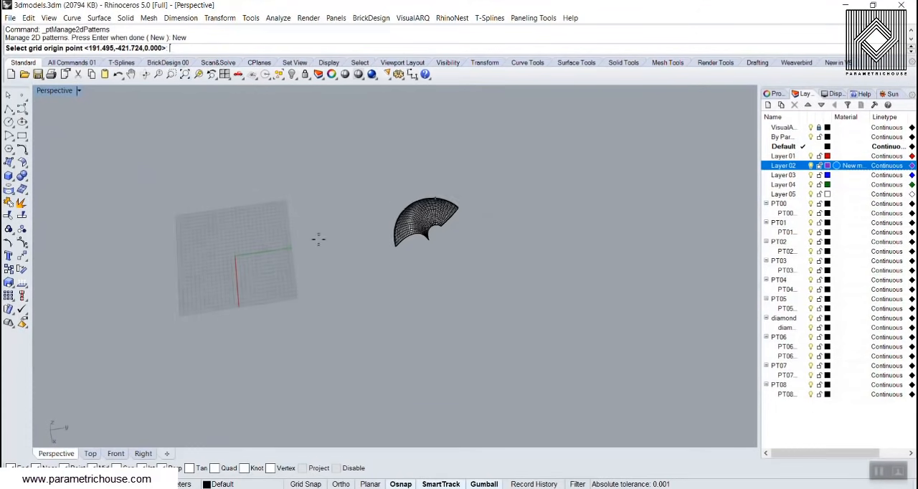
left_click(142, 317)
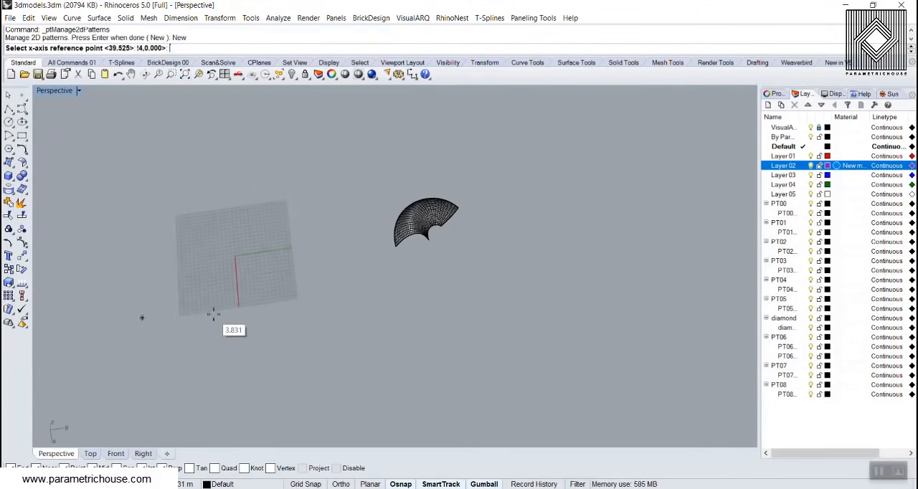
right_click_drag(376, 265, 373, 334)
right_click_drag(400, 220, 354, 225, "shift")
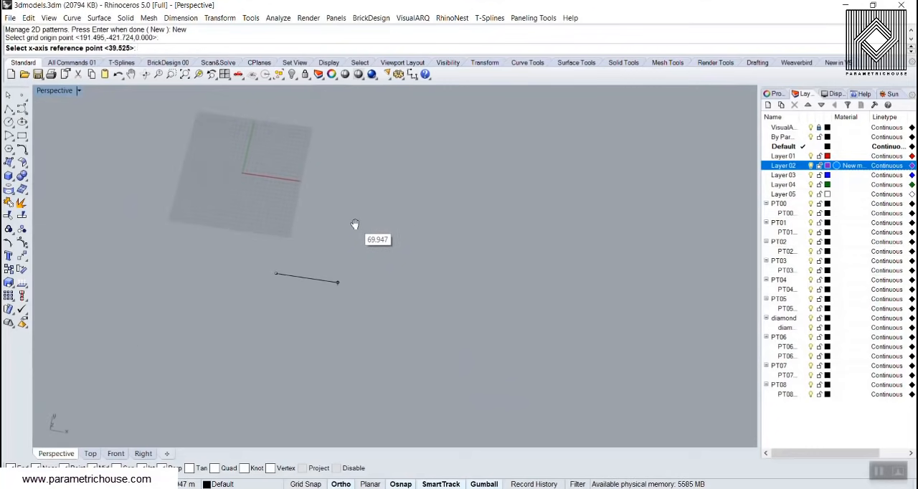
left_click(344, 287)
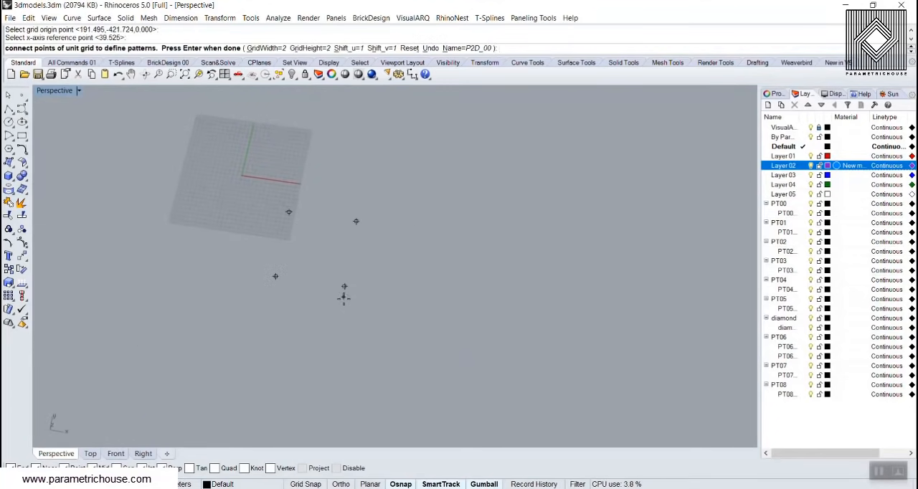
Set the 2D pattern's unit grid to a GridWidth of 7 and a GridHeight of 7
scroll(343, 299, "down", 5)
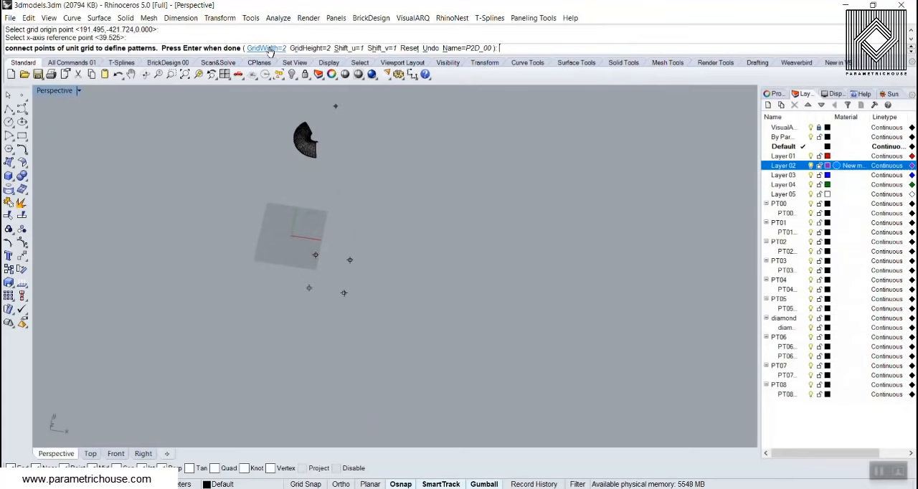
left_click(276, 74)
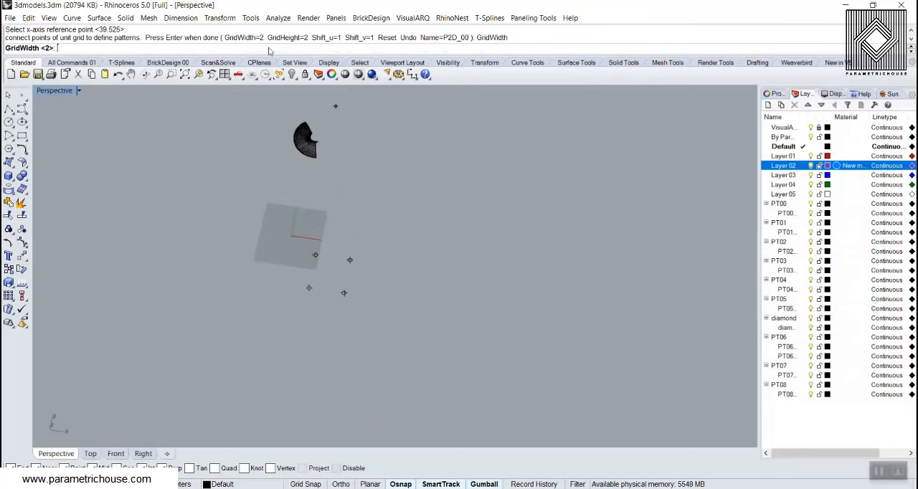
type("7")
key("Return")
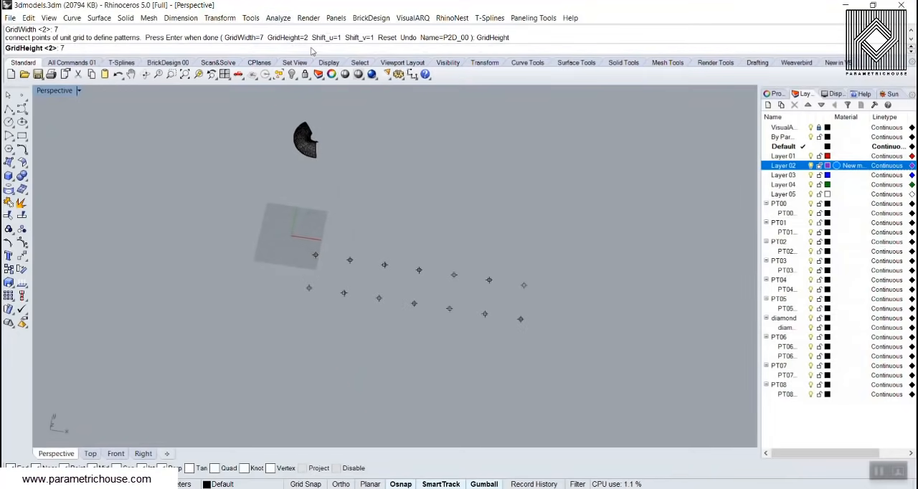
type("7")
key("Return")
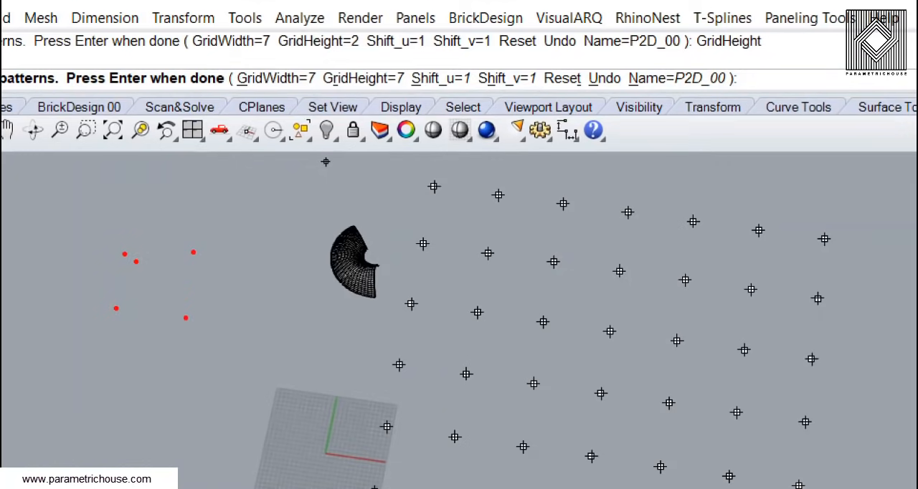
mouse_move(136, 261)
left_mouse_down()
mouse_move(164, 282)
mouse_move(147, 270)
left_mouse_up()
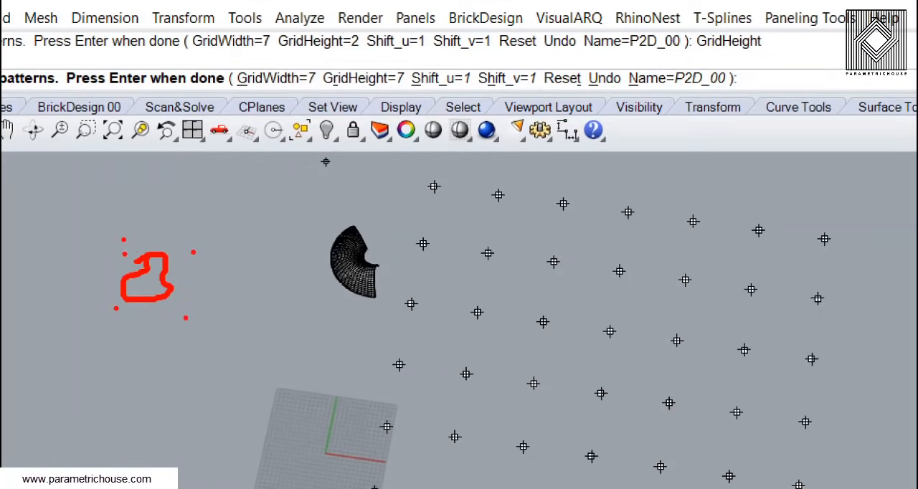
left_click_drag(156, 231, 234, 264)
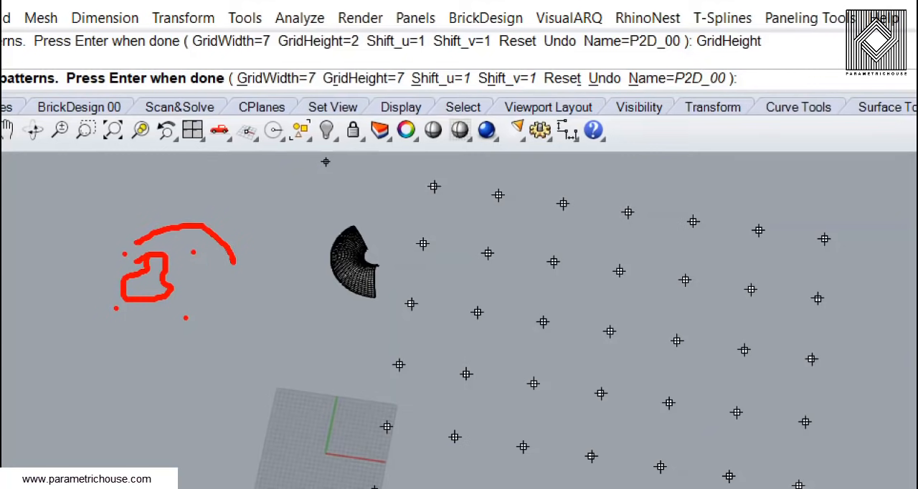
mouse_move(433, 186)
left_mouse_down()
mouse_move(601, 188)
mouse_move(694, 219)
mouse_move(803, 203)
mouse_move(848, 228)
left_mouse_up()
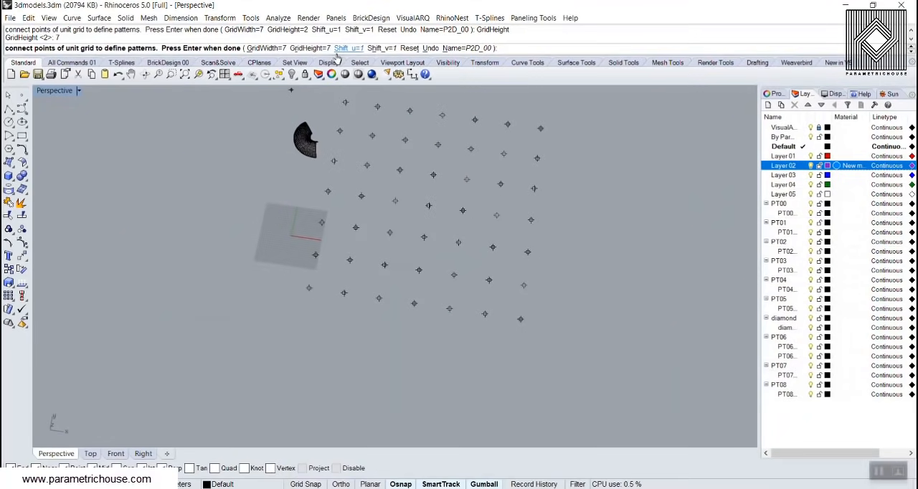
Set Shift_u and Shift_v of the 2D pattern to 6 and name the pattern star
left_click(430, 77)
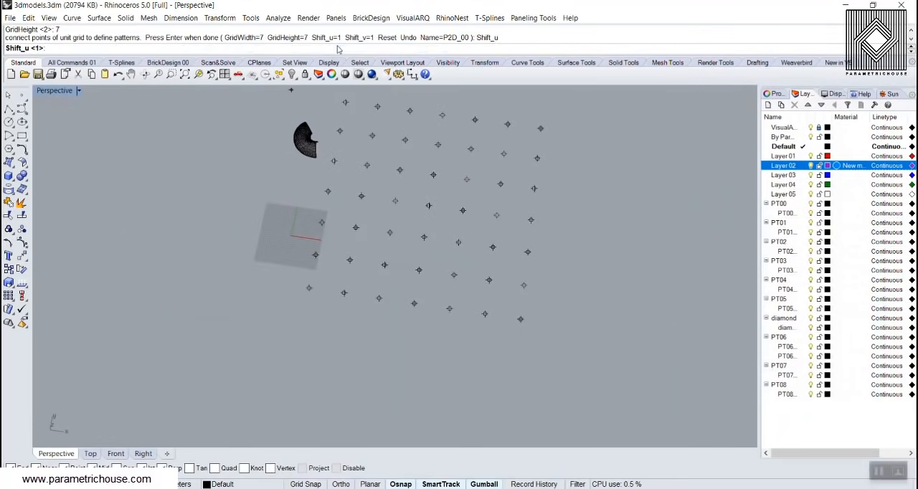
type("6")
key("Return")
left_click(355, 47)
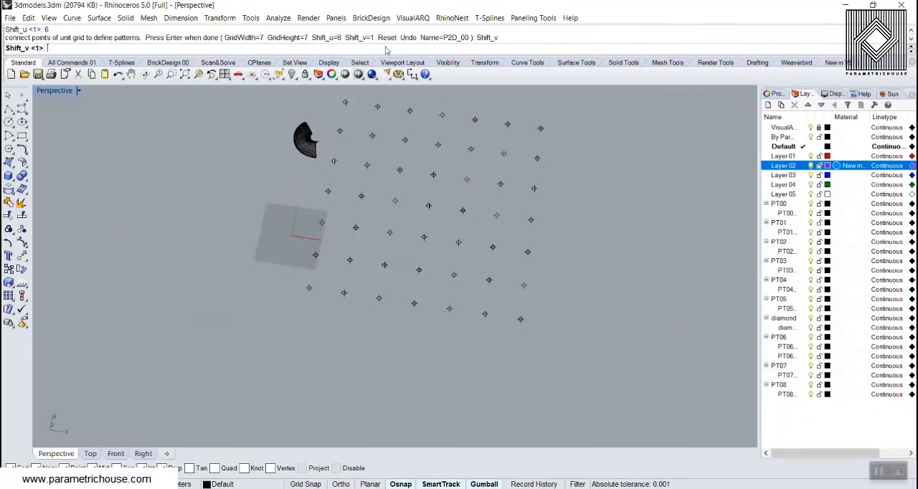
type("6")
key("Return")
left_click(459, 48)
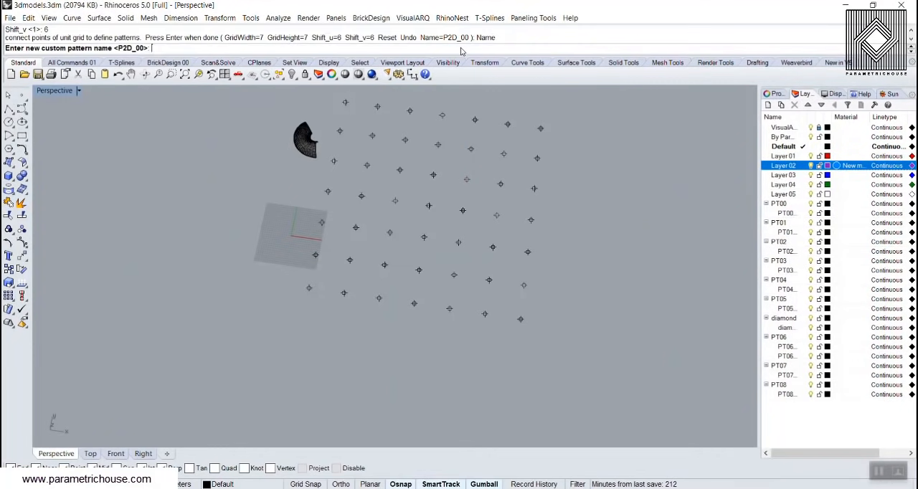
type("star")
key("Return")
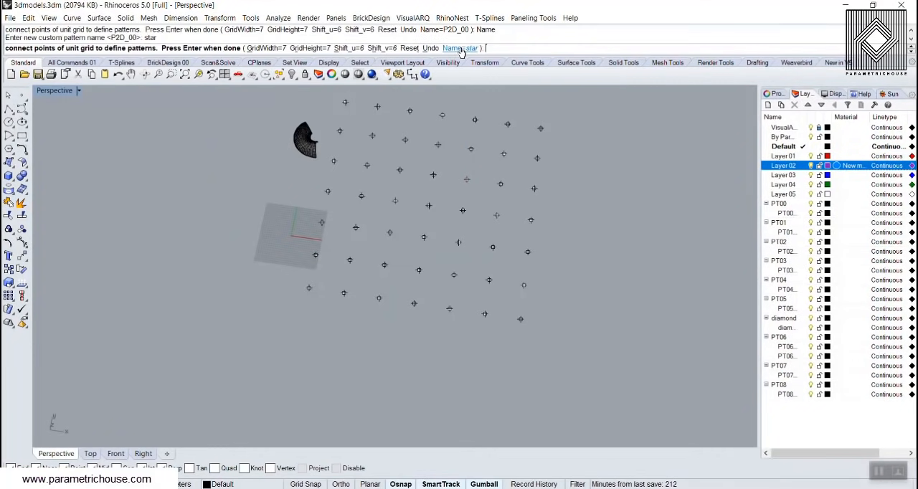
Connect the unit grid points into a closed eight-pointed star outline, starting and ending at the middle point of one grid edge
right_click_drag(430, 143, 333, 236)
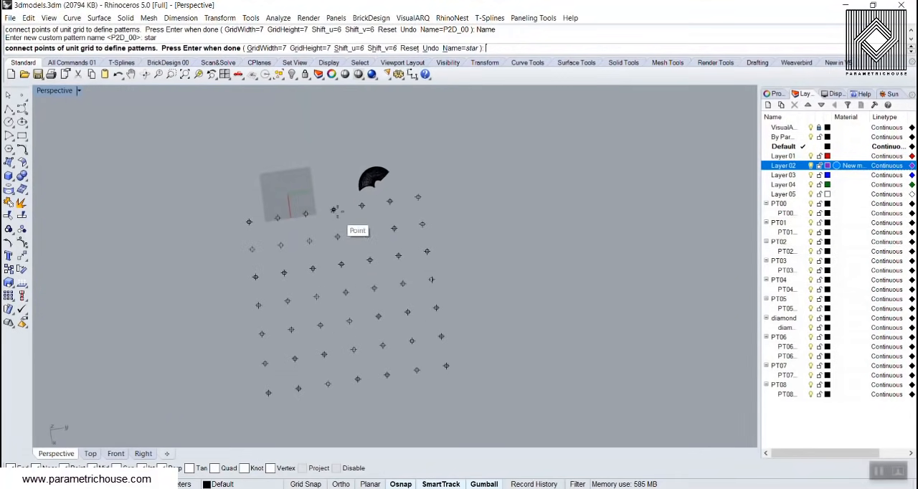
left_click(333, 210)
left_click(366, 232)
left_click(394, 229)
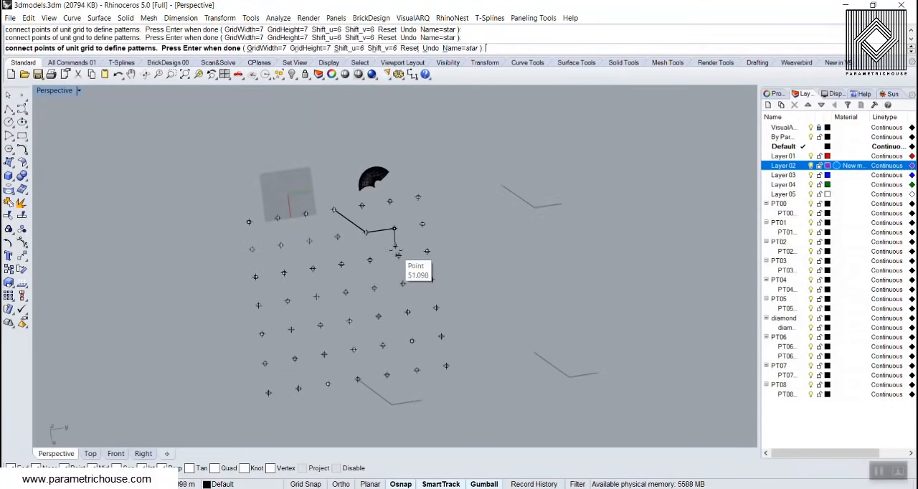
left_click(398, 256)
left_click(430, 280)
left_click(407, 312)
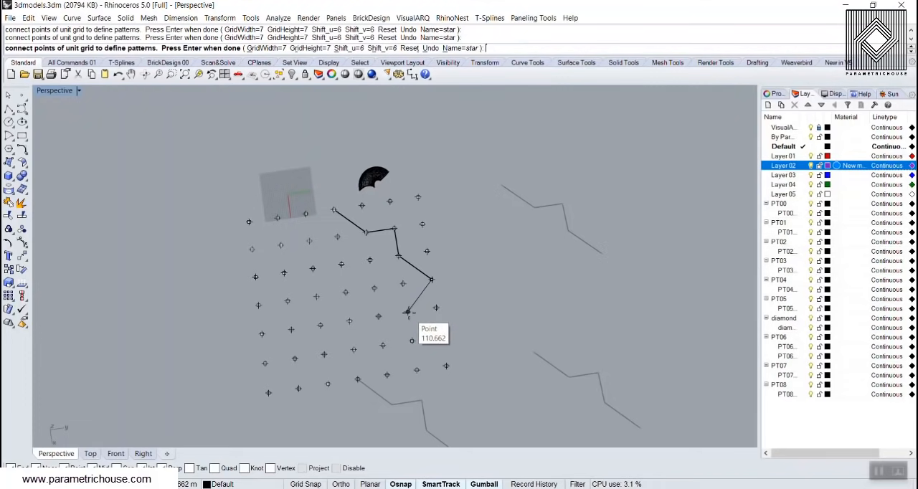
left_click(412, 341)
left_click(383, 345)
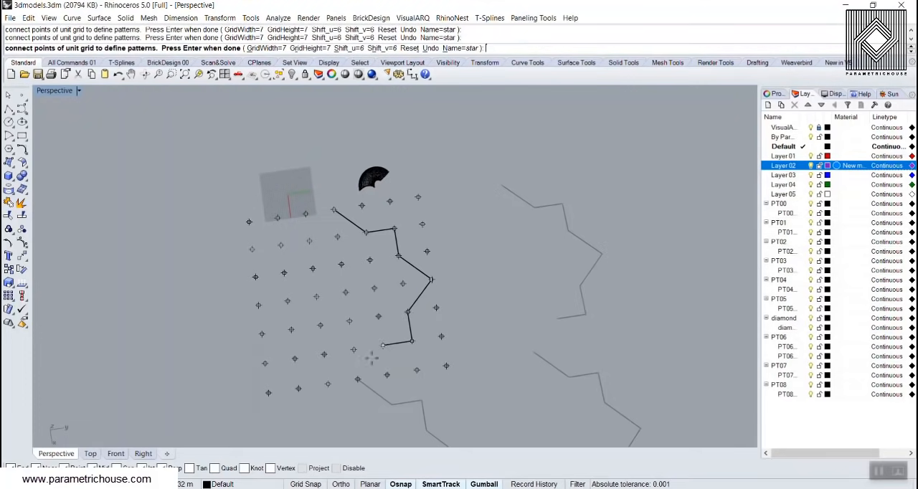
left_click(358, 379)
left_click(324, 354)
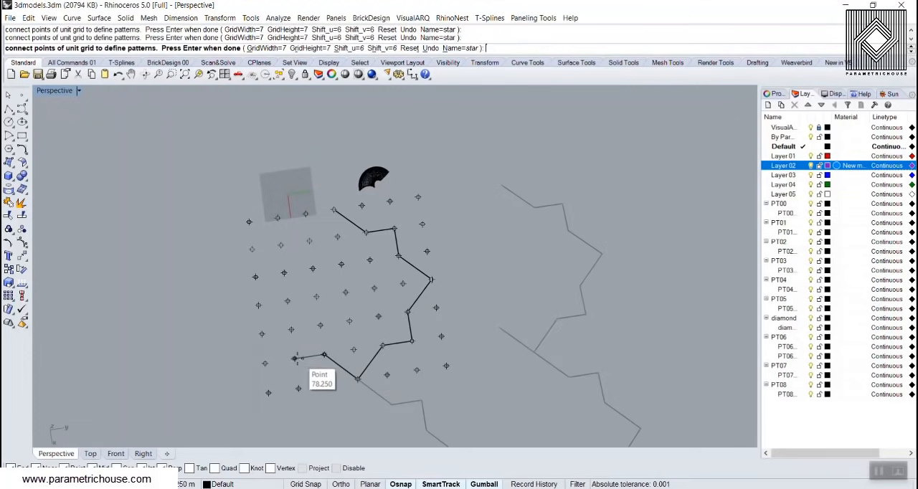
left_click(295, 358)
left_click(290, 330)
left_click(258, 306)
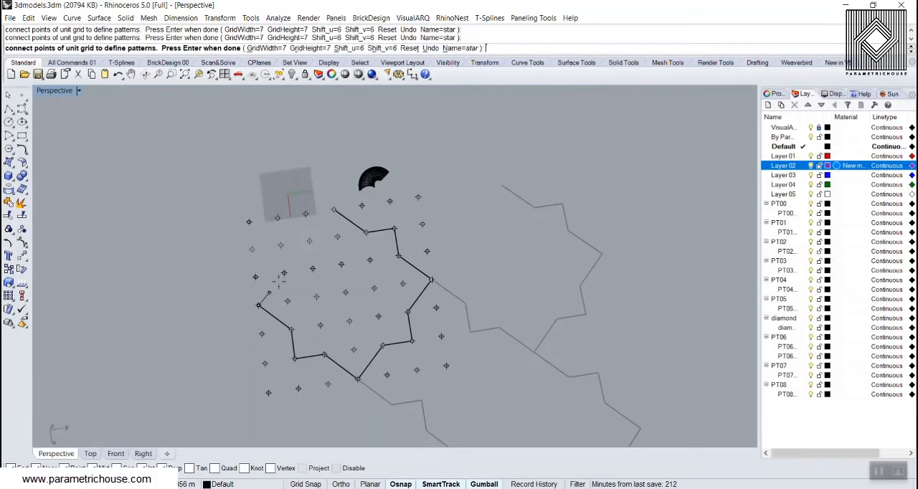
left_click(284, 273)
left_click(281, 245)
left_click(309, 241)
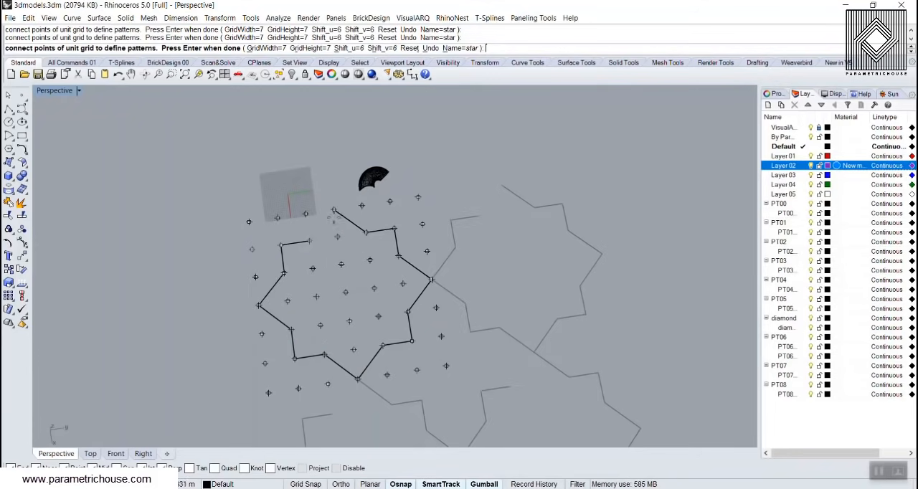
left_click(333, 209)
Finish defining the star pattern and end the 2D pattern management
scroll(314, 251, "down", 2)
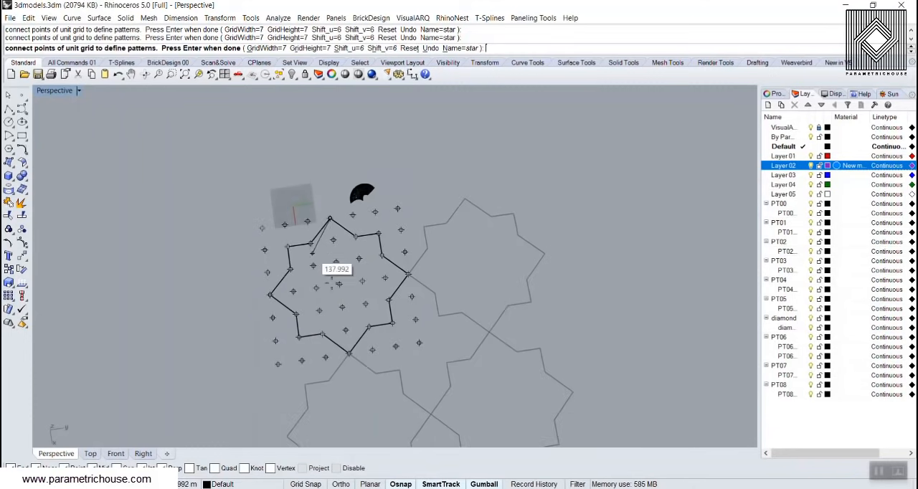
key("Return")
mouse_move(354, 290)
right_mouse_down()
mouse_move(281, 260)
mouse_move(314, 288)
mouse_move(344, 293)
right_mouse_up()
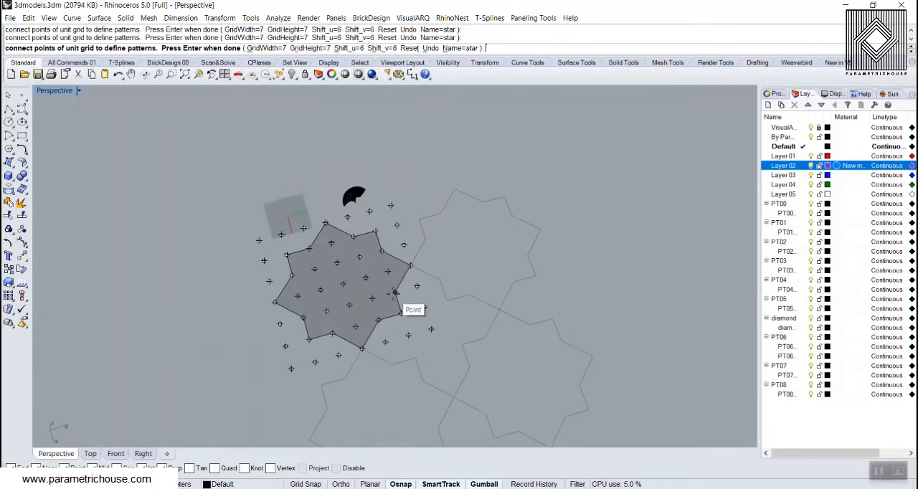
key("Return")
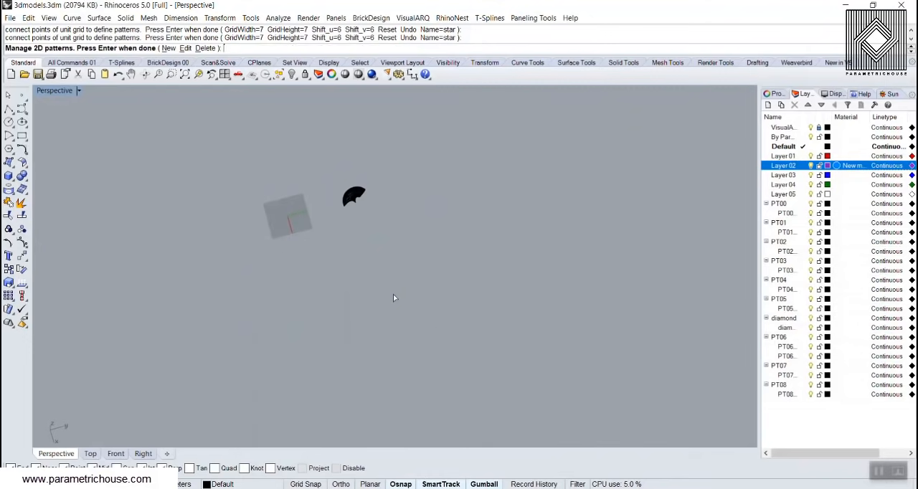
key("Return")
Select the arched surface and start a Surface Domain Number paneling grid on it
scroll(360, 194, "up", 5)
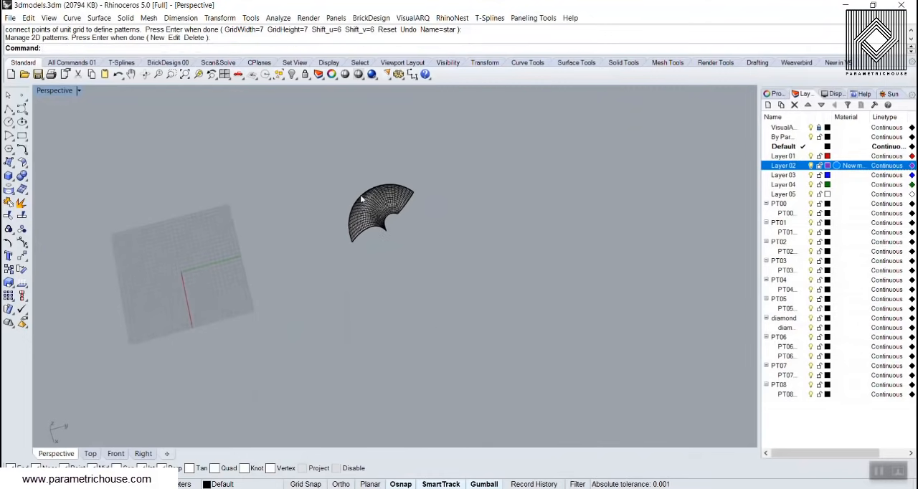
left_click(435, 195)
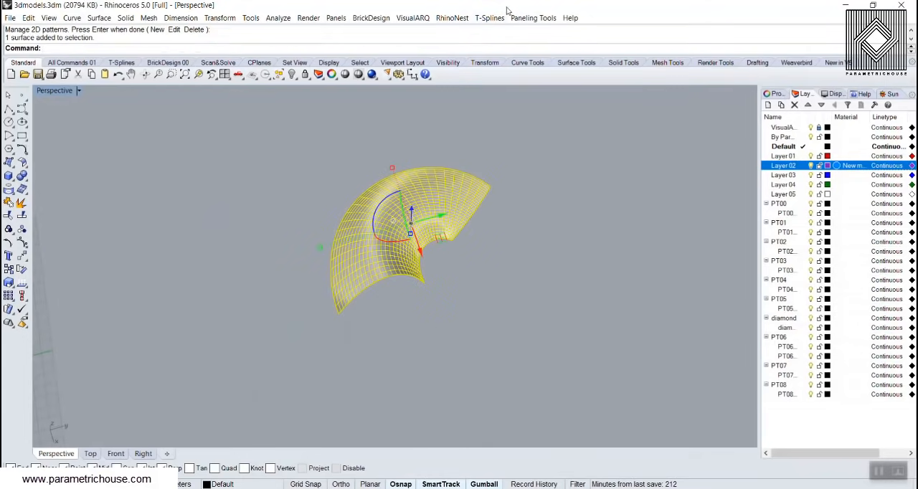
left_click(533, 18)
mouse_move(560, 32)
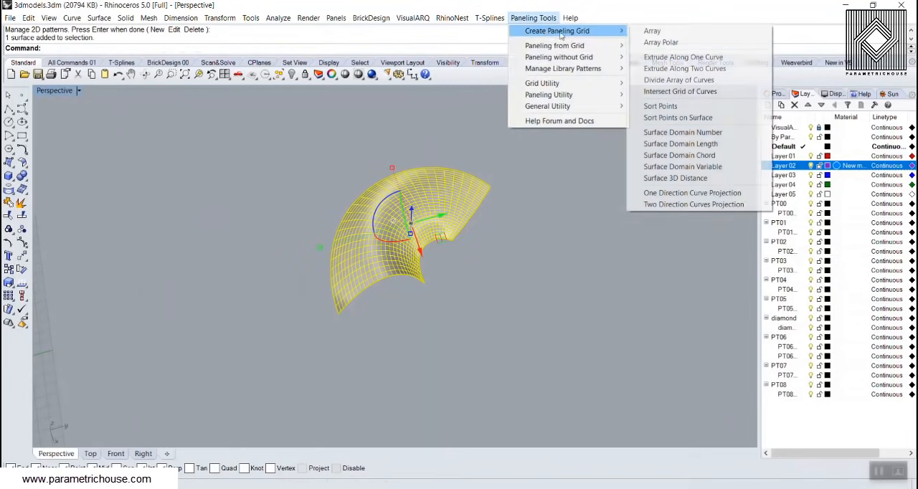
left_click(683, 131)
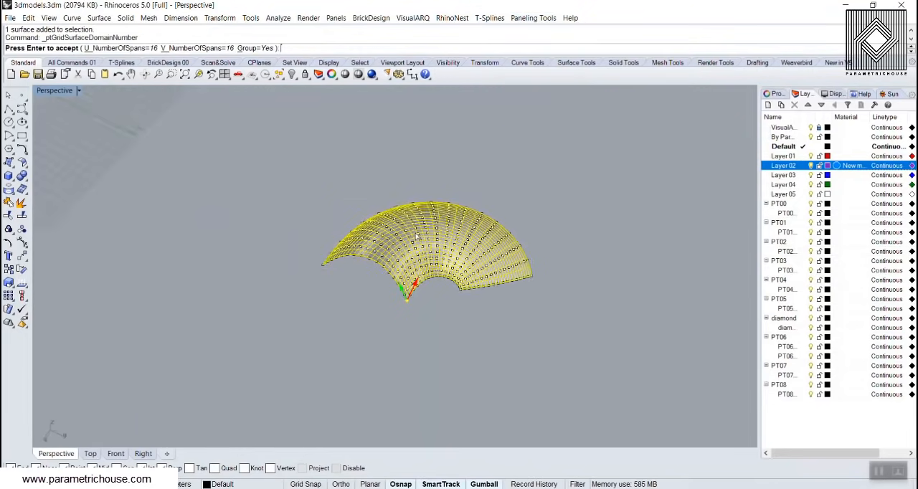
scroll(401, 222, "up", 5)
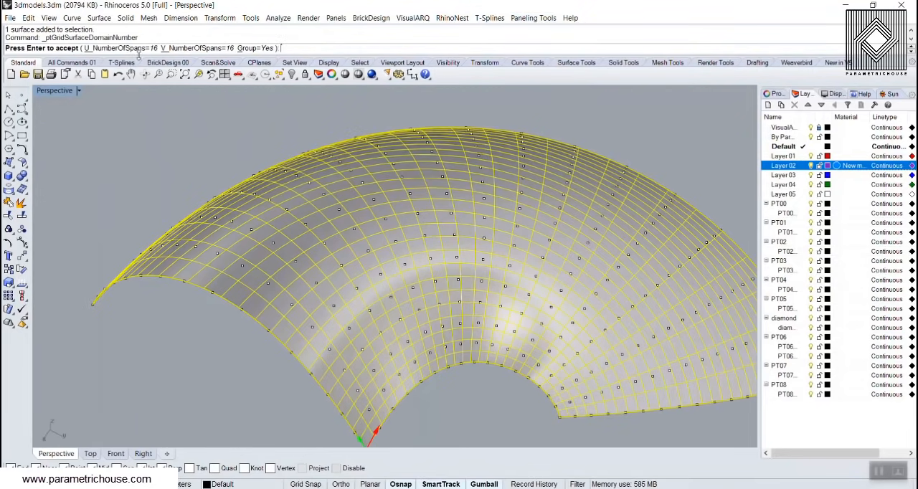
Try 10 spans in the U direction of the paneling grid
left_click(137, 49)
type("10")
key("Return")
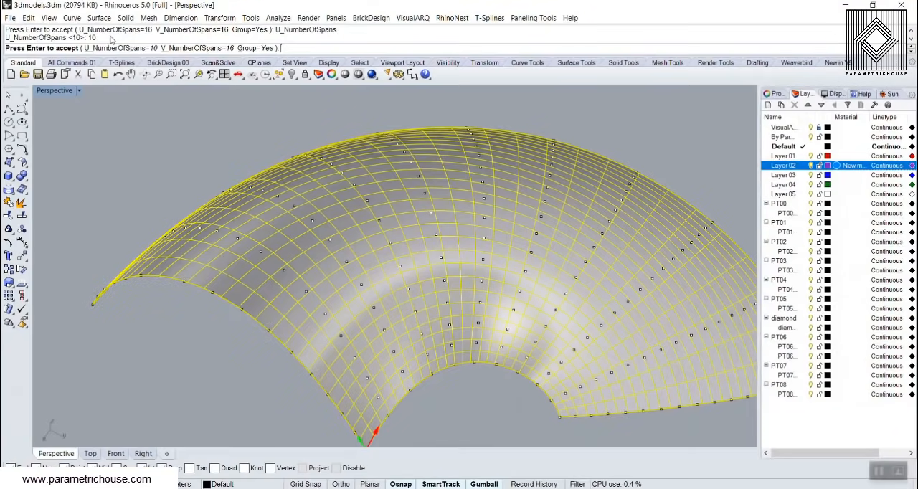
Set the paneling grid to 30 U spans and 30 V spans, create it, and clear the selection
left_click(115, 48)
type("30")
key("Return")
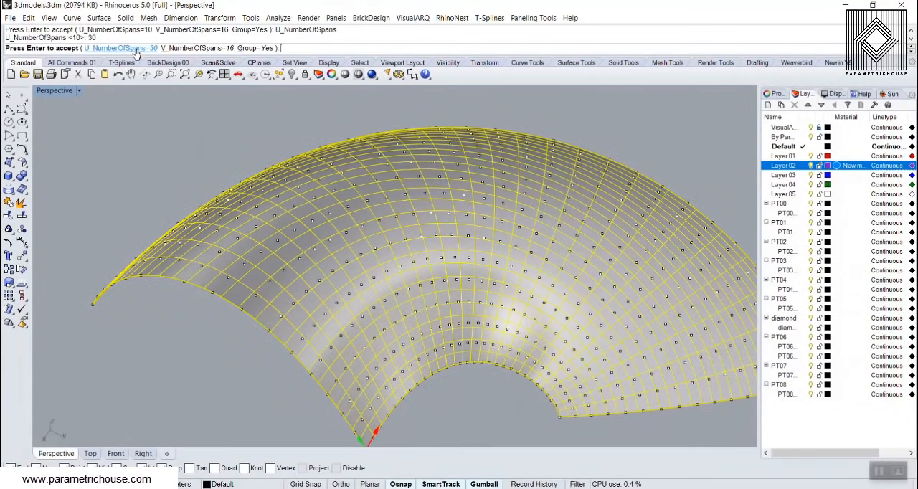
left_click(169, 48)
type("30")
key("Return")
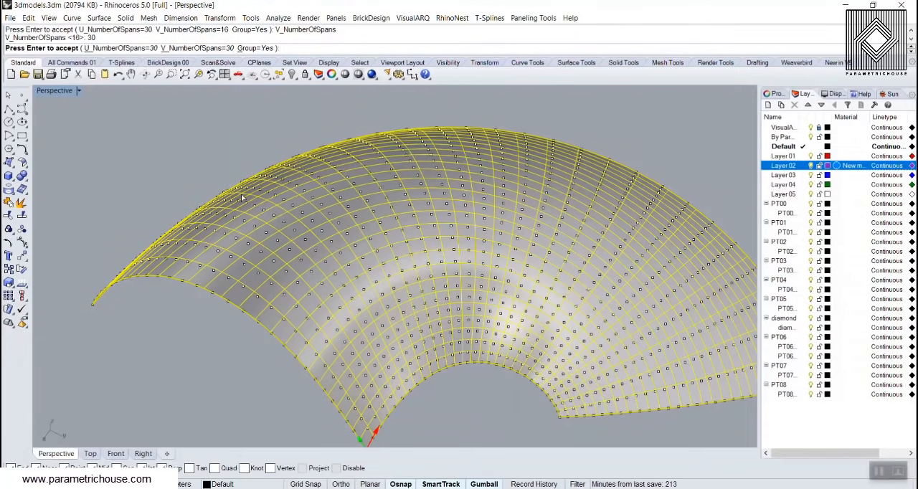
key("Return")
left_click(233, 164)
scroll(233, 163, "down", 4)
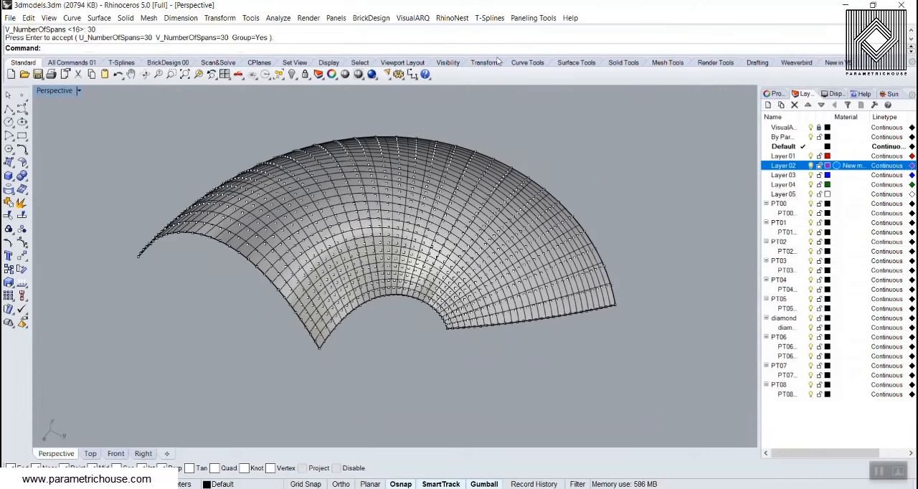
Start Panel 2D Grid with the new point grid as paneling points and the arched surface as base surface
left_click(532, 18)
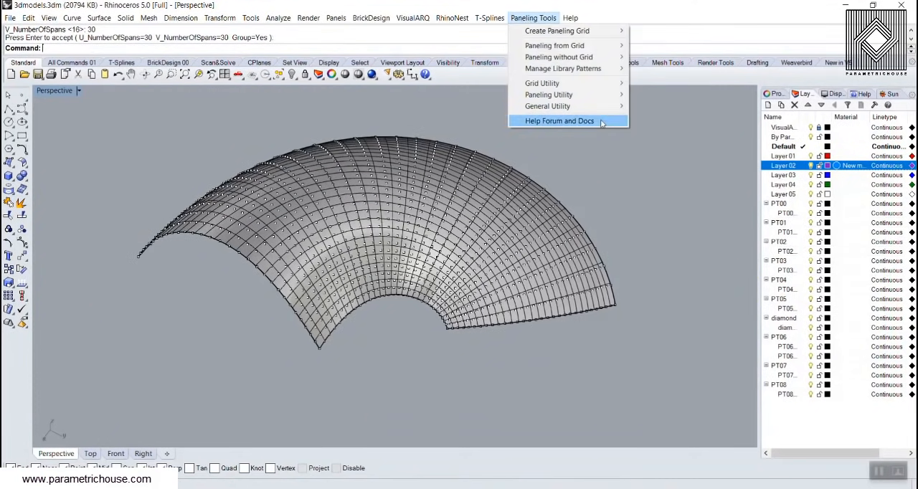
mouse_move(571, 47)
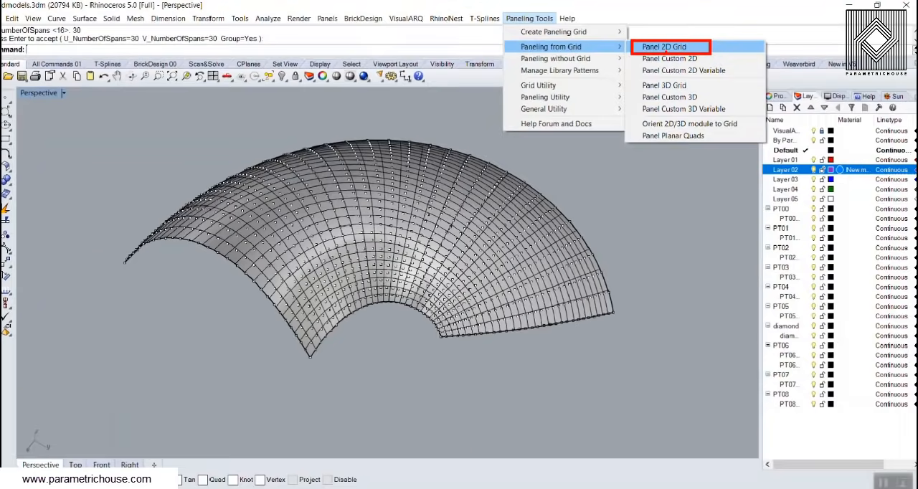
left_click(621, 71)
left_click(358, 15)
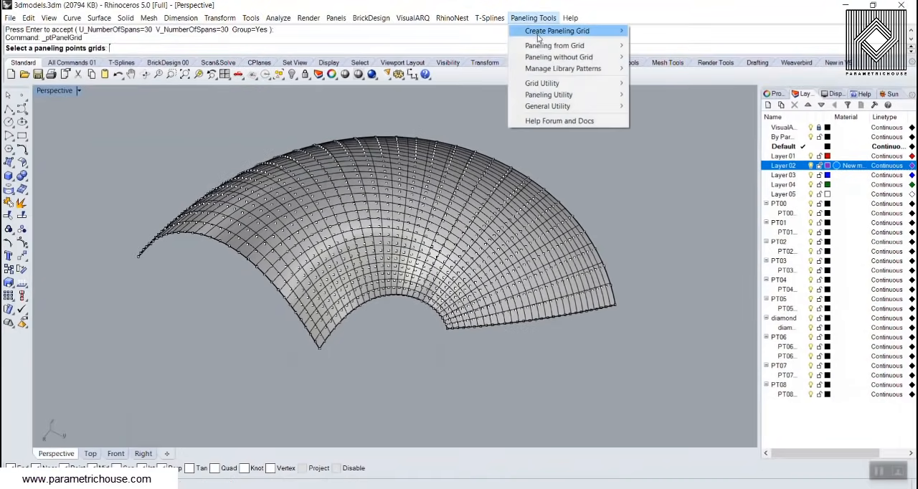
mouse_move(544, 49)
left_click(653, 47)
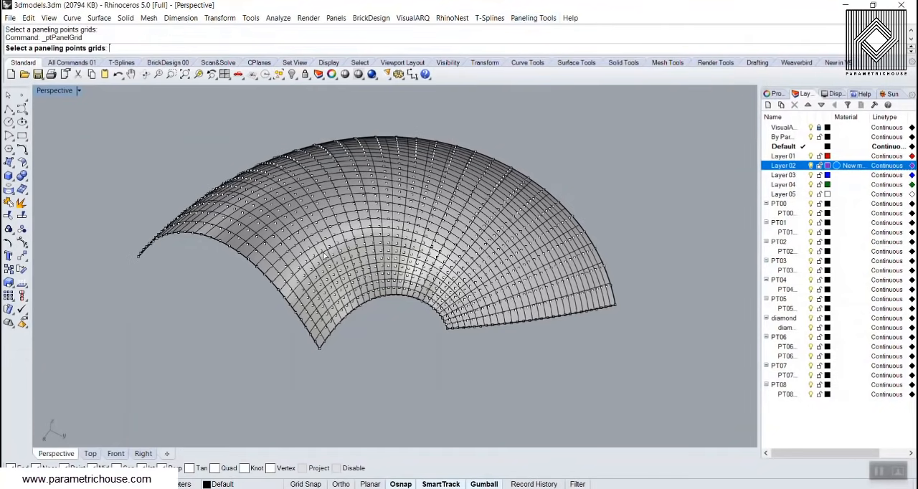
left_click(316, 248)
key("Return")
left_click(314, 272)
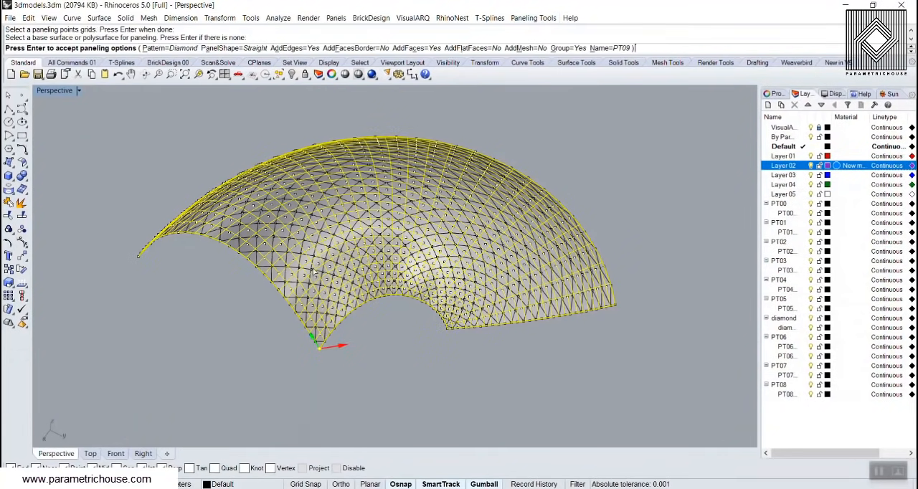
Choose the star pattern, generate the panels on the arched surface, and delete the point grid
left_click(161, 48)
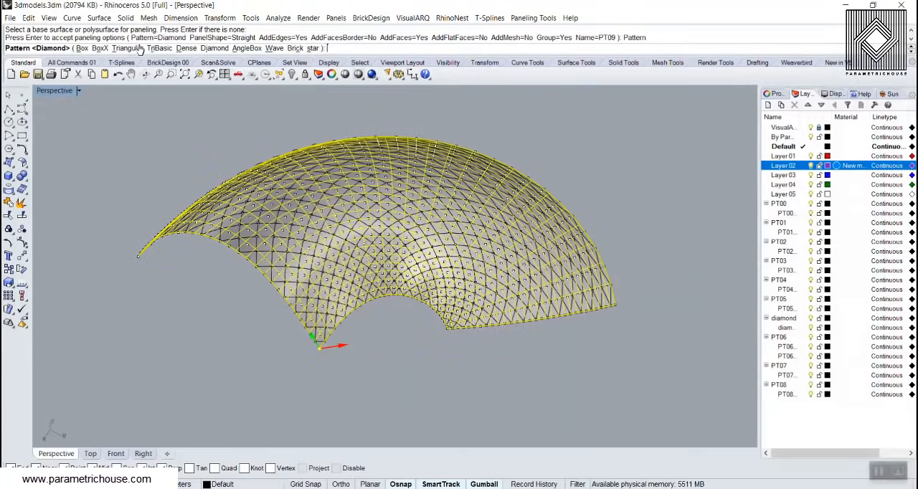
left_click(315, 47)
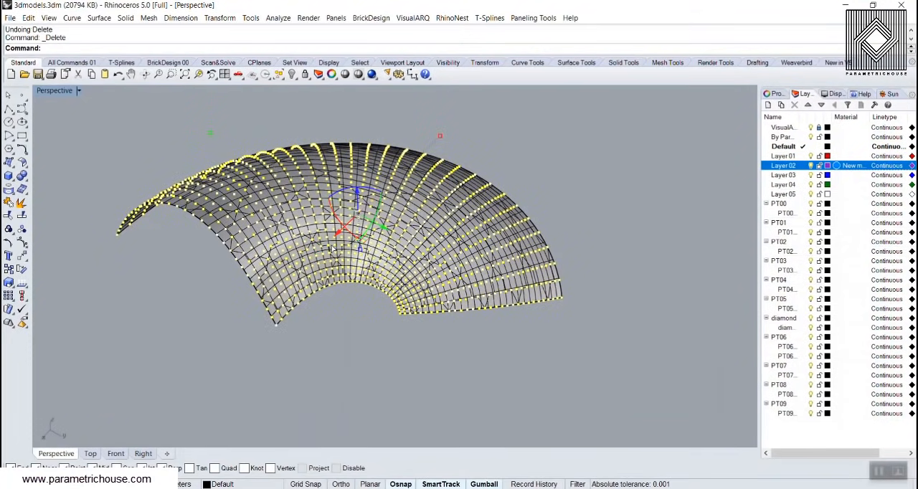
key("Escape")
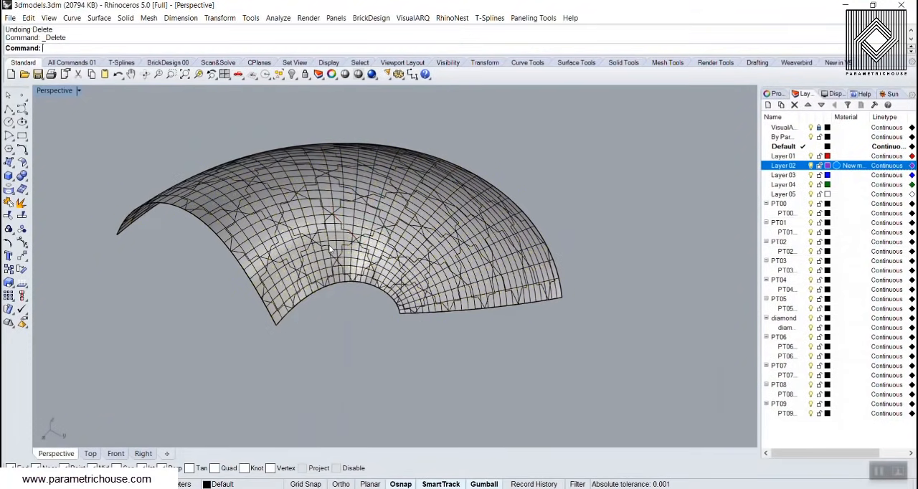
Switch the Perspective viewport to Rendered display and inspect the star panels on the arched surface up close
left_click(80, 91)
left_click(90, 139)
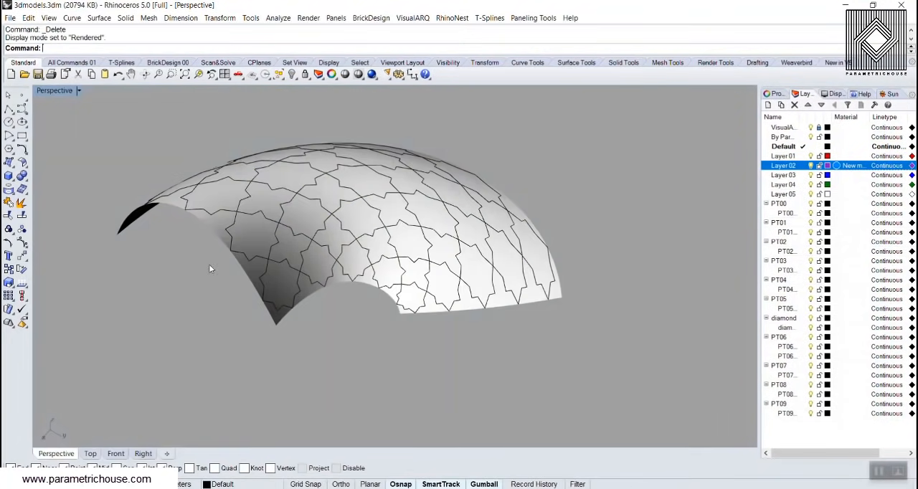
right_click_drag(209, 266, 353, 219)
scroll(354, 219, "up", 2)
scroll(261, 210, "down", 4)
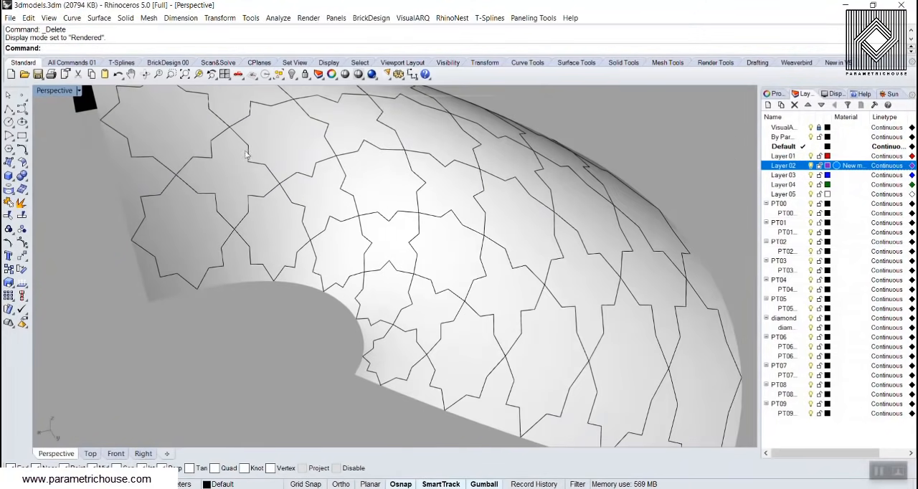
Switch the Perspective viewport to Shaded display and split the arched surface using the star pattern curves
left_click(57, 90)
left_click(58, 126)
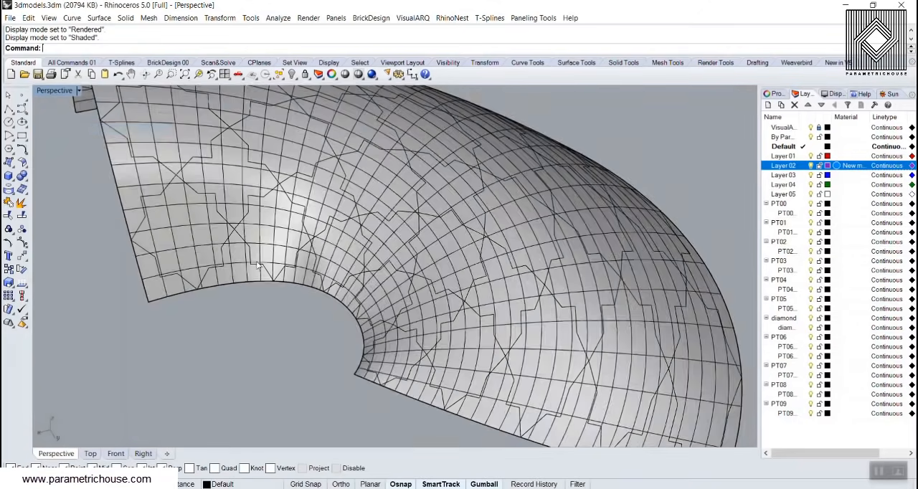
scroll(305, 294, "down", 5)
scroll(305, 294, "up", 5)
left_click(238, 239)
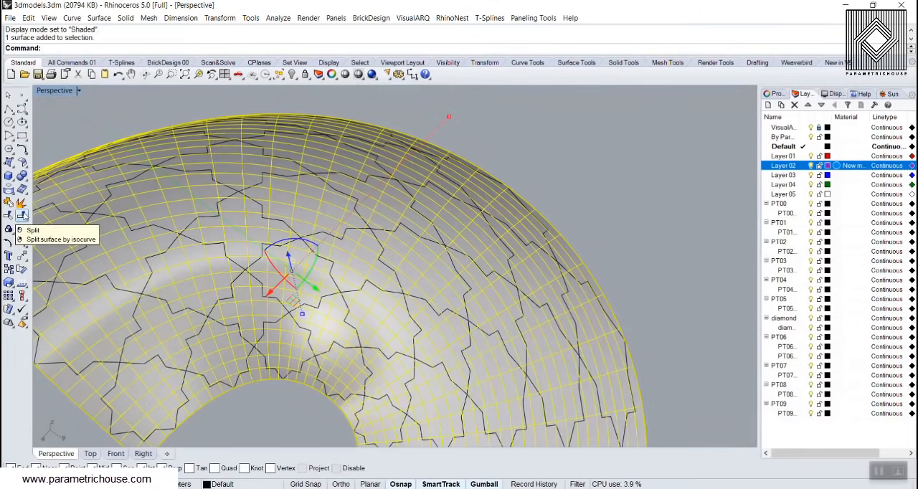
left_click(24, 216)
left_click(166, 229)
key("Return")
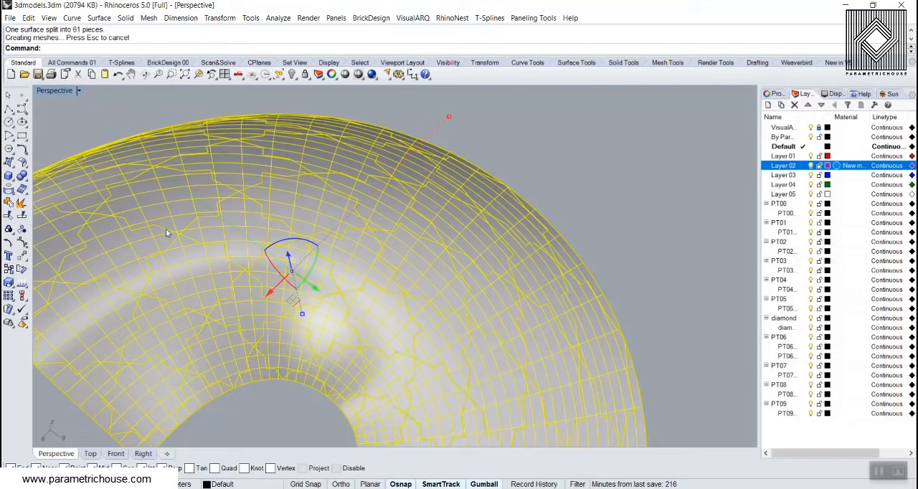
scroll(449, 192, "down", 6)
key("Escape")
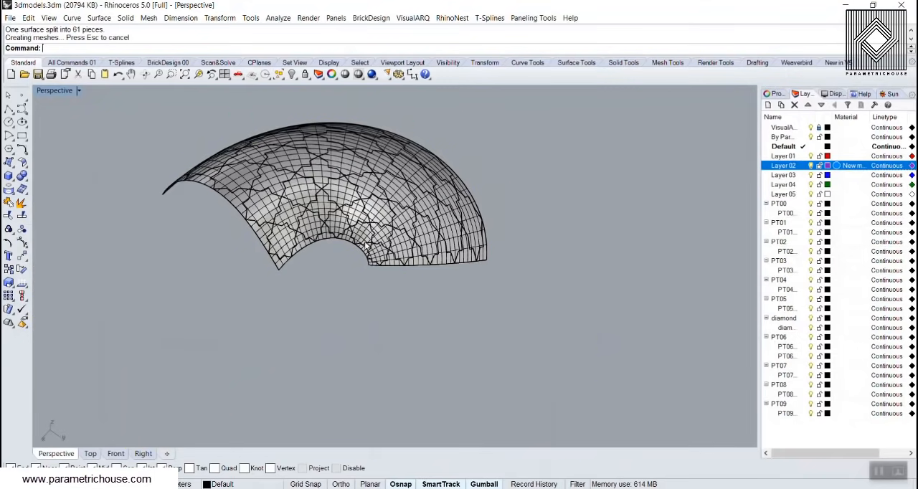
Select individual pieces near the arch's inner edge to check how the surface was split
scroll(367, 244, "up", 6)
left_click(383, 179)
left_click(366, 221)
left_click(312, 271)
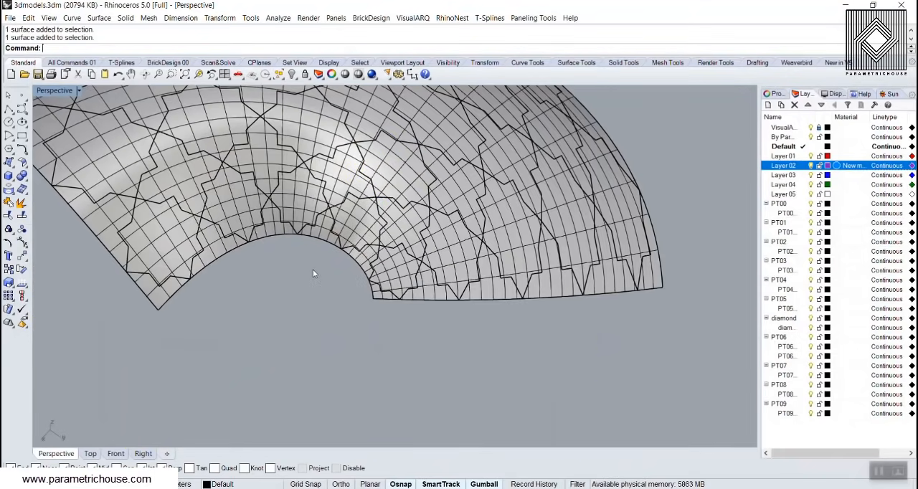
right_click_drag(313, 271, 313, 229)
scroll(313, 229, "up", 6)
left_click(314, 221)
left_click(374, 163)
left_click(317, 274)
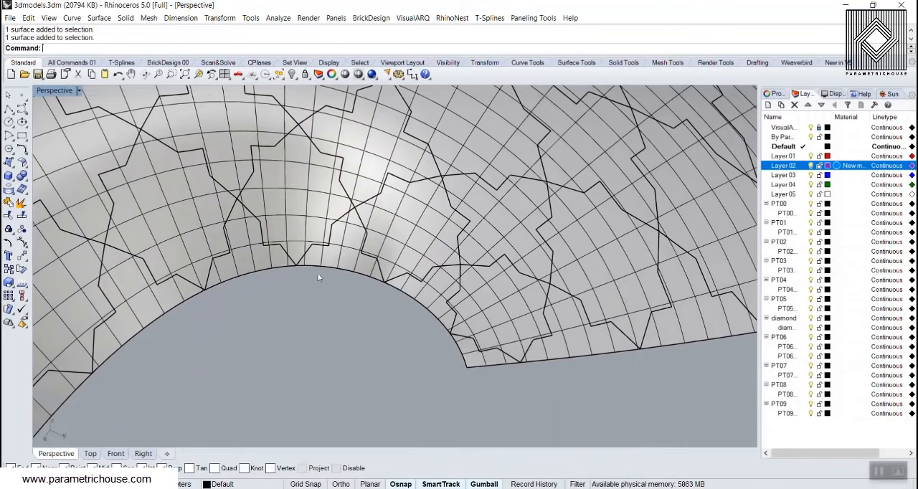
Delete star-shaped pieces one by one across the inner and middle rows of the split arch to open star-shaped holes
scroll(317, 274, "down", 4)
right_click_drag(294, 278, 259, 269)
scroll(259, 273, "down", 4)
left_click(191, 268)
key("Delete")
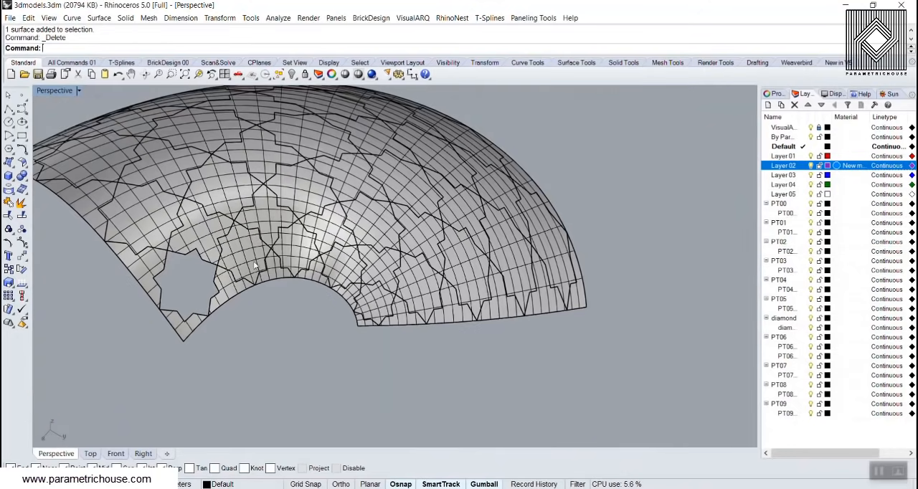
left_click(254, 265)
key("Delete")
left_click(302, 190)
key("Delete")
left_click(228, 195)
key("Delete")
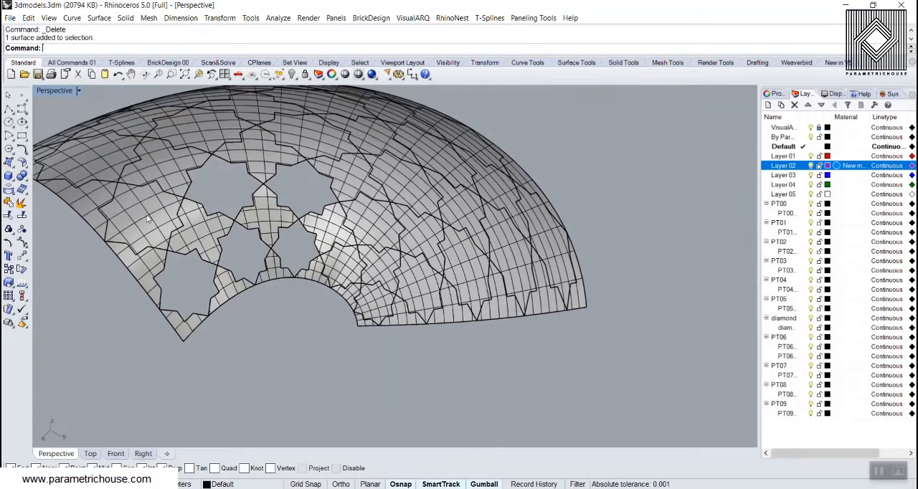
left_click(141, 218)
key("Delete")
left_click(362, 234)
key("Delete")
left_click(345, 263)
key("Delete")
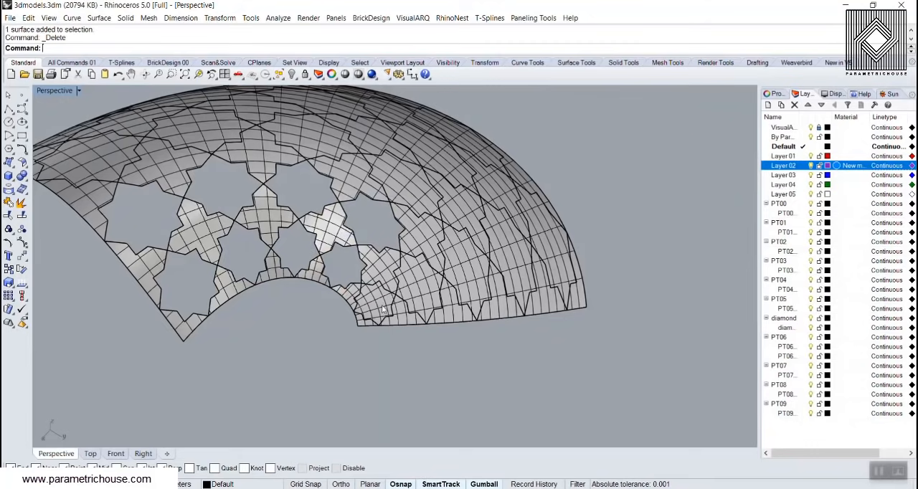
left_click(382, 299)
key("Delete")
left_click(422, 279)
key("Delete")
left_click(462, 265)
right_click_drag(512, 250, 187, 231)
left_click(256, 228)
left_click(188, 231)
left_click(292, 197)
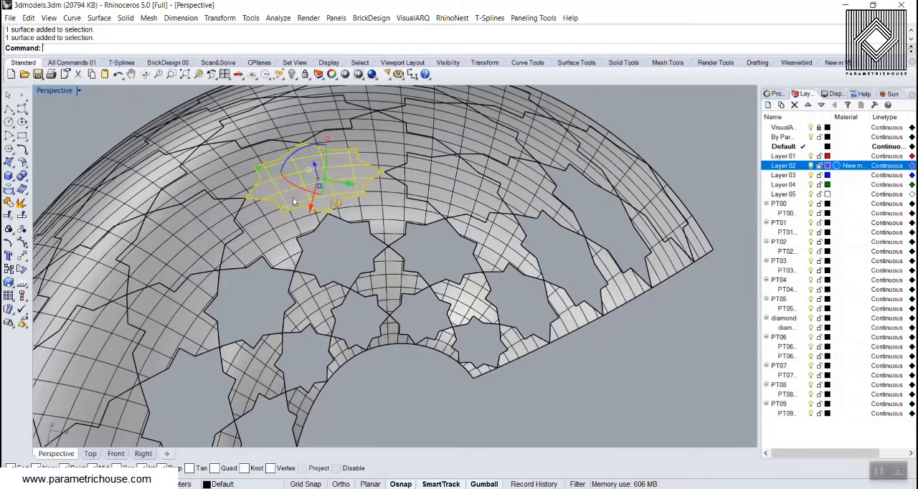
key("Delete")
left_click(179, 233)
key("Delete")
scroll(152, 190, "down", 6)
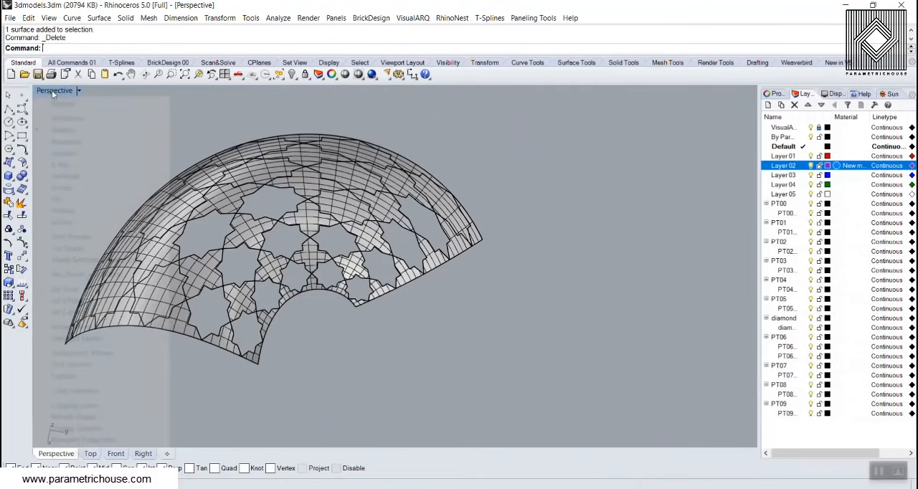
Inspect the star-shaped openings up close in Rendered display and return the Perspective viewport to Shaded
left_click(55, 90)
left_click(71, 142)
scroll(280, 169, "up", 6)
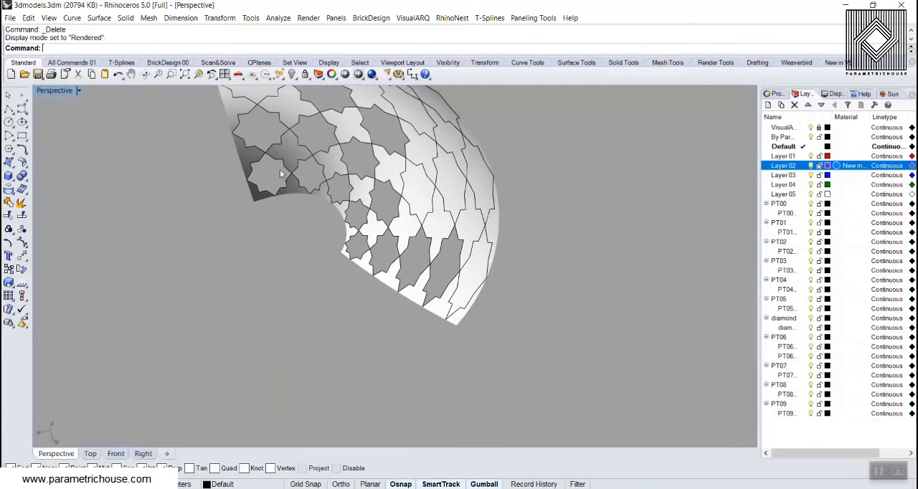
left_click(54, 90)
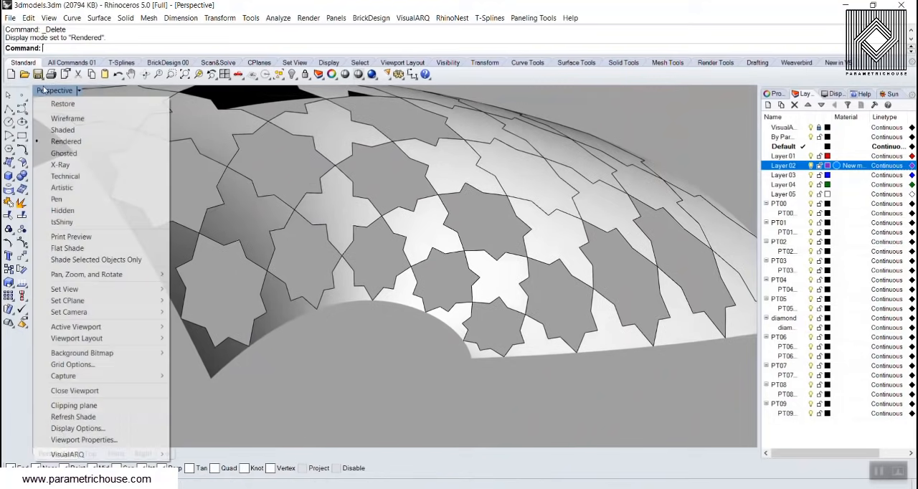
left_click(72, 132)
scroll(281, 329, "down", 8)
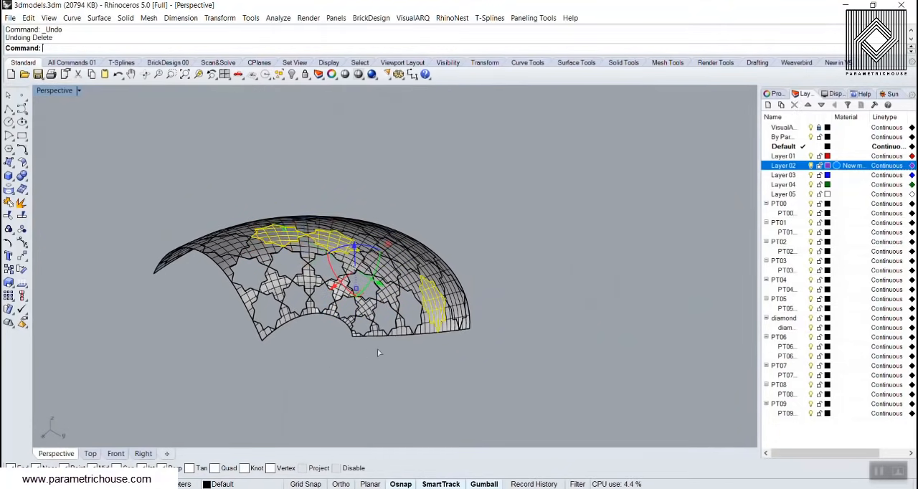
Undo all deletions of the star-shaped pieces on the arched surface
key("ctrl+z")
key("ctrl+z")
key("ctrl+z")
key("ctrl+z")
key("ctrl+z")
key("ctrl+z")
key("ctrl+z")
key("ctrl+z")
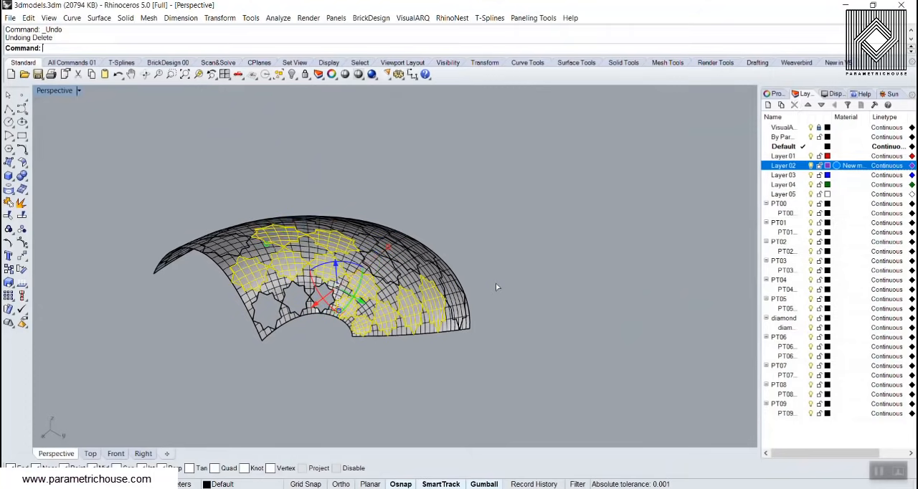
key("ctrl+z")
key("ctrl+z")
key("ctrl+z")
scroll(312, 255, "up", 4)
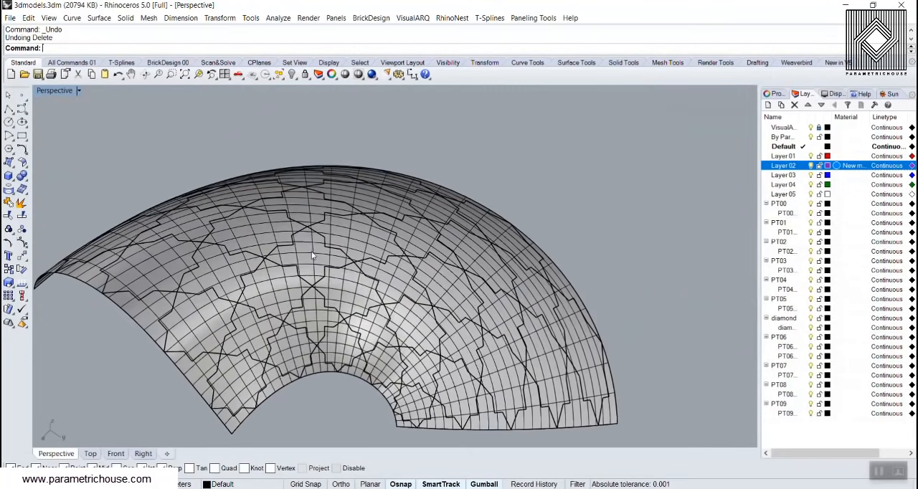
left_click(320, 244)
left_click(533, 18)
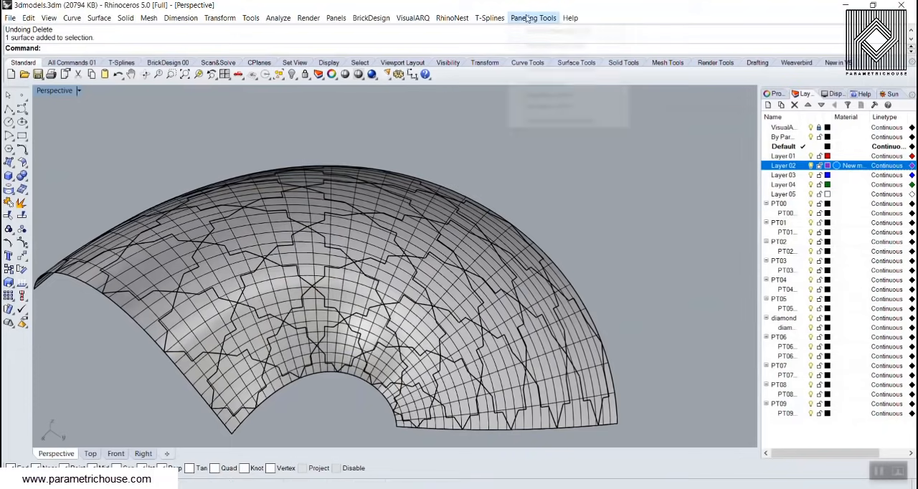
mouse_move(551, 94)
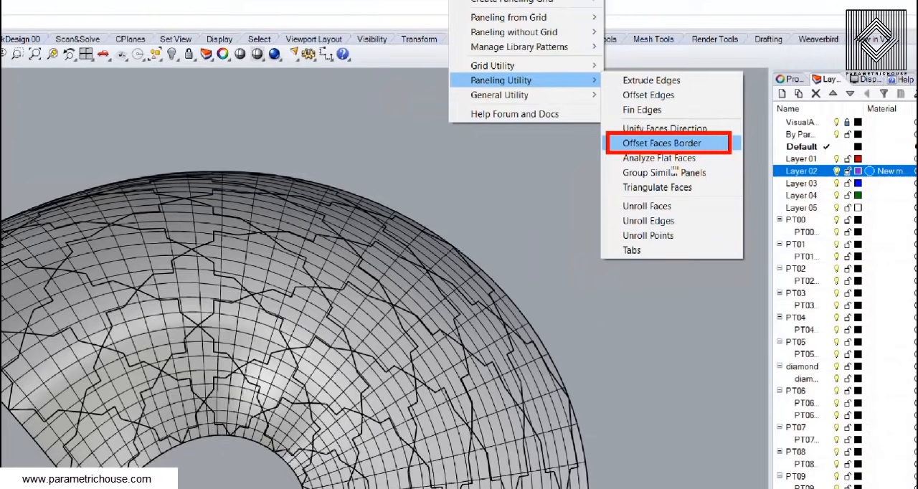
left_click(628, 120)
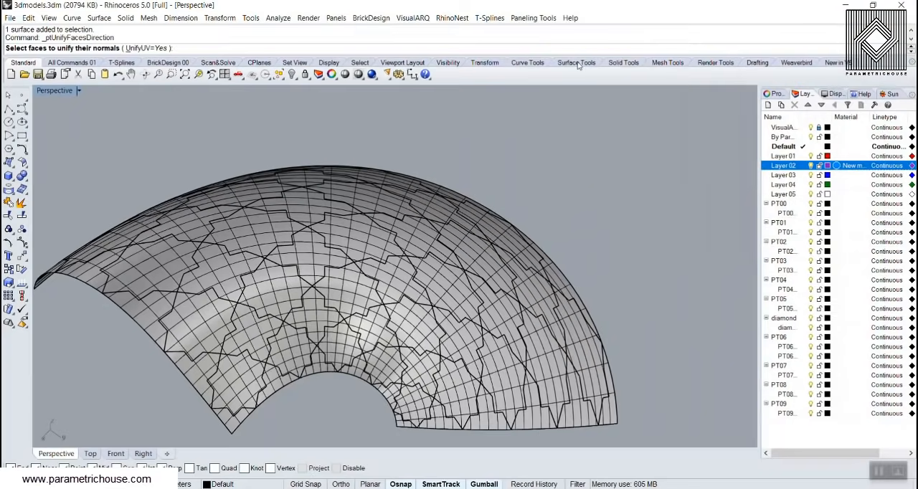
Start Offset Faces Border with the Fixed distance method and MakeHole set to No
left_click(530, 19)
mouse_move(568, 96)
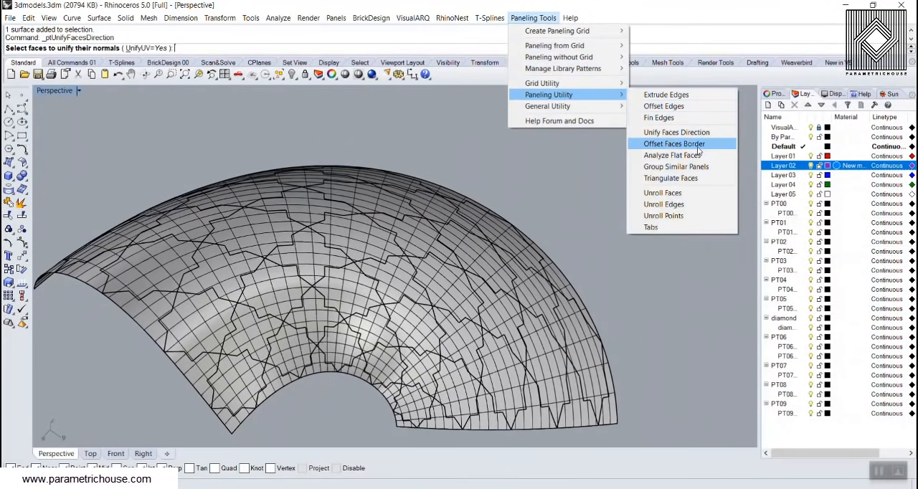
left_click(697, 147)
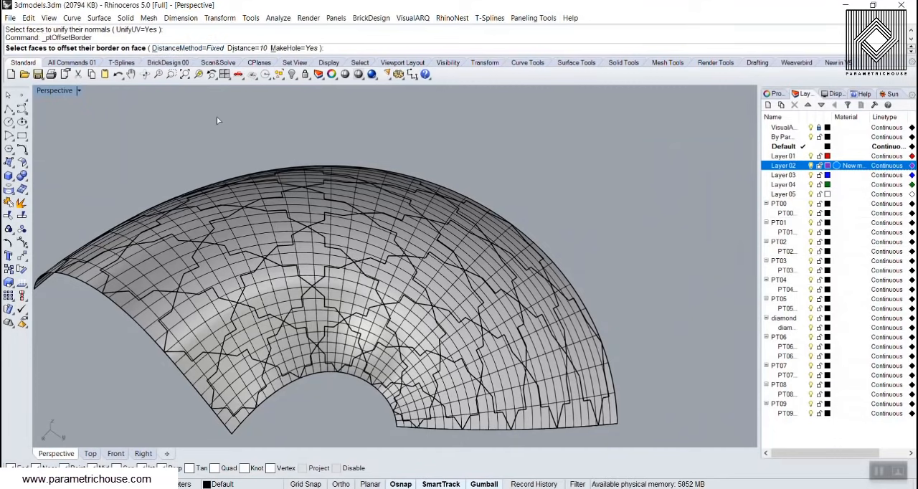
left_click(177, 48)
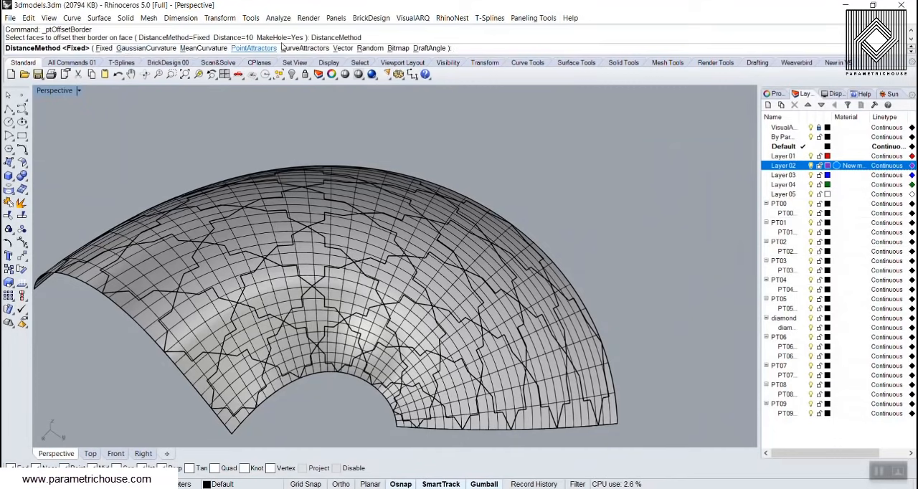
left_click(104, 48)
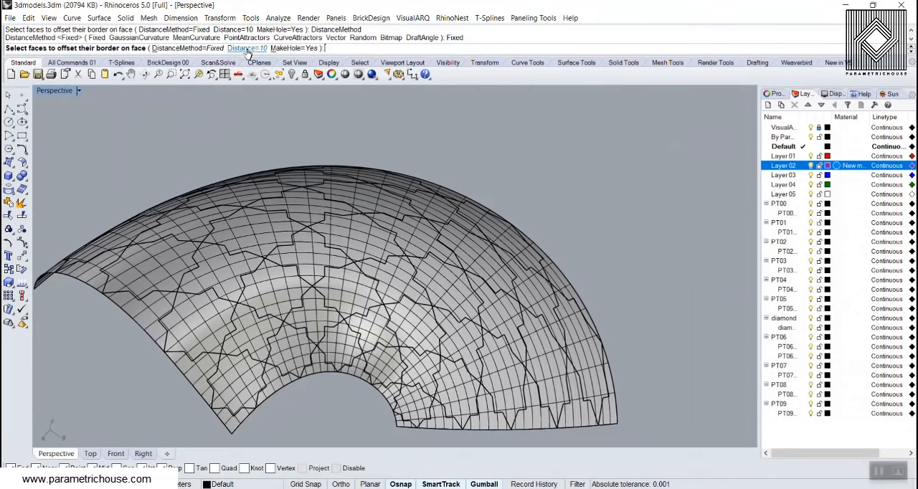
left_click(294, 48)
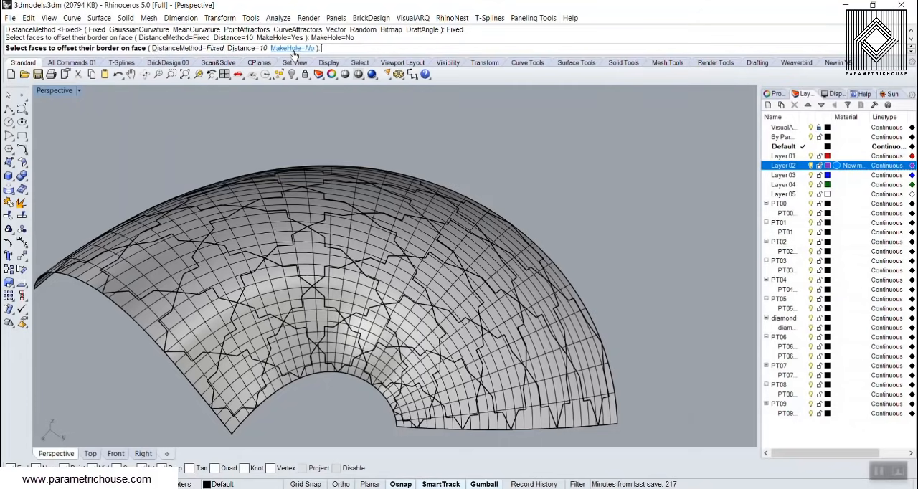
Try to offset the border of one star-shaped piece inward at a distance of 2
left_click(246, 48)
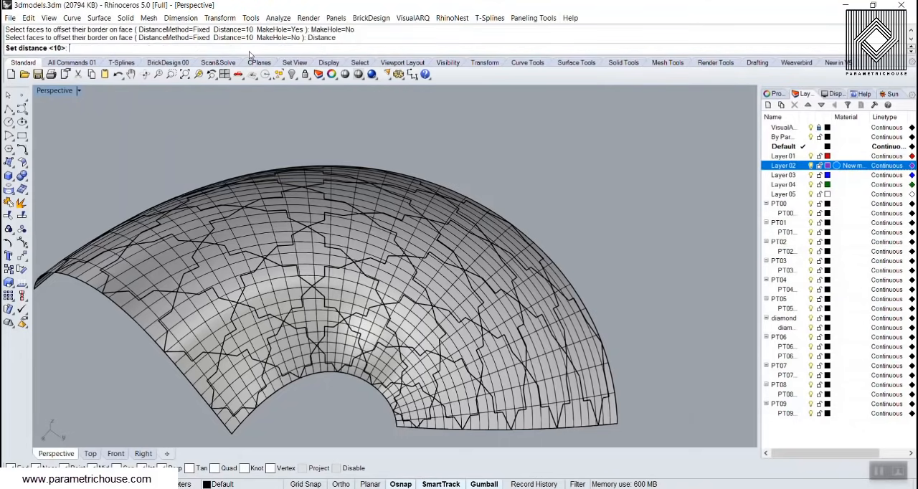
type("2")
key("Return")
scroll(227, 132, "down", 2)
scroll(315, 258, "up", 9)
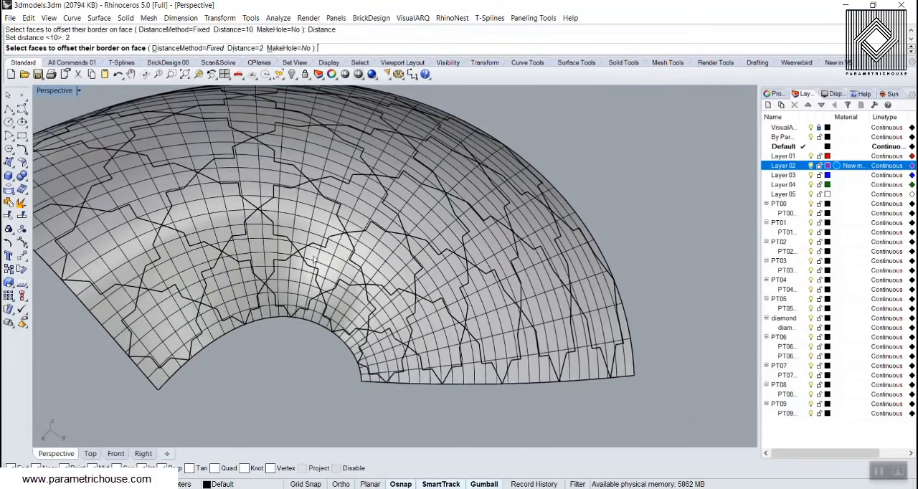
left_click(304, 214)
mouse_move(303, 212)
right_mouse_down()
mouse_move(304, 204)
mouse_move(294, 205)
right_mouse_up()
right_click(305, 205)
Repeat Offset Faces Border and try a distance of 1.5 on the same star-shaped piece
right_click(294, 206)
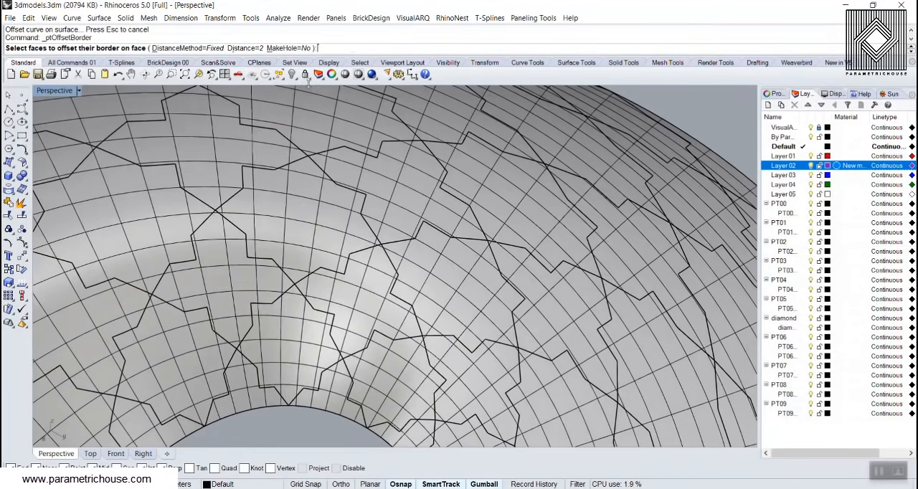
left_click(244, 48)
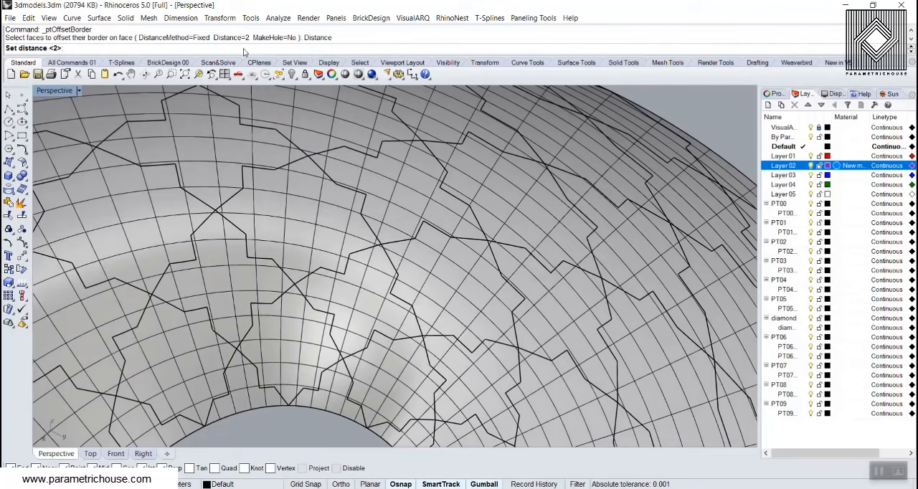
key("Return")
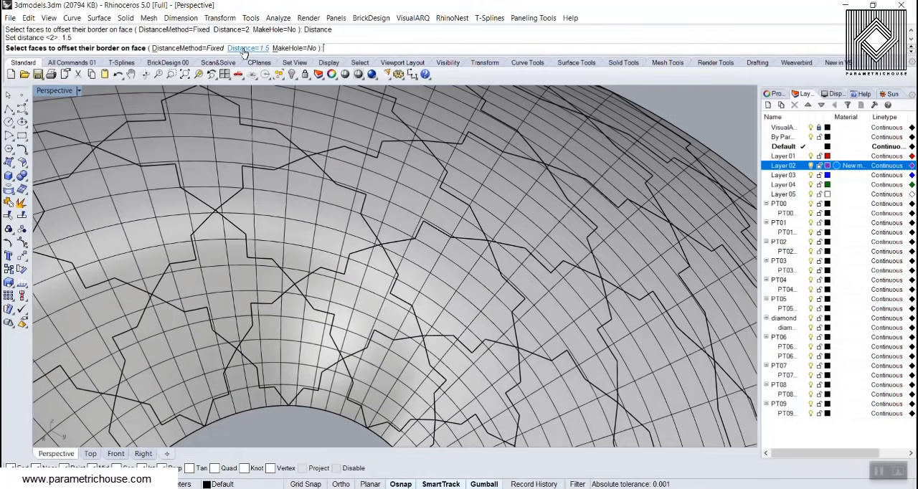
left_click(334, 241)
right_click(336, 242)
Offset the star-shaped piece's border on its face with Offset Faces Border at a distance of 0.5
right_click(303, 226)
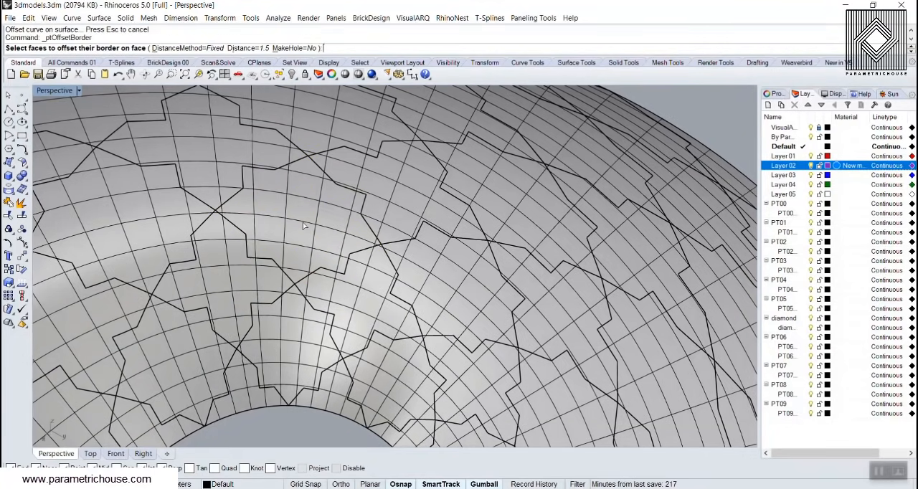
left_click(243, 50)
type("0")
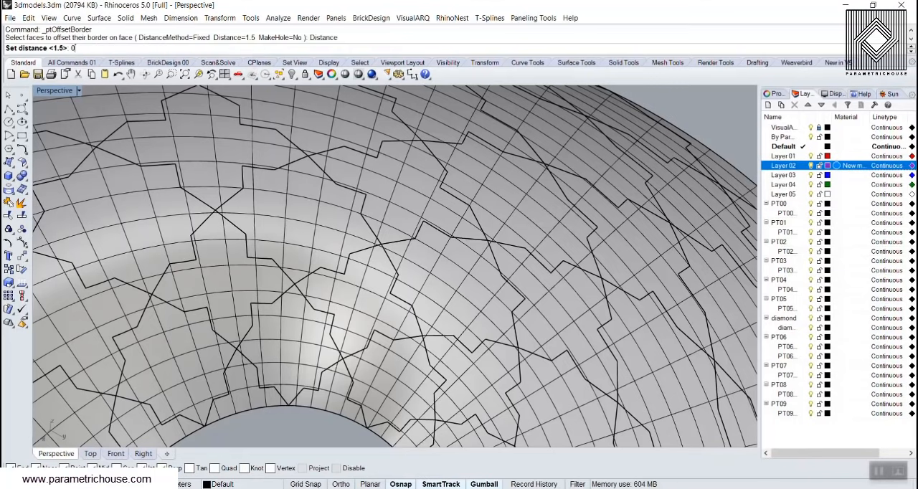
type(".5")
key("Return")
left_click(314, 247)
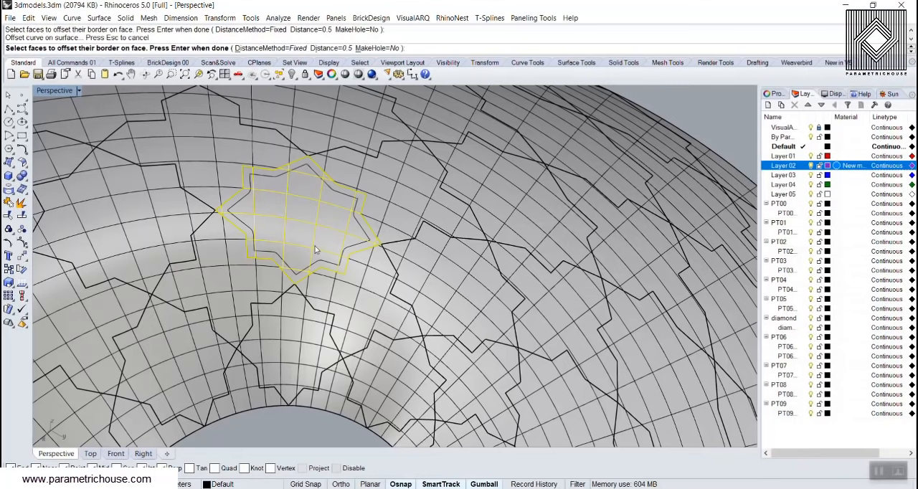
key("Return")
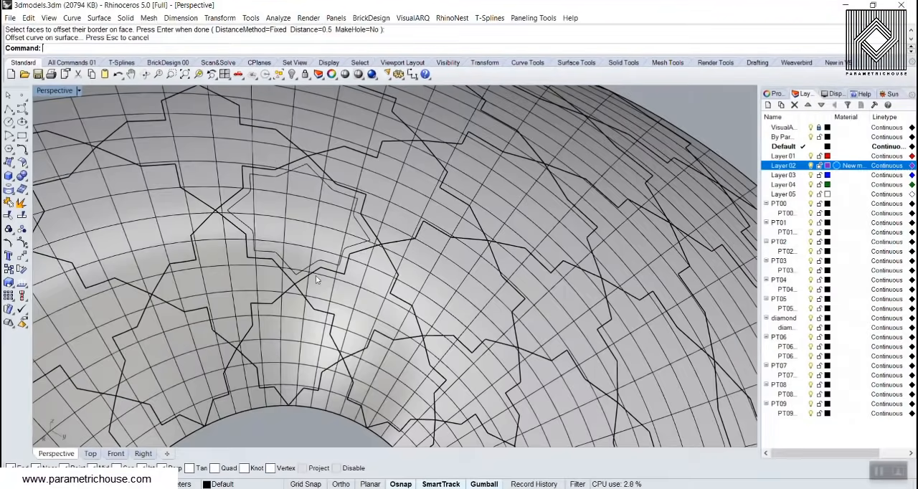
Check the offset border curve on the star-shaped piece and undo that offset
right_click_drag(298, 256, 281, 235)
scroll(281, 234, "up", 3)
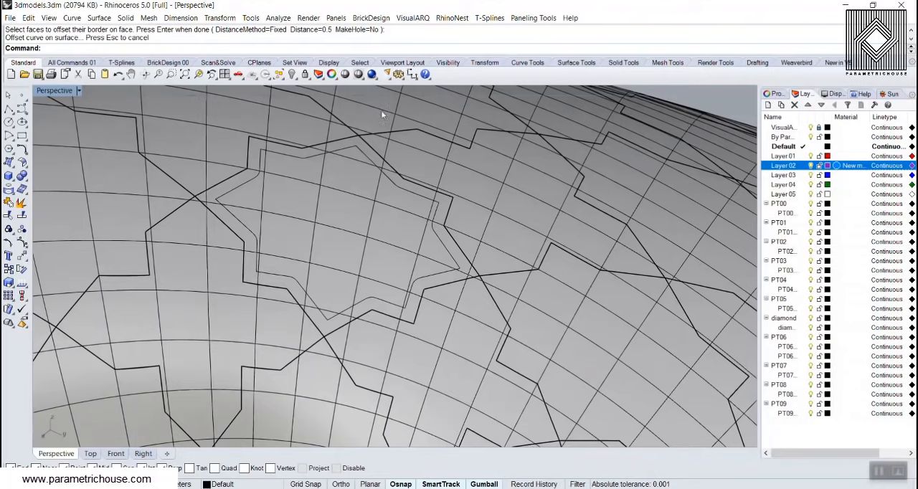
left_click(261, 162)
key("Return")
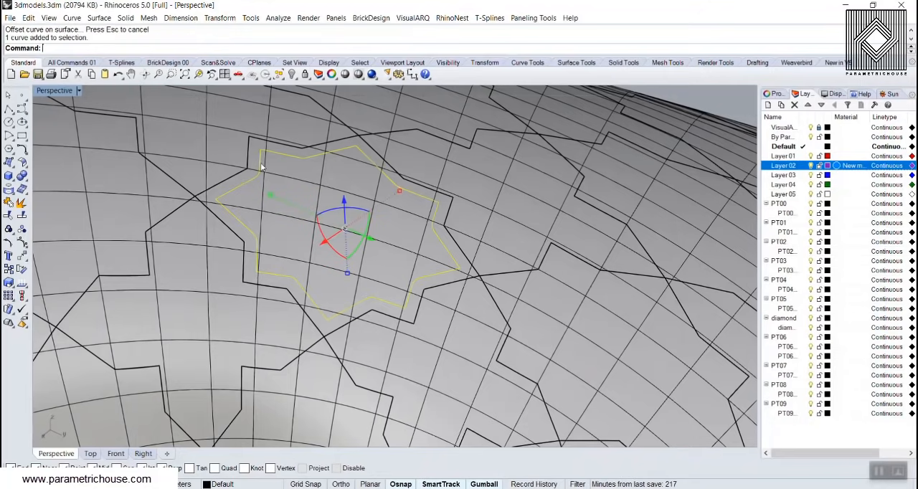
scroll(262, 208, "down", 5)
left_click(496, 141)
key("ctrl+z")
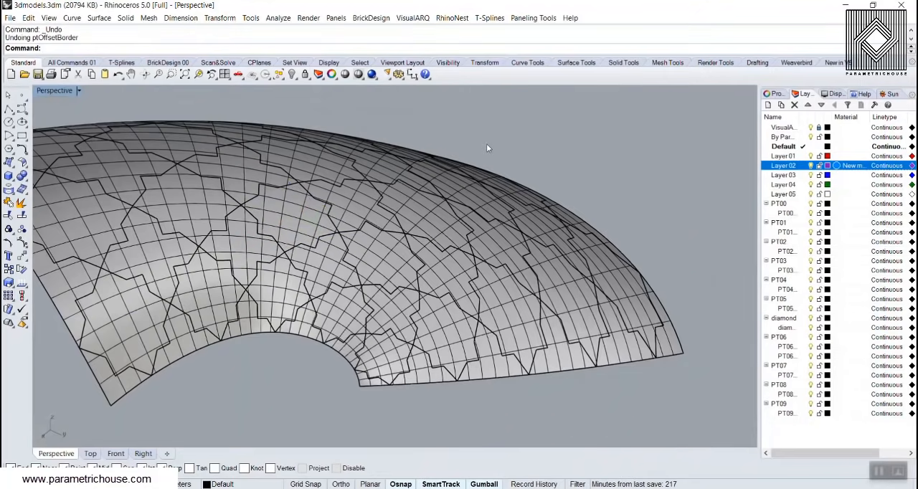
Offset the borders of all star pieces with Offset Faces Border at a distance of 0.5 and MakeHole set to Yes
key("Return")
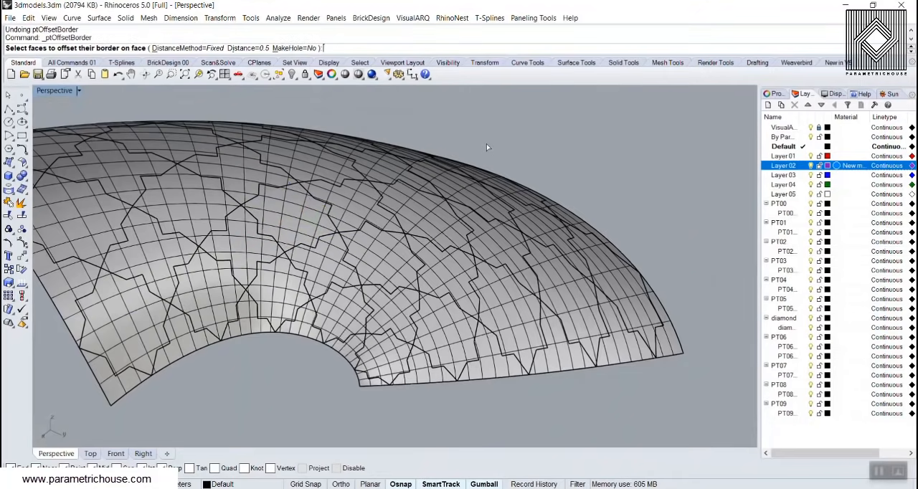
left_click(294, 48)
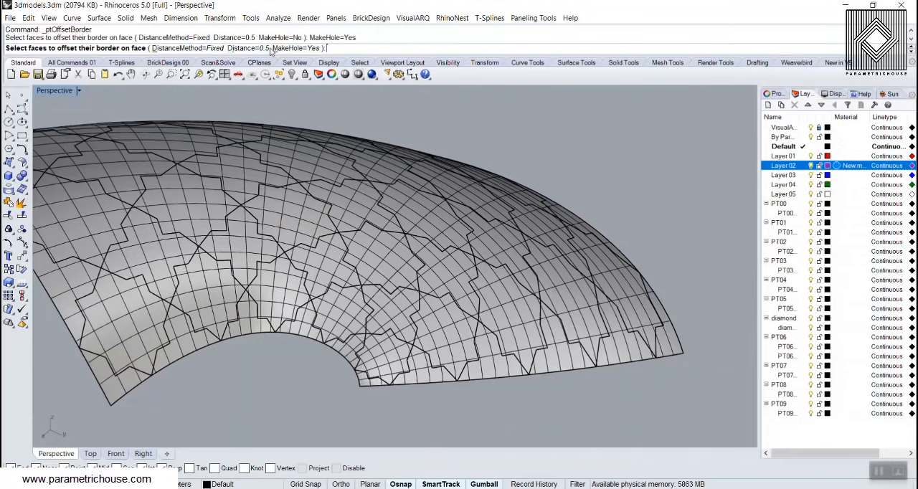
scroll(495, 281, "down", 9)
right_click_drag(393, 208, 401, 256)
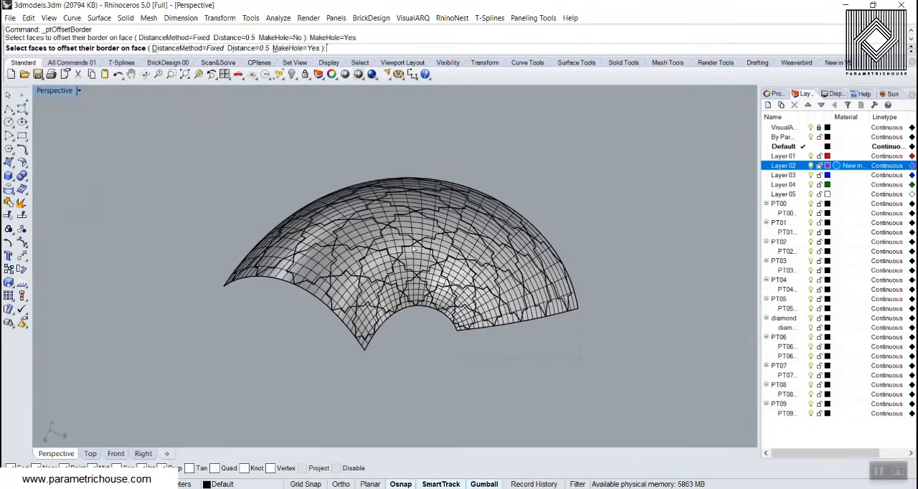
left_click_drag(232, 158, 228, 156)
key("Return")
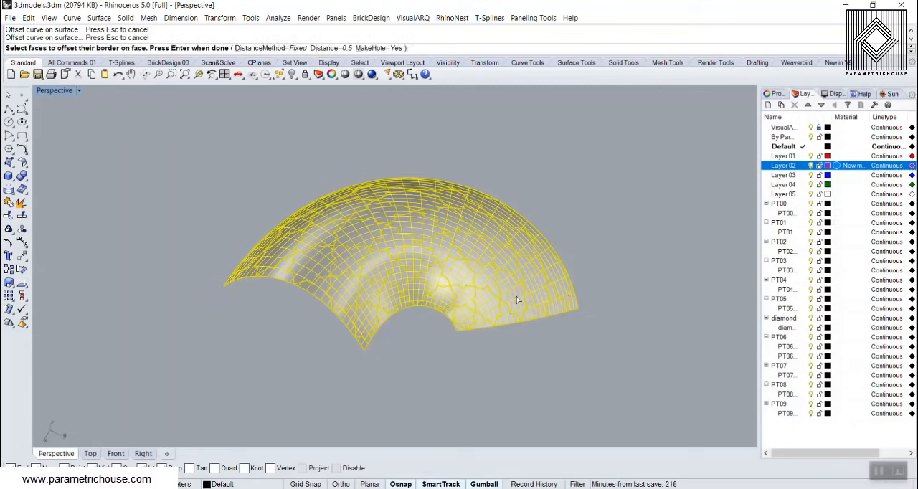
right_click(687, 438)
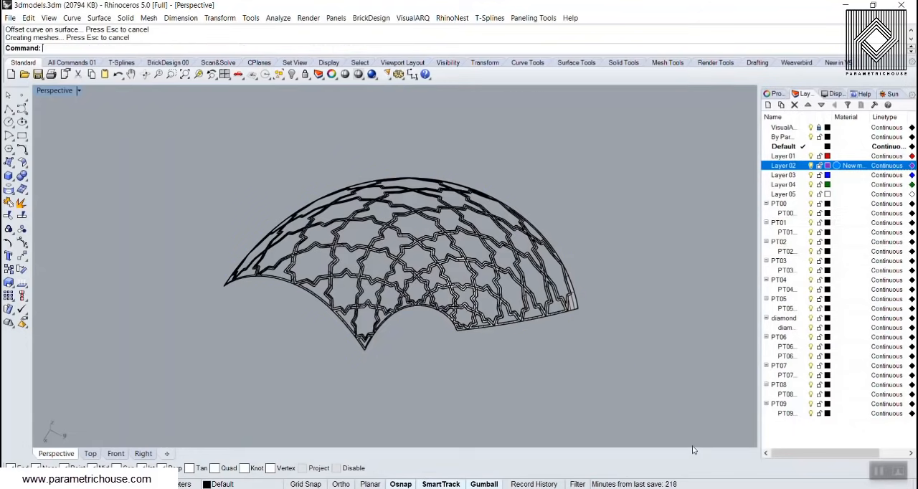
Inspect the lattice along its edge and check the corner piece that has no hole
right_click_drag(530, 322, 458, 285)
scroll(414, 329, "up", 4)
scroll(430, 286, "down", 4)
right_click_drag(314, 286, 500, 338)
scroll(387, 264, "down", 4)
scroll(507, 308, "up", 6)
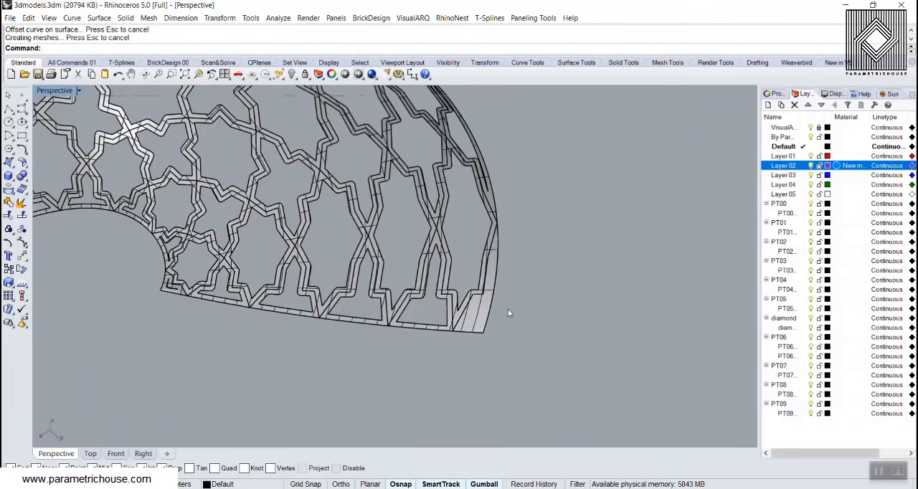
left_click(484, 321)
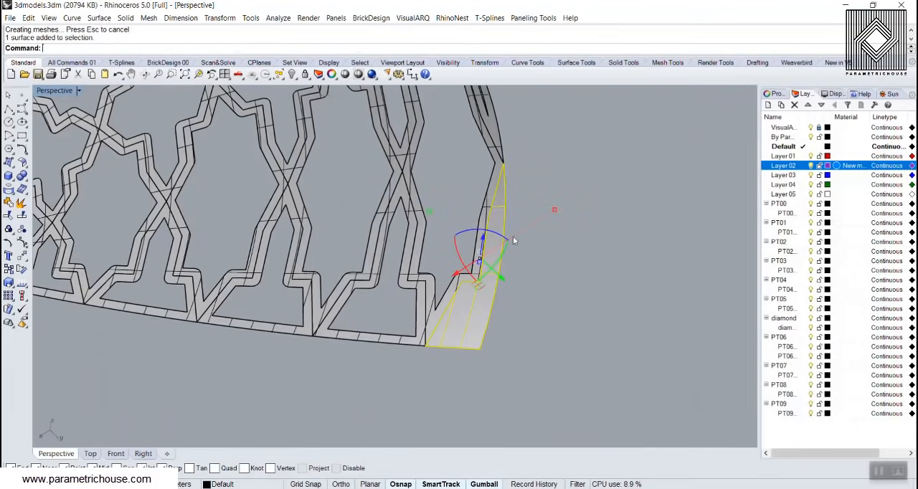
left_click(511, 286)
scroll(463, 319, "up", 7)
scroll(361, 330, "down", 6)
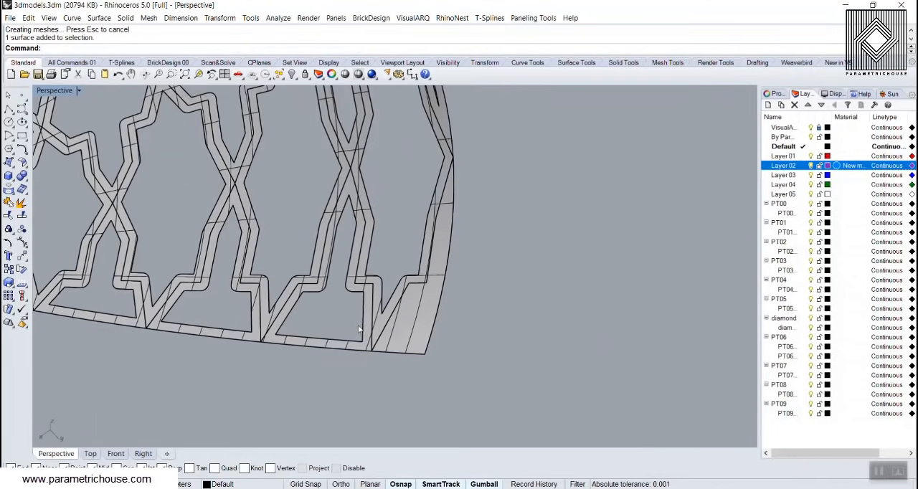
Delete the solid corner piece without a hole at the outer end of the lattice
scroll(414, 265, "down", 2)
right_click_drag(414, 266, 368, 306)
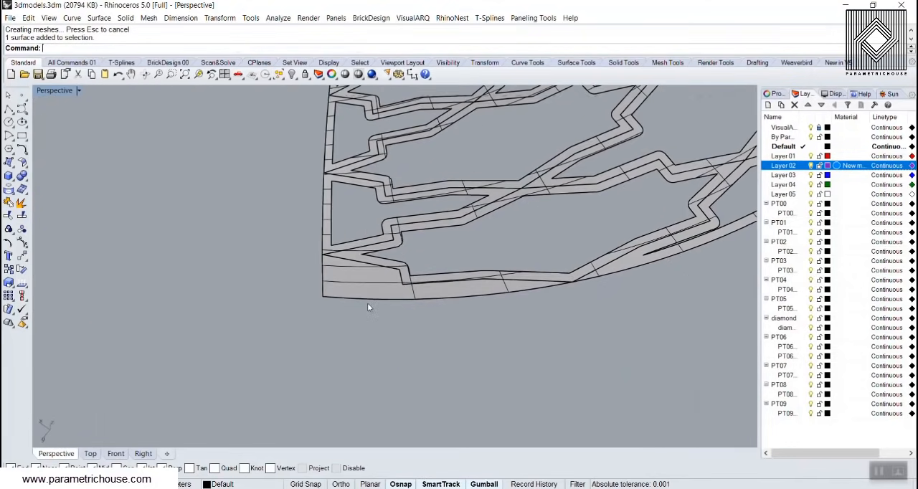
scroll(340, 280, "up", 4)
left_click(374, 286)
left_click(439, 346)
left_click(391, 290)
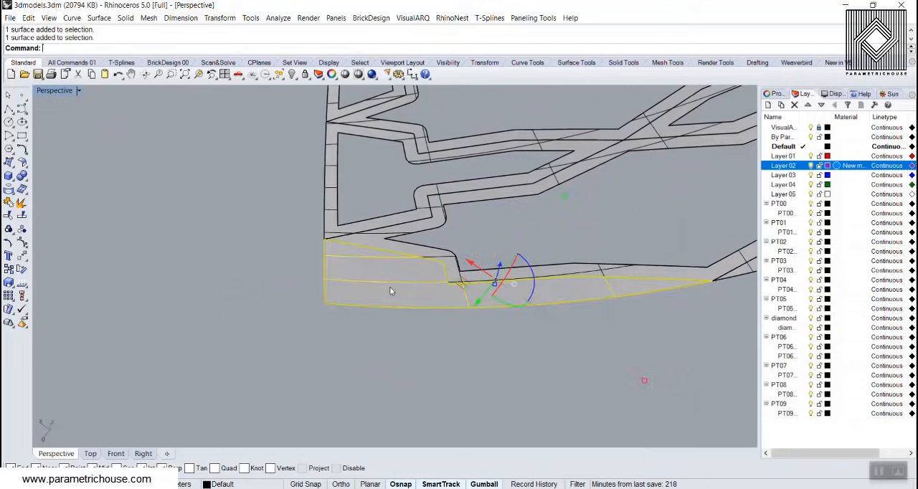
key("Delete")
scroll(402, 324, "down", 10)
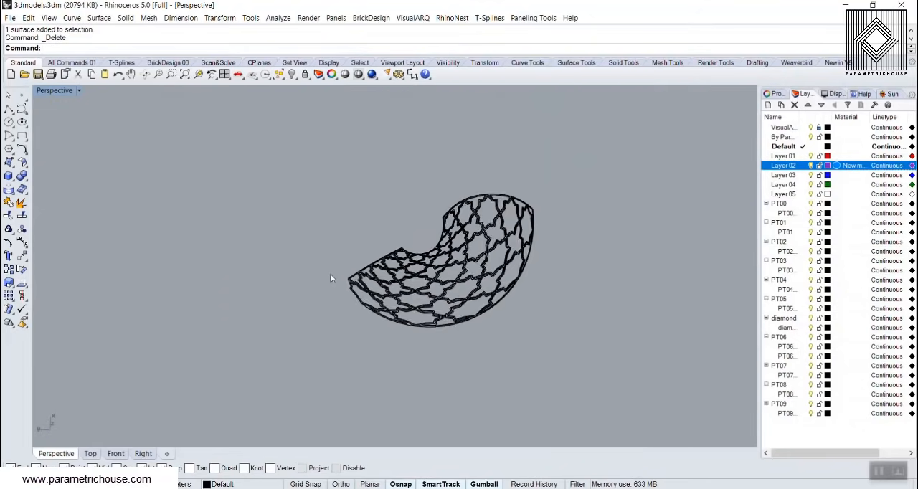
Undo the last deletion and delete the malformed small border piece at the inner arch's corner
scroll(483, 182, "up", 5)
scroll(545, 187, "down", 6)
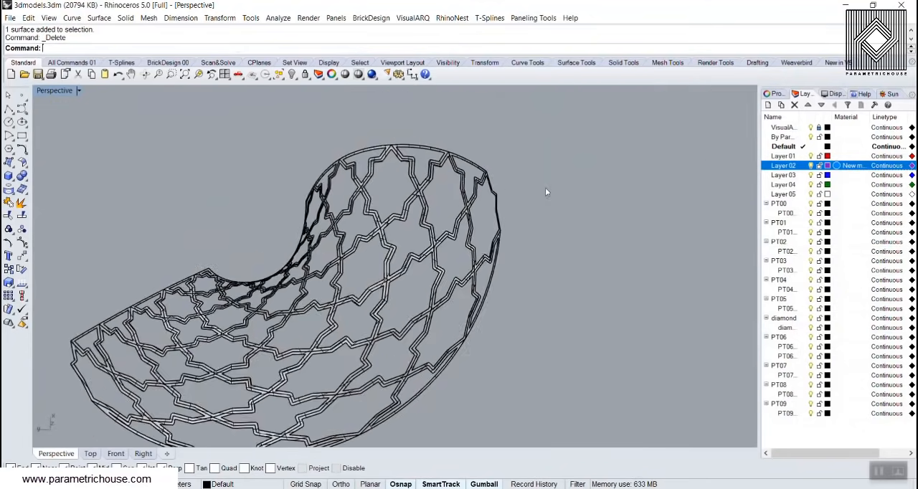
scroll(303, 308, "up", 8)
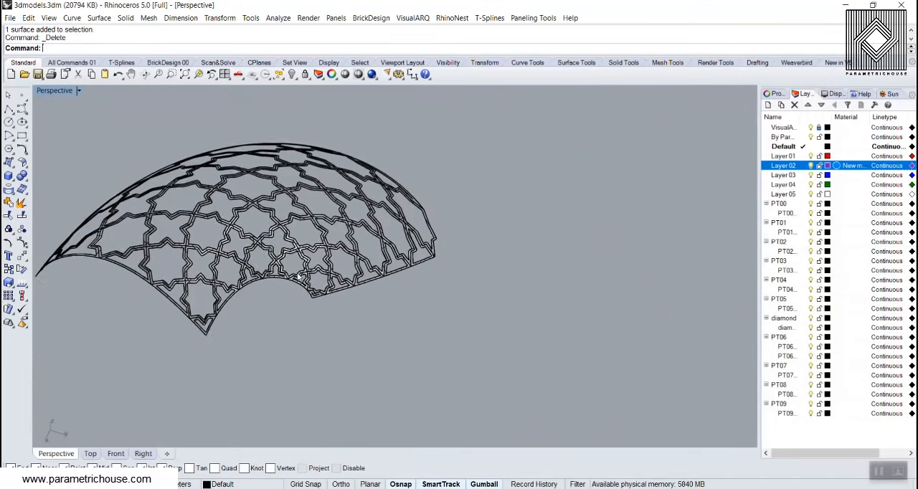
scroll(313, 316, "down", 3)
right_click_drag(313, 316, 234, 379)
scroll(234, 379, "up", 4)
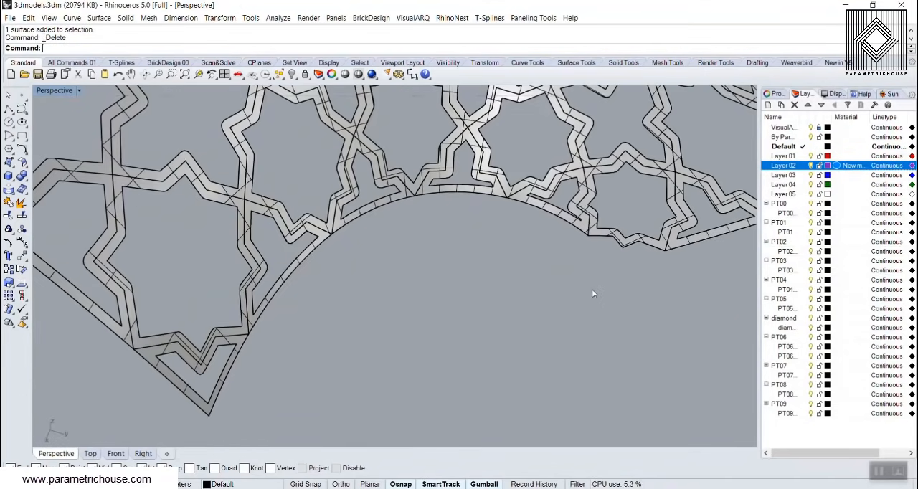
key("ctrl+z")
scroll(621, 261, "up", 5)
scroll(577, 269, "down", 4)
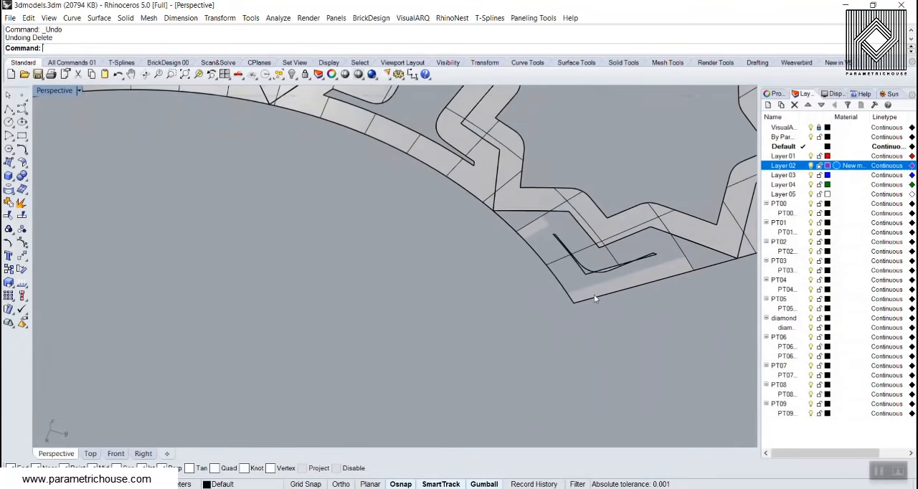
left_click(592, 293)
key("Delete")
Delete the partial border piece at the pointed corner on the other end of the inner arch
scroll(588, 305, "down", 9)
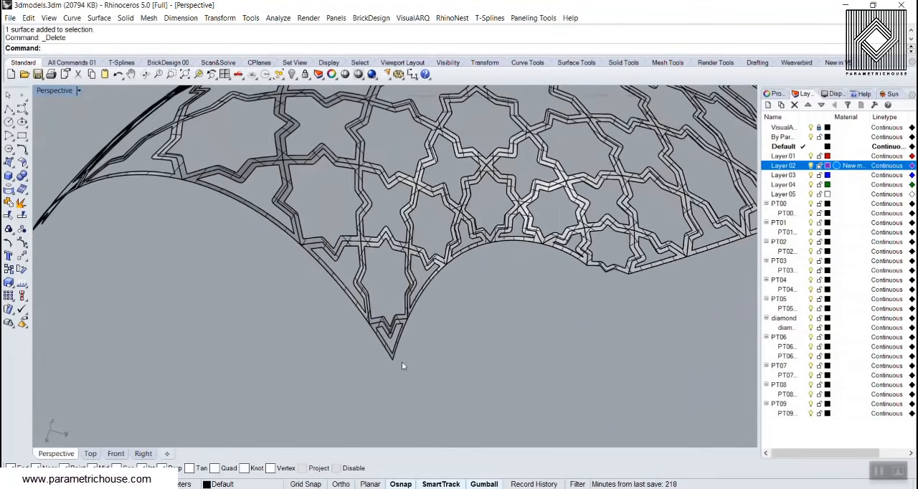
scroll(402, 361, "up", 4)
left_click(386, 348)
key("Delete")
Delete the partial star pieces along the lattice's first end edge, up to the outer corner
scroll(387, 348, "down", 5)
scroll(324, 317, "down", 7)
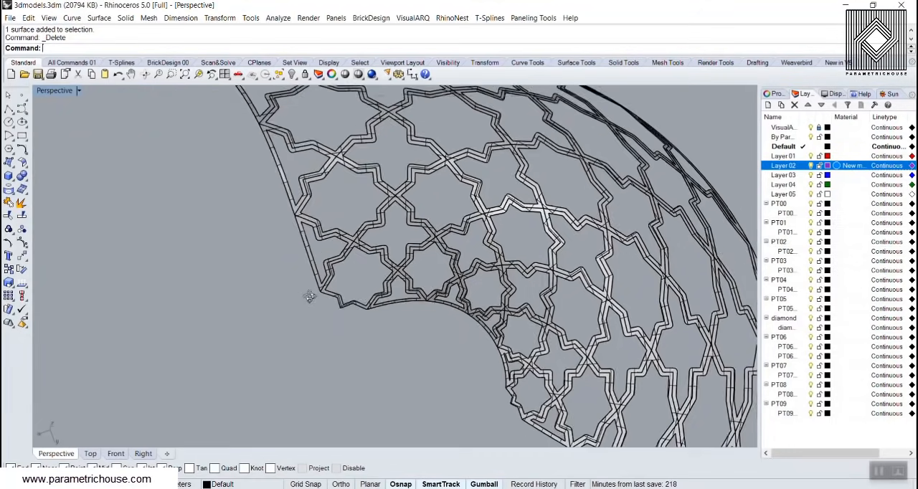
left_click(310, 286)
key("Delete")
left_click(290, 229)
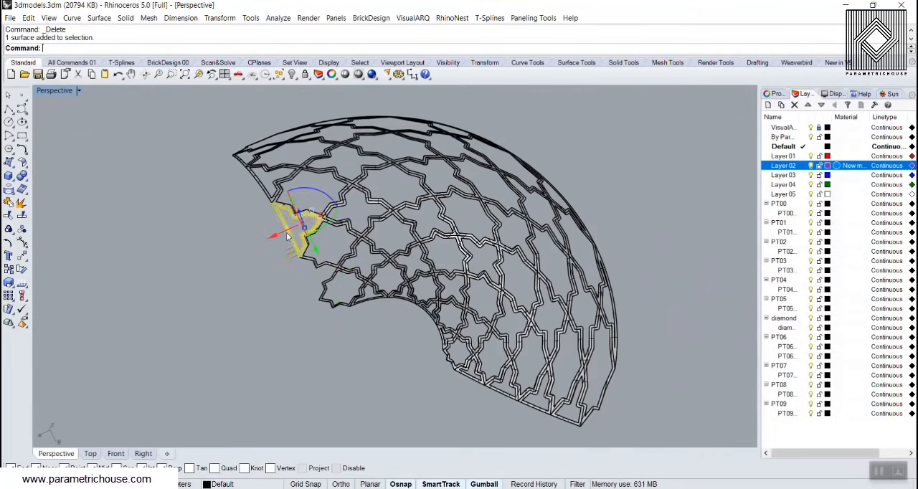
key("Delete")
right_click_drag(233, 160, 228, 204)
left_click(226, 205)
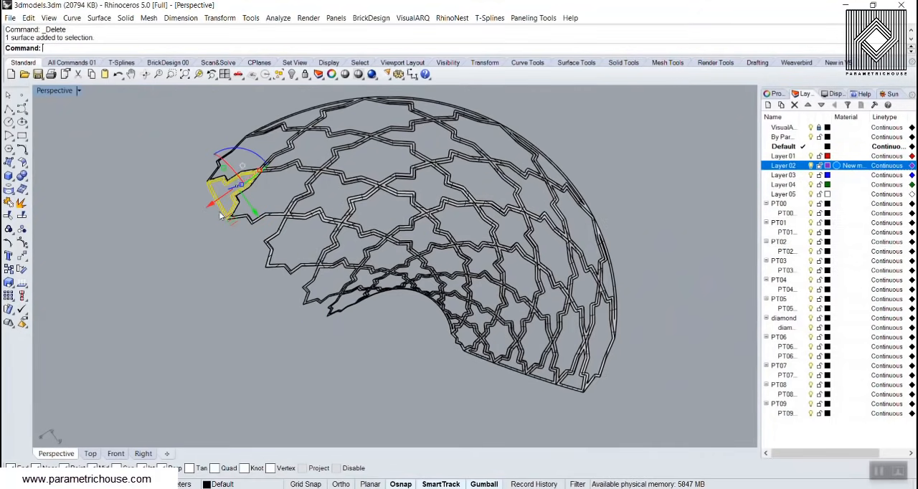
key("Delete")
Delete the partial star pieces along the opposite end edge of the lattice
scroll(195, 219, "down", 6)
right_click_drag(334, 246, 337, 250)
scroll(370, 295, "up", 8)
left_click(391, 323)
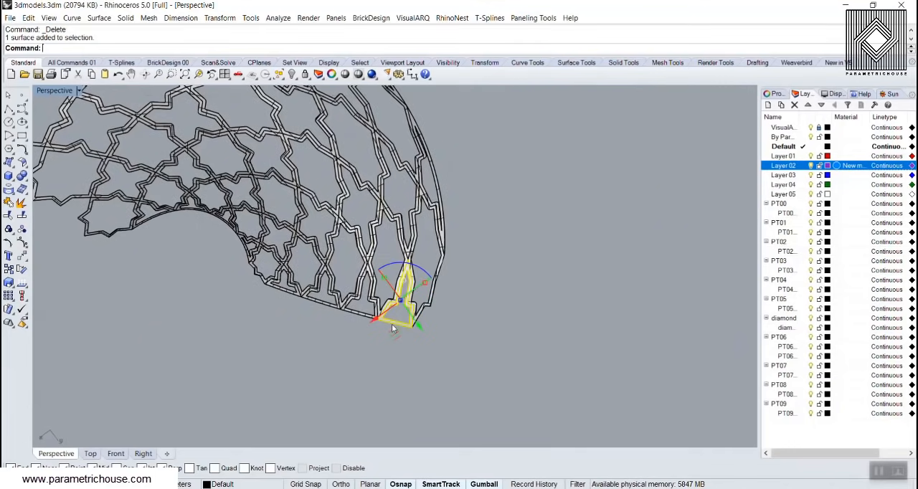
key("Delete")
left_click(360, 313)
key("Delete")
left_click(324, 302)
key("Delete")
Delete the partial star pieces along the outer rim of the lattice
right_click_drag(324, 304, 410, 272)
scroll(410, 308, "up", 4)
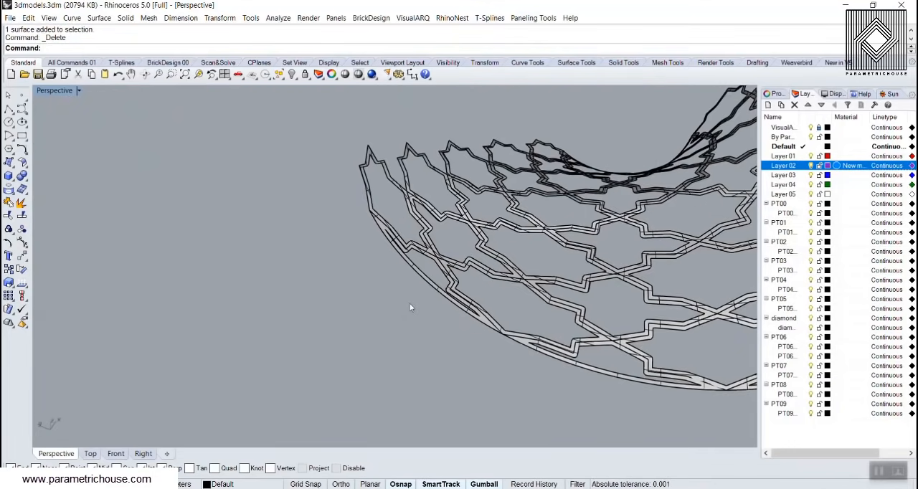
scroll(354, 252, "down", 6)
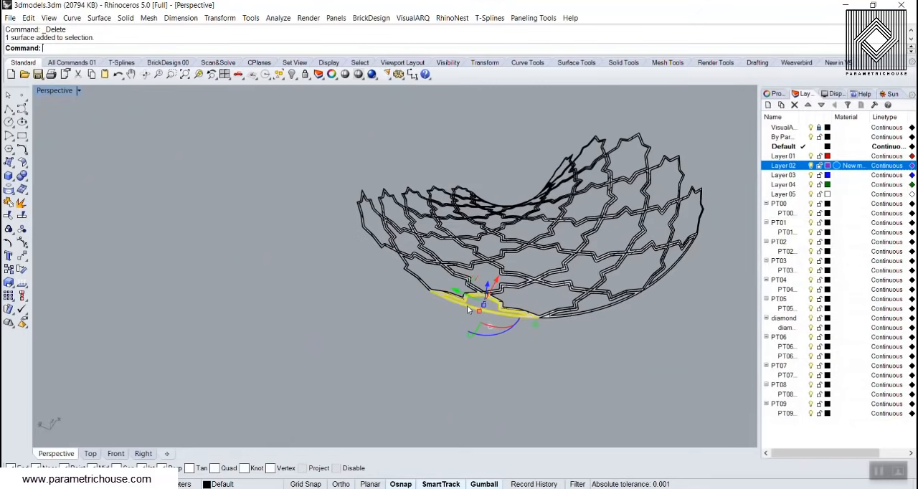
scroll(445, 284, "down", 3)
scroll(466, 299, "up", 4)
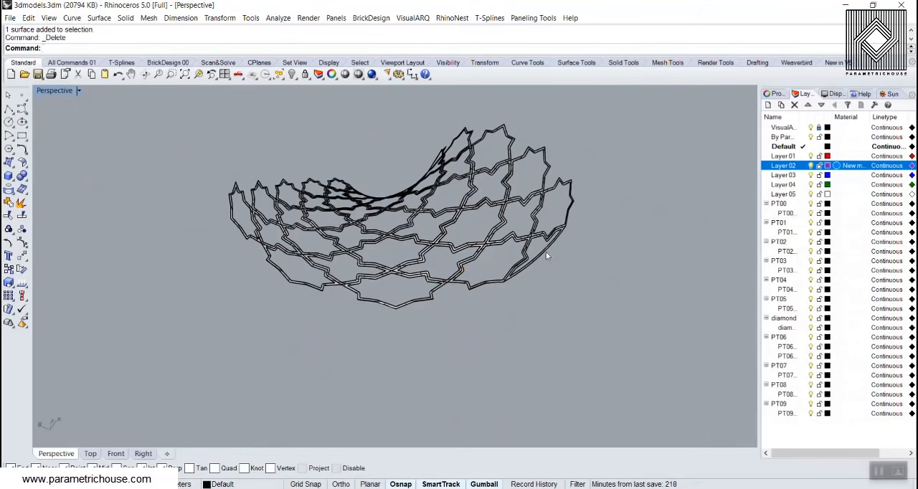
Delete the partial star pieces along the inner arch edge so only whole star frames remain
right_click_drag(459, 296, 560, 309)
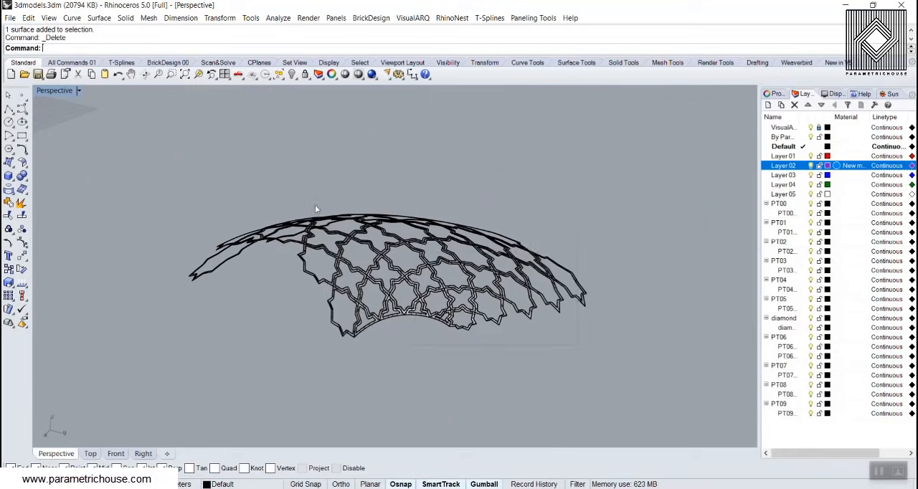
scroll(390, 327, "up", 5)
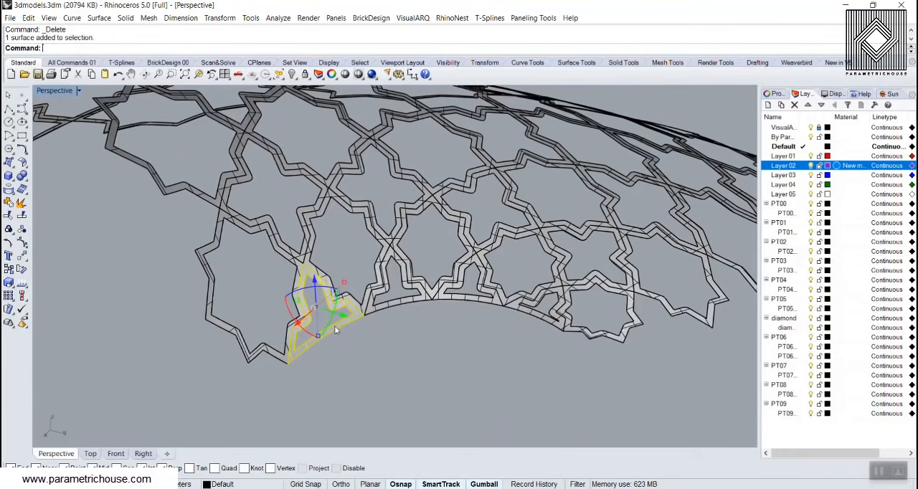
scroll(384, 335, "down", 6)
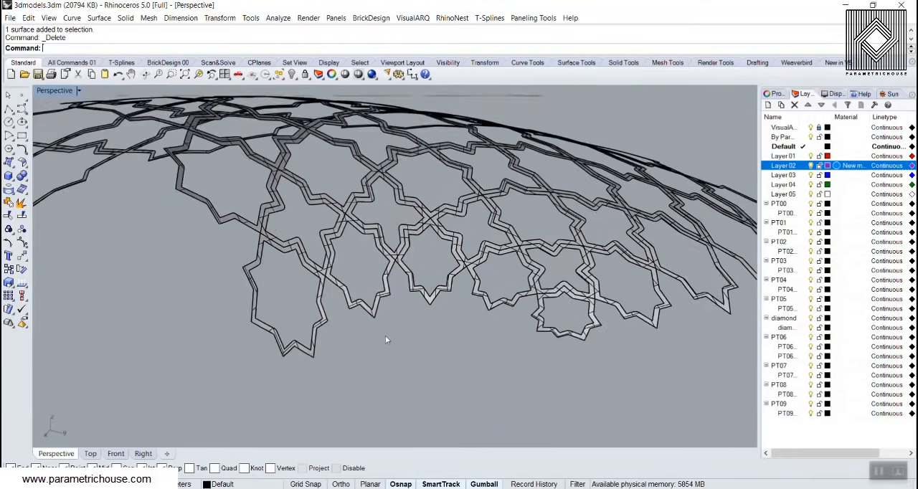
Select all remaining star frames together with their border curves and join them
left_click(337, 255)
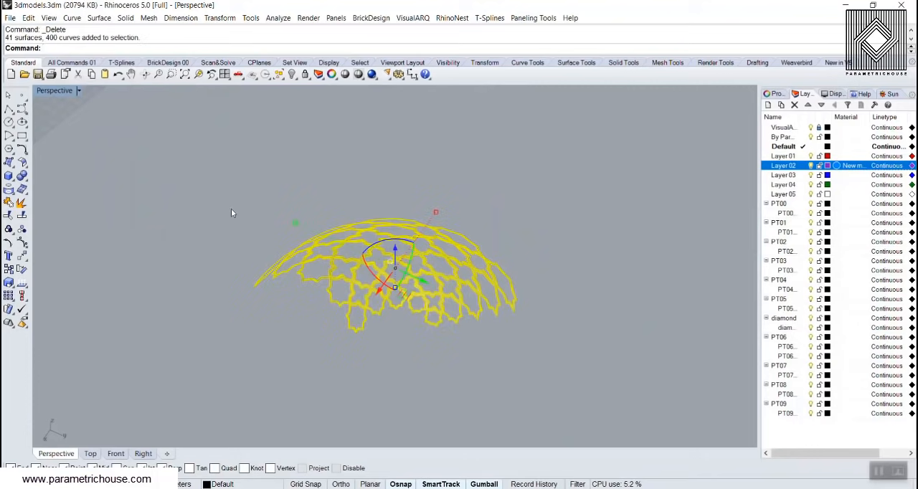
left_click(9, 204)
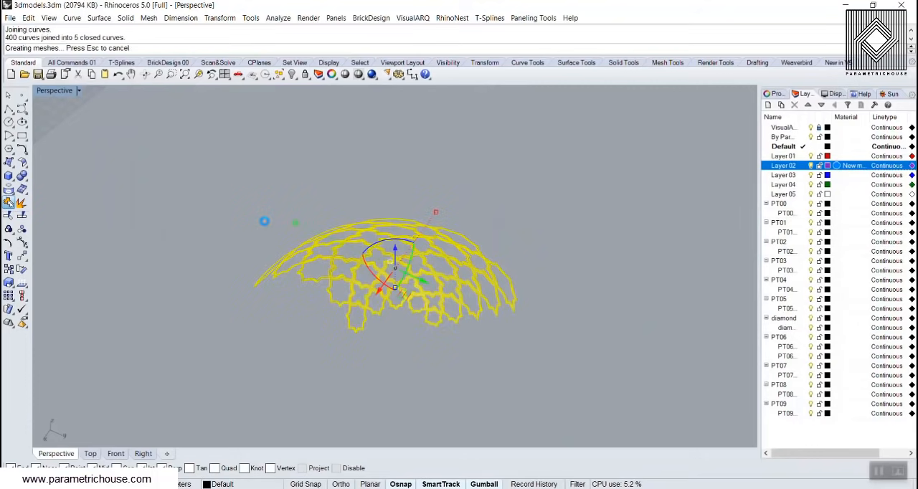
scroll(267, 225, "up", 5)
Pick the group of border curves instead of the polysurface and move it away from the joined lattice
left_click(377, 272)
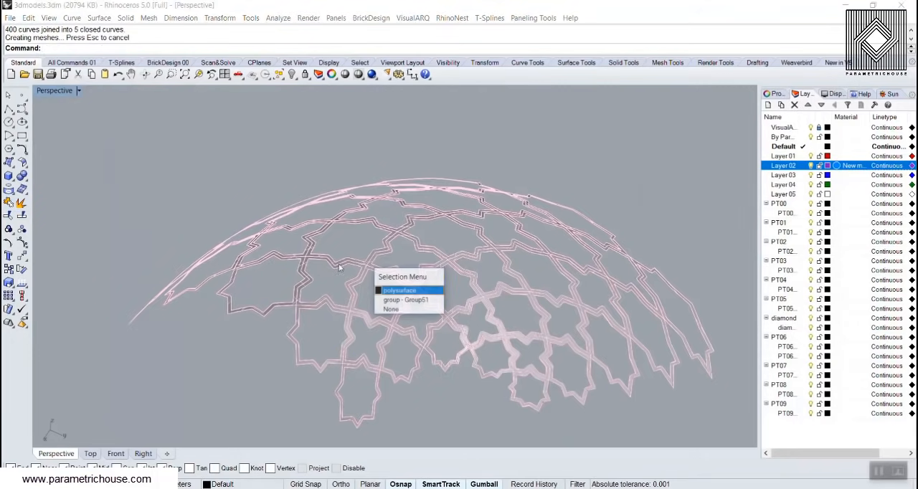
left_click(421, 299)
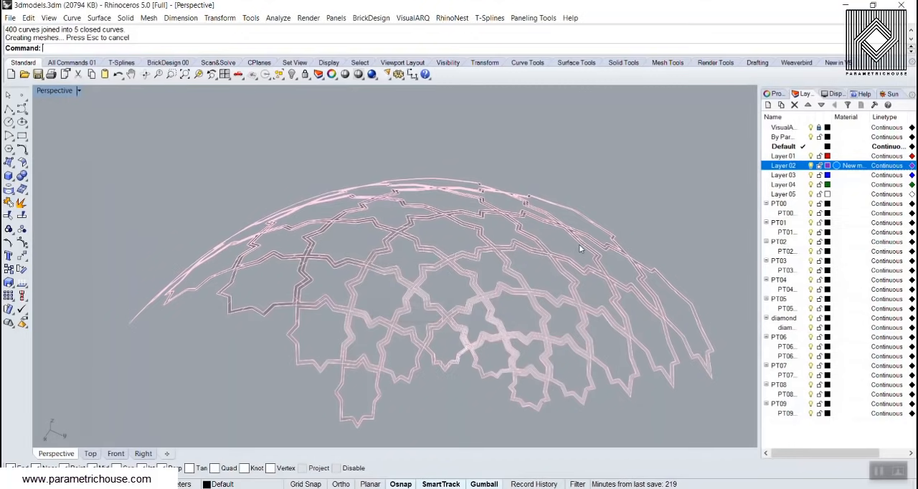
scroll(574, 249, "down", 5)
scroll(574, 249, "down", 2)
left_click_drag(573, 268, 417, 234)
Offset the joined star lattice polysurface outward with OffsetSrf by a distance of 1 as a solid, deleting the input
left_click(455, 176)
scroll(392, 209, "up", 8)
left_click(392, 212)
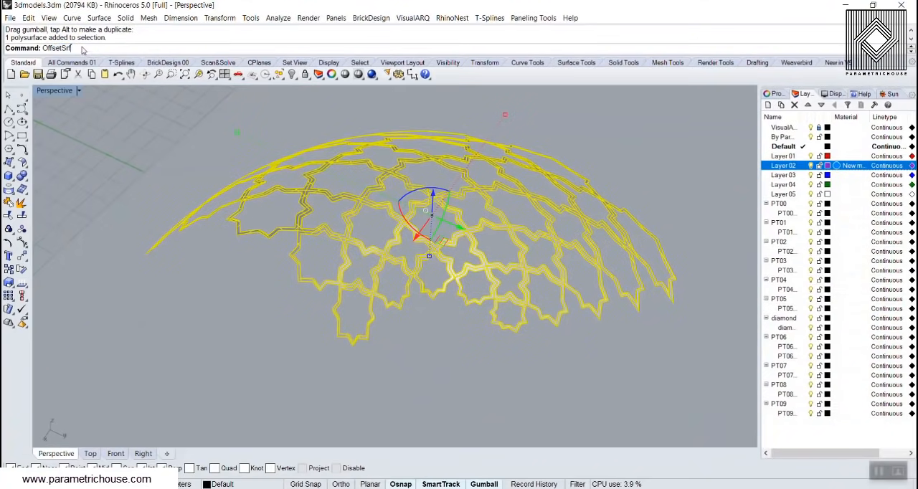
key("Return")
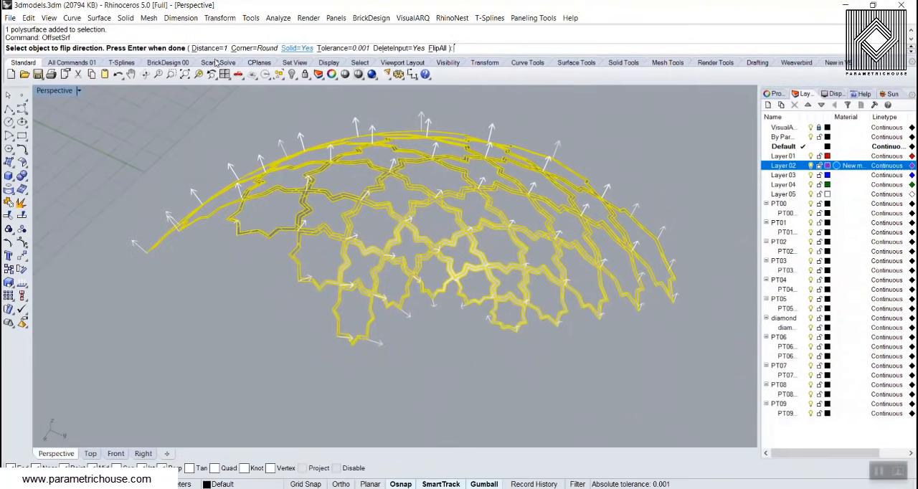
key("Return")
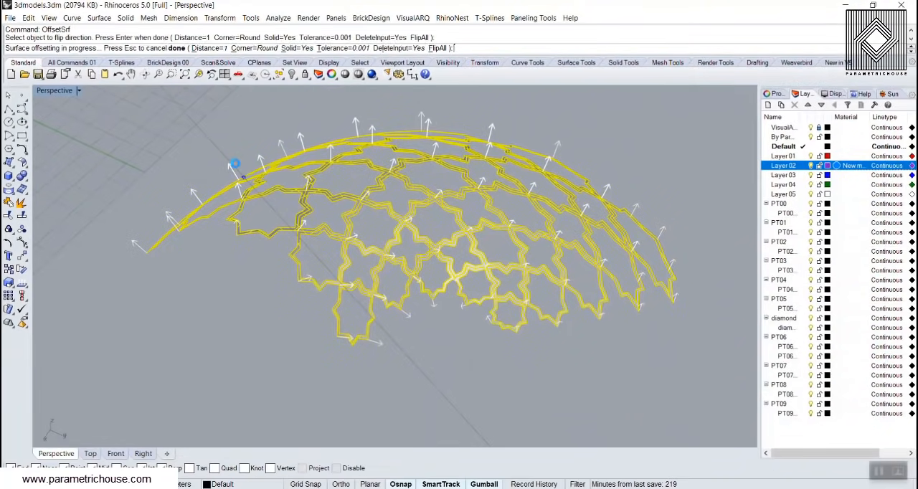
Display the thickened lattice in Artistic mode and examine it from the arch opening and the side
scroll(273, 268, "up", 4)
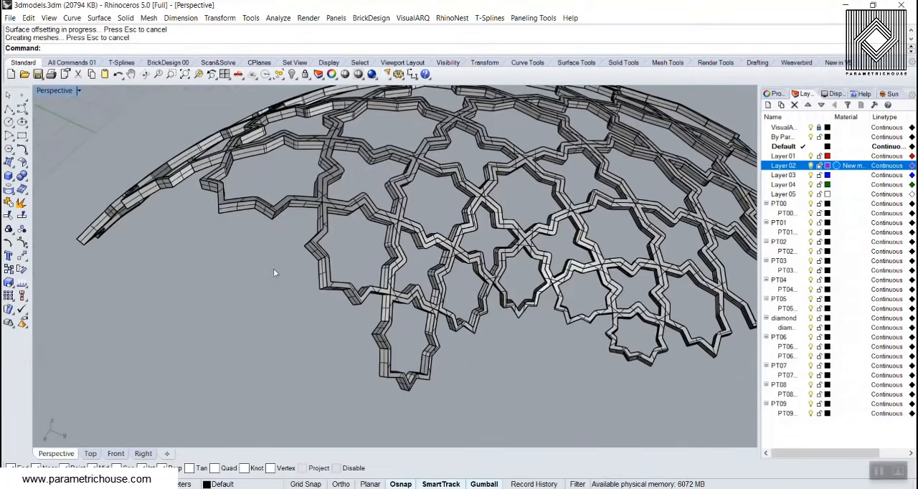
right_click_drag(273, 269, 272, 152)
left_click(69, 91)
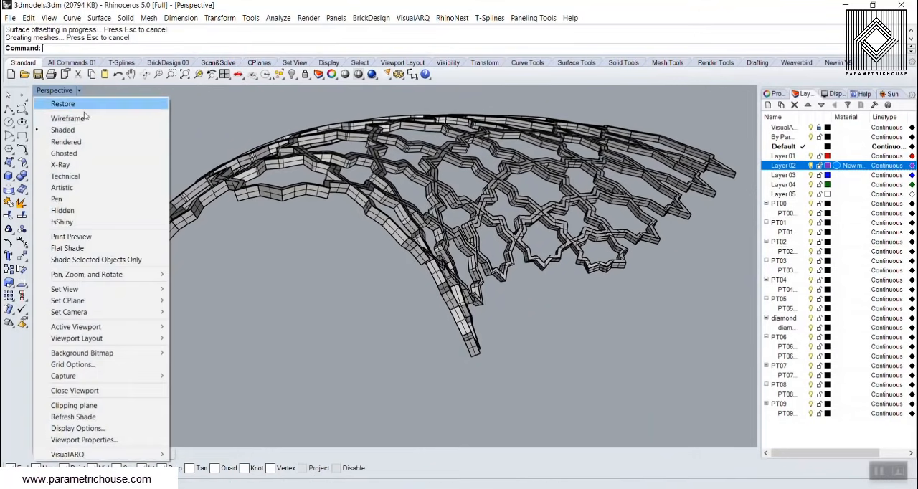
left_click(72, 187)
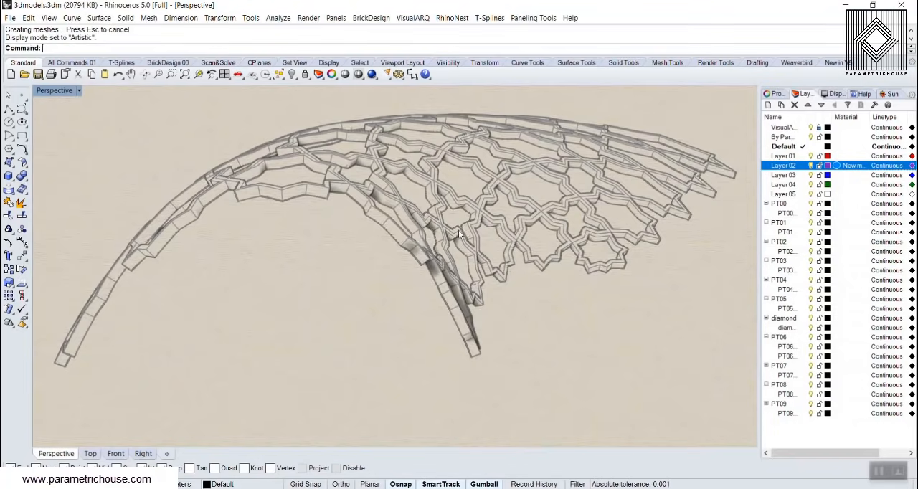
right_click_drag(448, 213, 351, 205)
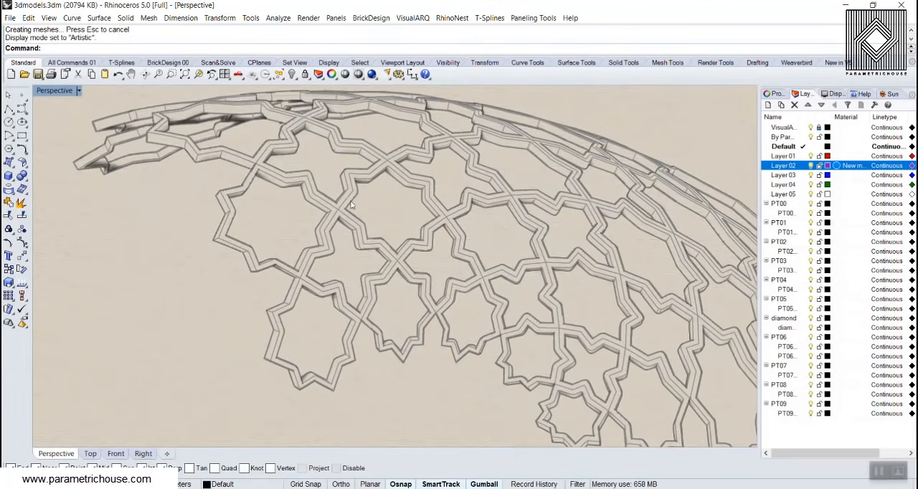
Switch the Perspective view to Rendered display and examine the solid lattice
left_click(57, 94)
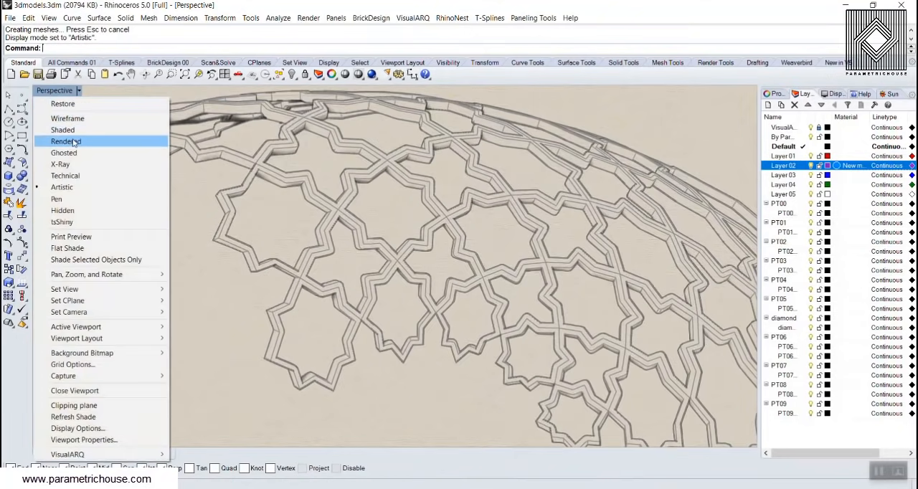
left_click(76, 141)
right_click_drag(411, 265, 319, 226)
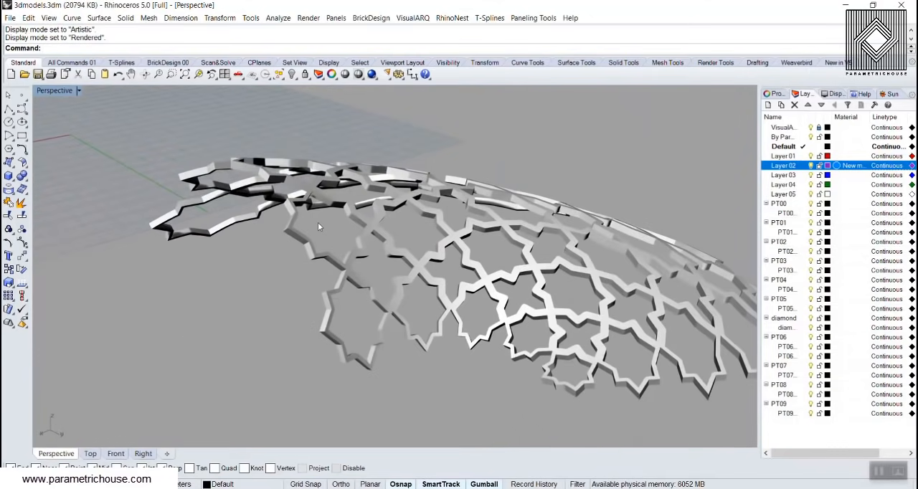
Return the Perspective view to Shaded display and inspect the thickened star frames up close and as a whole
left_click(62, 92)
left_click(65, 132)
scroll(324, 270, "up", 5)
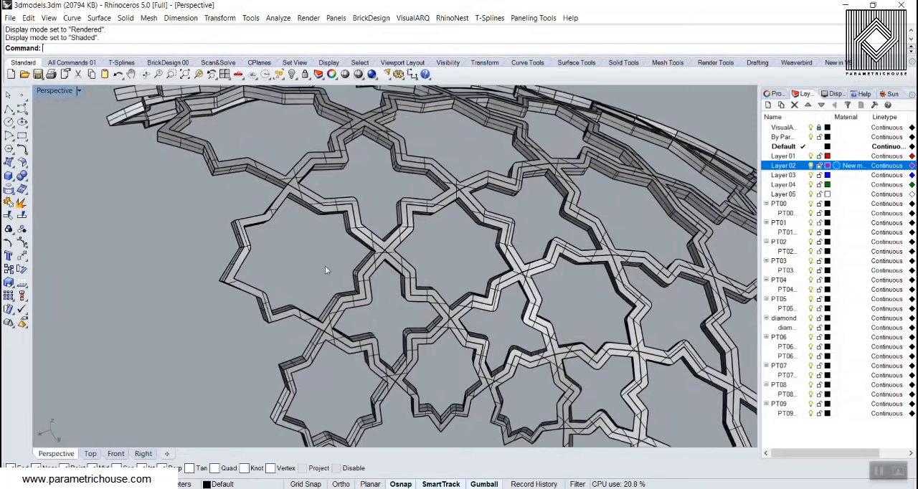
scroll(325, 270, "up", 2)
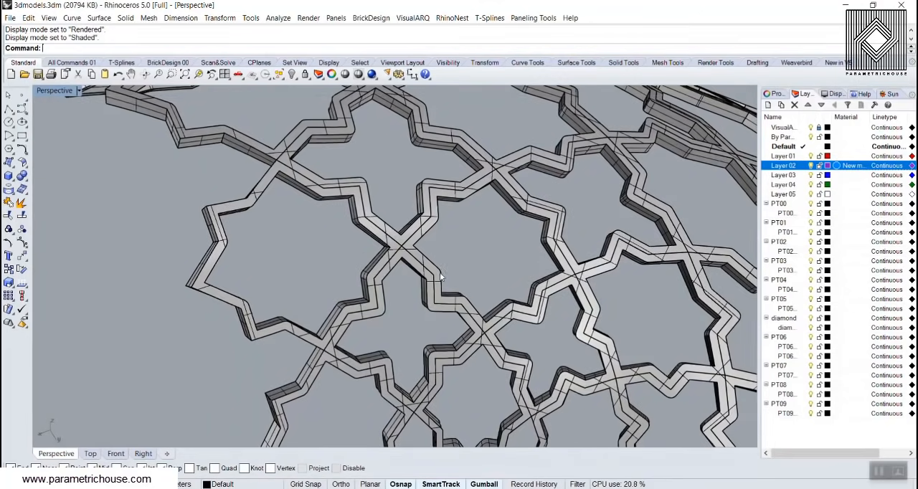
scroll(331, 285, "down", 4)
right_click_drag(236, 267, 255, 303)
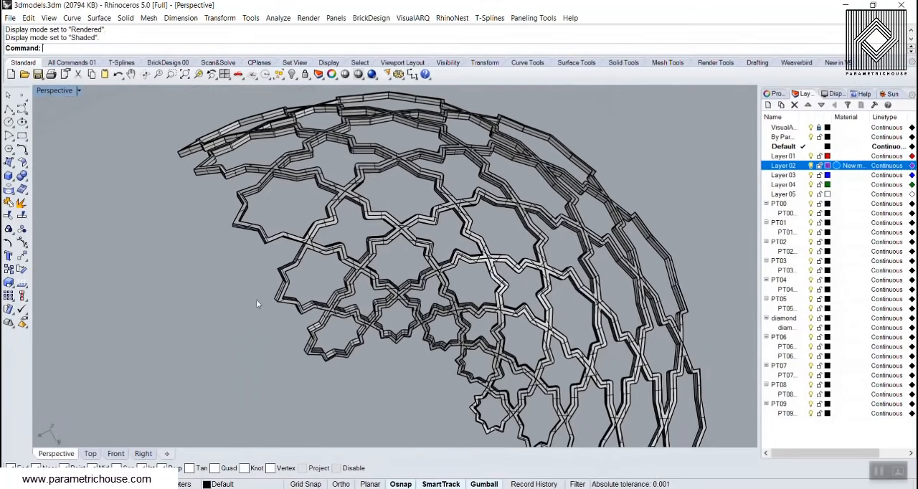
scroll(327, 272, "down", 5)
right_click_drag(328, 272, 344, 305)
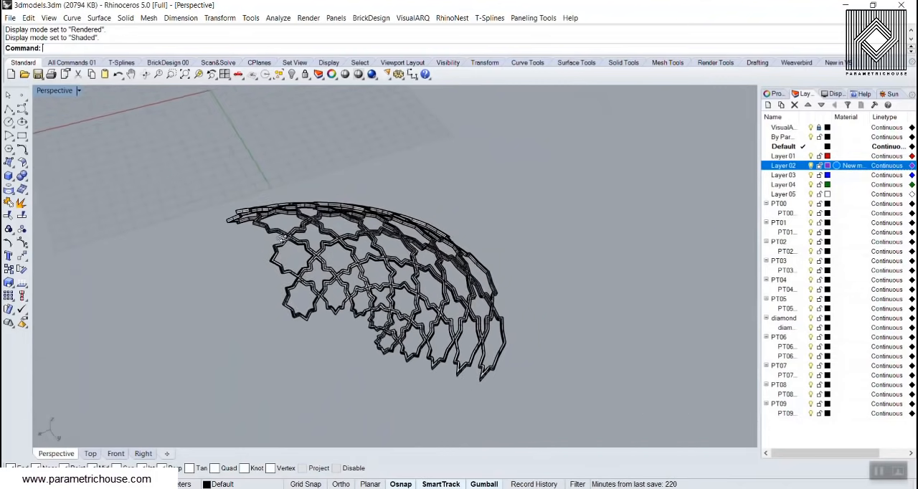
scroll(345, 305, "up", 3)
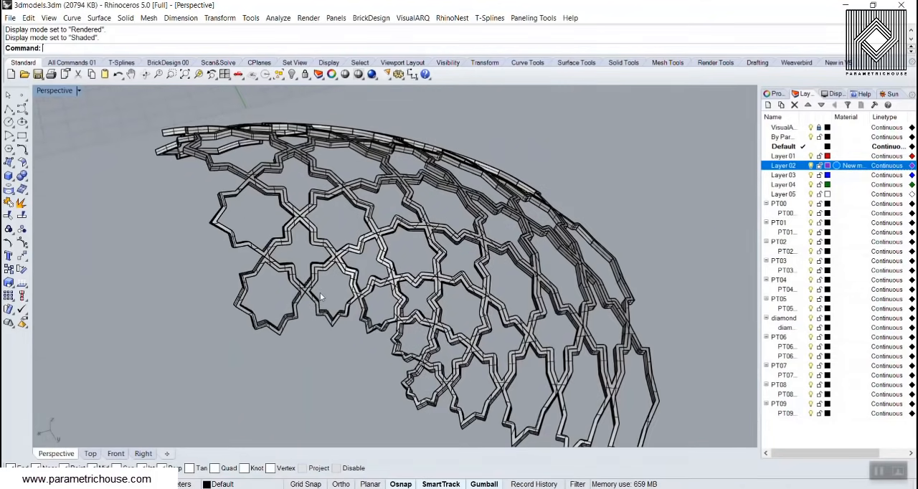
right_click_drag(320, 293, 325, 289)
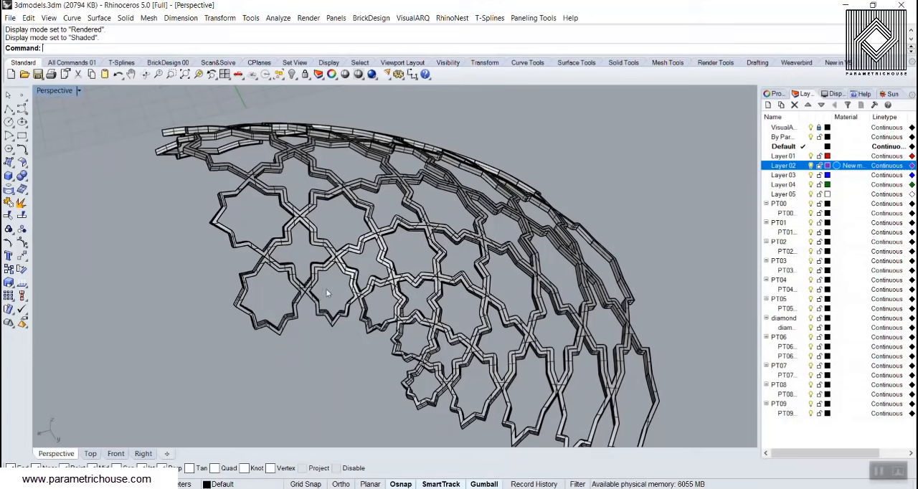